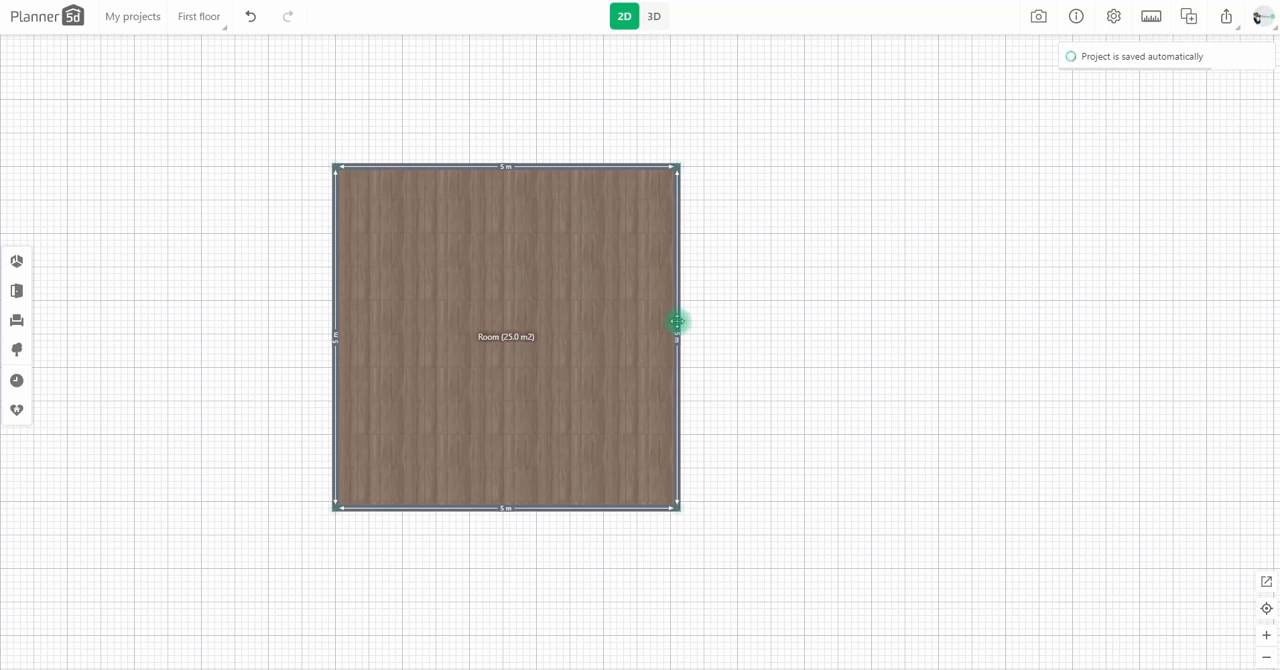
Step: Move the square room's left-hand corners outward, leaving the upper wall as segments of about 2.42 m and 3.05 m and the bottom wall about 5.49 m
{"action": "right_click_drag", "start_coordinate": [690, 359], "coordinate": [929, 363]}
{"action": "scroll", "coordinate": [650, 367], "scroll_direction": "up", "scroll_amount": 1}
{"action": "left_click_drag", "start_coordinate": [622, 351], "coordinate": [758, 350]}
{"action": "left_click_drag", "start_coordinate": [758, 126], "coordinate": [786, 118]}
{"action": "left_click_drag", "start_coordinate": [771, 323], "coordinate": [589, 240]}
{"action": "left_click_drag", "start_coordinate": [612, 356], "coordinate": [488, 223]}
{"action": "left_click_drag", "start_coordinate": [633, 515], "coordinate": [461, 547]}
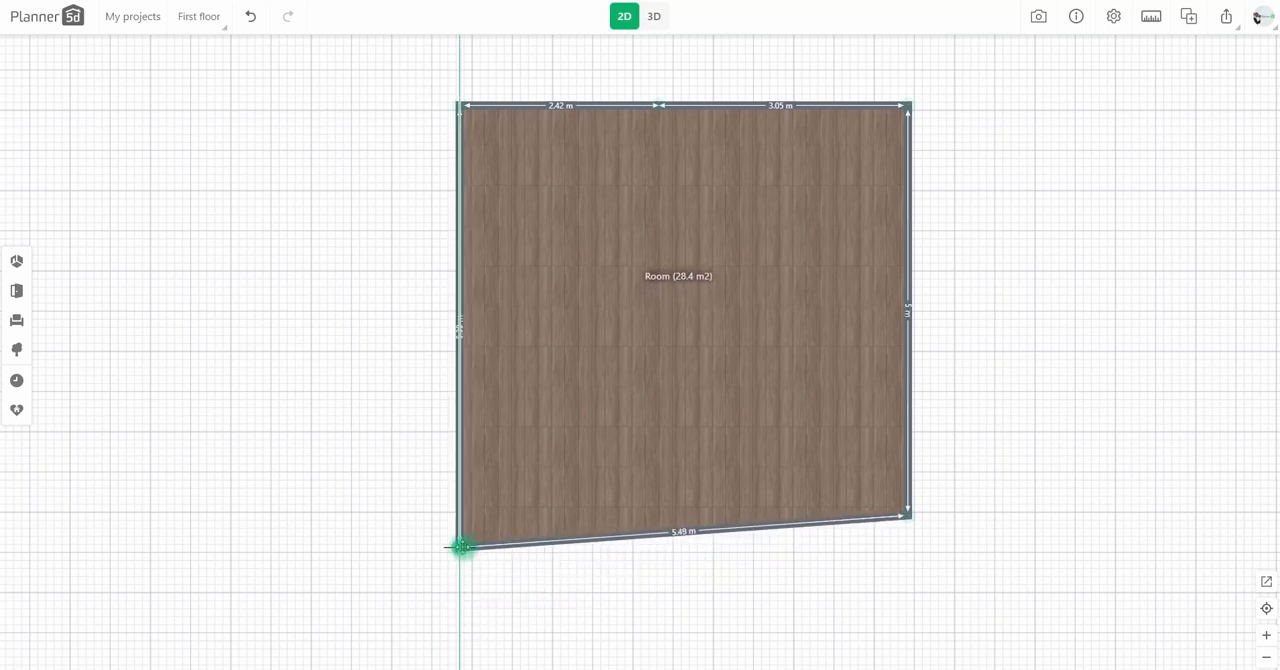
Step: Shorten the right wall to about 2.88 m and pull the diagonal wall outward into a horizontal ledge about 3.16 m long
{"action": "left_click_drag", "start_coordinate": [1014, 458], "coordinate": [840, 460]}
{"action": "left_click_drag", "start_coordinate": [689, 492], "coordinate": [678, 312]}
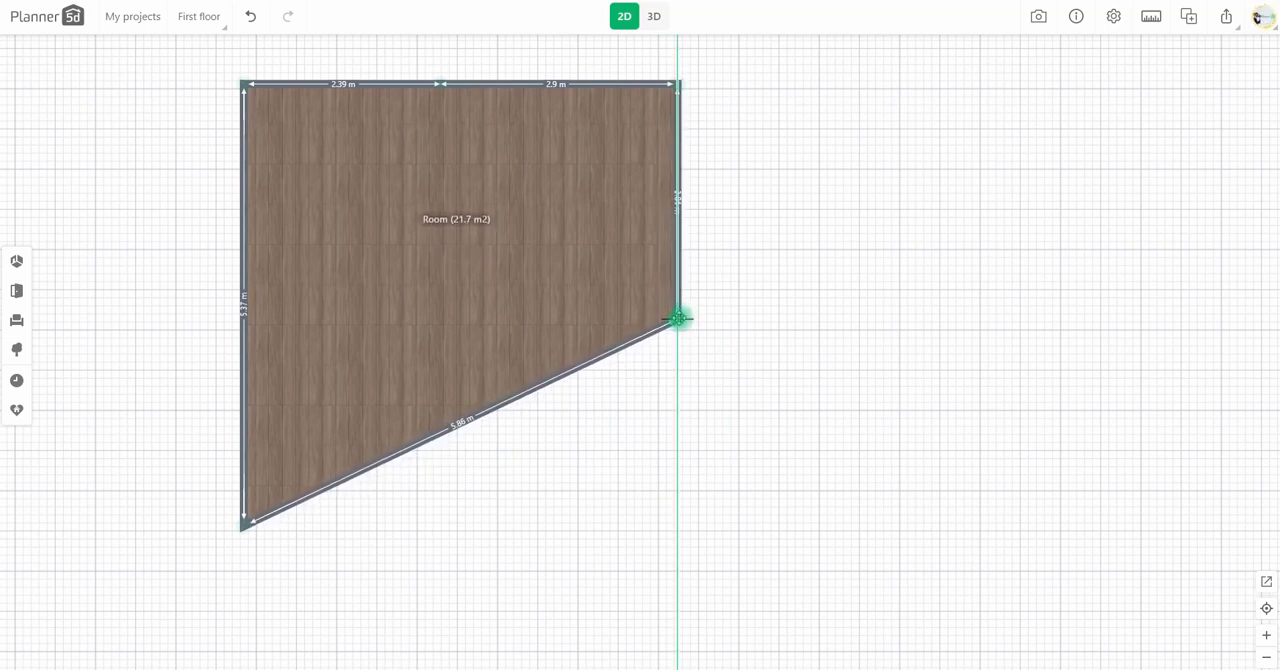
{"action": "left_click", "coordinate": [618, 346]}
{"action": "left_click_drag", "start_coordinate": [463, 420], "coordinate": [946, 316]}
Step: Split the diagonal wall to form a straight lower-left wall about 2.91 m long and a wall dropping down from its end
{"action": "left_click", "coordinate": [571, 451]}
{"action": "left_click_drag", "start_coordinate": [571, 451], "coordinate": [479, 527]}
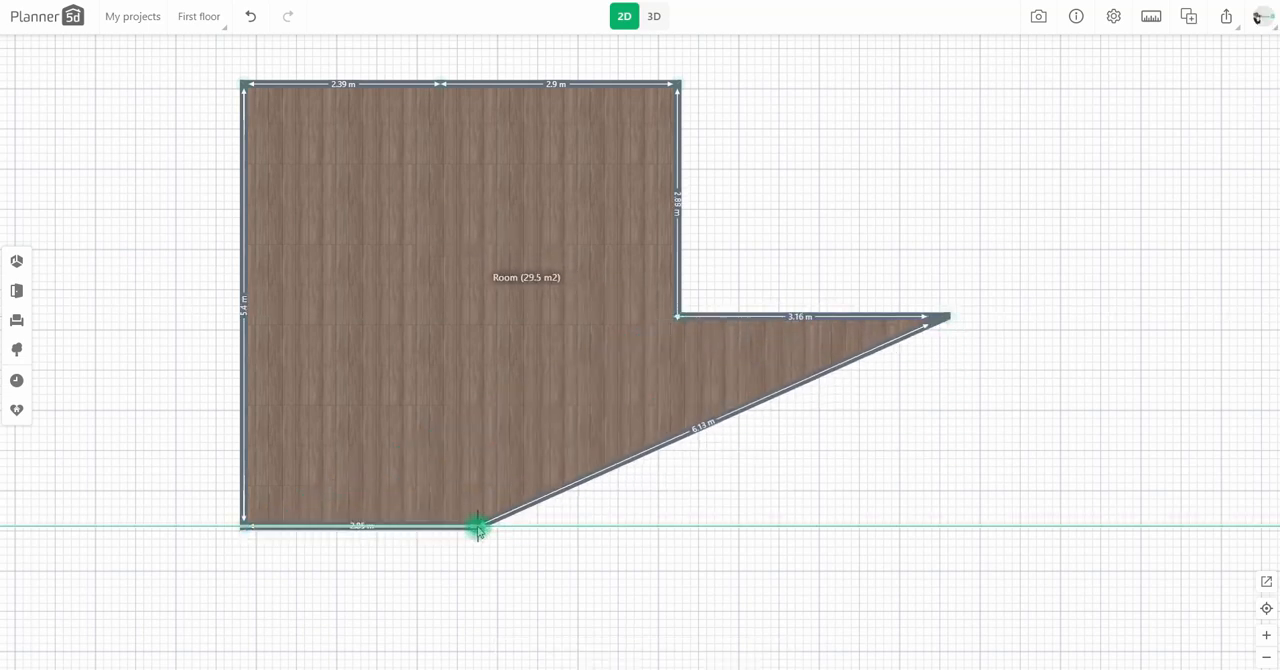
{"action": "left_click_drag", "start_coordinate": [550, 571], "coordinate": [478, 475]}
{"action": "left_click", "coordinate": [531, 374]}
{"action": "left_click_drag", "start_coordinate": [547, 334], "coordinate": [406, 578]}
{"action": "left_click_drag", "start_coordinate": [650, 470], "coordinate": [523, 460]}
Step: Split the remaining diagonal to form a bottom wall about 3.75 m long and a vertical right wall about 2.99 m long
{"action": "double_click", "coordinate": [517, 389]}
{"action": "left_click_drag", "start_coordinate": [517, 389], "coordinate": [587, 569]}
{"action": "left_click_drag", "start_coordinate": [690, 470], "coordinate": [685, 483]}
{"action": "left_click", "coordinate": [662, 415]}
{"action": "left_click_drag", "start_coordinate": [662, 415], "coordinate": [745, 472]}
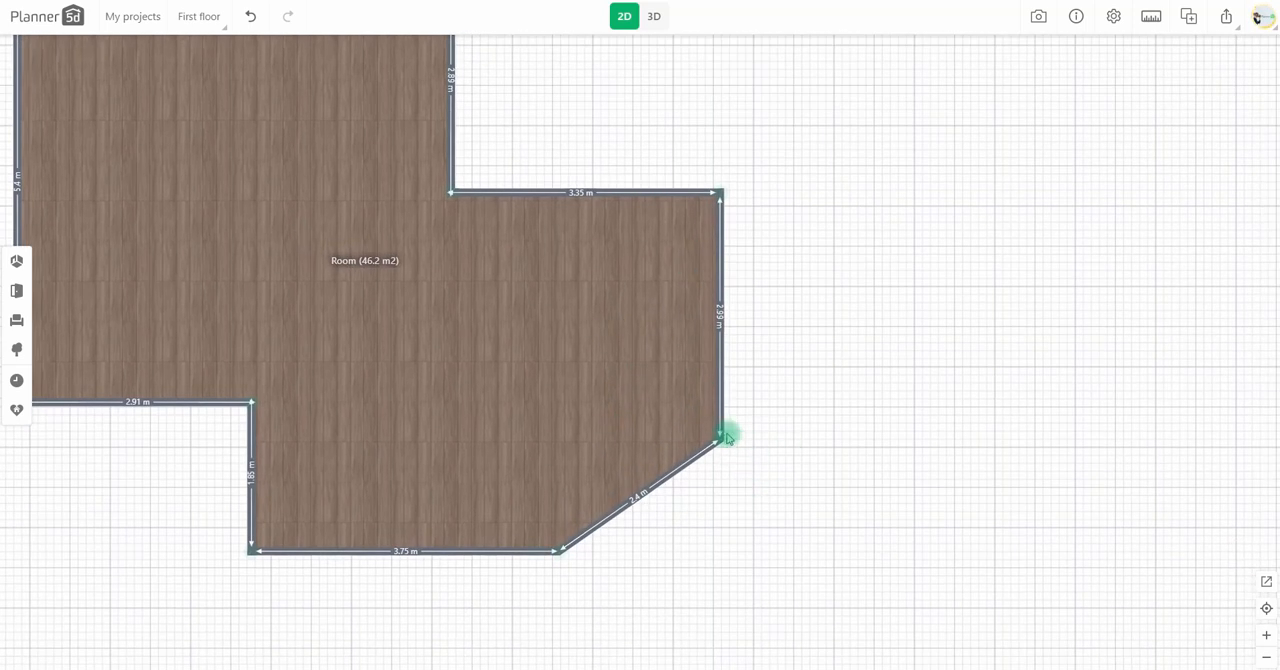
Step: Raise the right ledge wall, leaving about 2.78 m of wall above it, and shift the room's bottom walls downward
{"action": "left_click_drag", "start_coordinate": [520, 192], "coordinate": [520, 183]}
{"action": "left_click_drag", "start_coordinate": [657, 142], "coordinate": [893, 234]}
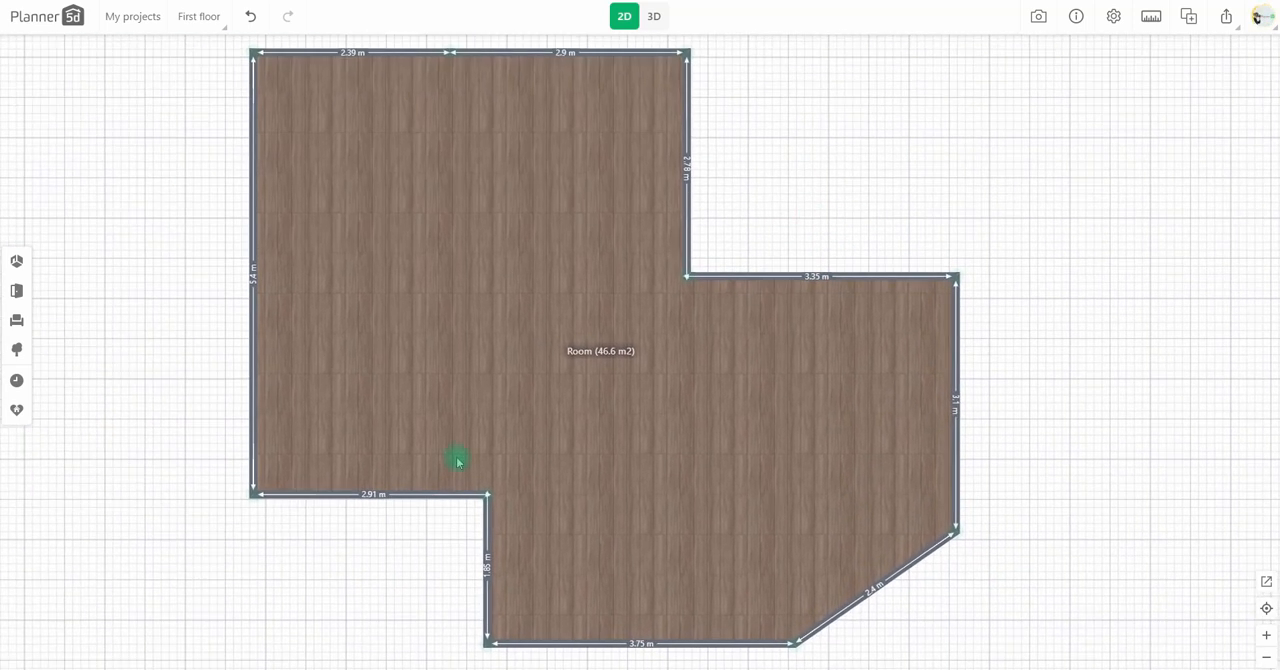
{"action": "scroll", "coordinate": [405, 465], "scroll_direction": "down", "scroll_amount": 1}
{"action": "mouse_move", "coordinate": [403, 506]}
{"action": "left_mouse_down"}
{"action": "mouse_move", "coordinate": [401, 460]}
{"action": "mouse_move", "coordinate": [408, 490]}
{"action": "left_mouse_up"}
{"action": "left_click_drag", "start_coordinate": [409, 446], "coordinate": [408, 512]}
{"action": "left_click_drag", "start_coordinate": [570, 577], "coordinate": [587, 495]}
Step: Move the rightmost vertical wall outward so the ledge wall is about 3.98 m long
{"action": "left_click_drag", "start_coordinate": [954, 365], "coordinate": [789, 377]}
{"action": "scroll", "coordinate": [789, 377], "scroll_direction": "up", "scroll_amount": 1}
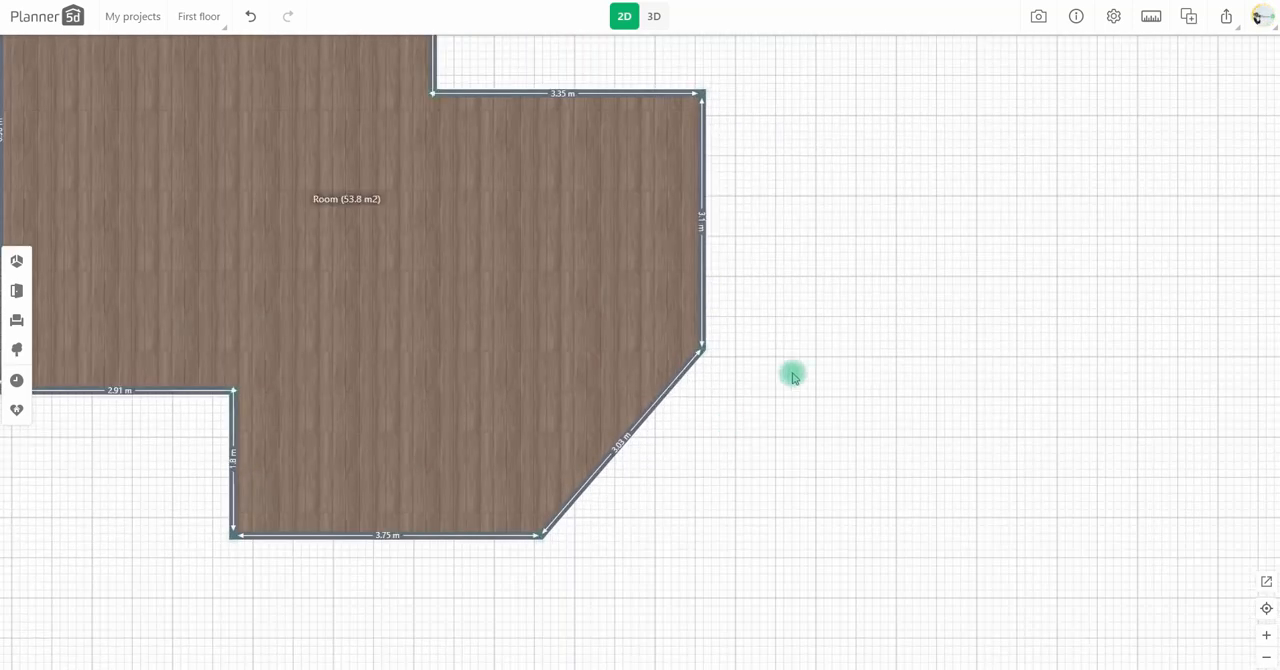
{"action": "left_click_drag", "start_coordinate": [742, 297], "coordinate": [769, 437]}
{"action": "left_click_drag", "start_coordinate": [782, 366], "coordinate": [722, 376]}
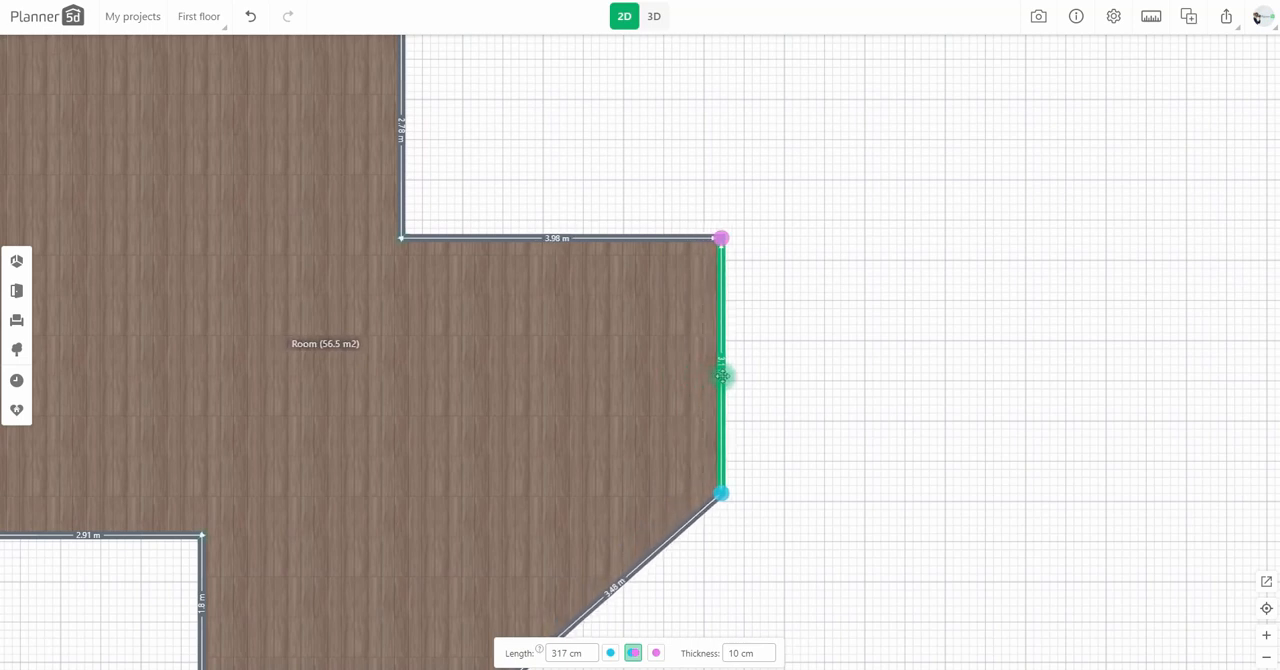
Step: Square off the diagonal lower-right corner into a horizontal wall about 2.66 m long and a vertical alcove wall about 1.81 m long
{"action": "left_click_drag", "start_coordinate": [805, 447], "coordinate": [876, 372]}
{"action": "left_click_drag", "start_coordinate": [795, 419], "coordinate": [797, 495]}
{"action": "left_click", "coordinate": [729, 506]}
{"action": "left_click", "coordinate": [727, 455]}
{"action": "left_click_drag", "start_coordinate": [688, 533], "coordinate": [573, 471]}
{"action": "left_click", "coordinate": [686, 462]}
{"action": "left_click", "coordinate": [698, 499]}
{"action": "left_click_drag", "start_coordinate": [689, 523], "coordinate": [794, 386]}
Step: Delete the 382 cm wall closing the bottom of the lower alcove
{"action": "left_click", "coordinate": [526, 481]}
{"action": "key", "text": "Delete"}
{"action": "scroll", "coordinate": [685, 472], "scroll_direction": "down", "scroll_amount": 1}
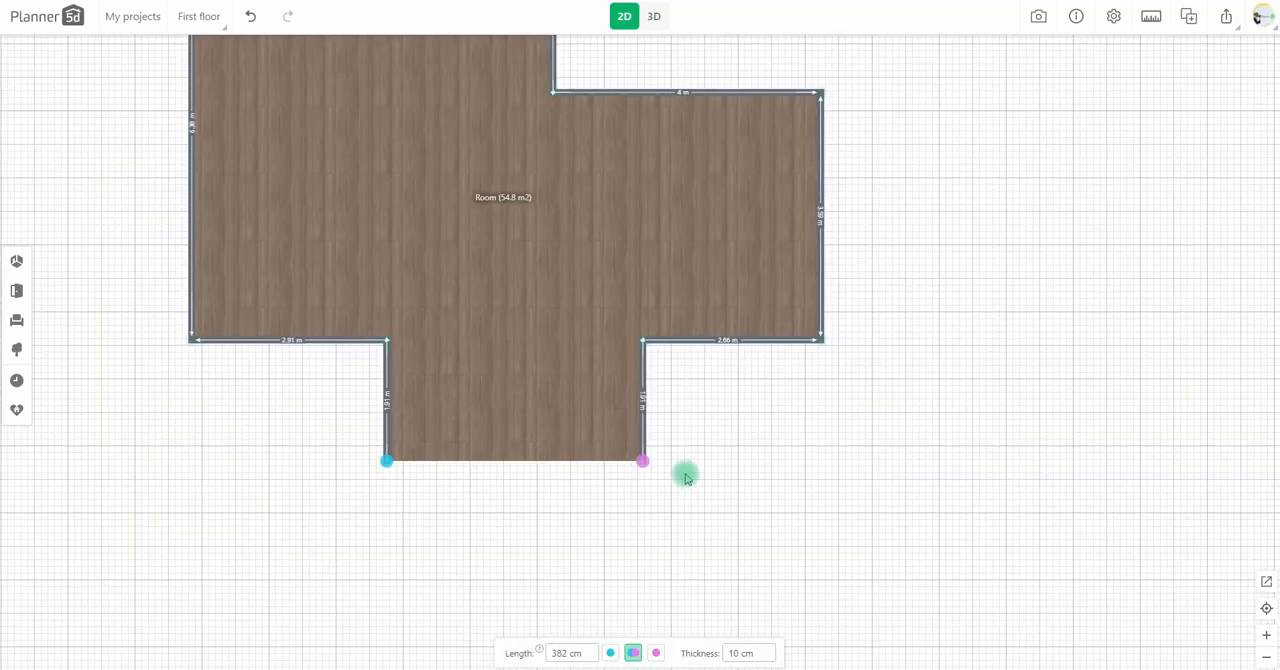
{"action": "left_click_drag", "start_coordinate": [685, 472], "coordinate": [705, 438]}
{"action": "left_click", "coordinate": [667, 426]}
Step: Set the room's height to 330 cm
{"action": "scroll", "coordinate": [709, 508], "scroll_direction": "down", "scroll_amount": 1}
{"action": "left_click_drag", "start_coordinate": [709, 508], "coordinate": [726, 619]}
{"action": "left_click", "coordinate": [596, 370]}
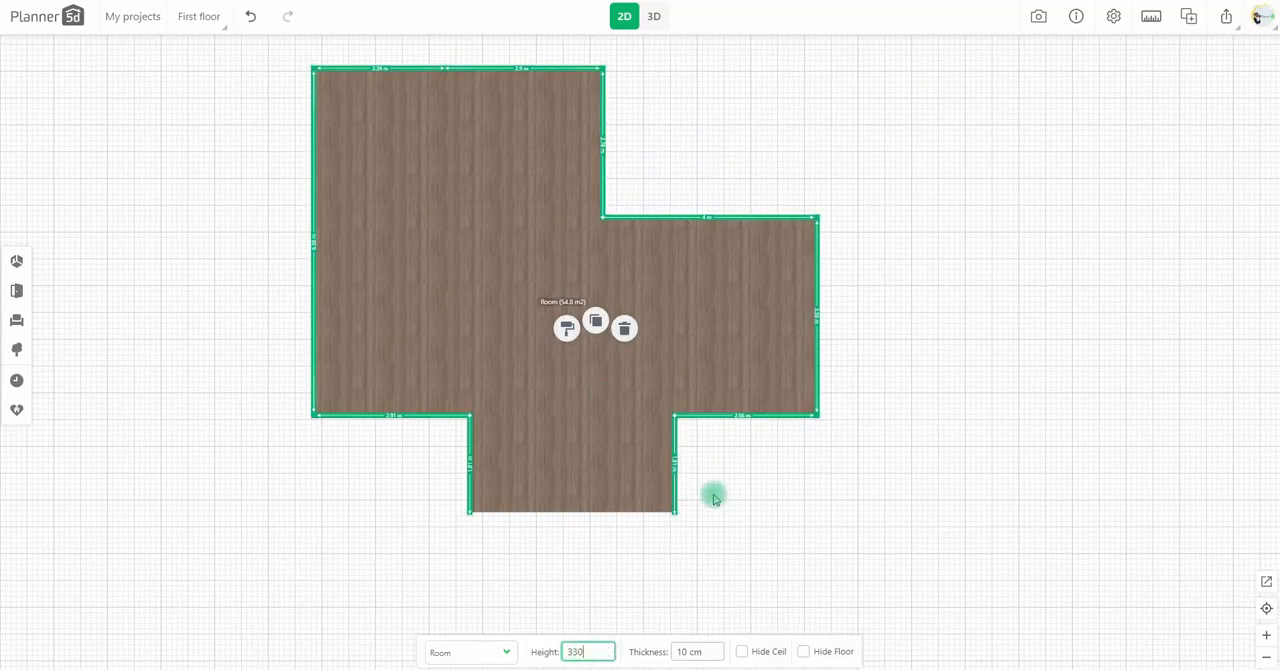
Step: Show the room in 3D and apply a light grey plaster to the right-hand segment of the rear wall
{"action": "left_click", "coordinate": [655, 17]}
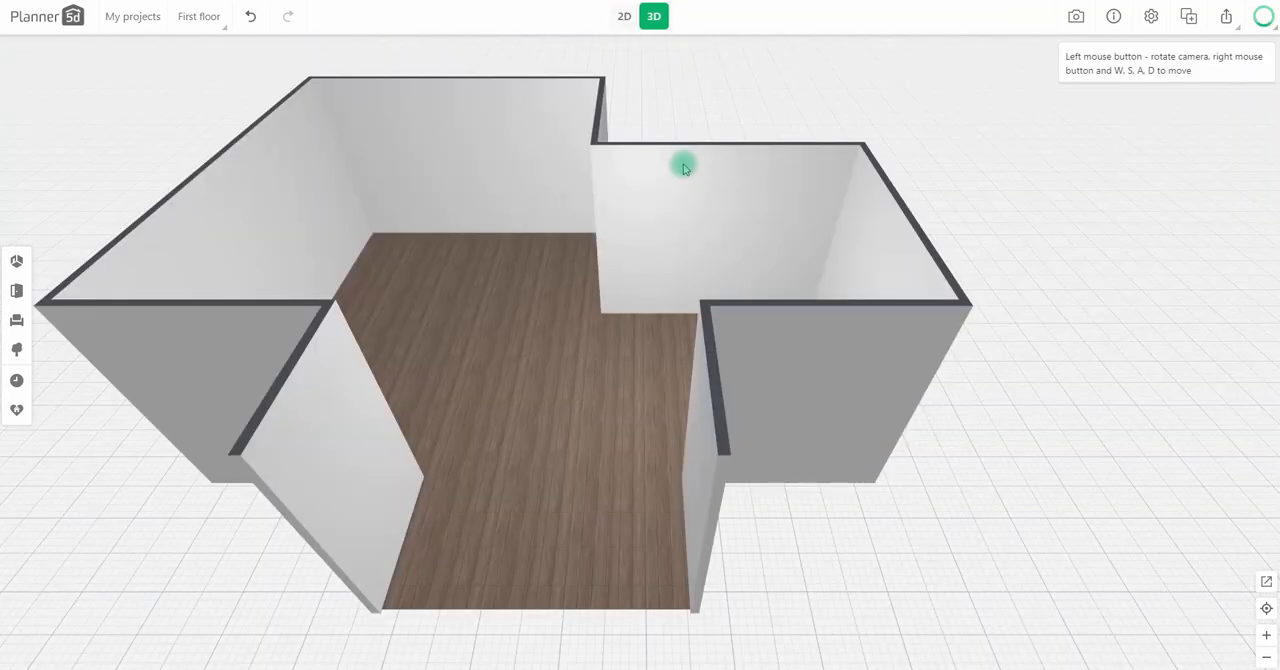
{"action": "left_click", "coordinate": [552, 234]}
{"action": "left_click", "coordinate": [531, 163]}
{"action": "left_click", "coordinate": [52, 152]}
{"action": "left_click", "coordinate": [179, 150]}
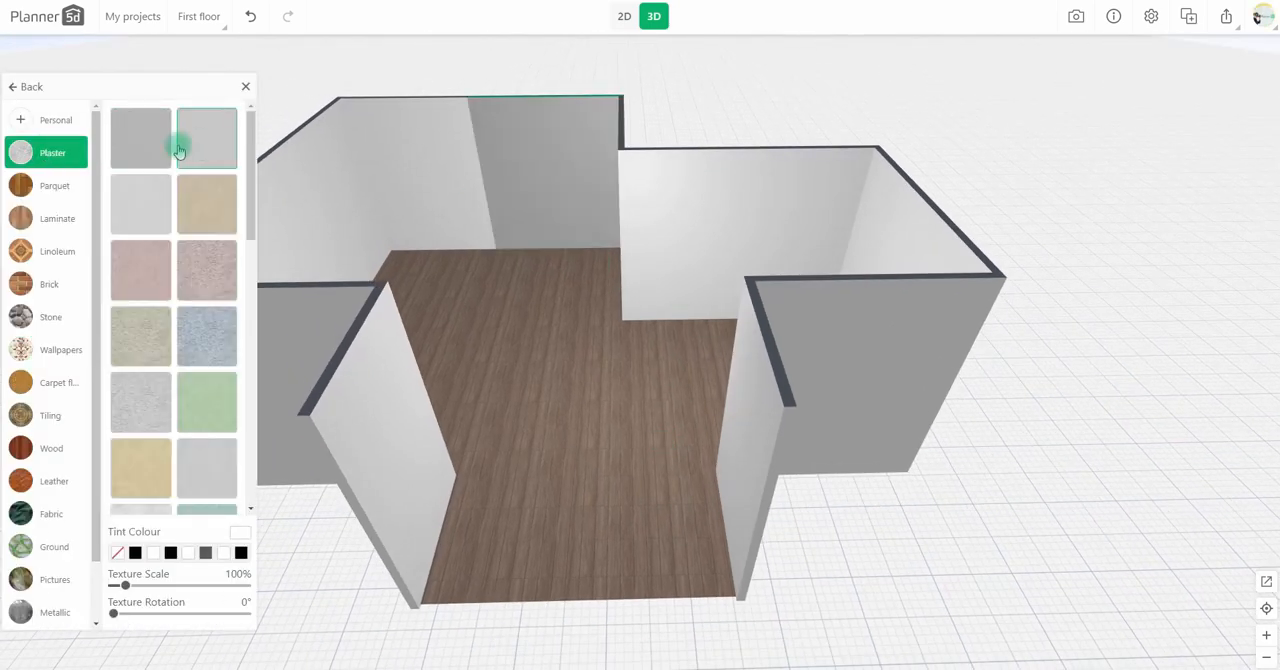
{"action": "scroll", "coordinate": [180, 340], "scroll_direction": "down", "scroll_amount": 5}
{"action": "left_click", "coordinate": [193, 287]}
{"action": "scroll", "coordinate": [188, 322], "scroll_direction": "up", "scroll_amount": 2}
{"action": "scroll", "coordinate": [192, 300], "scroll_direction": "down", "scroll_amount": 2}
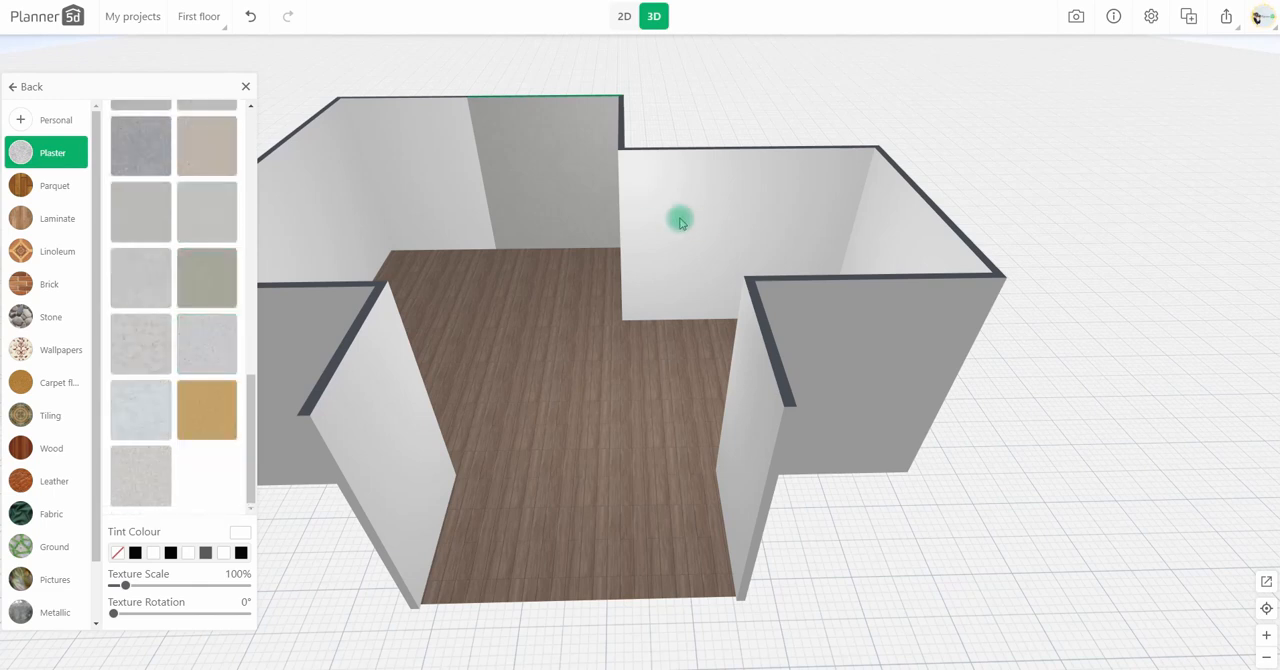
Step: Apply the panelled grey concrete texture to the inner face of the left alcove wall and enlarge its scale
{"action": "left_click", "coordinate": [411, 446]}
{"action": "left_click", "coordinate": [393, 381]}
{"action": "left_click", "coordinate": [97, 186]}
{"action": "left_click", "coordinate": [78, 615]}
{"action": "scroll", "coordinate": [160, 400], "scroll_direction": "down", "scroll_amount": 5}
{"action": "left_click", "coordinate": [127, 303]}
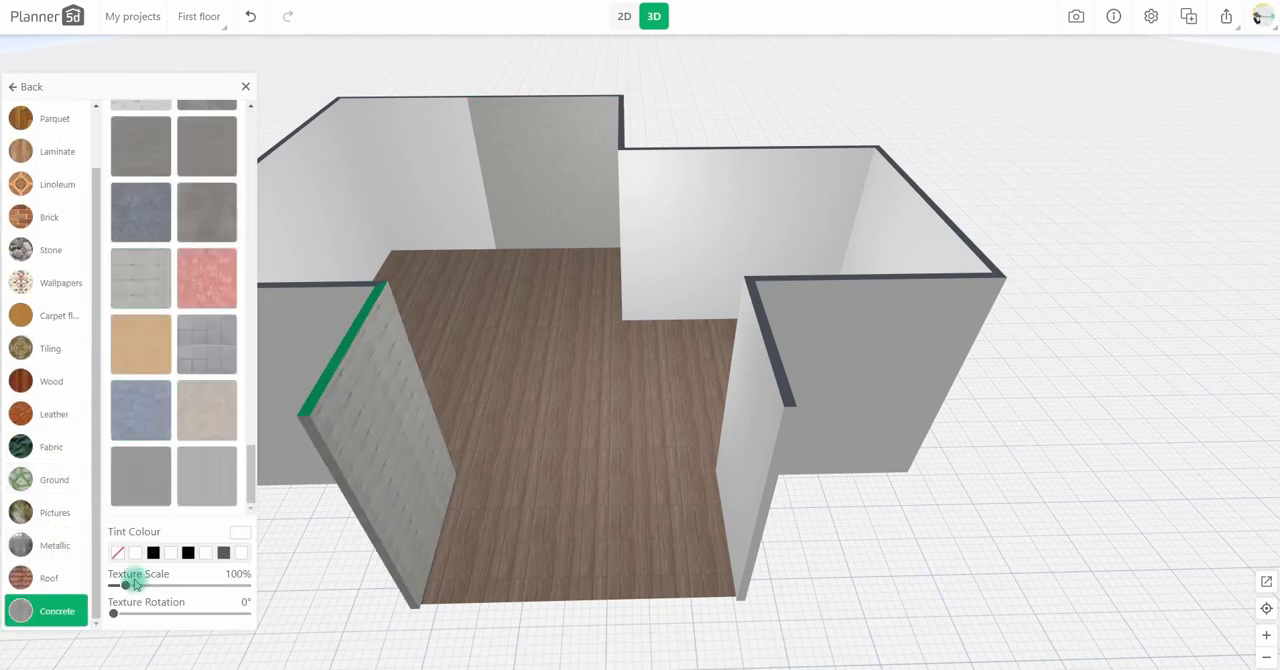
Step: Apply the same panelled concrete to the right alcove wall's indoor face with a texture scale of about 250%
{"action": "left_click", "coordinate": [742, 470]}
{"action": "left_click", "coordinate": [30, 408]}
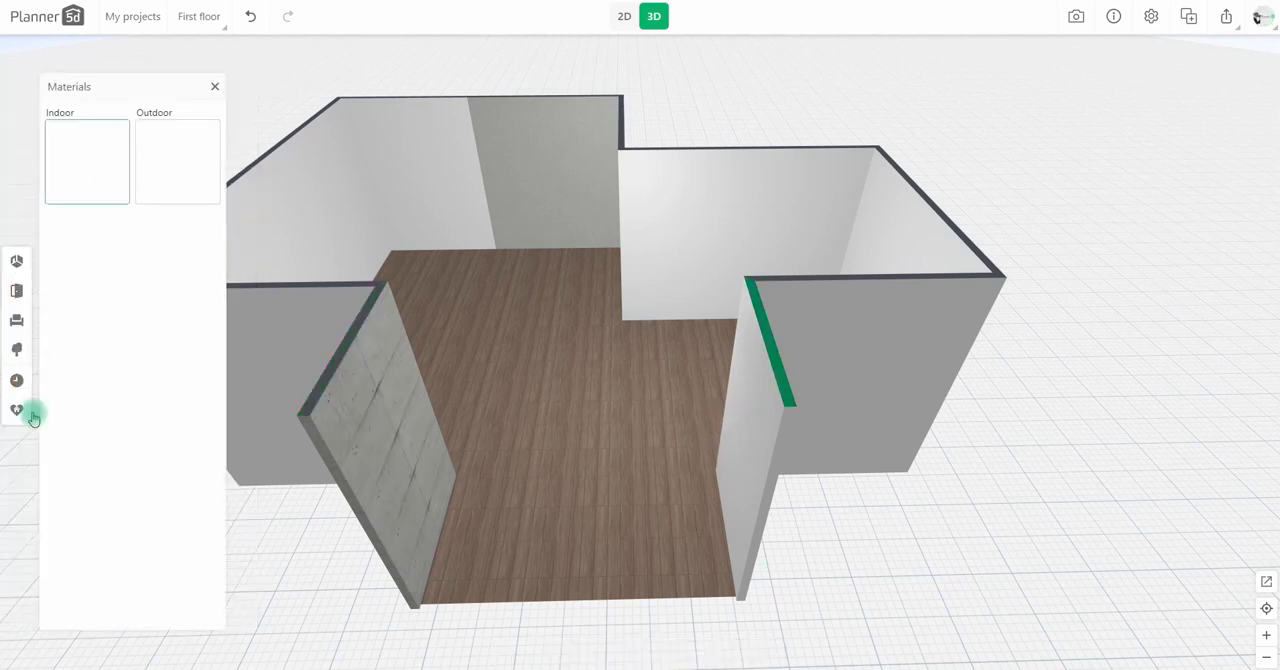
{"action": "left_click", "coordinate": [88, 170]}
{"action": "left_click", "coordinate": [57, 611]}
{"action": "left_click", "coordinate": [146, 443]}
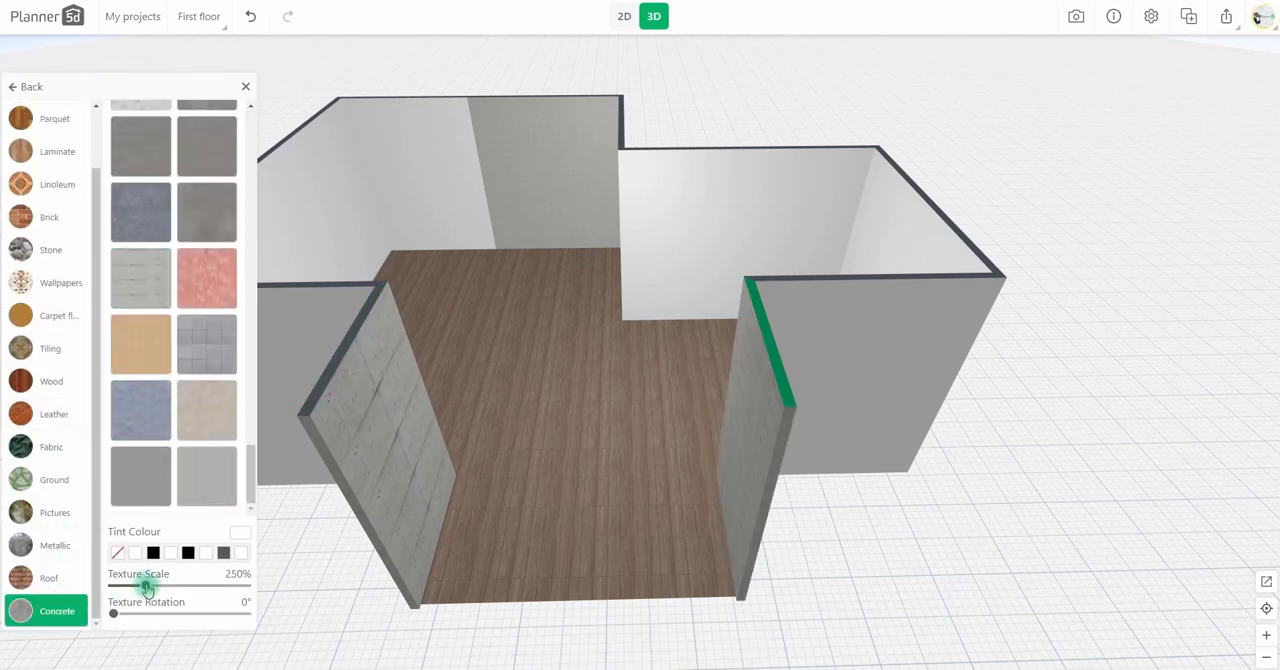
{"action": "left_click_drag", "start_coordinate": [154, 586], "coordinate": [157, 586]}
{"action": "left_click", "coordinate": [821, 499]}
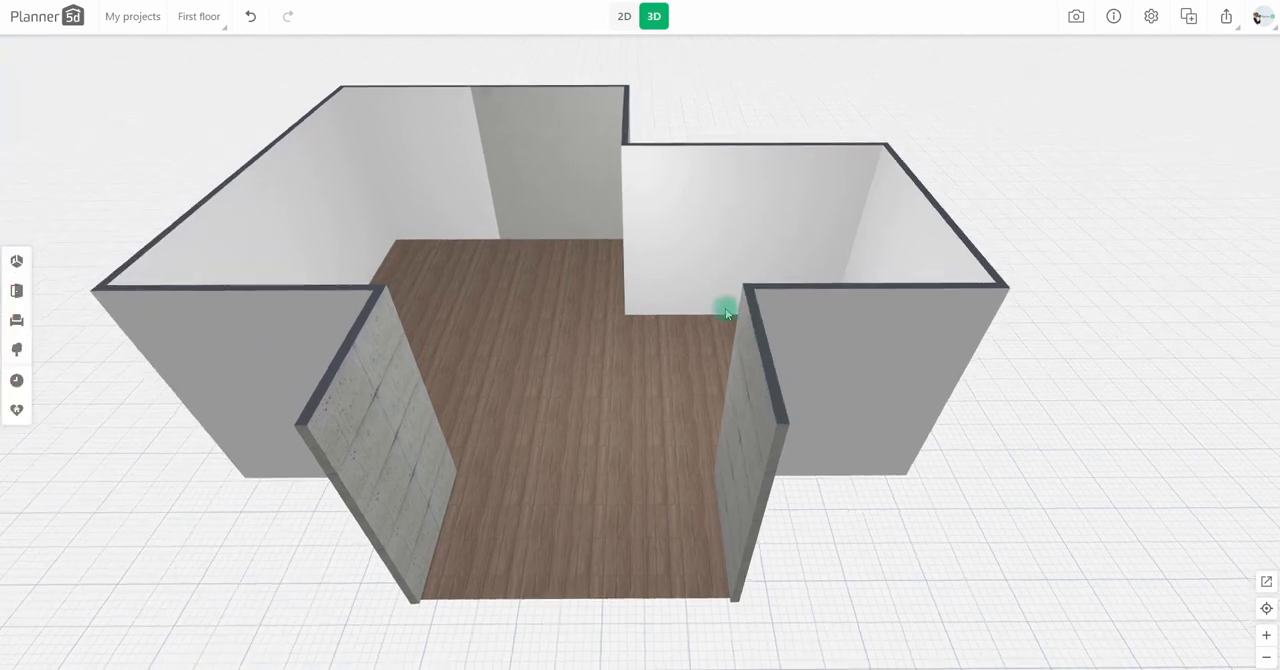
Step: In plan view, place a 120 by 240 cm white door on the rear wall and a 90 by 235 cm hinged door on the adjoining wall
{"action": "left_click", "coordinate": [624, 16]}
{"action": "left_click", "coordinate": [20, 320]}
{"action": "left_click", "coordinate": [20, 291]}
{"action": "left_click", "coordinate": [88, 190]}
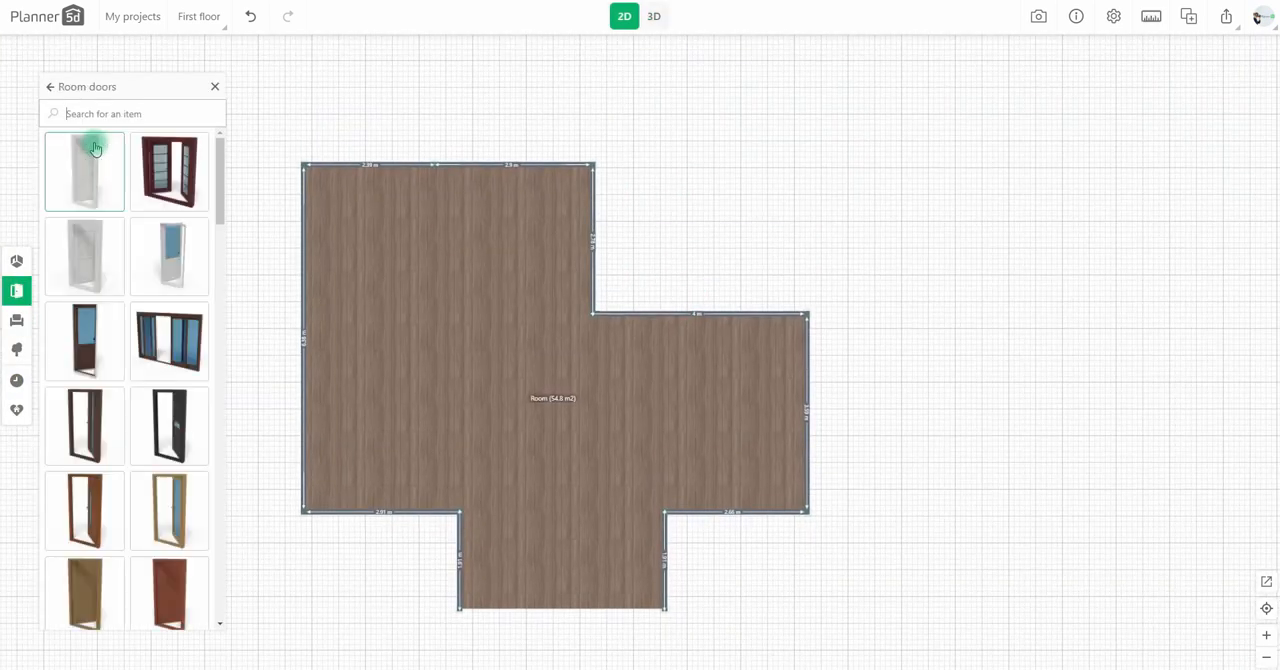
{"action": "scroll", "coordinate": [166, 358], "scroll_direction": "down", "scroll_amount": 15}
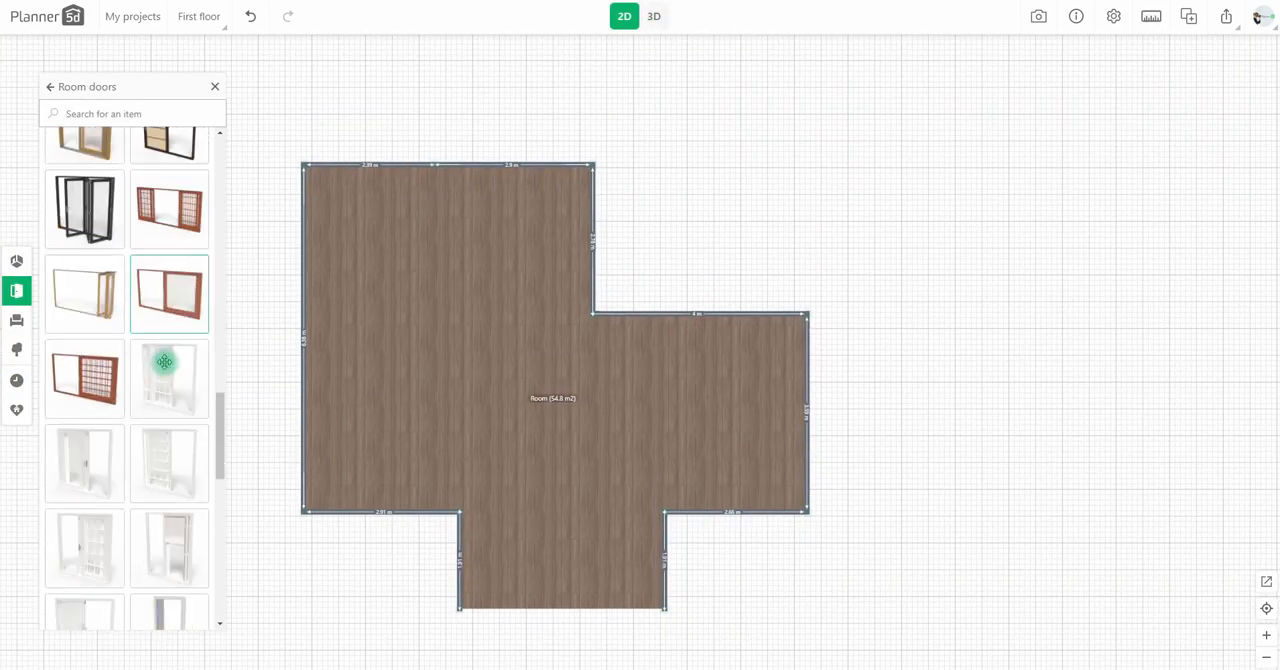
{"action": "left_click_drag", "start_coordinate": [164, 362], "coordinate": [537, 176]}
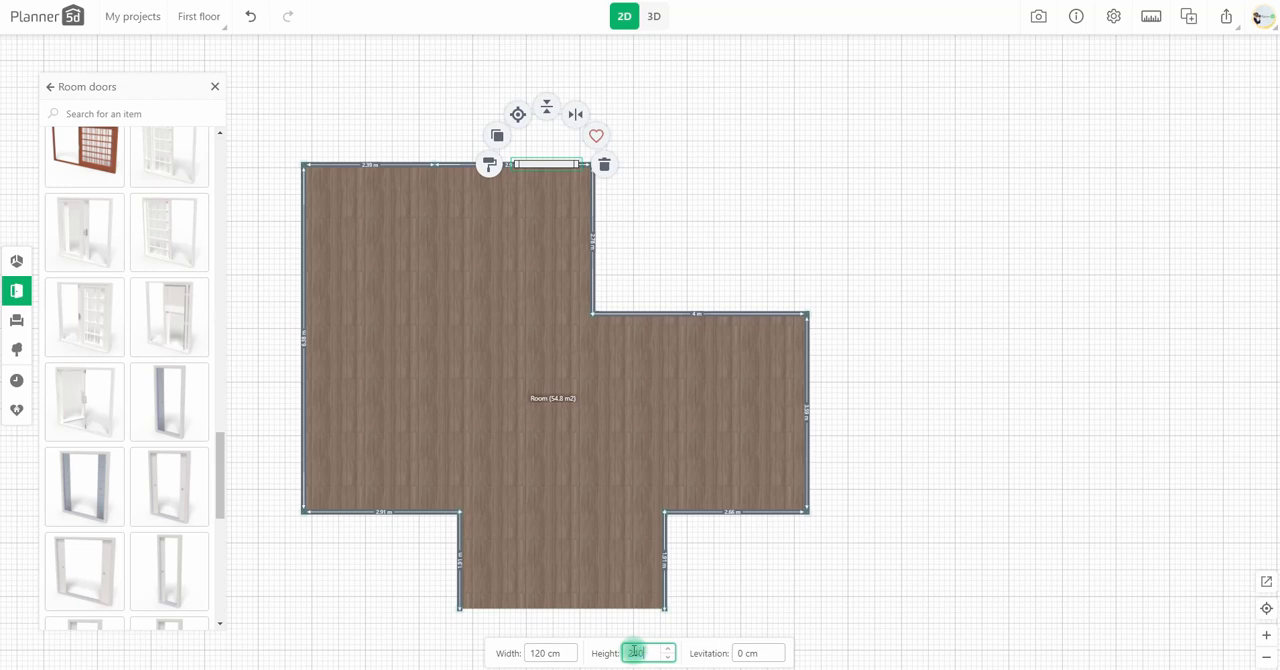
{"action": "left_click_drag", "start_coordinate": [558, 162], "coordinate": [552, 163]}
{"action": "scroll", "coordinate": [126, 369], "scroll_direction": "up", "scroll_amount": 14}
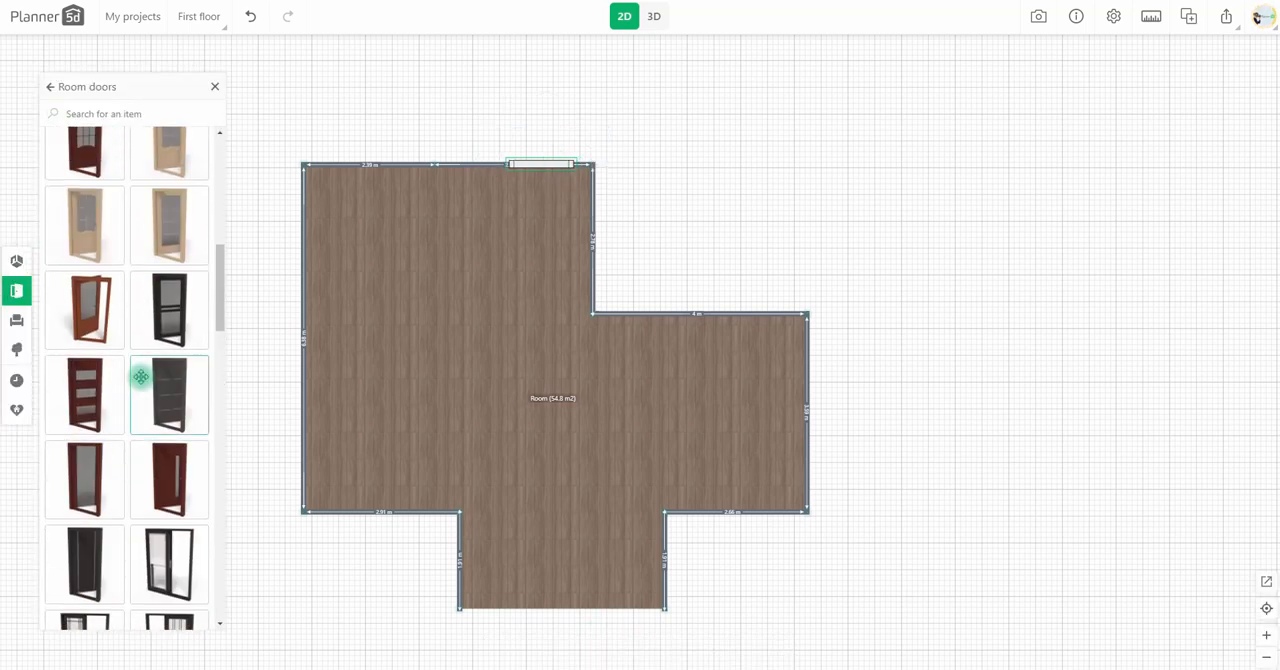
{"action": "left_click_drag", "start_coordinate": [102, 290], "coordinate": [610, 200]}
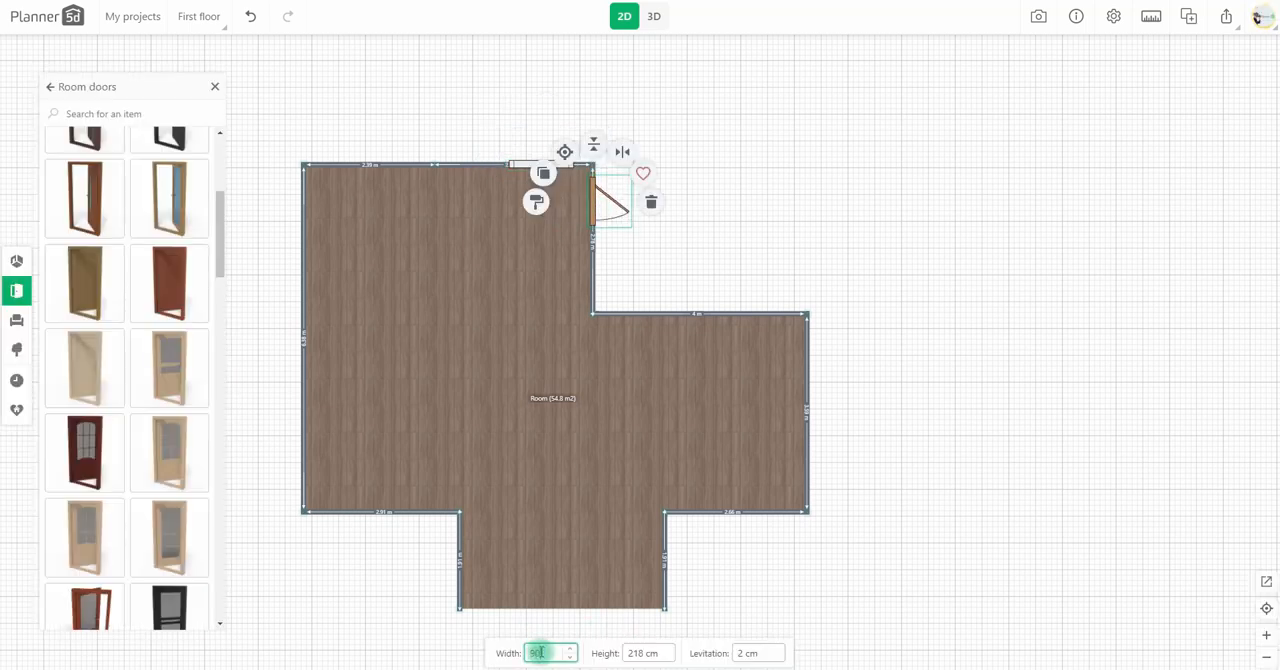
{"action": "left_click", "coordinate": [594, 202]}
Step: Select the rear wall's white door in the 3D view and set its second colour to near-black (RGB 33, 33, 33)
{"action": "left_click", "coordinate": [654, 17]}
{"action": "left_click", "coordinate": [581, 217]}
{"action": "left_click", "coordinate": [529, 234]}
{"action": "left_click", "coordinate": [586, 210]}
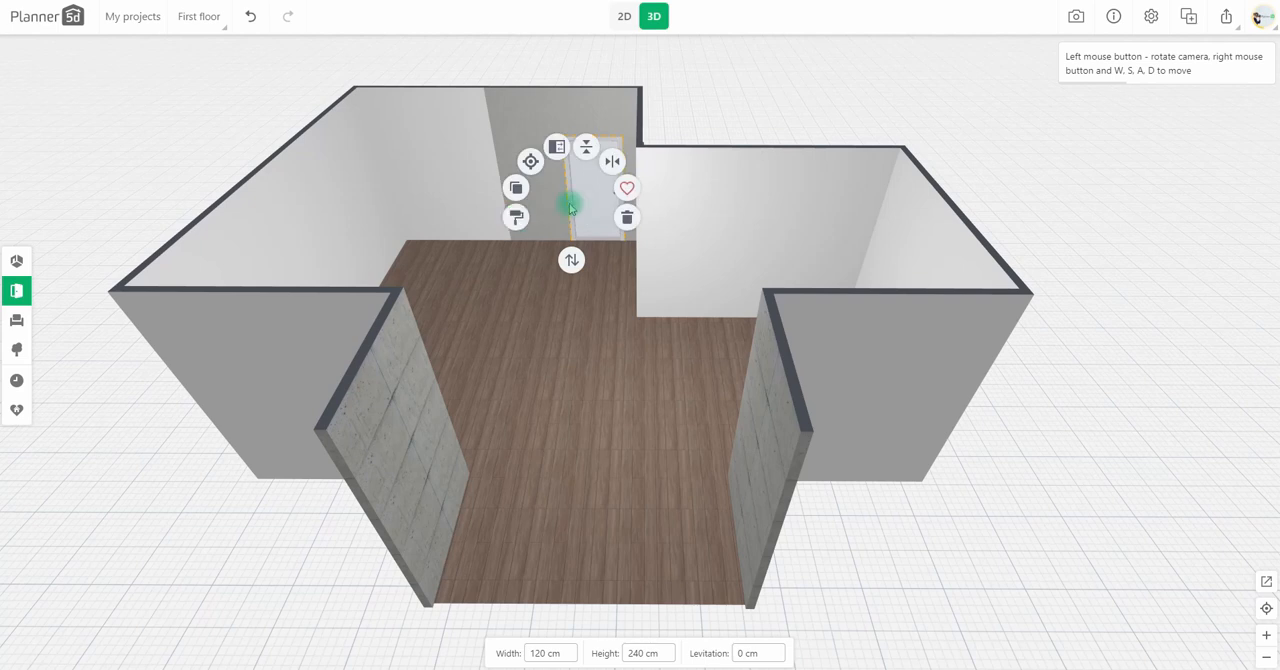
{"action": "left_click", "coordinate": [514, 214]}
{"action": "left_click", "coordinate": [144, 293]}
{"action": "left_click_drag", "start_coordinate": [143, 291], "coordinate": [134, 299]}
{"action": "left_click", "coordinate": [111, 345]}
{"action": "left_click", "coordinate": [179, 178]}
{"action": "left_click_drag", "start_coordinate": [145, 192], "coordinate": [133, 203]}
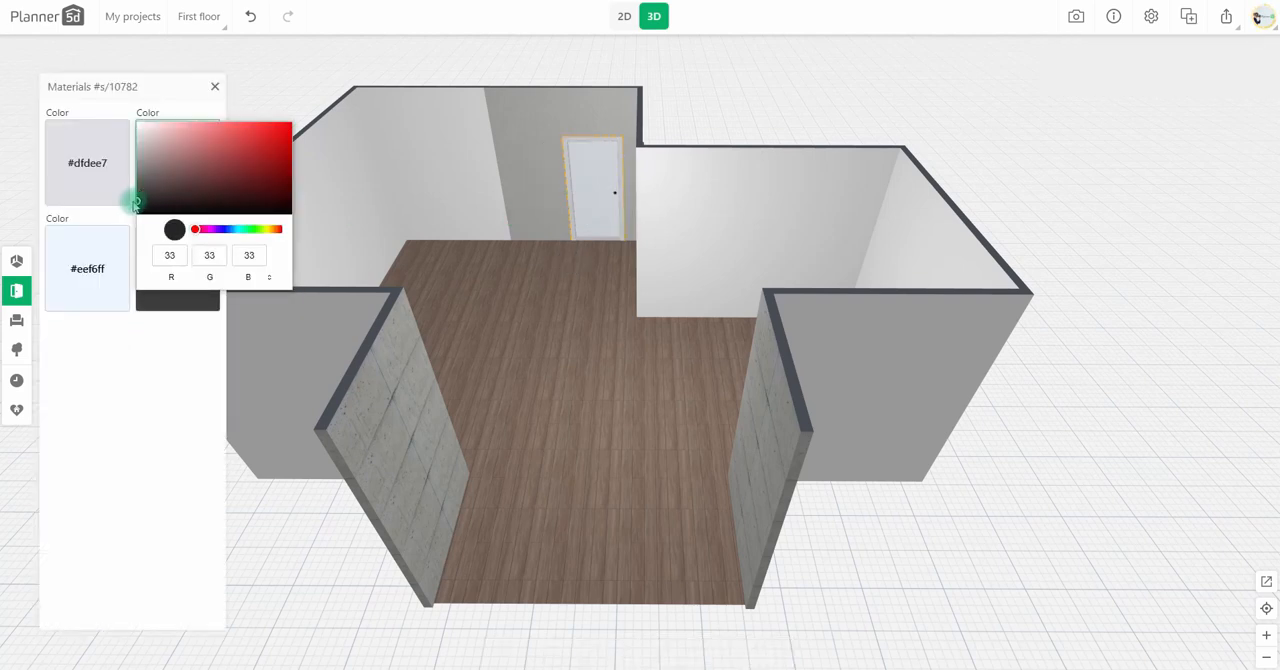
{"action": "left_click", "coordinate": [126, 390]}
Step: Recolour the rear door's remaining parts to give it a black frame and a white panel
{"action": "left_click", "coordinate": [63, 240]}
{"action": "left_click", "coordinate": [45, 300]}
{"action": "left_click", "coordinate": [109, 452]}
{"action": "left_click", "coordinate": [40, 232]}
{"action": "left_click", "coordinate": [100, 435]}
{"action": "left_click", "coordinate": [97, 140]}
{"action": "left_click", "coordinate": [44, 184]}
{"action": "left_click", "coordinate": [126, 343]}
Step: Finish the hinged door in a mid-brown wood texture and duplicate it along the same wall
{"action": "left_click", "coordinate": [580, 349]}
{"action": "left_click_drag", "start_coordinate": [580, 349], "coordinate": [543, 286]}
{"action": "left_click", "coordinate": [460, 230]}
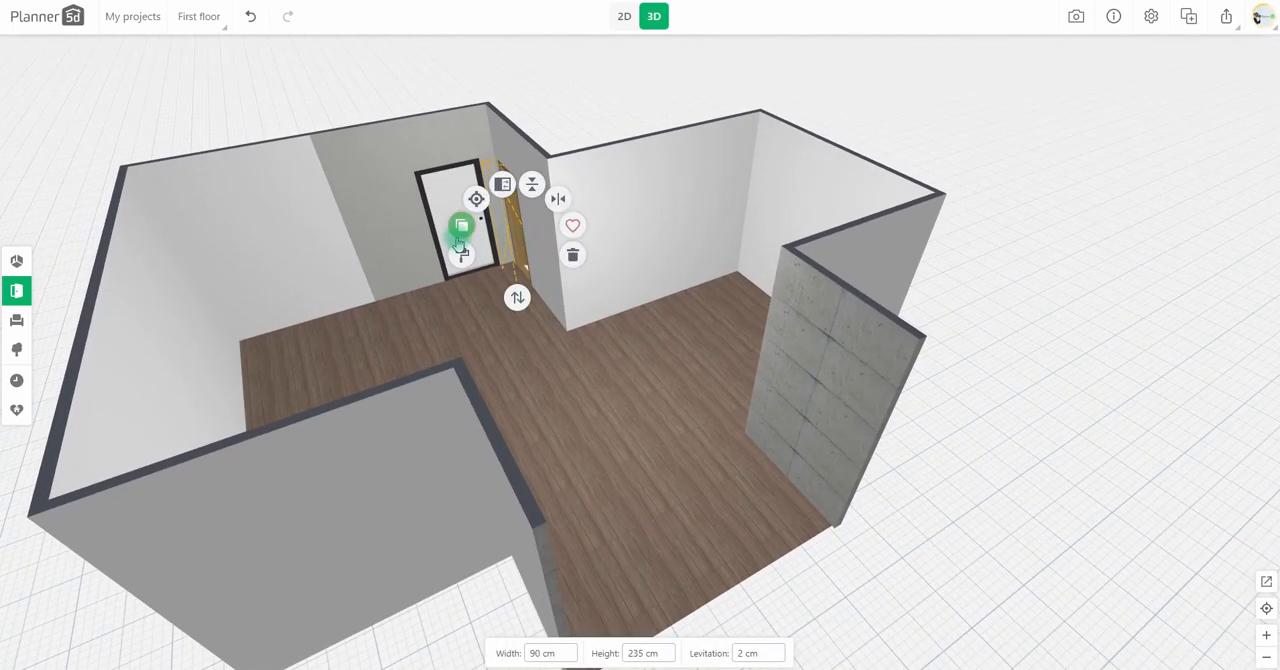
{"action": "left_click", "coordinate": [461, 228]}
{"action": "left_click", "coordinate": [180, 200]}
{"action": "scroll", "coordinate": [200, 370], "scroll_direction": "up", "scroll_amount": 3}
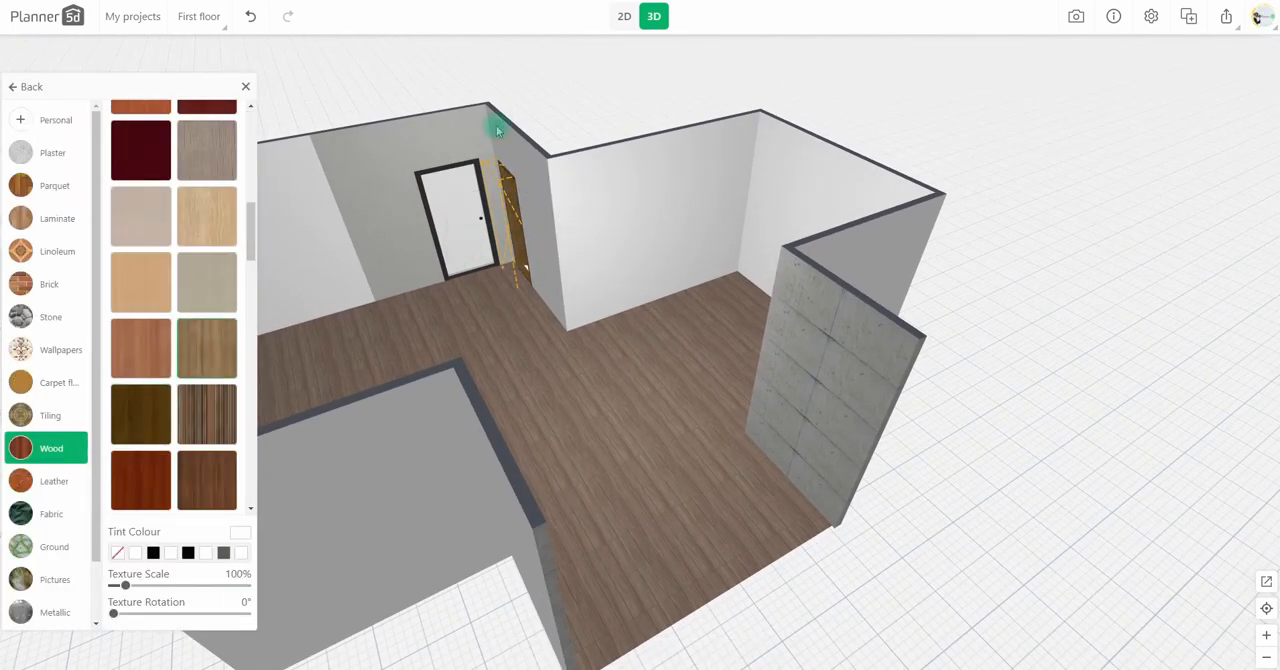
Step: In plan view, place a 200 by 120 cm window with 160 cm levitation near the right end of the ledge wall
{"action": "left_click", "coordinate": [624, 16]}
{"action": "left_click", "coordinate": [17, 290]}
{"action": "left_click", "coordinate": [92, 143]}
{"action": "left_click_drag", "start_coordinate": [84, 172], "coordinate": [760, 316]}
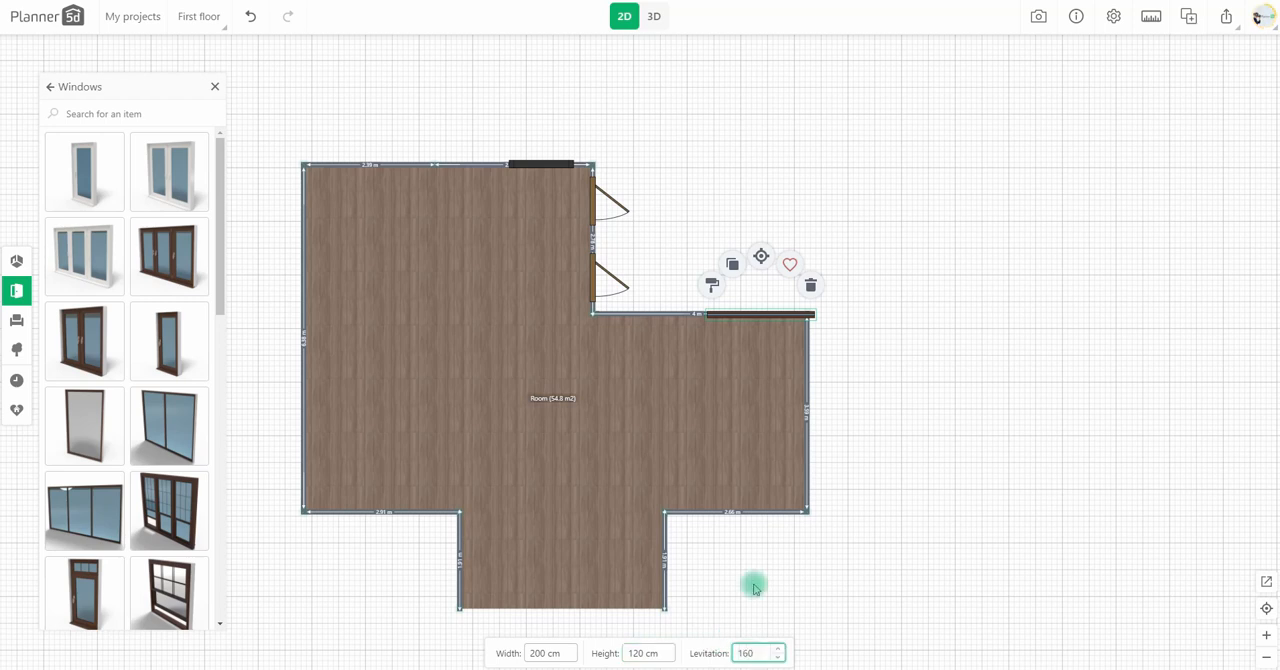
{"action": "left_click_drag", "start_coordinate": [762, 314], "coordinate": [740, 312]}
{"action": "left_click", "coordinate": [720, 238]}
Step: Recolour the window in the 3D view with a black frame and white glass
{"action": "left_click", "coordinate": [654, 16]}
{"action": "left_click_drag", "start_coordinate": [710, 492], "coordinate": [642, 408]}
{"action": "left_click", "coordinate": [642, 408]}
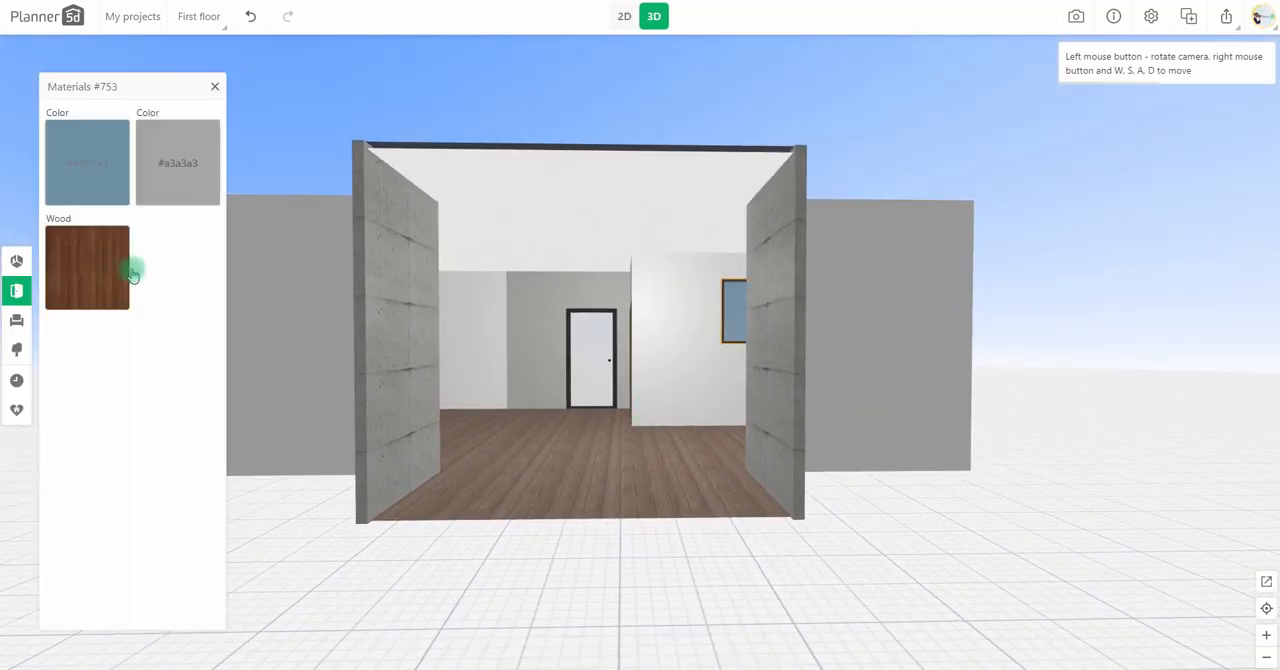
{"action": "left_click", "coordinate": [114, 277]}
{"action": "left_click", "coordinate": [679, 349]}
{"action": "left_click", "coordinate": [94, 157]}
{"action": "left_click", "coordinate": [129, 363]}
{"action": "left_click", "coordinate": [168, 173]}
{"action": "left_click_drag", "start_coordinate": [168, 173], "coordinate": [127, 121]}
{"action": "left_click", "coordinate": [144, 385]}
Step: Apply a dark grey metallic texture to the room's floor and set its texture scale to 260%
{"action": "left_click", "coordinate": [529, 456]}
{"action": "left_click", "coordinate": [529, 402]}
{"action": "left_click", "coordinate": [117, 237]}
{"action": "scroll", "coordinate": [57, 524], "scroll_direction": "down", "scroll_amount": 2}
{"action": "left_click", "coordinate": [58, 541]}
{"action": "scroll", "coordinate": [180, 435], "scroll_direction": "down", "scroll_amount": 15}
{"action": "scroll", "coordinate": [183, 435], "scroll_direction": "up", "scroll_amount": 11}
{"action": "left_click", "coordinate": [160, 455]}
{"action": "left_click_drag", "start_coordinate": [126, 586], "coordinate": [143, 588]}
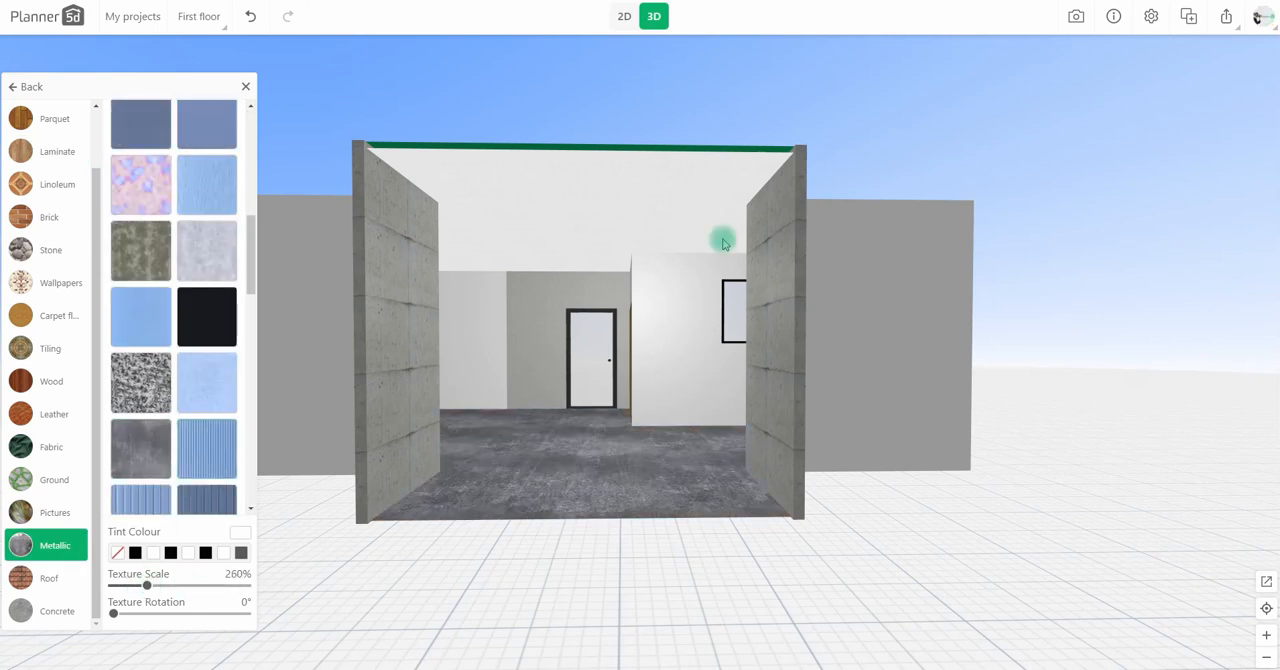
{"action": "scroll", "coordinate": [855, 491], "scroll_direction": "down", "scroll_amount": 5}
{"action": "left_click", "coordinate": [829, 374]}
Step: Add a square 5 m room in plan view and attach it to the alcove's open end, flush with the alcove's right wall
{"action": "left_click", "coordinate": [624, 16]}
{"action": "left_click_drag", "start_coordinate": [606, 630], "coordinate": [621, 445]}
{"action": "left_click", "coordinate": [11, 264]}
{"action": "left_click_drag", "start_coordinate": [178, 148], "coordinate": [330, 343]}
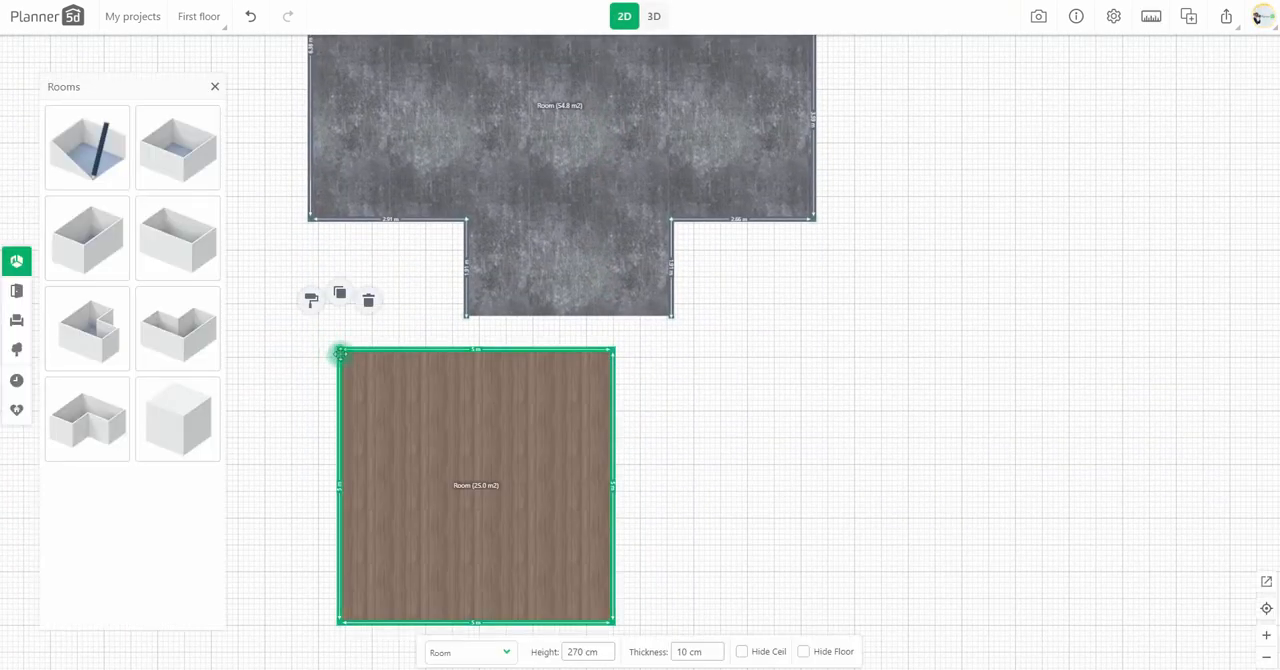
{"action": "left_click_drag", "start_coordinate": [554, 414], "coordinate": [613, 381]}
Step: Split the new room's upper wall at the alcove's left corner and hide the segment across the opening
{"action": "left_click", "coordinate": [622, 316]}
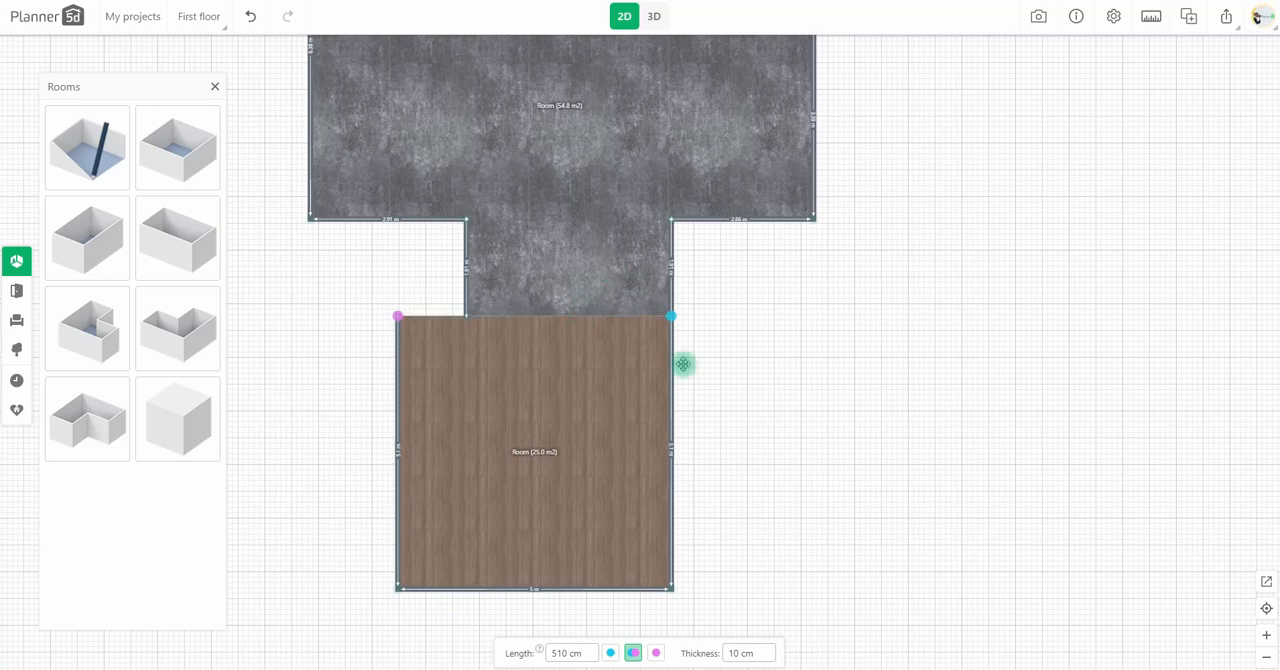
{"action": "left_click", "coordinate": [447, 261]}
{"action": "left_click", "coordinate": [535, 317]}
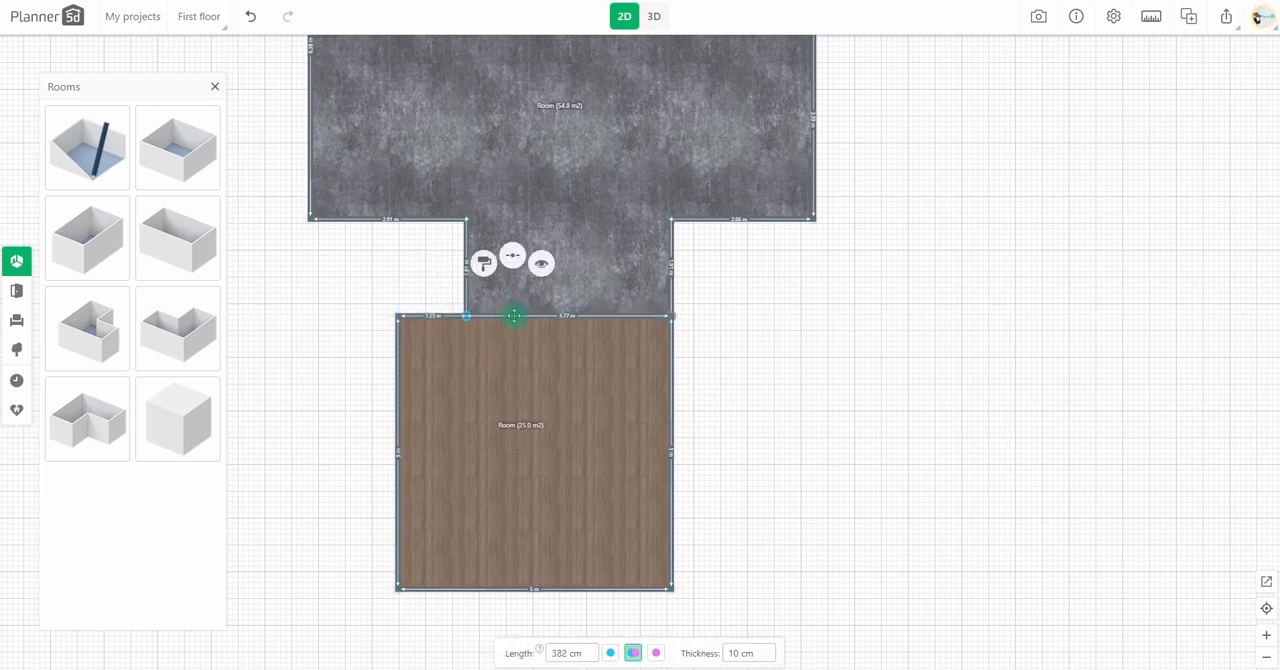
{"action": "left_click", "coordinate": [541, 268]}
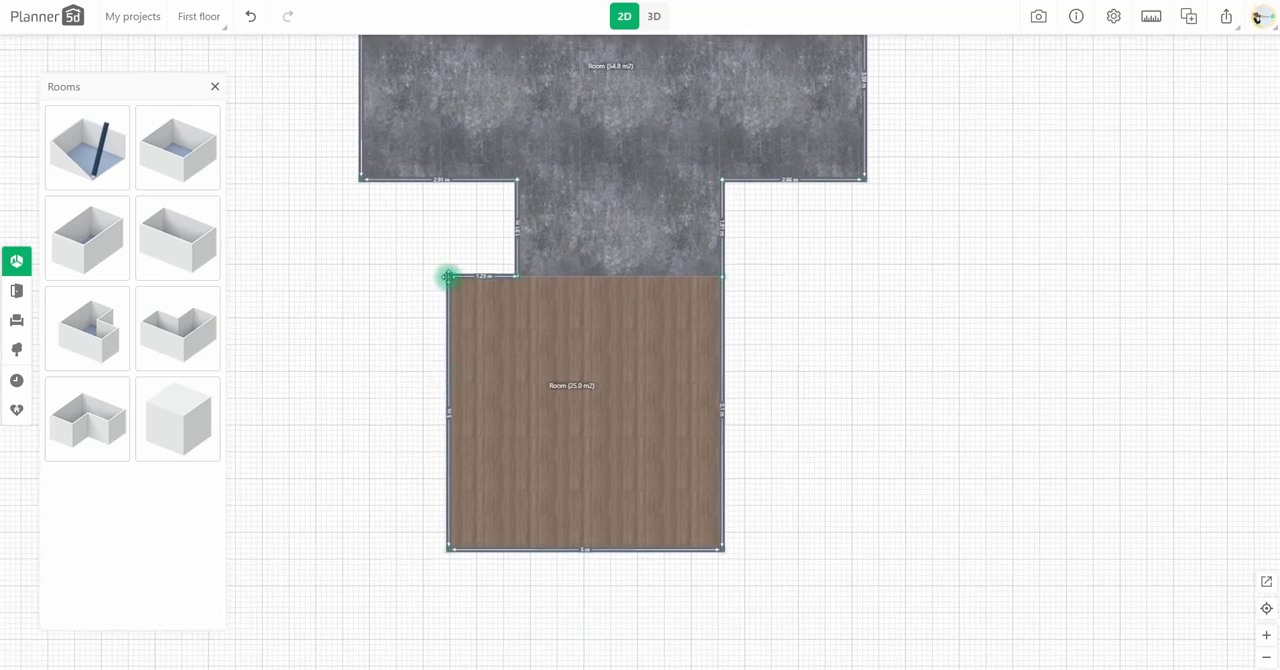
Step: Slant the new room's left wall, with its upper-left corner about 1.15 m from the alcove and the bottom wall about 5.59 m long
{"action": "left_click_drag", "start_coordinate": [447, 279], "coordinate": [265, 278]}
{"action": "left_click_drag", "start_coordinate": [312, 411], "coordinate": [466, 440]}
{"action": "scroll", "coordinate": [476, 344], "scroll_direction": "up", "scroll_amount": 3}
{"action": "left_click_drag", "start_coordinate": [571, 217], "coordinate": [616, 217]}
{"action": "left_click_drag", "start_coordinate": [423, 280], "coordinate": [308, 280]}
{"action": "scroll", "coordinate": [420, 446], "scroll_direction": "down", "scroll_amount": 1}
{"action": "left_click_drag", "start_coordinate": [418, 556], "coordinate": [402, 397]}
{"action": "left_click_drag", "start_coordinate": [272, 131], "coordinate": [643, 135]}
{"action": "left_click_drag", "start_coordinate": [634, 539], "coordinate": [586, 539]}
{"action": "left_click_drag", "start_coordinate": [635, 128], "coordinate": [639, 128]}
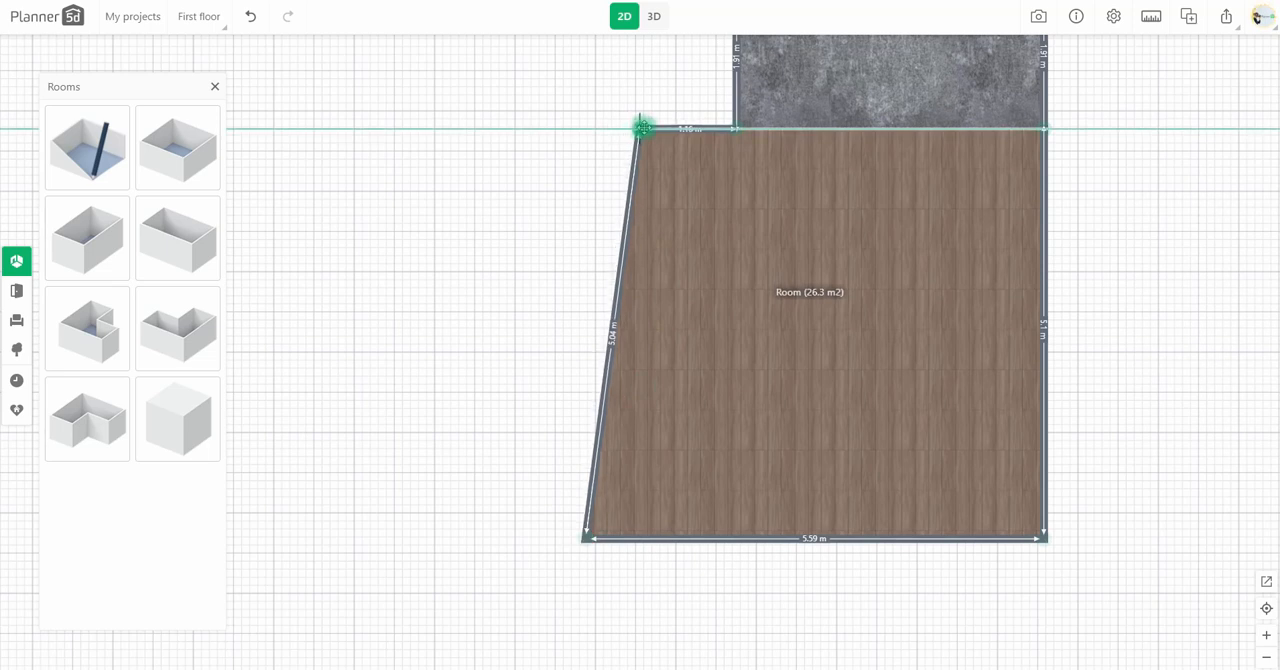
Step: Split the slanted left wall and move the new point up, vertically in line with the room's upper-left corner
{"action": "left_click", "coordinate": [626, 245]}
{"action": "left_click", "coordinate": [625, 190]}
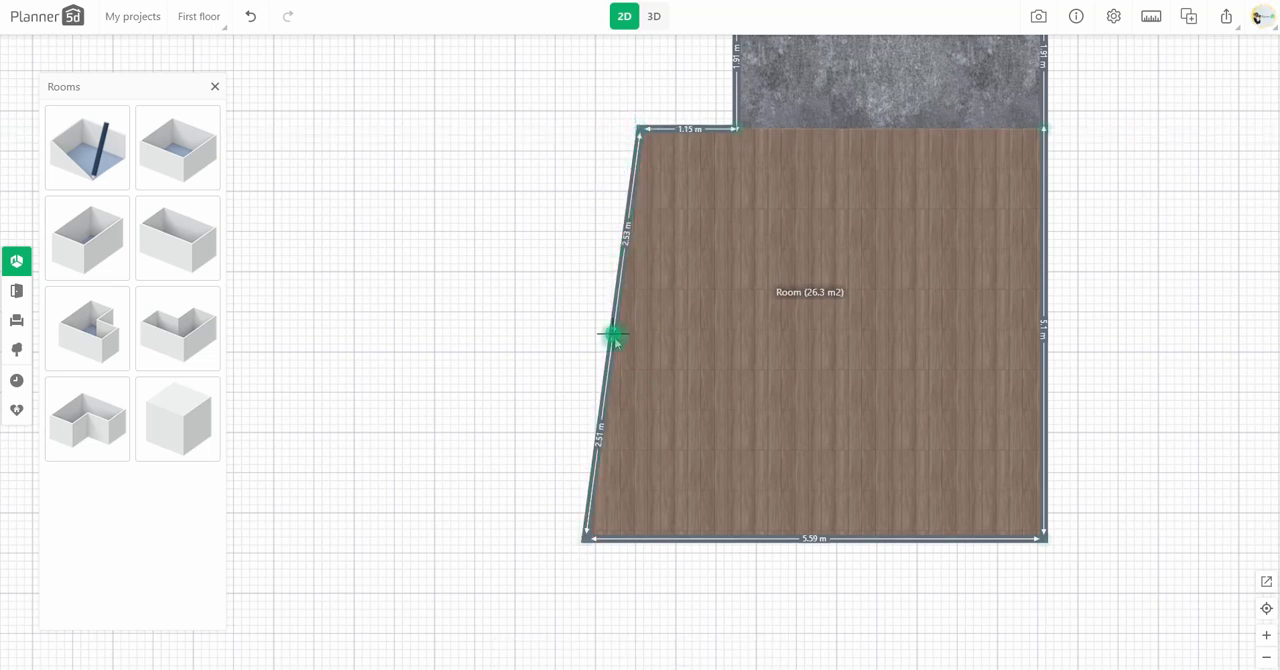
{"action": "left_click_drag", "start_coordinate": [618, 341], "coordinate": [647, 239]}
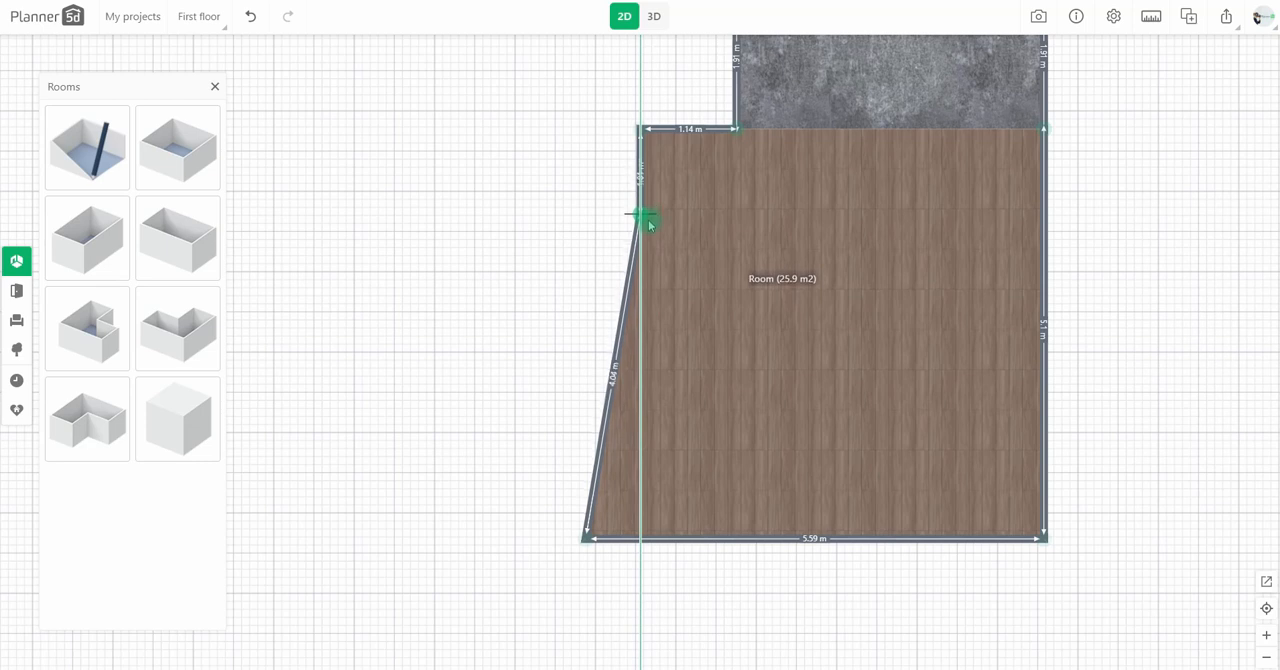
Step: Pull a new corner far out of the slanted left wall to form a horizontal wall about 5.6 m long, and hide the short vertical wall
{"action": "left_click_drag", "start_coordinate": [640, 186], "coordinate": [628, 170]}
{"action": "left_click_drag", "start_coordinate": [608, 324], "coordinate": [266, 195]}
{"action": "left_click_drag", "start_coordinate": [375, 254], "coordinate": [252, 188]}
{"action": "left_click_drag", "start_coordinate": [341, 351], "coordinate": [384, 346]}
{"action": "left_click_drag", "start_coordinate": [300, 186], "coordinate": [297, 183]}
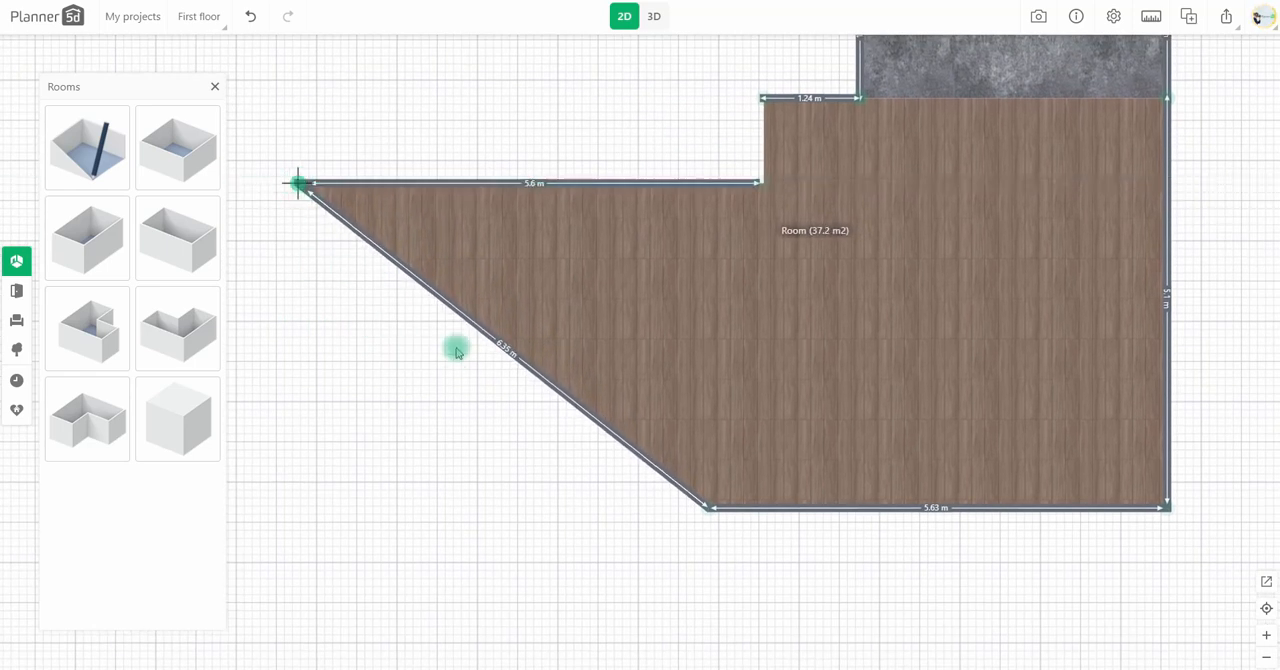
Step: Move the room's lower-left corner outward until the left wall is vertical and the bottom wall is about 10.71 m long
{"action": "left_click_drag", "start_coordinate": [457, 379], "coordinate": [453, 337]}
{"action": "left_click", "coordinate": [511, 313]}
{"action": "left_click_drag", "start_coordinate": [706, 466], "coordinate": [293, 469]}
{"action": "left_click_drag", "start_coordinate": [1225, 335], "coordinate": [807, 440]}
{"action": "scroll", "coordinate": [1065, 427], "scroll_direction": "down", "scroll_amount": 1}
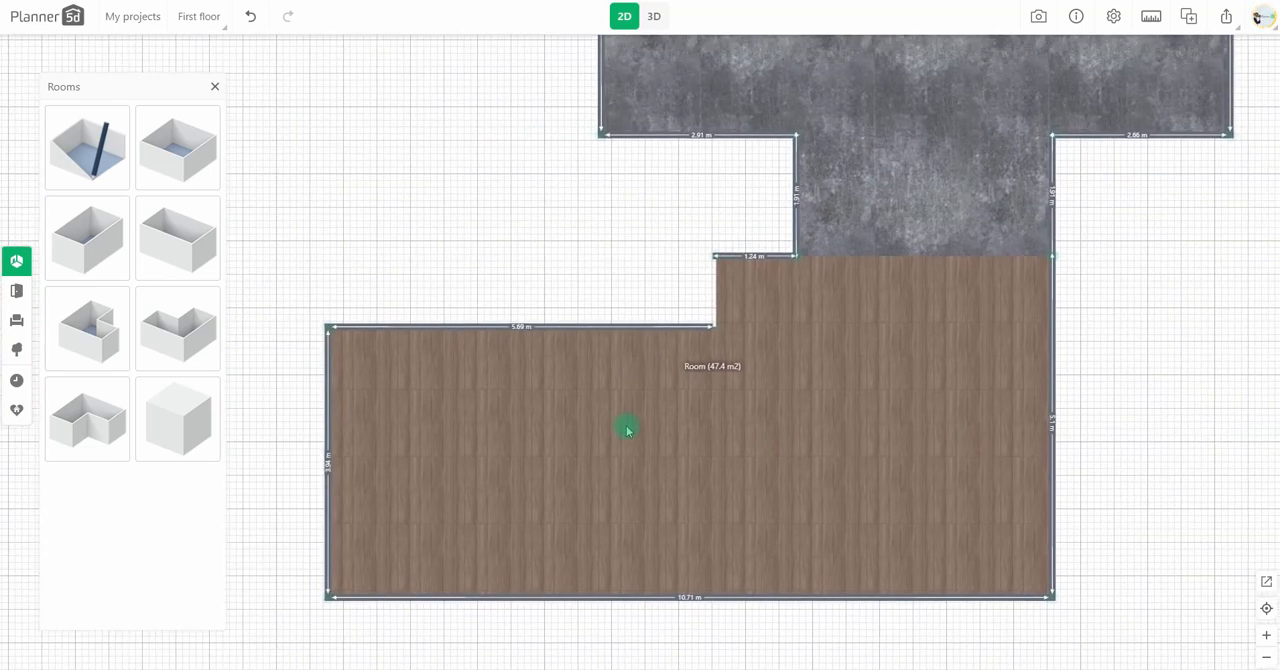
Step: Add a small rectangular room above the left extension and shape it into a strip about 5.79 m long and 0.96 m deep
{"action": "left_click", "coordinate": [580, 514]}
{"action": "left_click_drag", "start_coordinate": [199, 172], "coordinate": [534, 322]}
{"action": "left_click_drag", "start_coordinate": [558, 365], "coordinate": [617, 229]}
{"action": "left_click_drag", "start_coordinate": [375, 212], "coordinate": [411, 289]}
{"action": "left_click", "coordinate": [251, 17]}
{"action": "left_click_drag", "start_coordinate": [266, 126], "coordinate": [299, 221]}
{"action": "left_click_drag", "start_coordinate": [405, 421], "coordinate": [361, 346]}
{"action": "left_click_drag", "start_coordinate": [747, 127], "coordinate": [749, 352]}
{"action": "left_click", "coordinate": [597, 356]}
{"action": "left_click_drag", "start_coordinate": [597, 356], "coordinate": [584, 298]}
Step: Hide the facing walls between the strip room and the large room, and hide the strip room's ceiling
{"action": "left_click", "coordinate": [605, 419]}
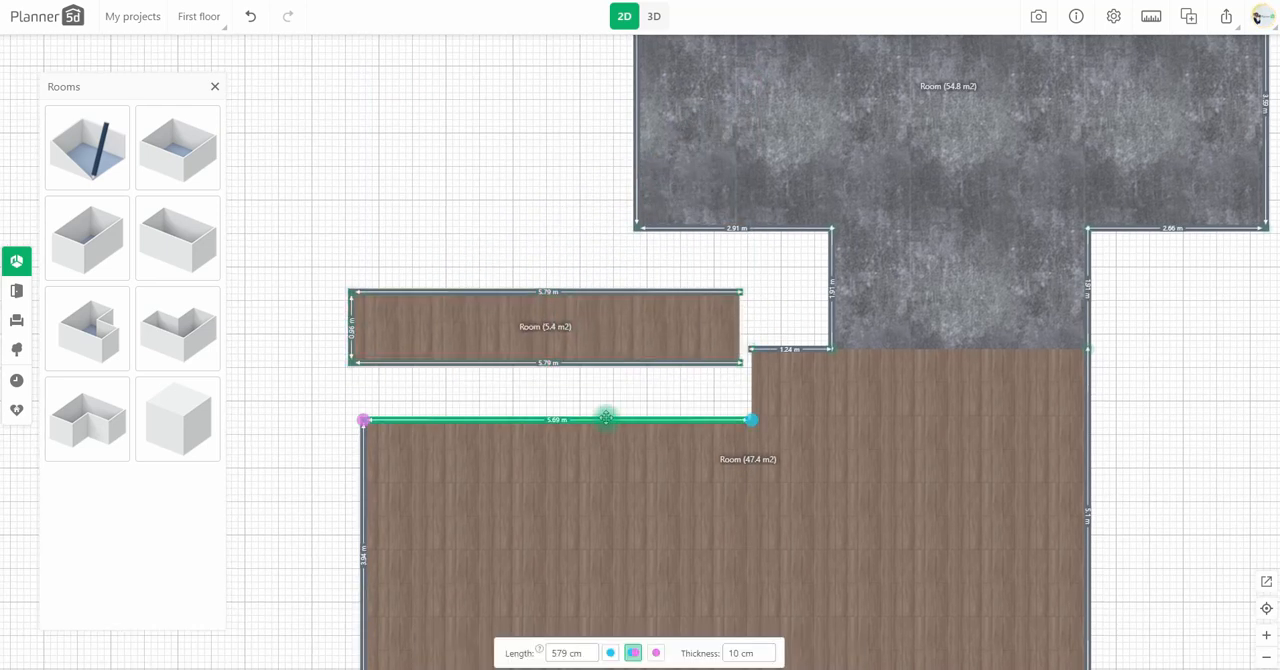
{"action": "left_click", "coordinate": [637, 360]}
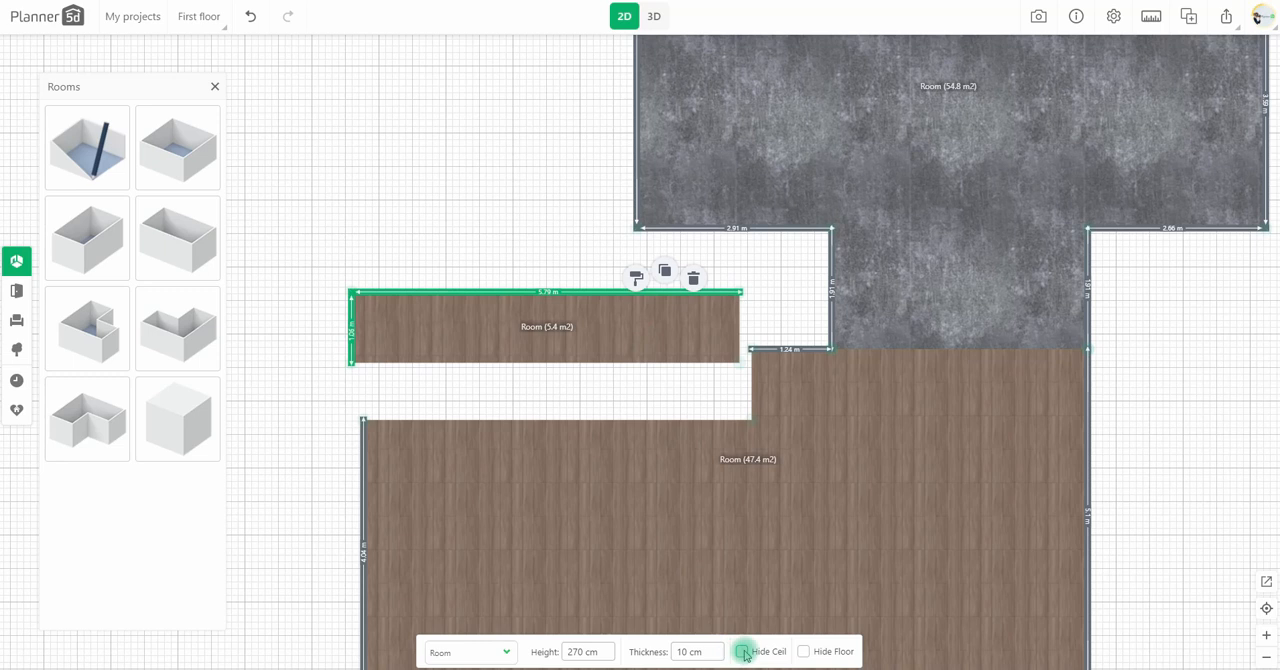
Step: Attach the strip room flush to the large room's upper-left edge and set its height to 450 cm
{"action": "left_click_drag", "start_coordinate": [604, 327], "coordinate": [611, 363]}
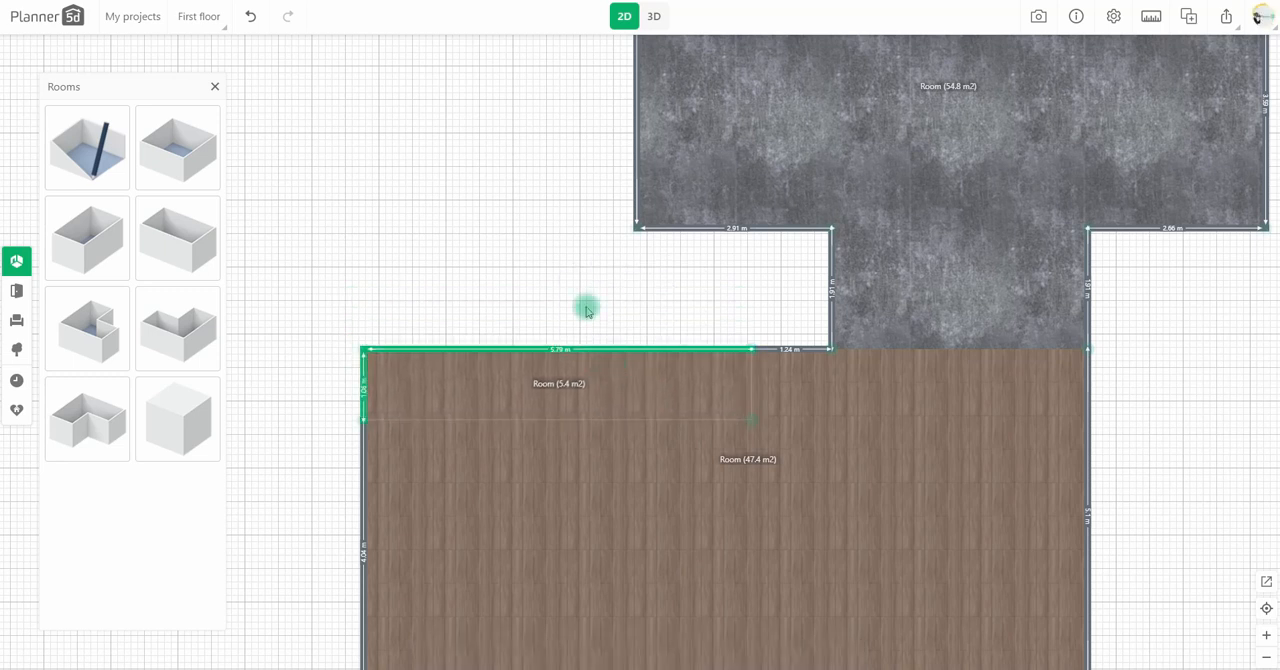
{"action": "left_click_drag", "start_coordinate": [583, 299], "coordinate": [549, 263]}
{"action": "left_click", "coordinate": [622, 345]}
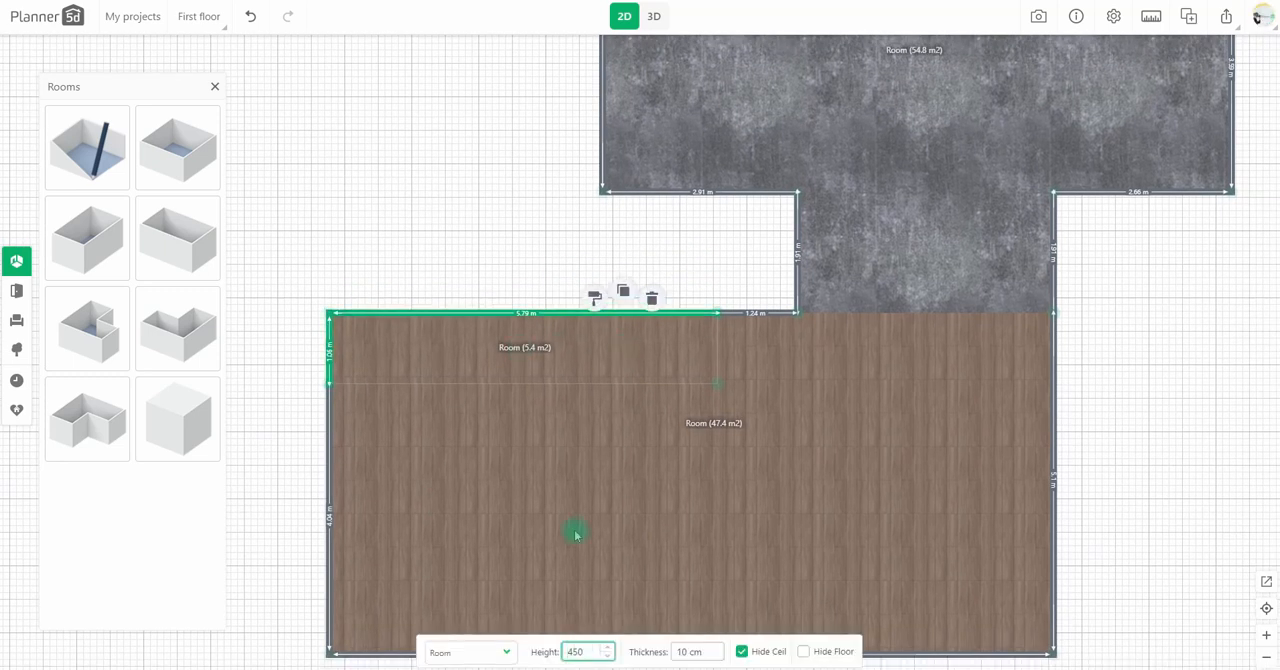
Step: Place a wide sliding glass door in the large room's right wall
{"action": "left_click_drag", "start_coordinate": [805, 487], "coordinate": [771, 469]}
{"action": "left_click_drag", "start_coordinate": [1171, 452], "coordinate": [904, 418]}
{"action": "left_click", "coordinate": [17, 291]}
{"action": "left_click", "coordinate": [92, 190]}
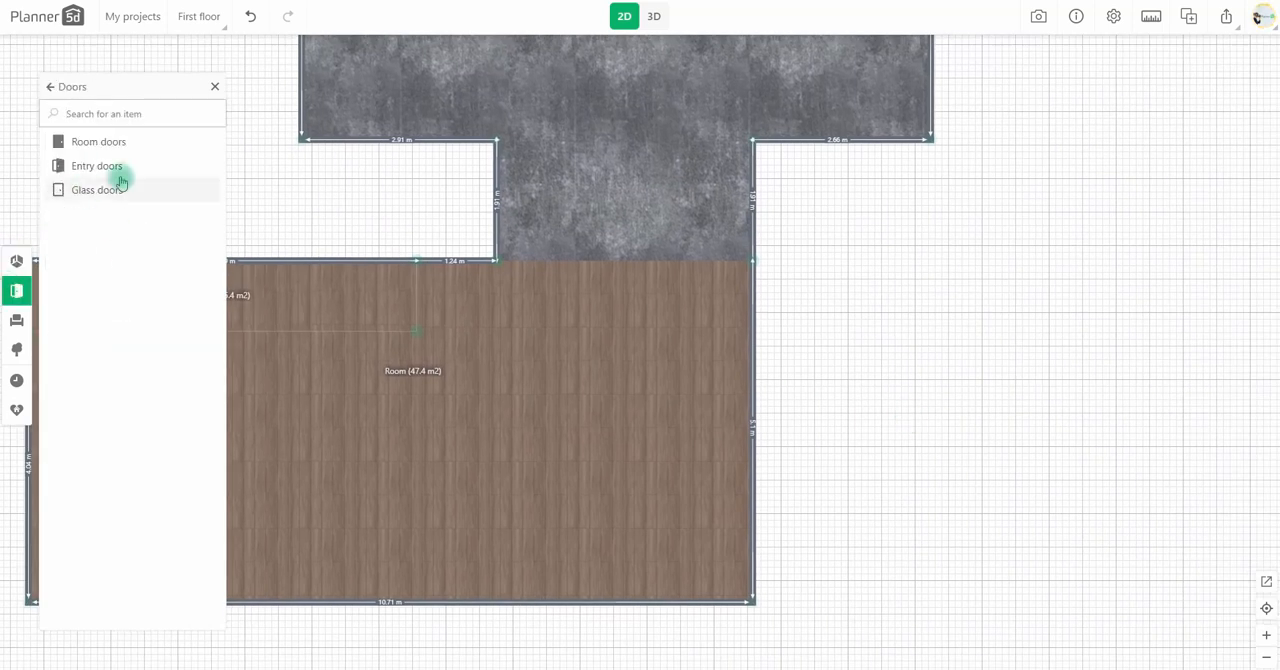
{"action": "left_click_drag", "start_coordinate": [171, 341], "coordinate": [755, 392]}
Step: Split the large room's bottom wall in the middle and hide its right half
{"action": "left_click_drag", "start_coordinate": [560, 626], "coordinate": [627, 559]}
{"action": "left_click", "coordinate": [578, 527]}
{"action": "left_click", "coordinate": [251, 17]}
{"action": "left_click_drag", "start_coordinate": [866, 320], "coordinate": [929, 320]}
{"action": "left_click", "coordinate": [597, 503]}
{"action": "left_click", "coordinate": [543, 526]}
{"action": "left_click", "coordinate": [618, 504]}
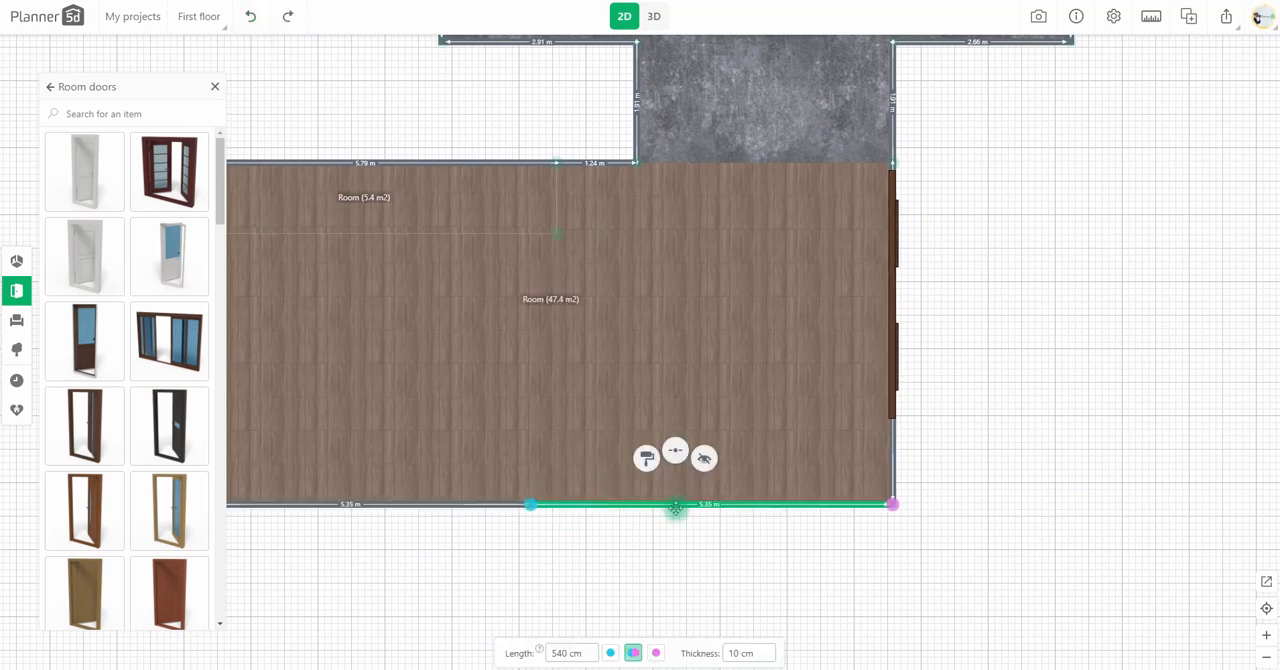
{"action": "left_click", "coordinate": [704, 458]}
Step: Recolour the sliding door's frame, handles and sill black in the 3D view
{"action": "left_click", "coordinate": [648, 20]}
{"action": "left_click", "coordinate": [873, 450]}
{"action": "left_click", "coordinate": [188, 552]}
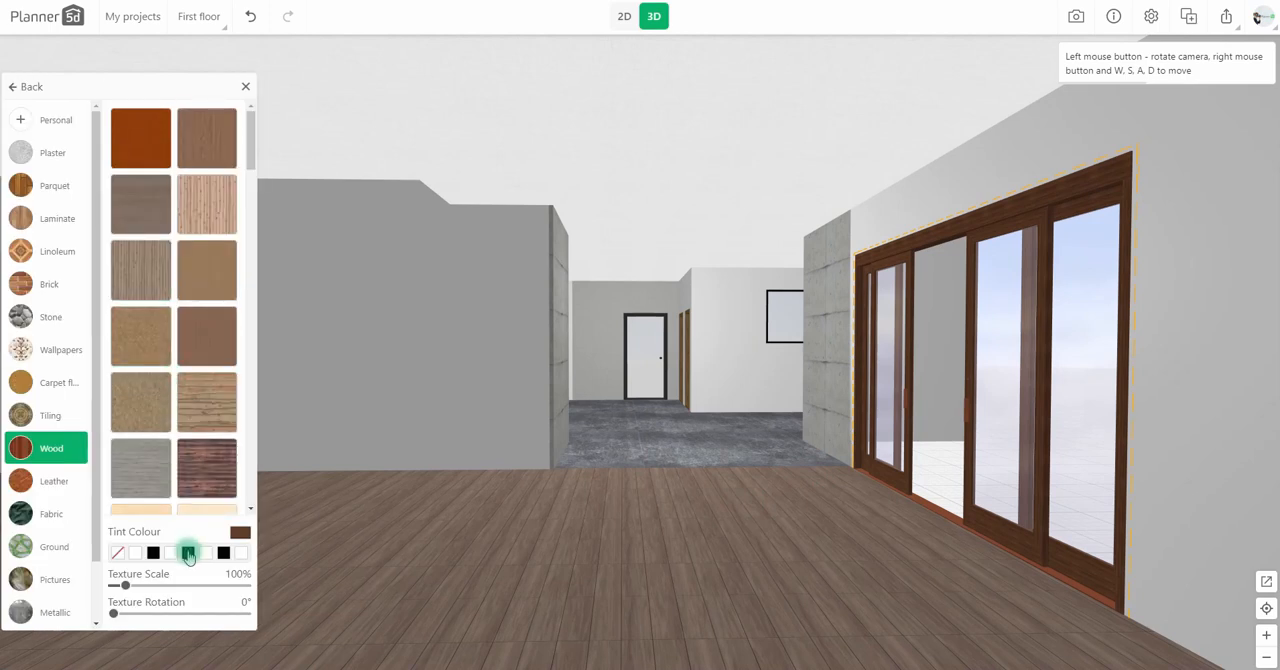
{"action": "left_click", "coordinate": [25, 88]}
{"action": "left_click", "coordinate": [156, 186]}
{"action": "left_click", "coordinate": [140, 360]}
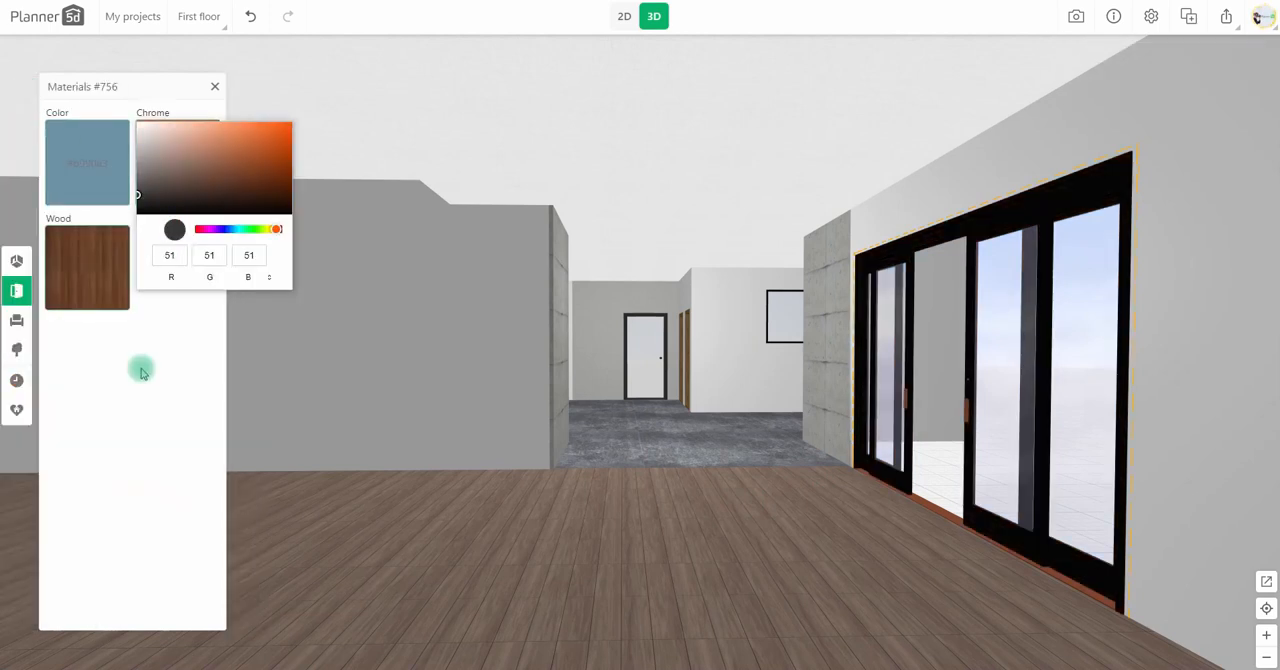
{"action": "left_click", "coordinate": [96, 170]}
{"action": "left_click", "coordinate": [125, 370]}
Step: Add a square room in plan view outside the sliding door, flush against the large room's right wall
{"action": "left_click", "coordinate": [624, 16]}
{"action": "left_click_drag", "start_coordinate": [1040, 371], "coordinate": [573, 449]}
{"action": "left_click", "coordinate": [16, 261]}
{"action": "left_click_drag", "start_coordinate": [178, 148], "coordinate": [594, 343]}
{"action": "left_click", "coordinate": [772, 482]}
{"action": "left_click", "coordinate": [666, 235]}
Step: Apply the dark grey Metallic texture to the large room's floor in 3D at about 200% texture scale
{"action": "left_click", "coordinate": [654, 16]}
{"action": "left_click", "coordinate": [651, 474]}
{"action": "left_click", "coordinate": [88, 164]}
{"action": "left_click", "coordinate": [727, 489]}
{"action": "left_click", "coordinate": [727, 443]}
{"action": "left_click", "coordinate": [89, 171]}
{"action": "scroll", "coordinate": [63, 524], "scroll_direction": "down", "scroll_amount": 2}
{"action": "left_click", "coordinate": [55, 545]}
{"action": "left_click", "coordinate": [150, 220]}
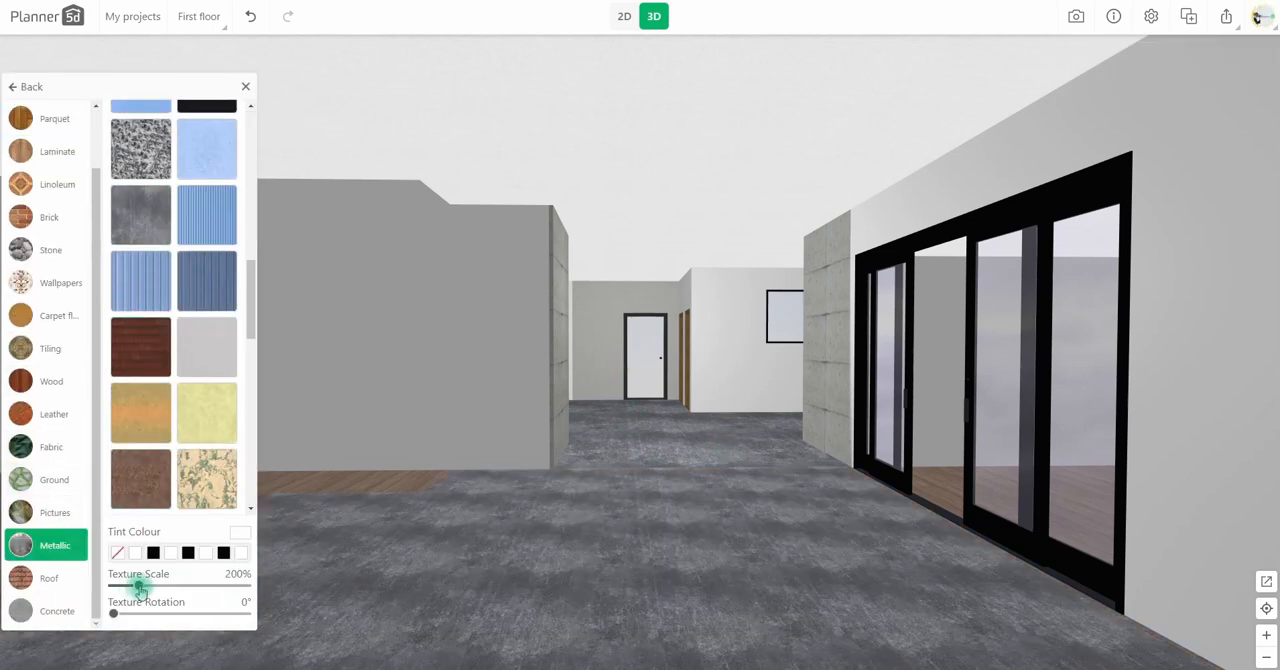
Step: Apply the same dark grey Metallic texture to the floor beyond the sliding door at about 270% texture scale
{"action": "left_click", "coordinate": [960, 477]}
{"action": "left_click", "coordinate": [957, 421]}
{"action": "left_click", "coordinate": [106, 198]}
{"action": "left_click", "coordinate": [58, 545]}
{"action": "left_click", "coordinate": [128, 587]}
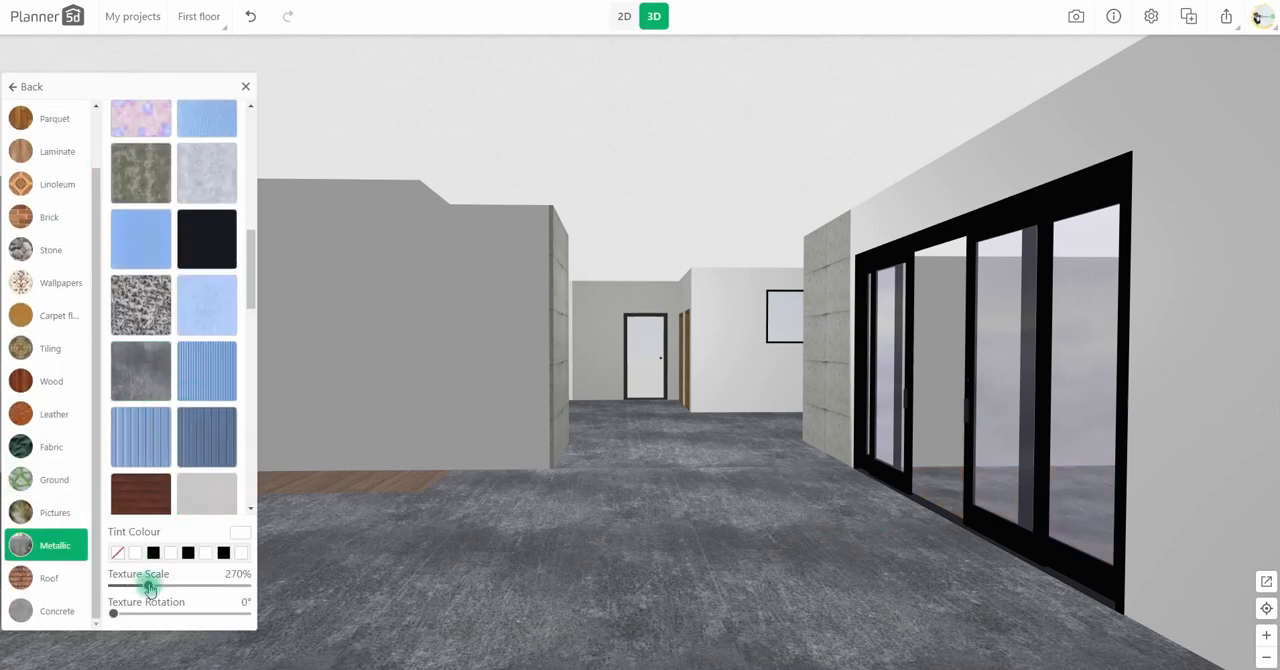
Step: Replace the strip room's wood floor with the dark grey Metallic texture at about 220% texture scale
{"action": "left_click", "coordinate": [396, 488]}
{"action": "left_click", "coordinate": [137, 249]}
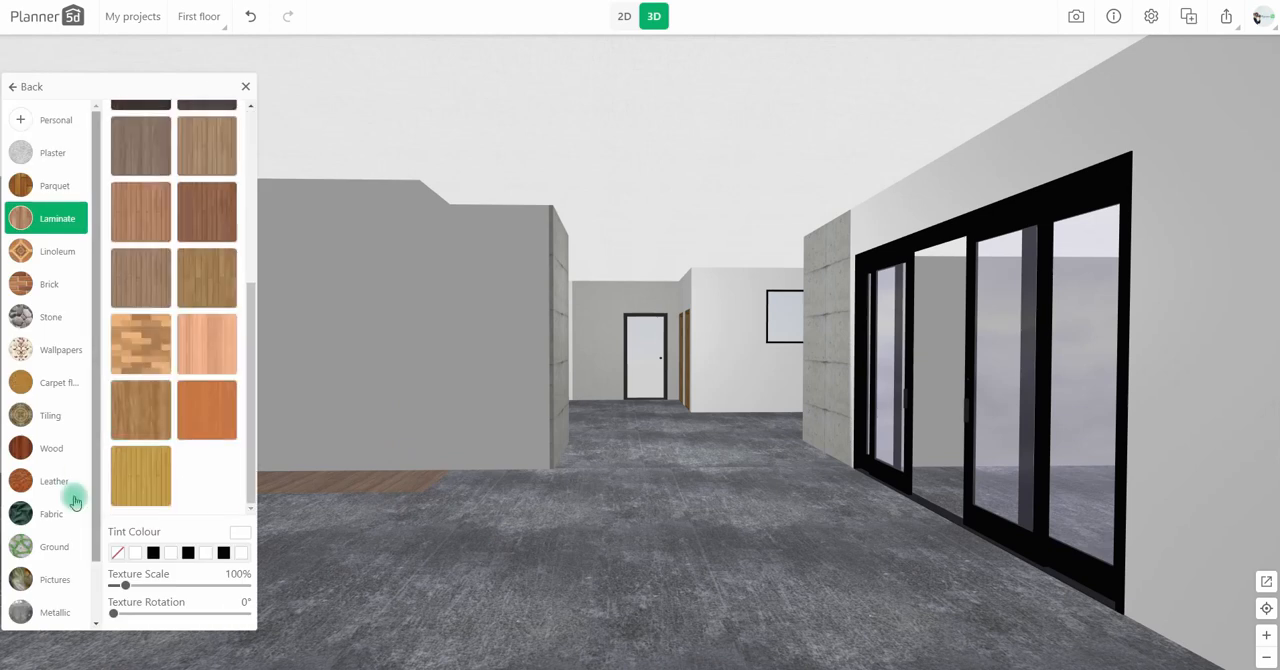
{"action": "left_click", "coordinate": [55, 545]}
{"action": "left_click", "coordinate": [150, 398]}
{"action": "scroll", "coordinate": [150, 398], "scroll_direction": "up", "scroll_amount": 7}
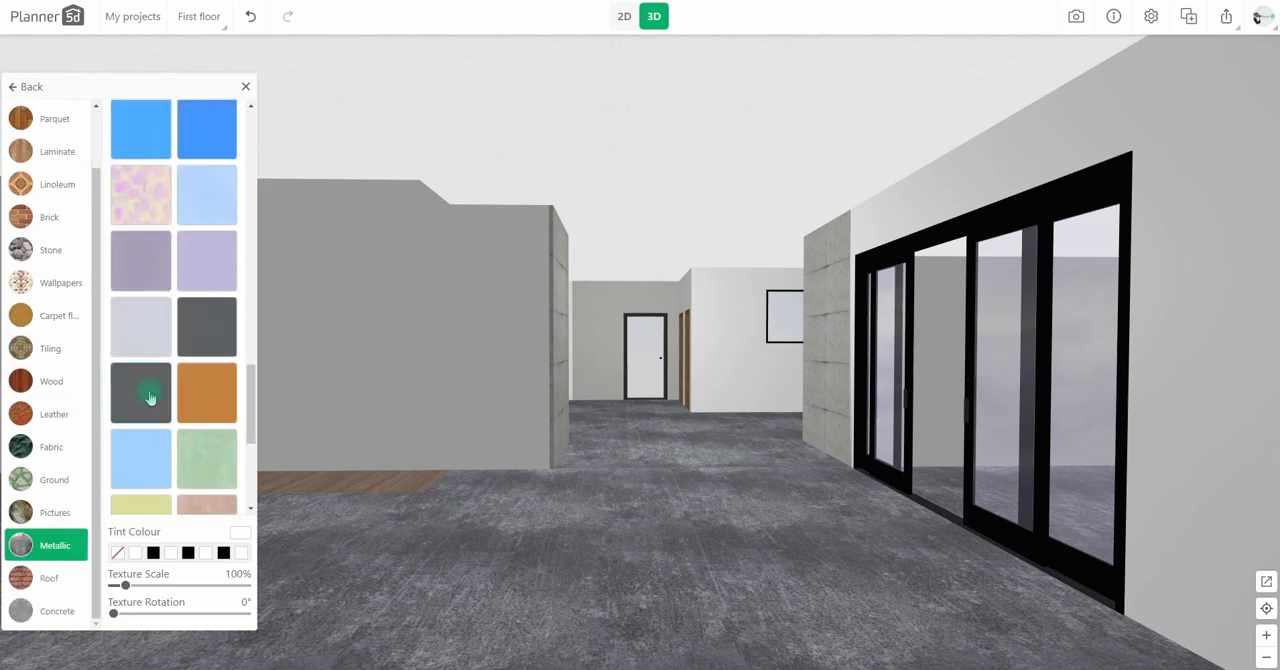
{"action": "left_click", "coordinate": [139, 586]}
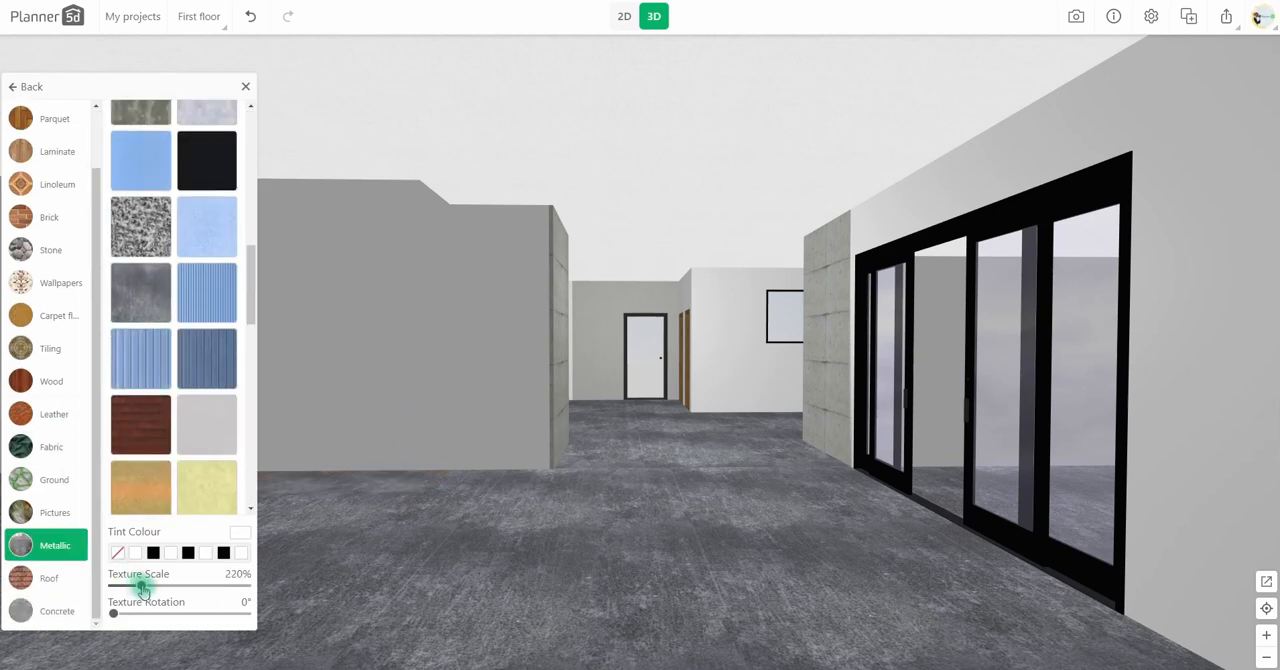
Step: Apply the board-marked Concrete texture to the large room's walls at about 270% texture scale
{"action": "left_click", "coordinate": [647, 601]}
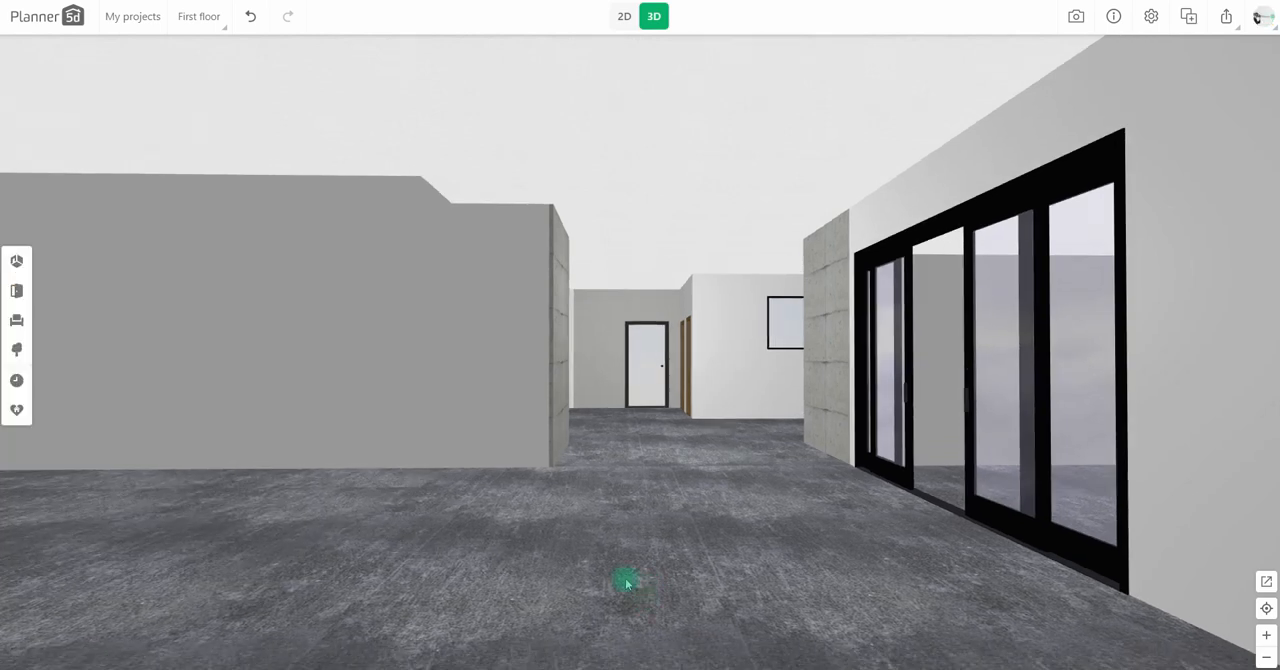
{"action": "left_click", "coordinate": [88, 254]}
{"action": "scroll", "coordinate": [76, 598], "scroll_direction": "down", "scroll_amount": 1}
{"action": "left_click", "coordinate": [75, 608]}
{"action": "scroll", "coordinate": [172, 390], "scroll_direction": "down", "scroll_amount": 20}
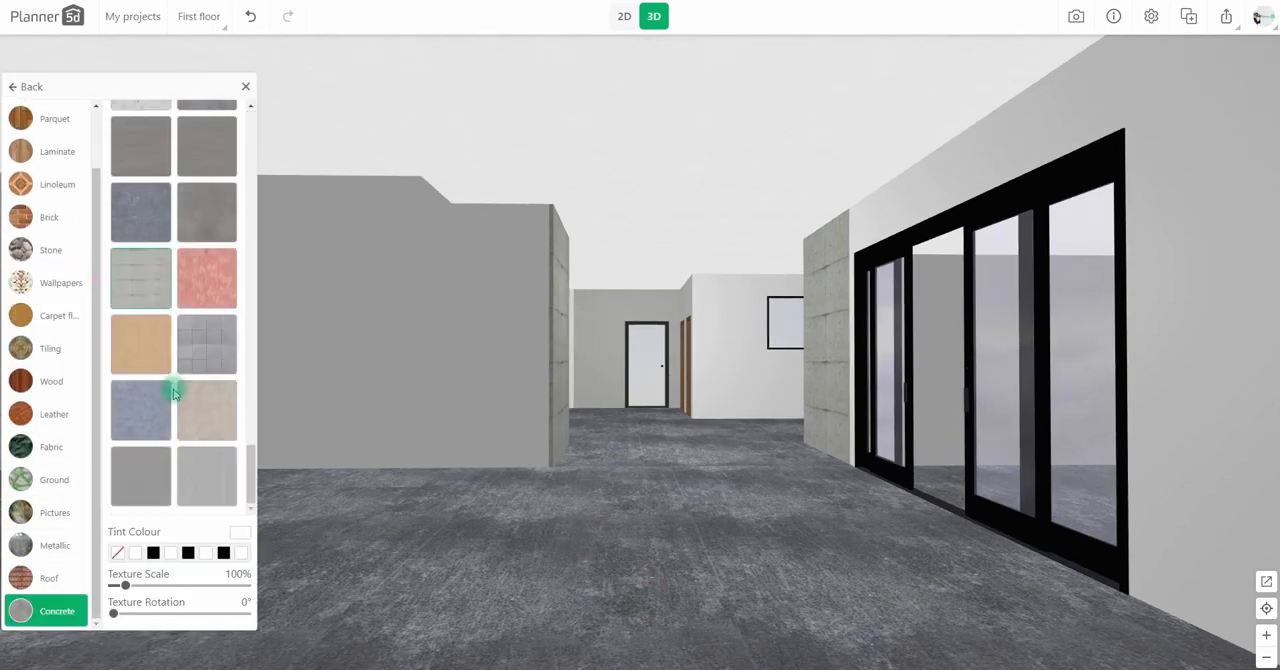
{"action": "left_click", "coordinate": [143, 286]}
{"action": "left_click_drag", "start_coordinate": [127, 586], "coordinate": [132, 587]}
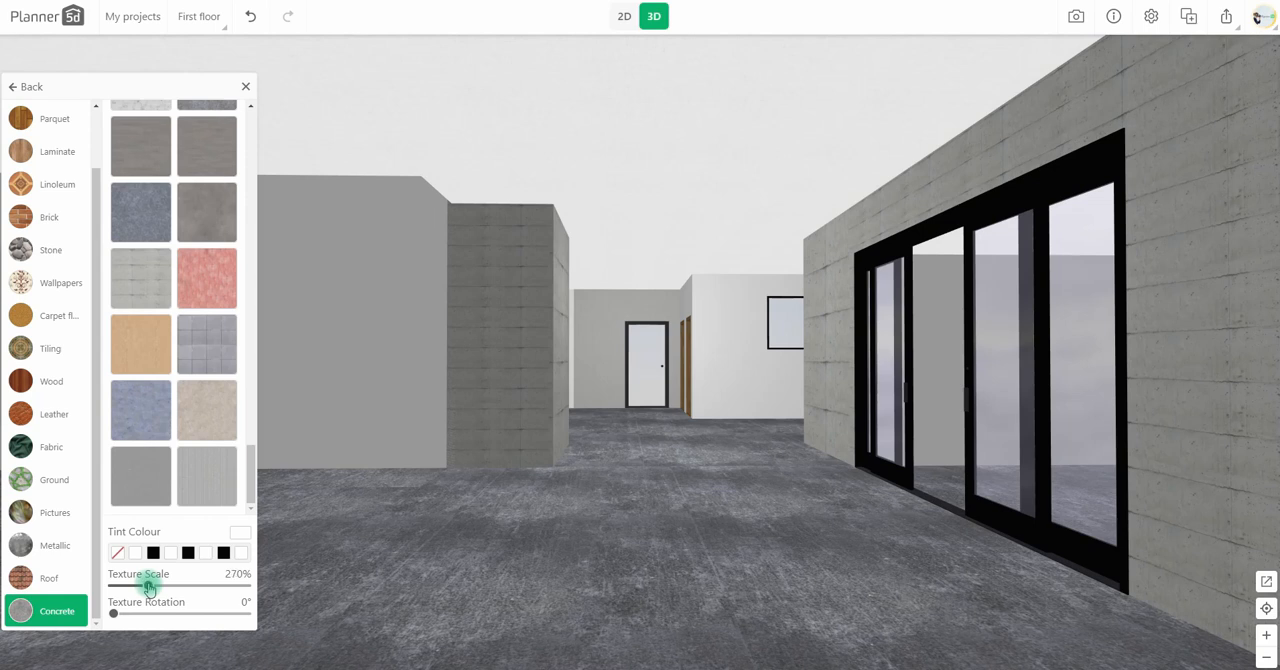
Step: Apply the same Concrete texture to the strip room's walls and enlarge its scale to match the adjoining walls
{"action": "left_click", "coordinate": [326, 477]}
{"action": "left_click", "coordinate": [103, 269]}
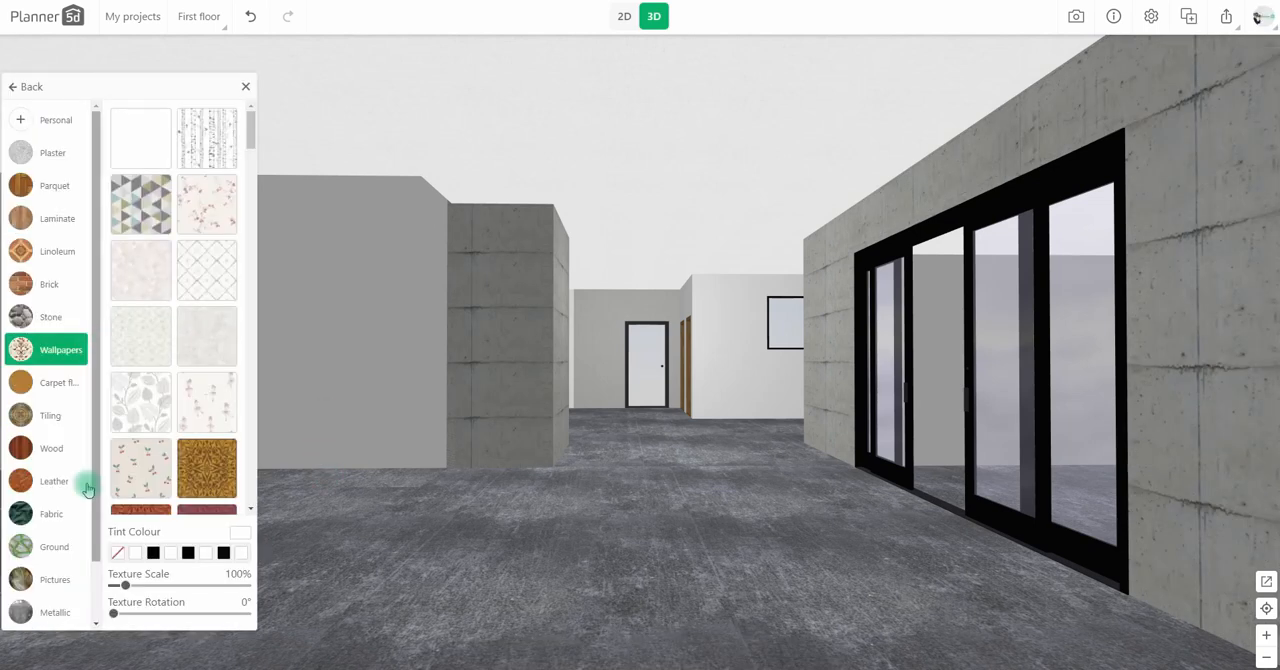
{"action": "scroll", "coordinate": [71, 565], "scroll_direction": "down", "scroll_amount": 1}
{"action": "left_click", "coordinate": [70, 608]}
{"action": "scroll", "coordinate": [150, 440], "scroll_direction": "down", "scroll_amount": 20}
{"action": "left_click", "coordinate": [143, 284]}
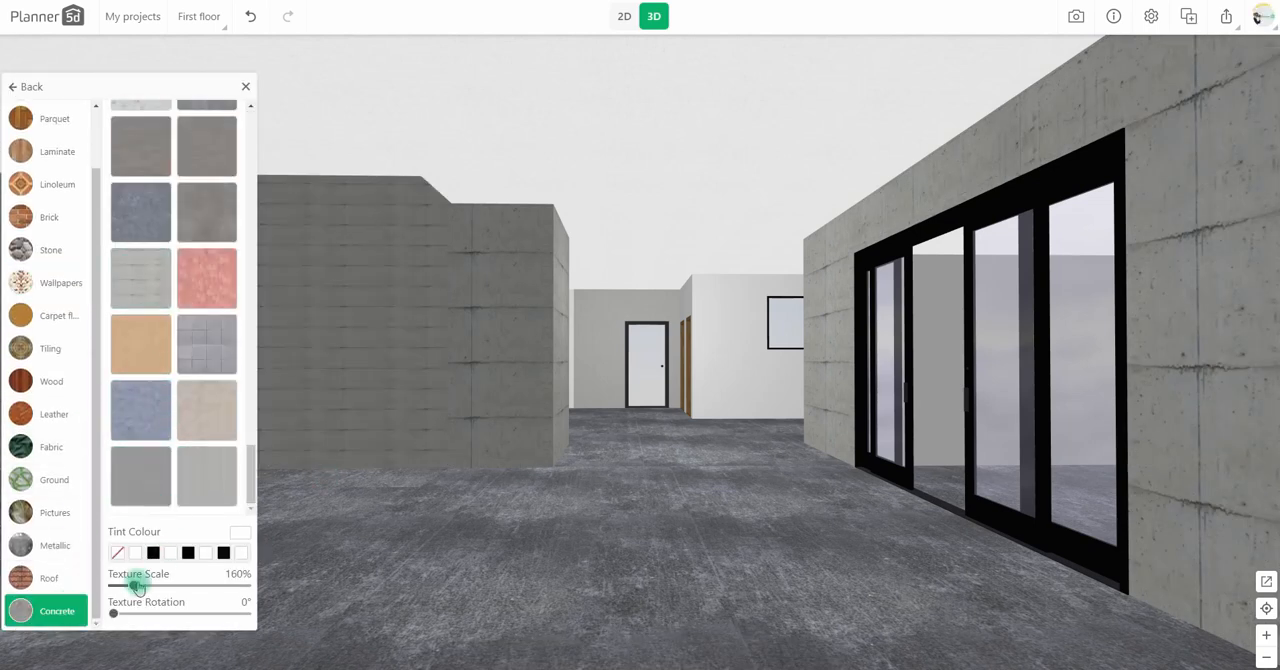
Step: Place a straight staircase in plan view along the strip room's upper wall, rotated to -90°, with its foot at the alcove's left corner
{"action": "left_click", "coordinate": [624, 16]}
{"action": "left_click_drag", "start_coordinate": [594, 315], "coordinate": [867, 428]}
{"action": "scroll", "coordinate": [611, 520], "scroll_direction": "up", "scroll_amount": 5}
{"action": "left_click_drag", "start_coordinate": [524, 482], "coordinate": [728, 491]}
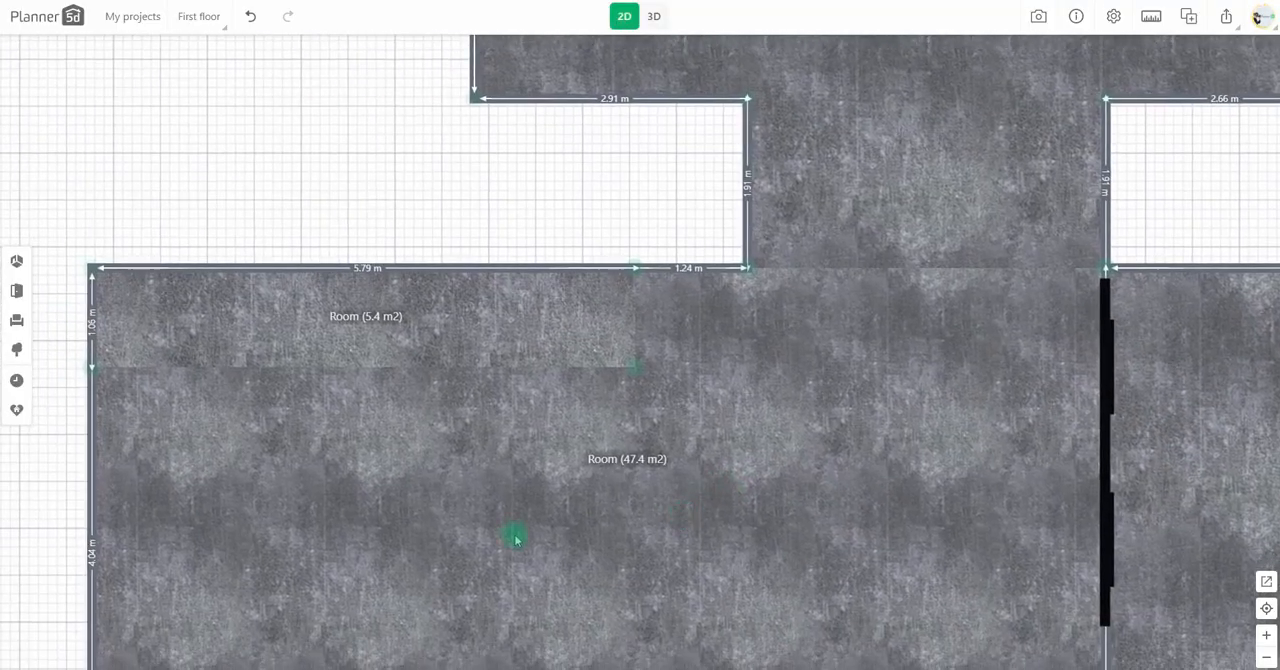
{"action": "left_click", "coordinate": [17, 291]}
{"action": "left_click", "coordinate": [85, 238]}
{"action": "scroll", "coordinate": [116, 363], "scroll_direction": "down", "scroll_amount": 1}
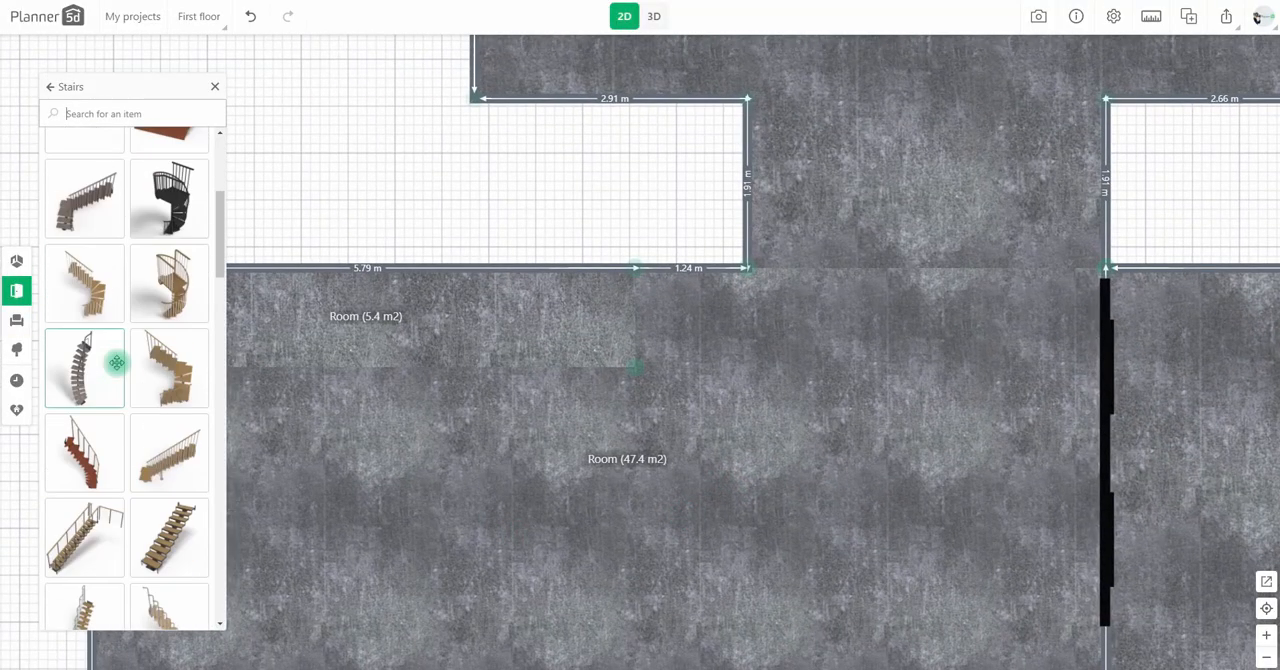
{"action": "scroll", "coordinate": [117, 363], "scroll_direction": "down", "scroll_amount": 2}
{"action": "left_click_drag", "start_coordinate": [150, 395], "coordinate": [480, 388]}
{"action": "left_click_drag", "start_coordinate": [480, 446], "coordinate": [587, 376]}
{"action": "left_click_drag", "start_coordinate": [534, 402], "coordinate": [660, 335]}
{"action": "left_click", "coordinate": [585, 371]}
Step: Apply the dark grey Metallic texture to the staircase's wooden treads in 3D
{"action": "left_click", "coordinate": [653, 16]}
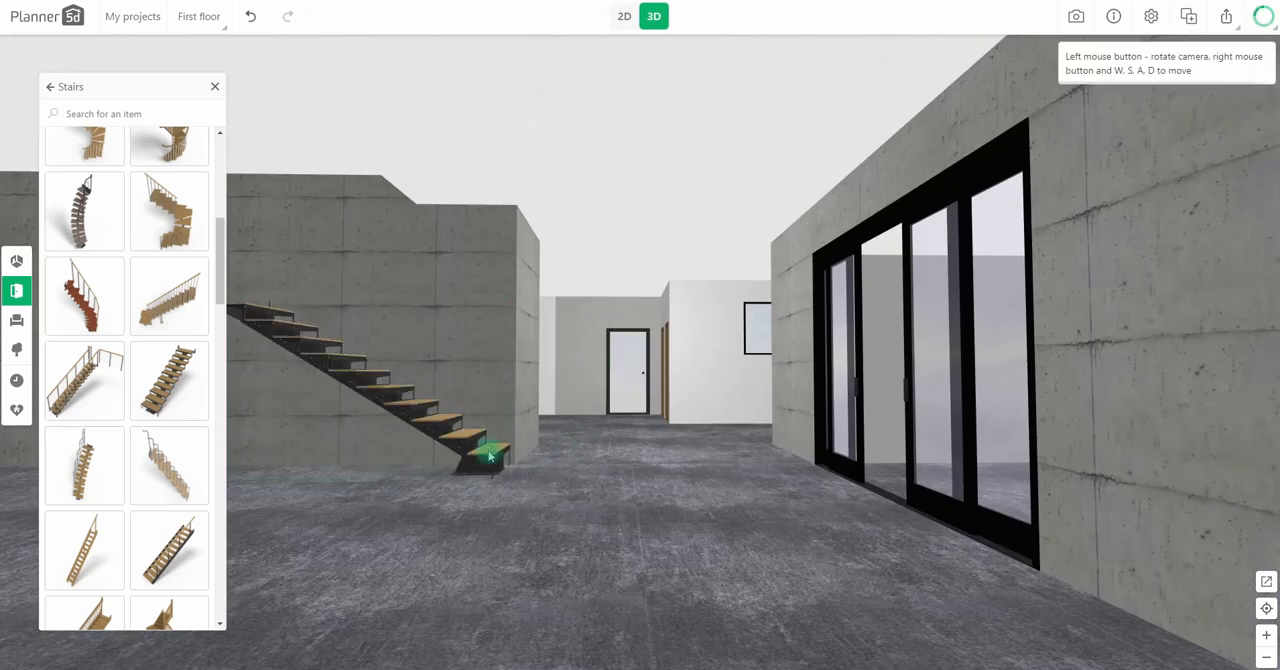
{"action": "left_click", "coordinate": [486, 453]}
{"action": "left_click", "coordinate": [430, 450]}
{"action": "left_click", "coordinate": [108, 305]}
{"action": "left_click", "coordinate": [52, 545]}
{"action": "scroll", "coordinate": [140, 400], "scroll_direction": "down", "scroll_amount": 8}
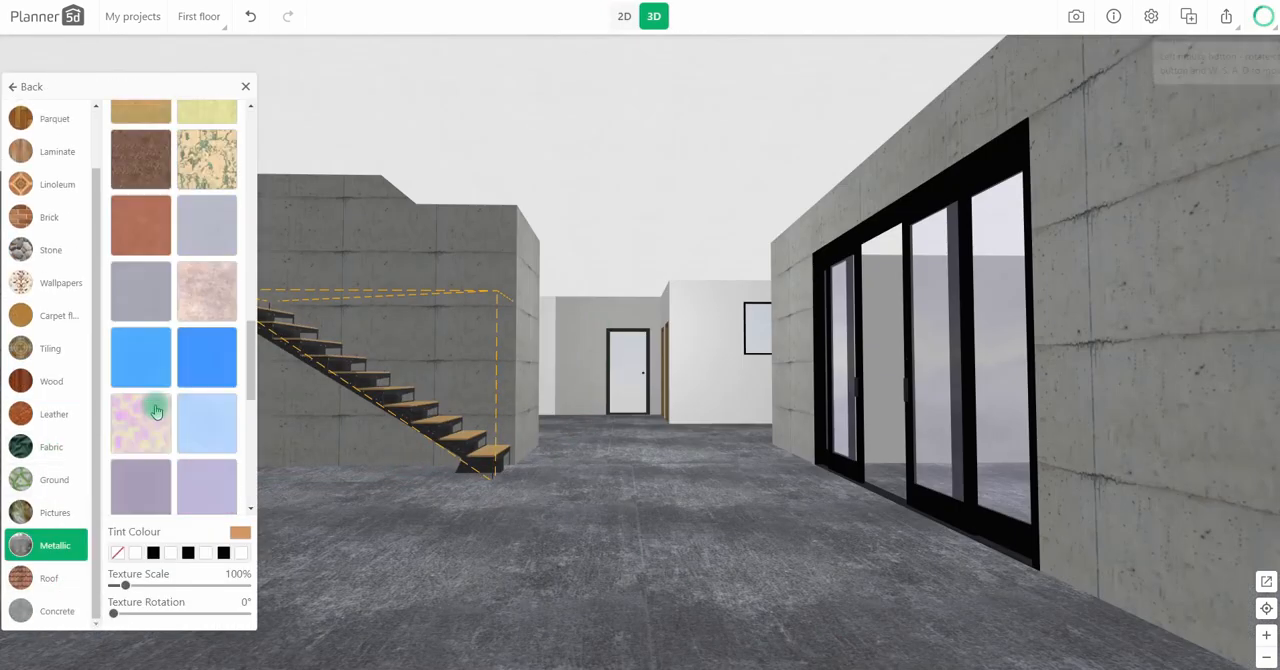
{"action": "left_click", "coordinate": [141, 372]}
{"action": "left_click", "coordinate": [31, 86]}
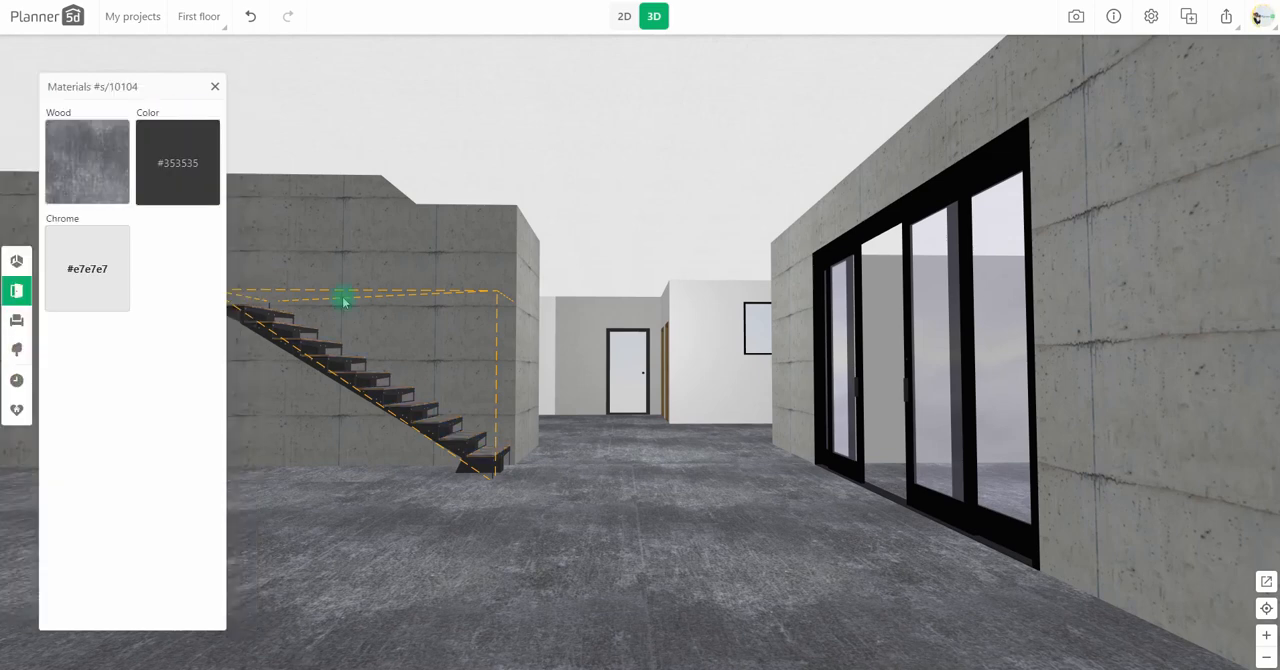
Step: Duplicate the staircase in plan view, line the copy up as an overlapping upper flight, and set its levitation to 133 cm
{"action": "left_click", "coordinate": [624, 16]}
{"action": "left_click", "coordinate": [627, 357]}
{"action": "left_click", "coordinate": [594, 309]}
{"action": "left_click_drag", "start_coordinate": [577, 380], "coordinate": [463, 357]}
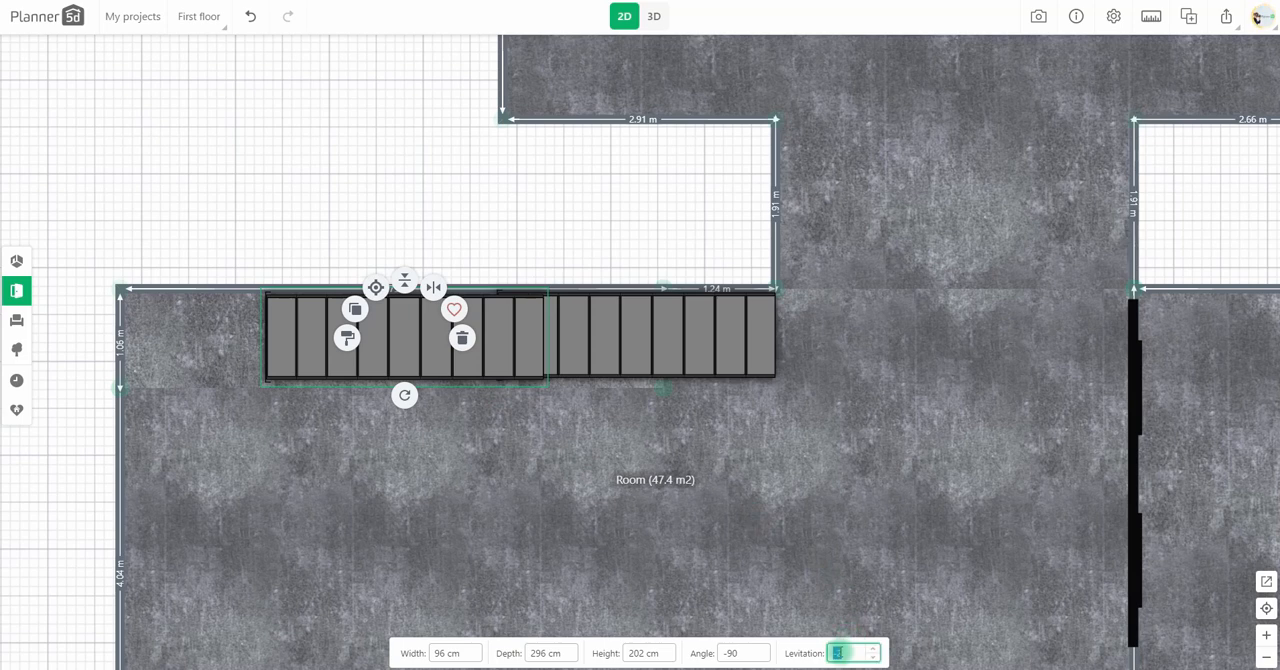
{"action": "left_click_drag", "start_coordinate": [402, 345], "coordinate": [420, 346]}
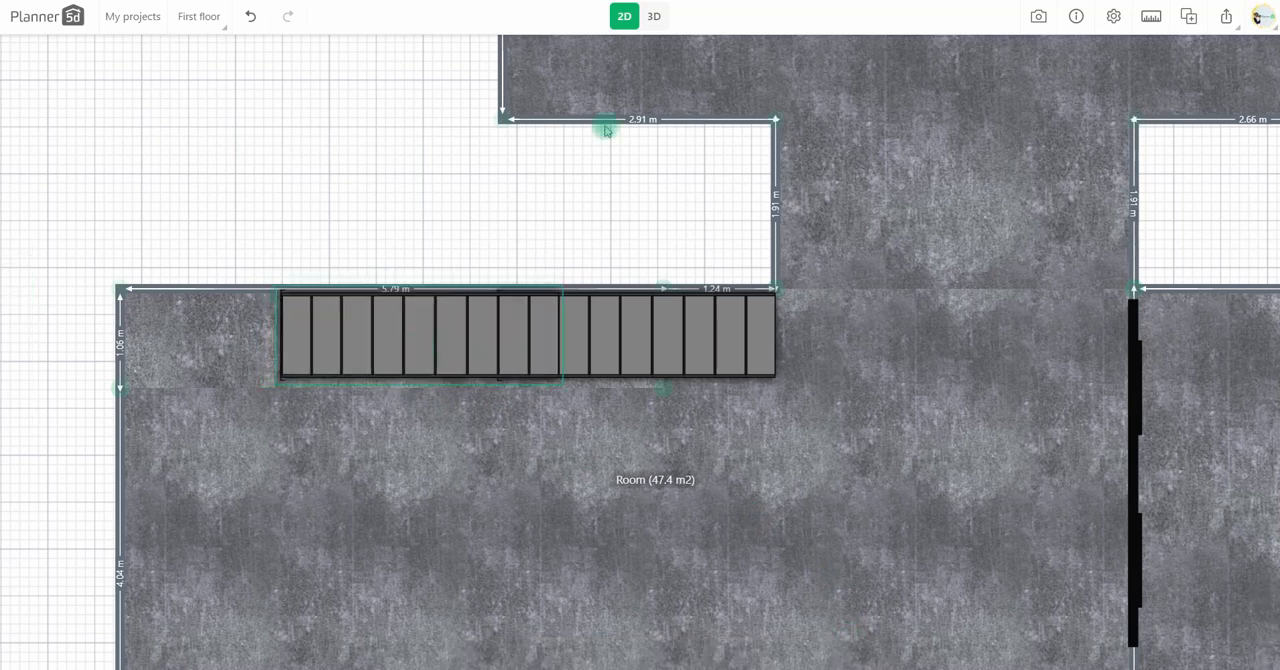
Step: Raise the upper stair flight to a levitation of 141 cm in 3D so it continues the lower flight
{"action": "left_click", "coordinate": [654, 16]}
{"action": "left_click_drag", "start_coordinate": [543, 524], "coordinate": [738, 617]}
{"action": "left_click", "coordinate": [465, 345]}
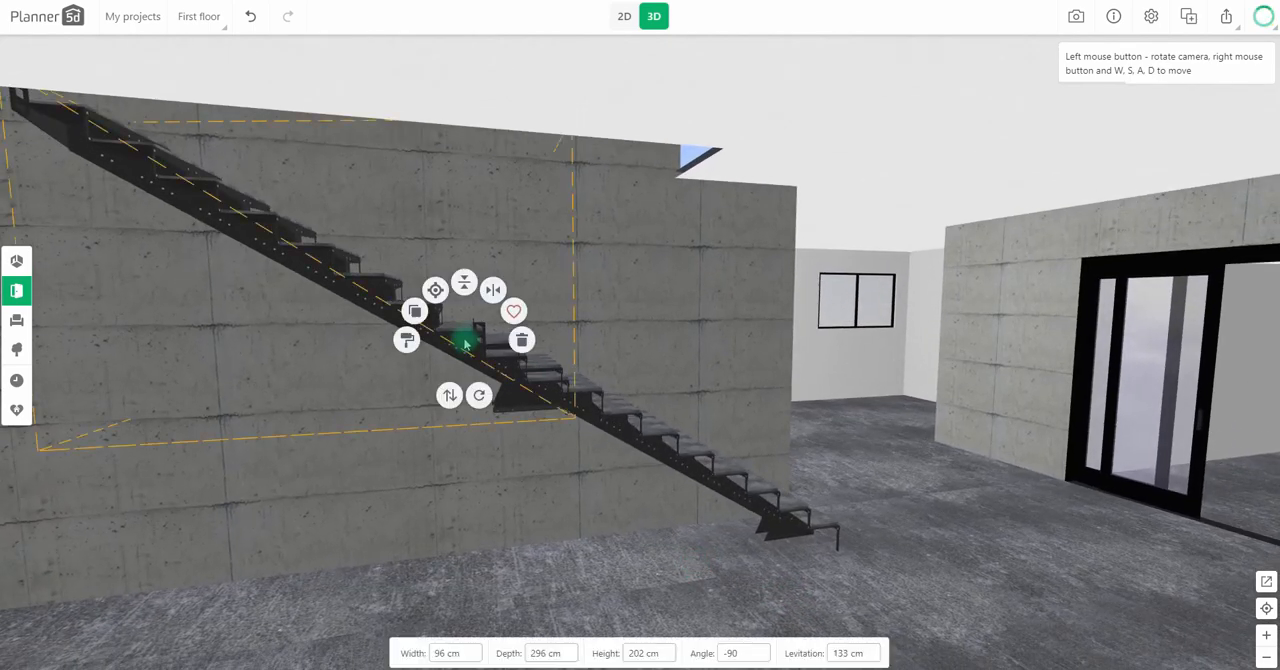
{"action": "left_click_drag", "start_coordinate": [447, 394], "coordinate": [452, 395]}
{"action": "left_click_drag", "start_coordinate": [590, 514], "coordinate": [574, 507]}
{"action": "left_click", "coordinate": [396, 306]}
{"action": "left_click_drag", "start_coordinate": [384, 367], "coordinate": [384, 368]}
{"action": "left_click_drag", "start_coordinate": [564, 459], "coordinate": [570, 444]}
{"action": "left_click", "coordinate": [438, 331]}
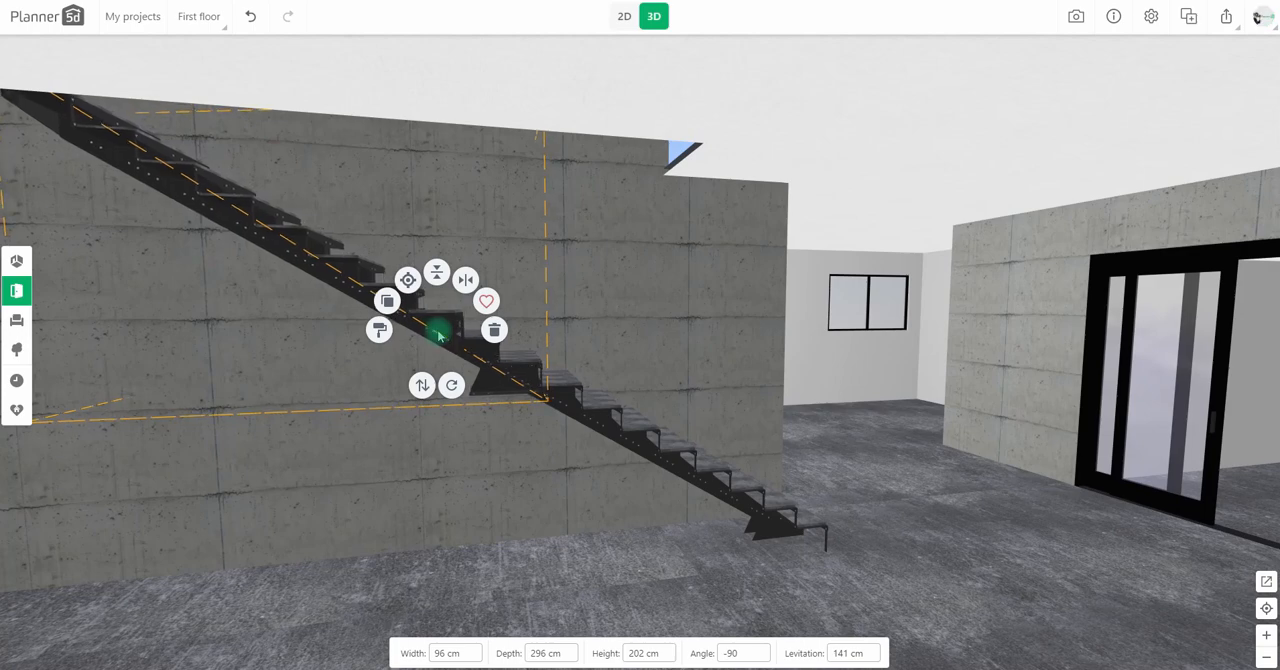
Step: Add a solid block in plan view, set its width to 380 cm, and fit it across the alcove's lower end
{"action": "left_click_drag", "start_coordinate": [606, 521], "coordinate": [395, 462]}
{"action": "left_click_drag", "start_coordinate": [551, 511], "coordinate": [580, 545]}
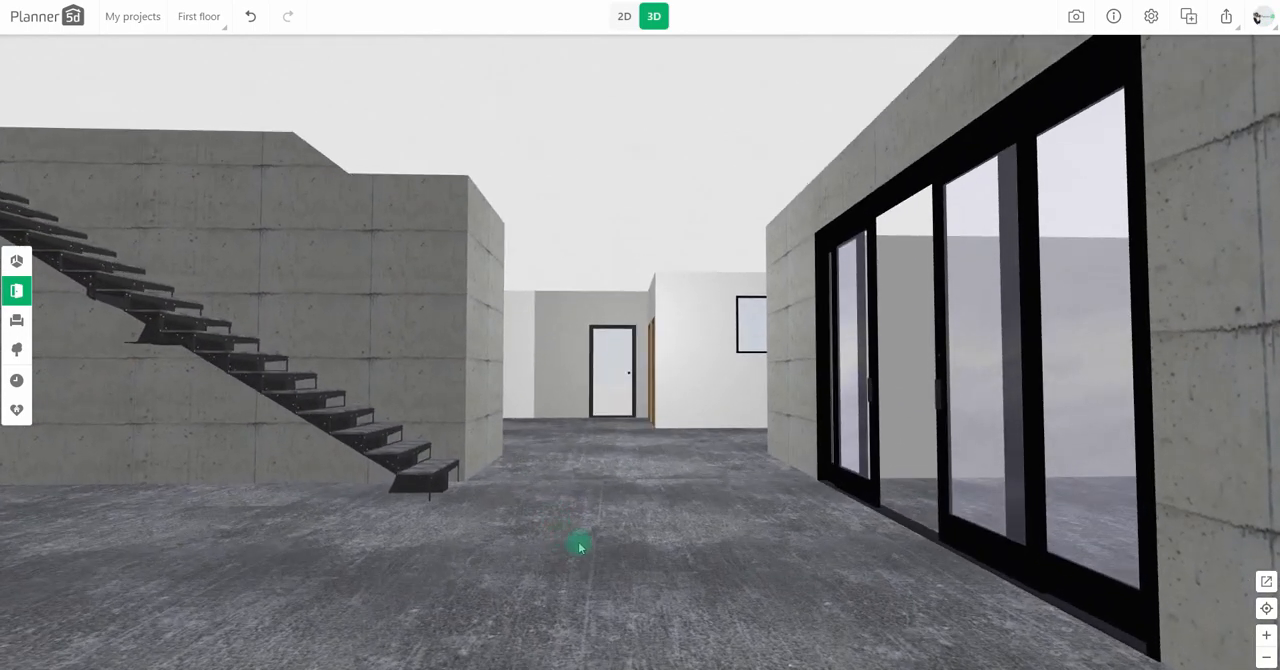
{"action": "scroll", "coordinate": [586, 546], "scroll_direction": "down", "scroll_amount": 2}
{"action": "left_click", "coordinate": [619, 18]}
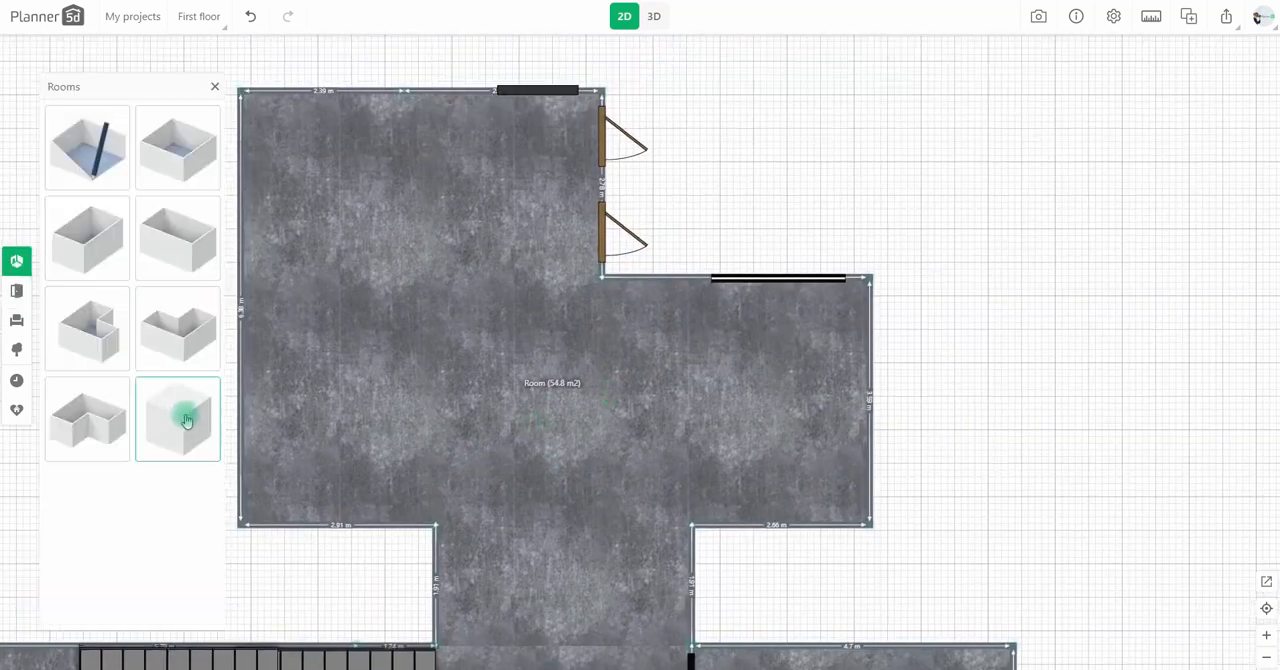
{"action": "left_click_drag", "start_coordinate": [185, 421], "coordinate": [580, 412]}
{"action": "left_click", "coordinate": [452, 652]}
{"action": "type", "text": "415"}
{"action": "left_click", "coordinate": [446, 655]}
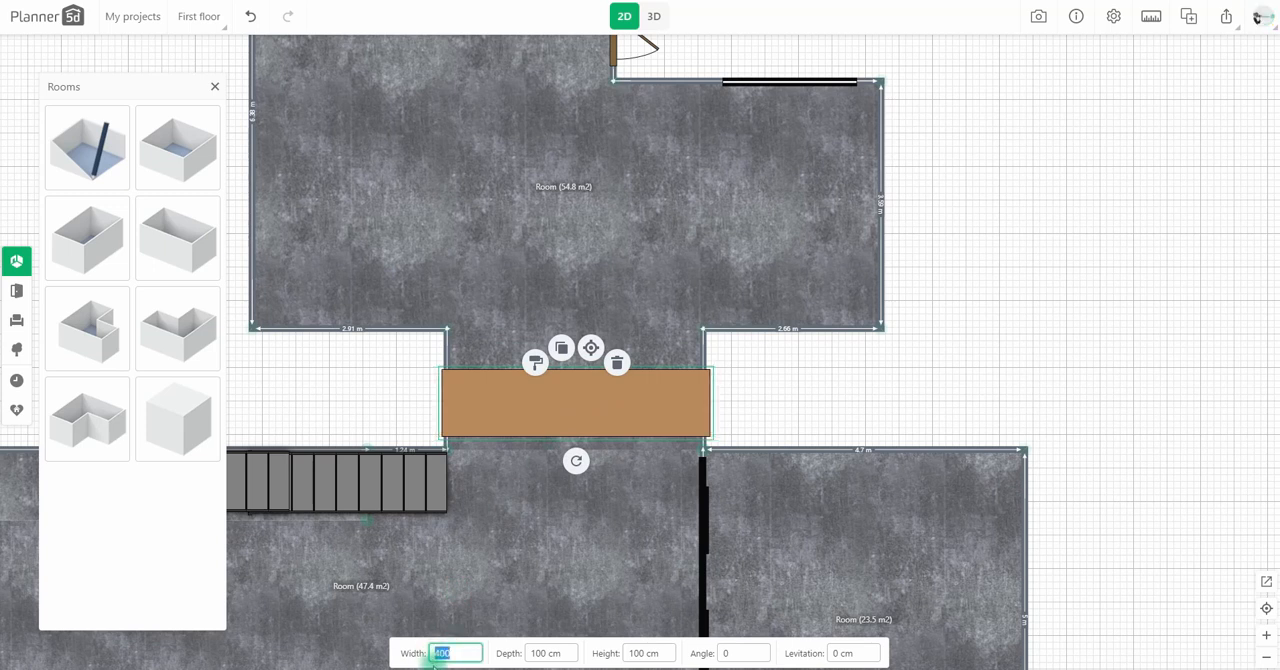
{"action": "type", "text": "380"}
{"action": "left_click_drag", "start_coordinate": [572, 409], "coordinate": [571, 424]}
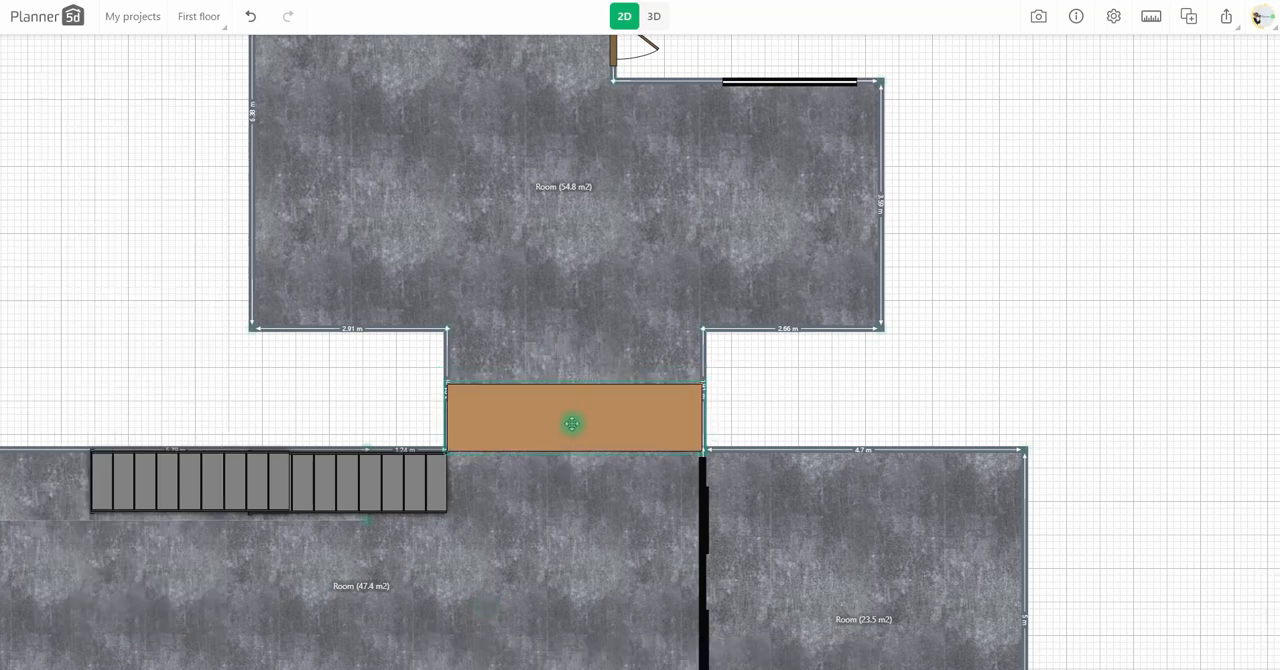
Step: Apply the dark grey Metallic texture to the solid block across the alcove in 3D
{"action": "left_click", "coordinate": [654, 16]}
{"action": "left_click", "coordinate": [593, 414]}
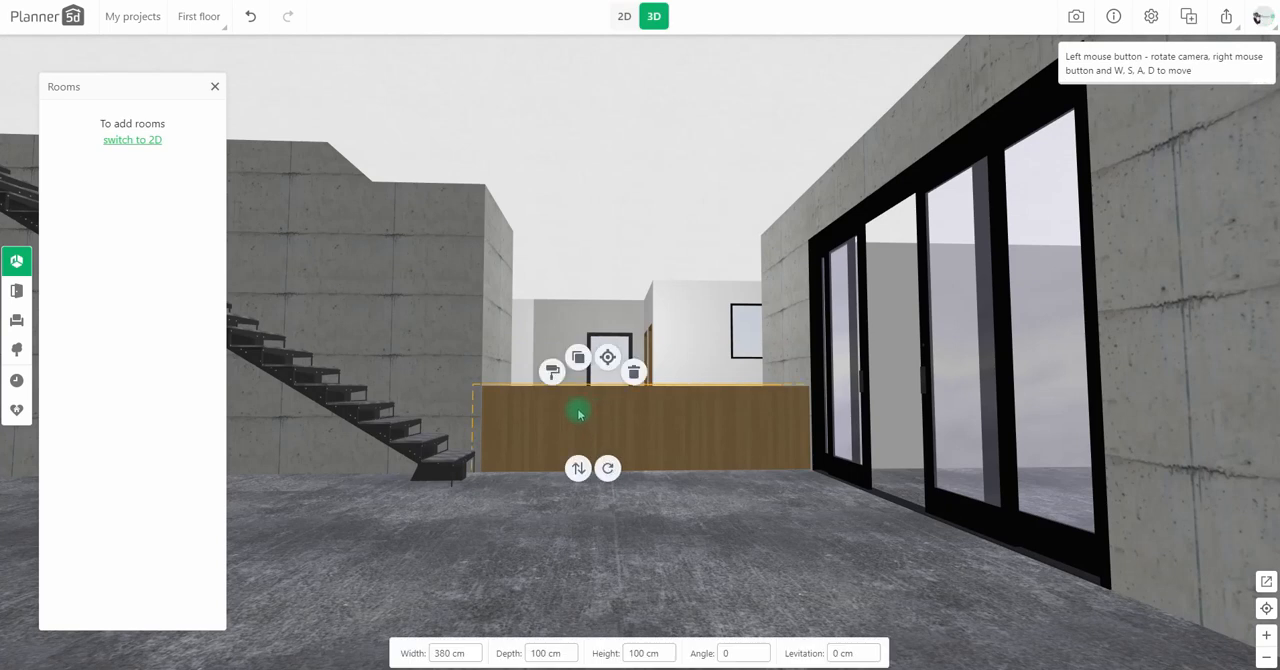
{"action": "left_click", "coordinate": [552, 371]}
{"action": "left_click", "coordinate": [77, 481]}
{"action": "scroll", "coordinate": [53, 510], "scroll_direction": "down", "scroll_amount": 1}
{"action": "left_click", "coordinate": [54, 540]}
{"action": "scroll", "coordinate": [174, 432], "scroll_direction": "down", "scroll_amount": 15}
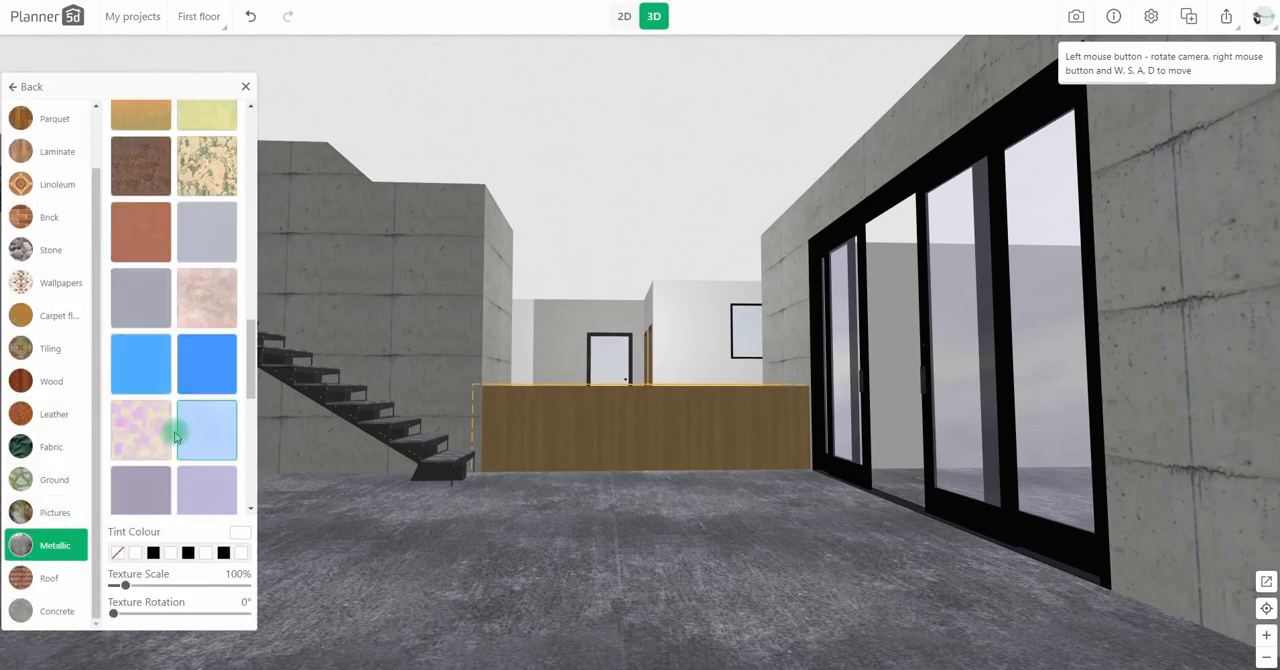
{"action": "scroll", "coordinate": [176, 436], "scroll_direction": "up", "scroll_amount": 6}
{"action": "scroll", "coordinate": [174, 436], "scroll_direction": "up", "scroll_amount": 5}
{"action": "left_click", "coordinate": [163, 377]}
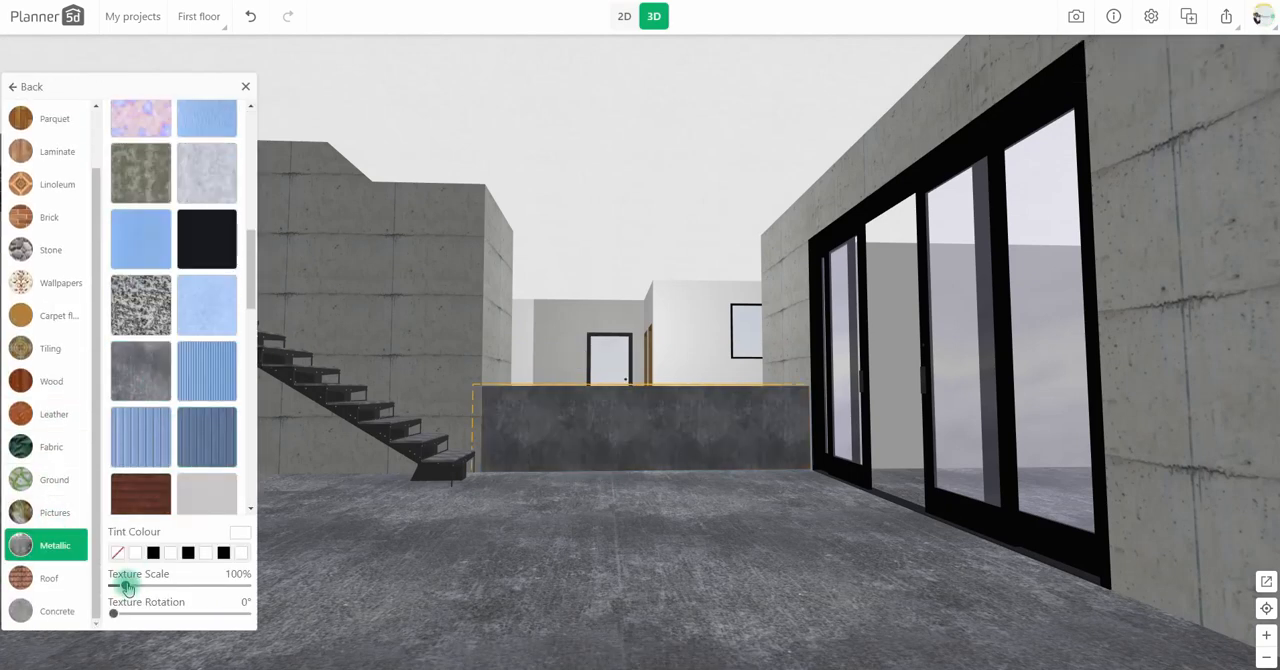
Step: Set the textured block's height to 15 cm and its levitation to 8 cm to form a low first step
{"action": "left_click", "coordinate": [571, 429]}
{"action": "type", "text": "15"}
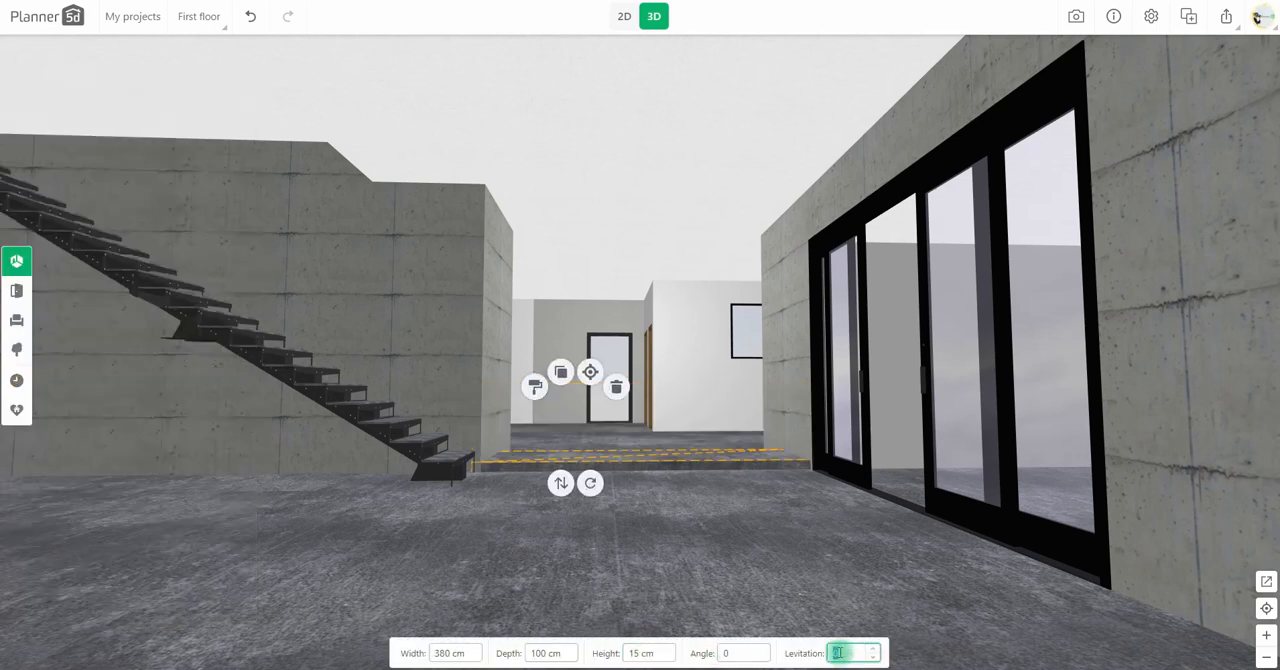
{"action": "type", "text": "8"}
Step: Duplicate the step block in plan view, offset the copy up the alcove as a second step, and set height 12 cm, levitation 24 cm
{"action": "left_click", "coordinate": [626, 22]}
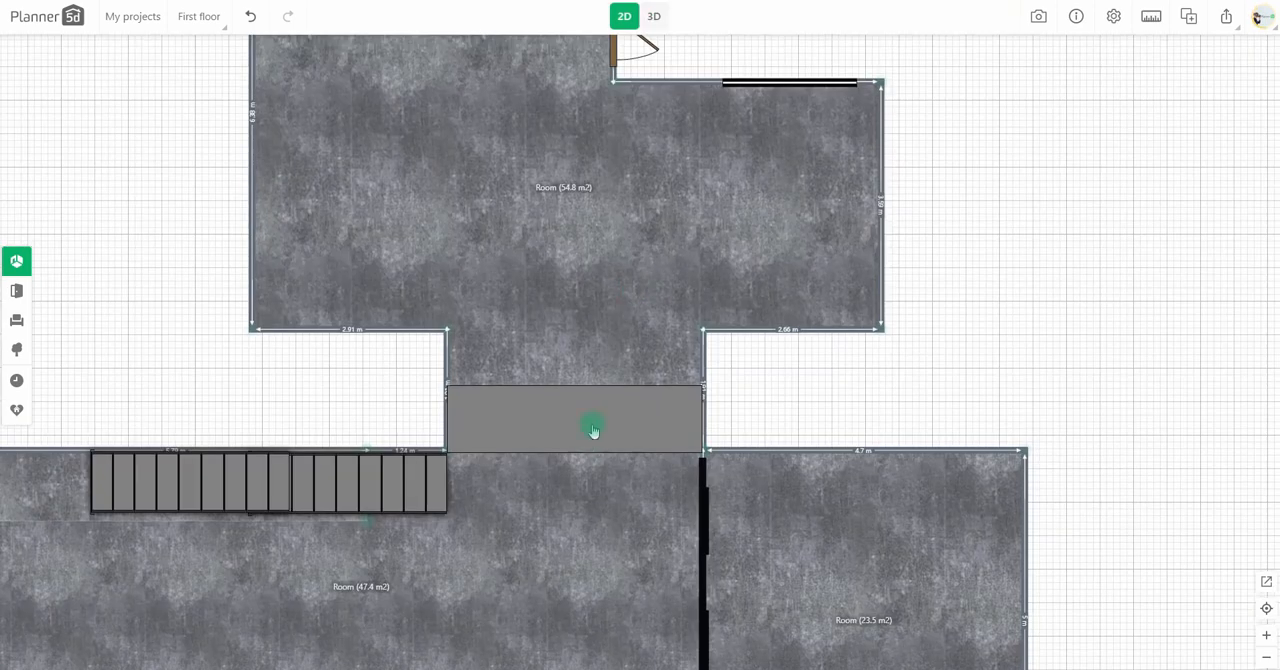
{"action": "scroll", "coordinate": [594, 434], "scroll_direction": "up", "scroll_amount": 2}
{"action": "left_click", "coordinate": [596, 443]}
{"action": "key", "text": "ctrl+c"}
{"action": "key", "text": "ctrl+v"}
{"action": "left_click_drag", "start_coordinate": [589, 460], "coordinate": [570, 422]}
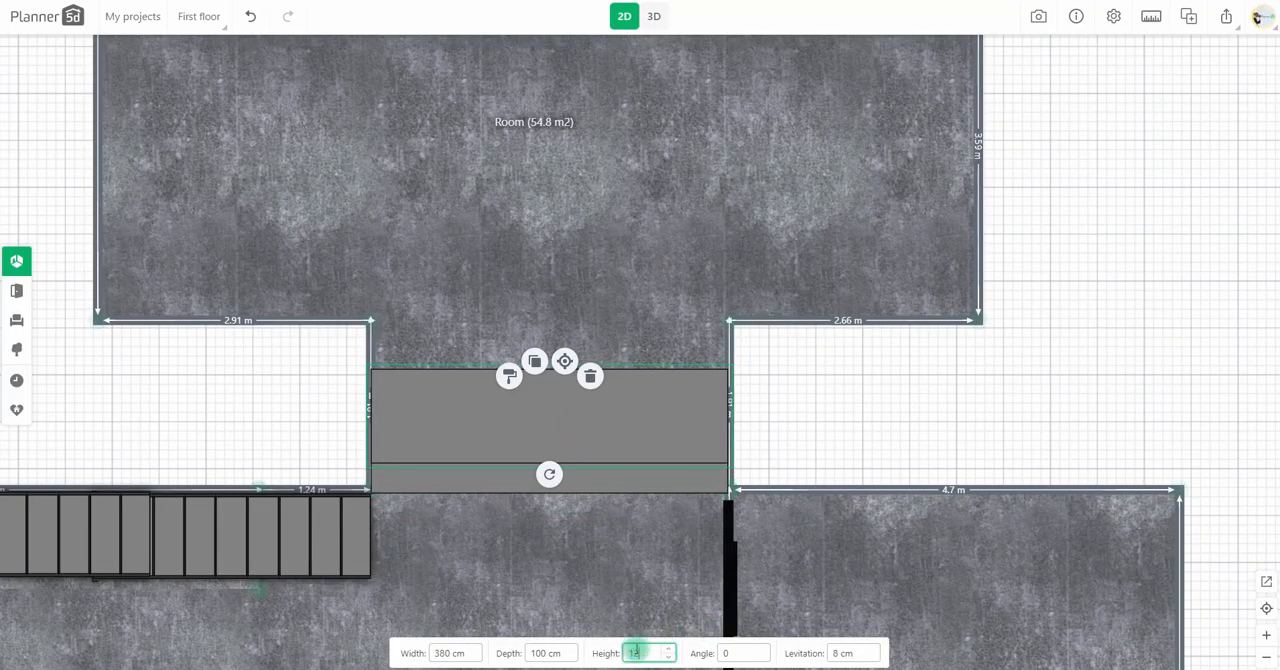
Step: Duplicate the second step block, offset the copy further up the alcove as a third step, and set its levitation to 36 cm
{"action": "left_click", "coordinate": [540, 364]}
{"action": "left_click_drag", "start_coordinate": [563, 446], "coordinate": [540, 404]}
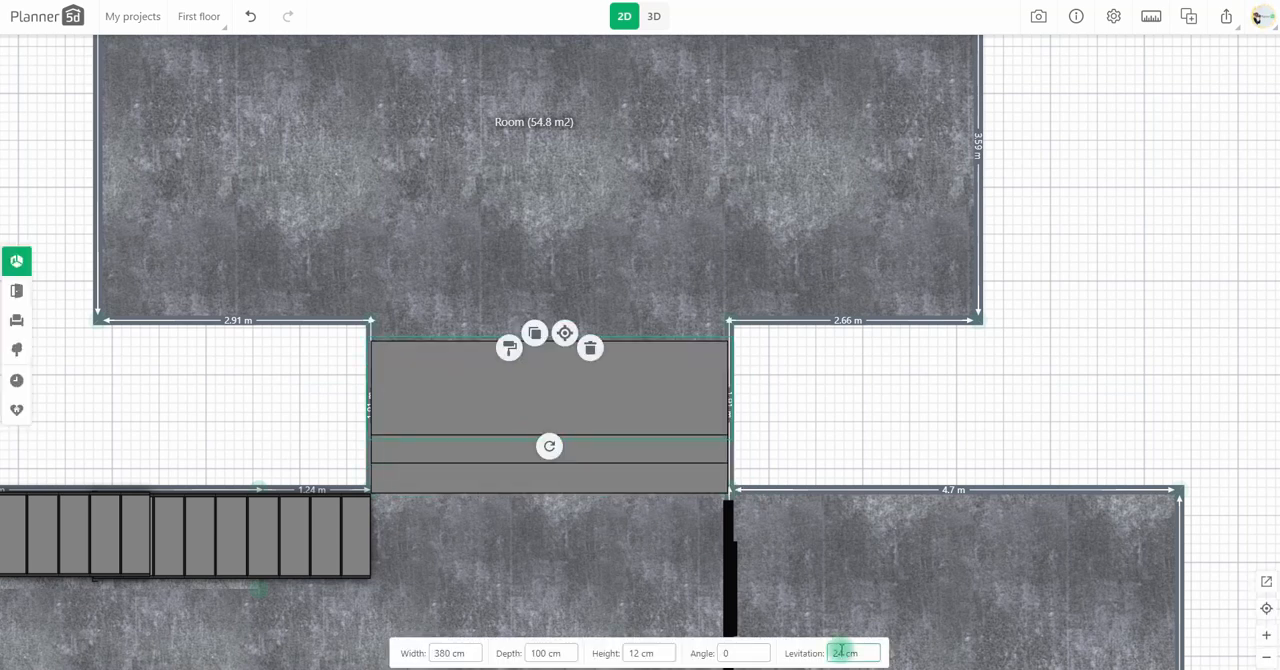
{"action": "left_click", "coordinate": [655, 19]}
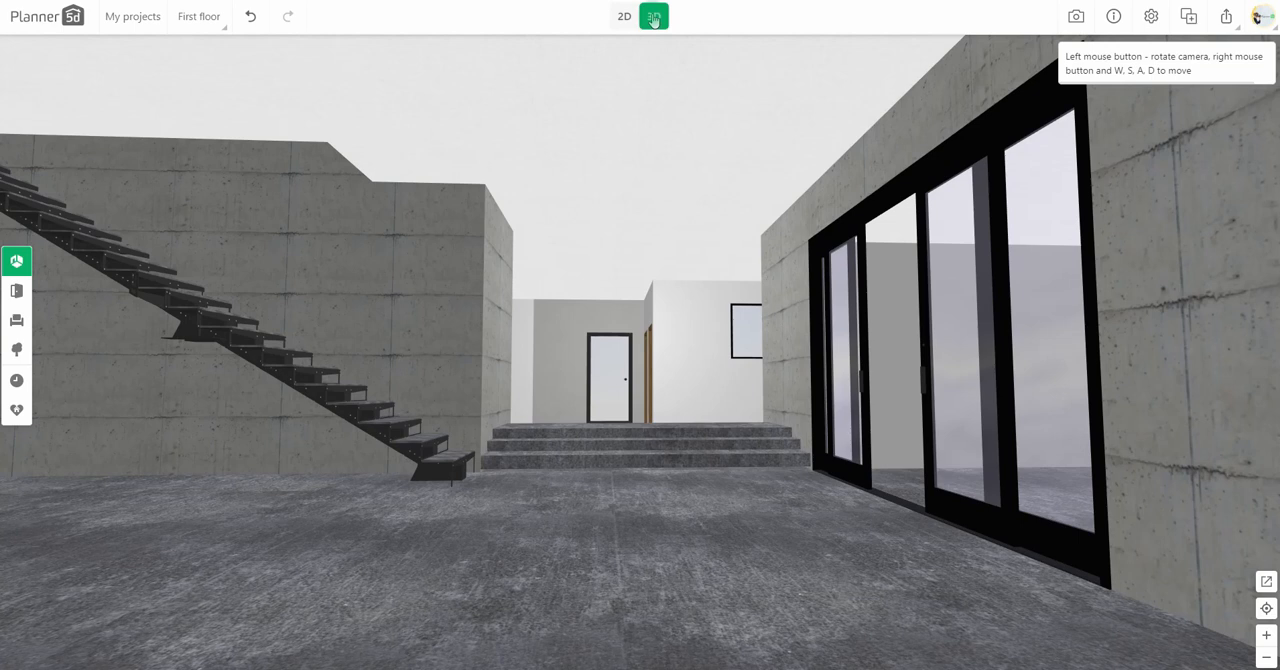
Step: Reposition the second and third step blocks in plan view so the exposed treads are slightly narrower and even
{"action": "left_click", "coordinate": [624, 17]}
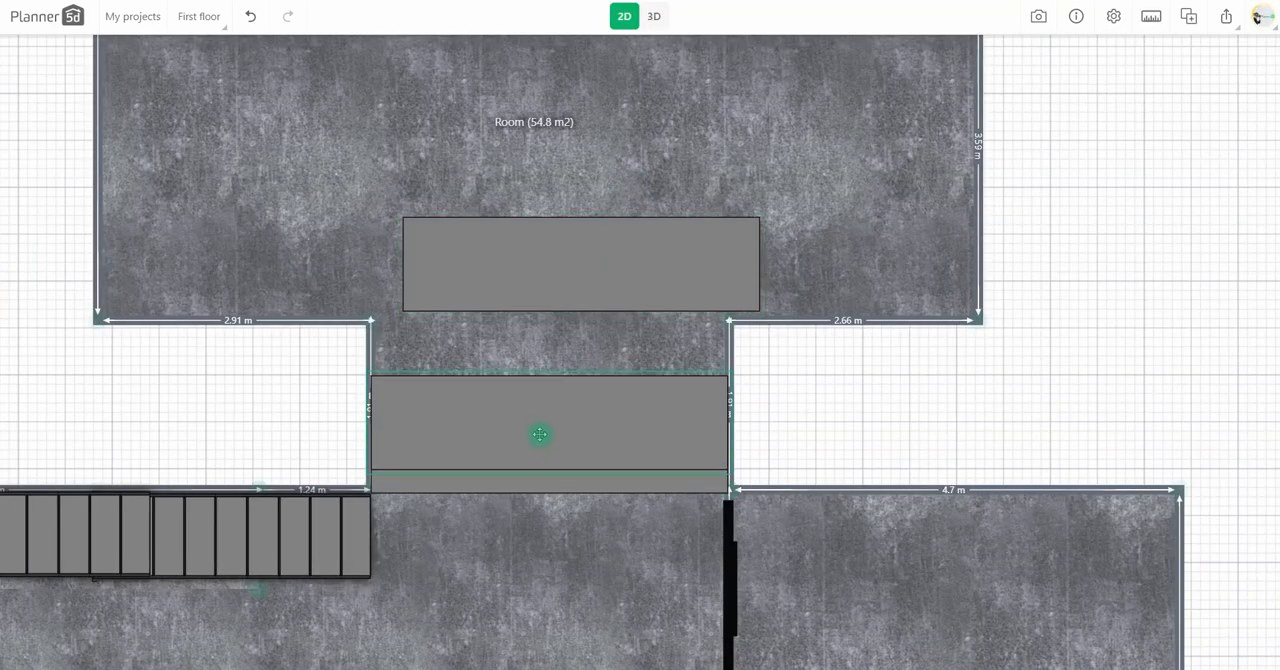
{"action": "left_click_drag", "start_coordinate": [581, 285], "coordinate": [550, 407]}
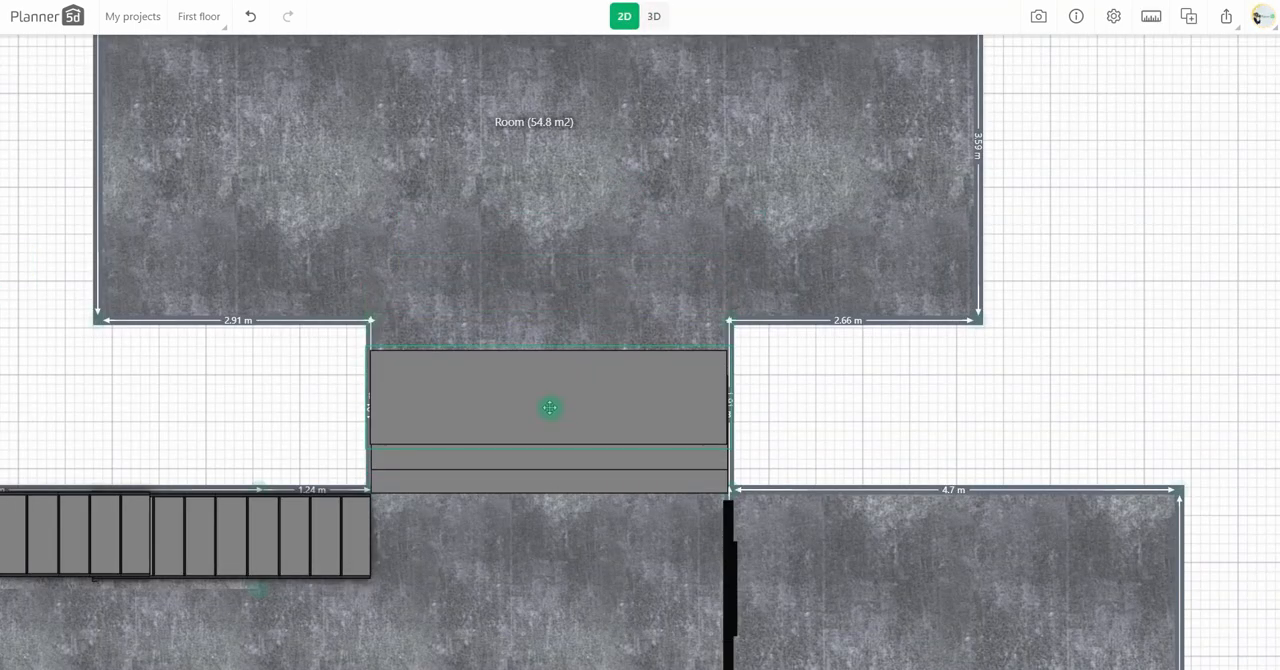
{"action": "left_click", "coordinate": [654, 16]}
{"action": "left_click", "coordinate": [624, 17]}
{"action": "left_click", "coordinate": [548, 403]}
{"action": "key", "text": "Up"}
Step: Duplicate the top step block, move the copy into the upper room, and set its width to 280 cm
{"action": "scroll", "coordinate": [828, 400], "scroll_direction": "down", "scroll_amount": 1}
{"action": "left_click_drag", "start_coordinate": [657, 314], "coordinate": [671, 512]}
{"action": "left_click", "coordinate": [600, 561]}
{"action": "left_click", "coordinate": [574, 545]}
{"action": "left_click_drag", "start_coordinate": [643, 610], "coordinate": [487, 277]}
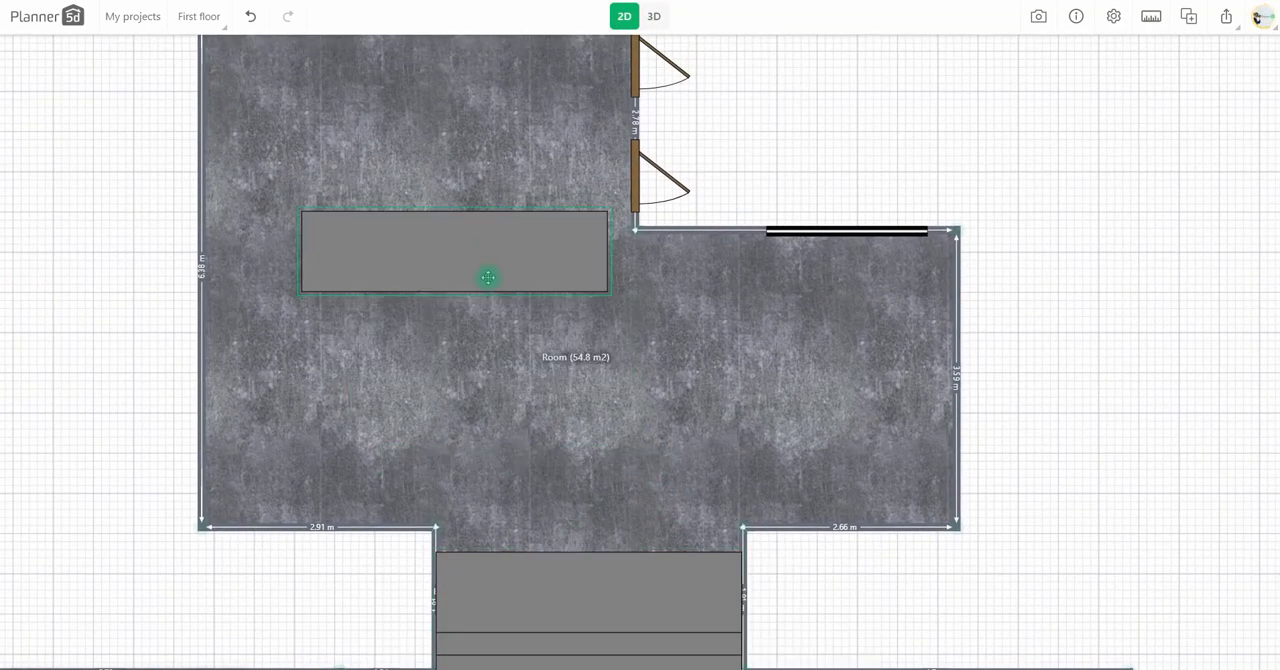
{"action": "left_click", "coordinate": [441, 652]}
{"action": "type", "text": "280"}
Step: Rotate the copied block to 90 degrees and place it in the upper room's narrower section beside the two side doors
{"action": "scroll", "coordinate": [734, 188], "scroll_direction": "down", "scroll_amount": 1}
{"action": "left_click_drag", "start_coordinate": [734, 188], "coordinate": [693, 247]}
{"action": "left_click", "coordinate": [470, 333]}
{"action": "left_click_drag", "start_coordinate": [442, 385], "coordinate": [501, 250]}
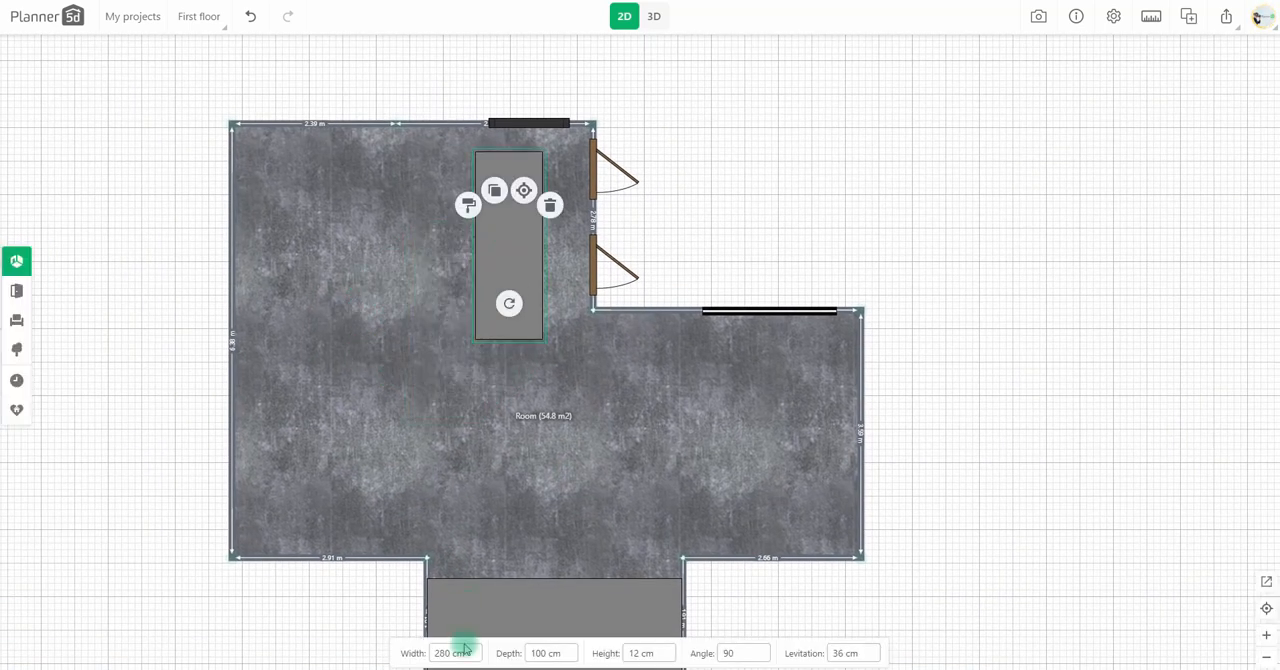
Step: Keep the block's width at 280 cm, set its depth to 530 cm, and fit it over the upper room's narrower section
{"action": "type", "text": "590"}
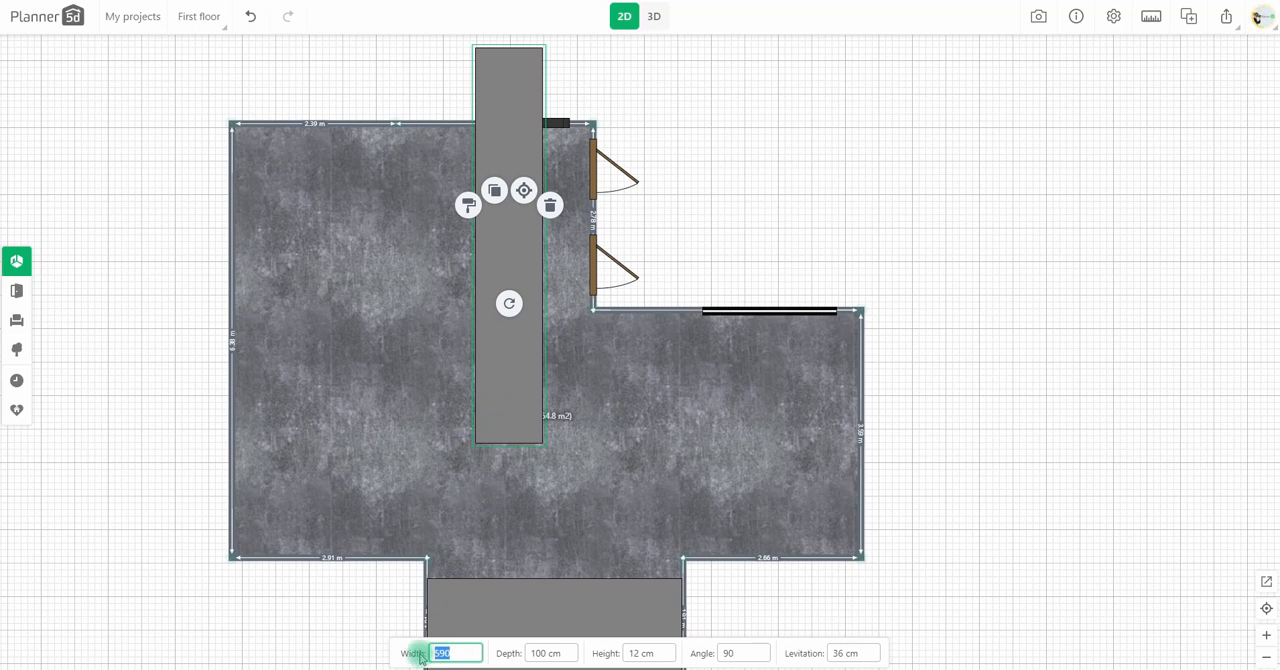
{"action": "type", "text": "280"}
{"action": "type", "text": "590"}
{"action": "left_click_drag", "start_coordinate": [617, 289], "coordinate": [508, 269]}
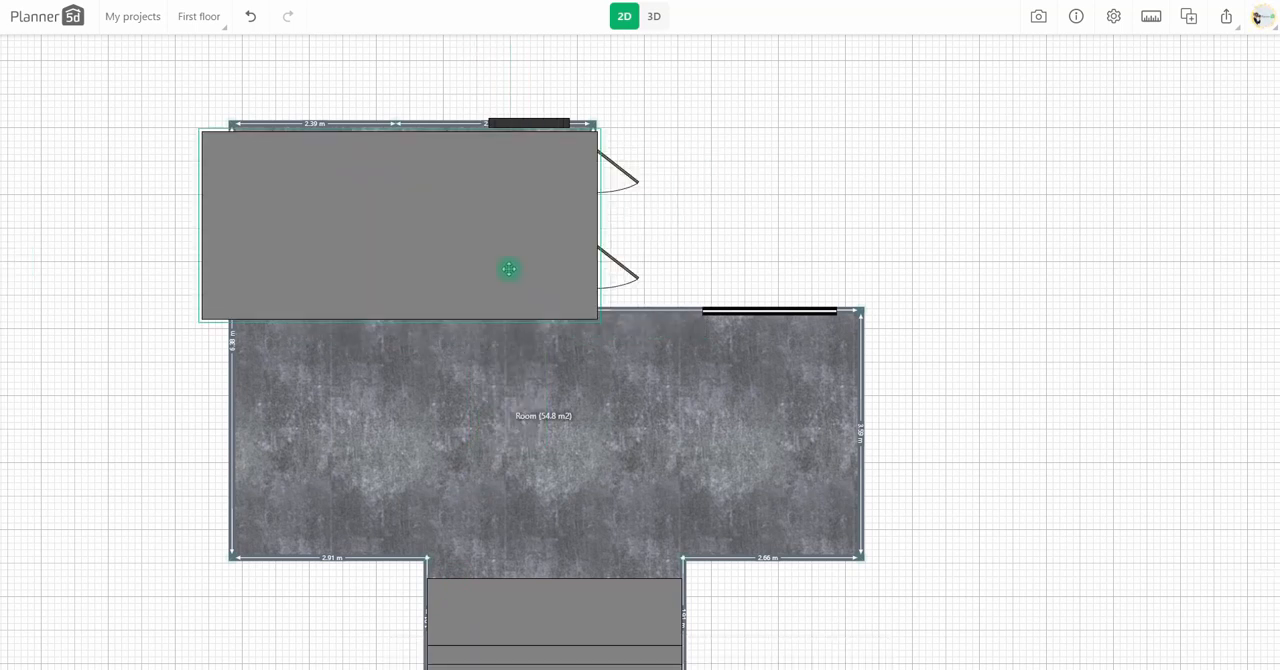
{"action": "left_click", "coordinate": [540, 647]}
{"action": "type", "text": "560"}
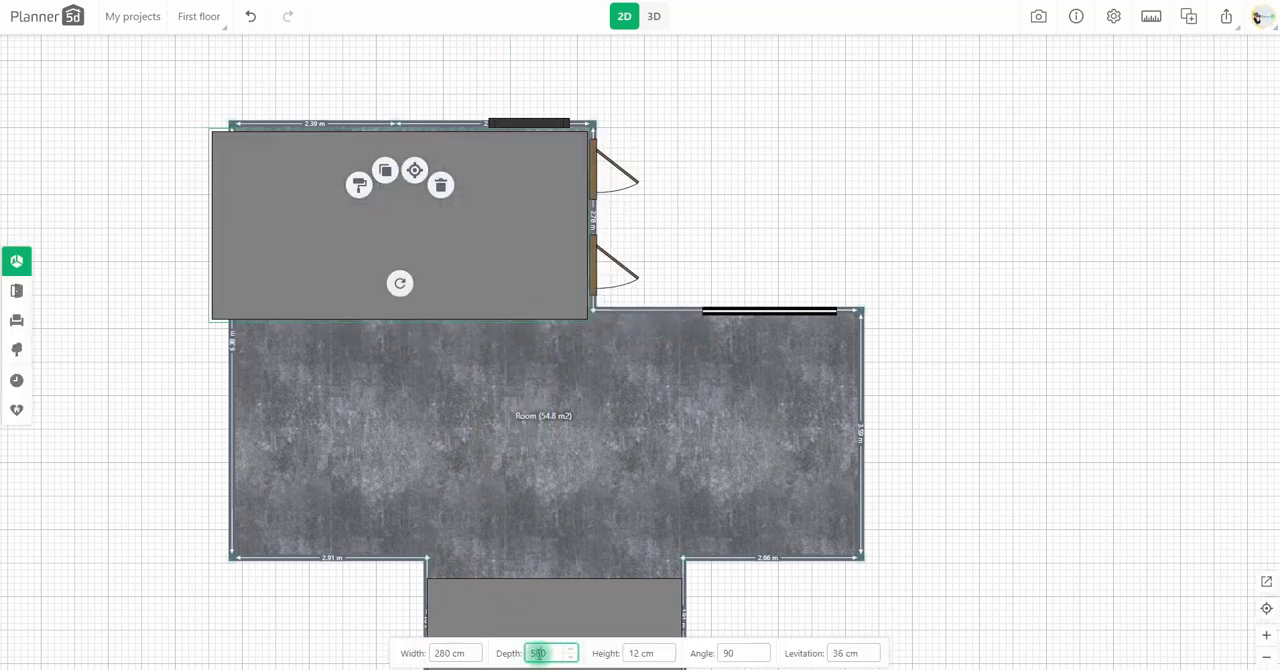
{"action": "key", "text": "BackSpace"}
{"action": "type", "text": "4"}
{"action": "key", "text": "BackSpace"}
{"action": "type", "text": "3"}
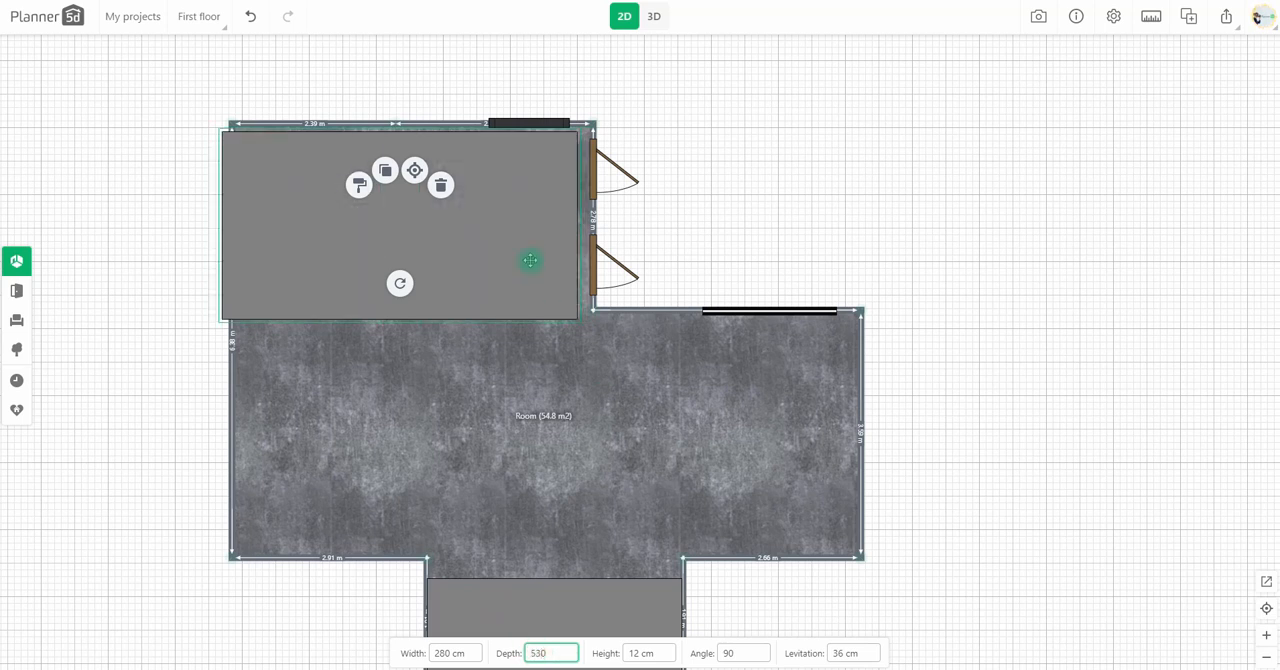
{"action": "left_click_drag", "start_coordinate": [530, 260], "coordinate": [541, 254]}
{"action": "left_click", "coordinate": [543, 254]}
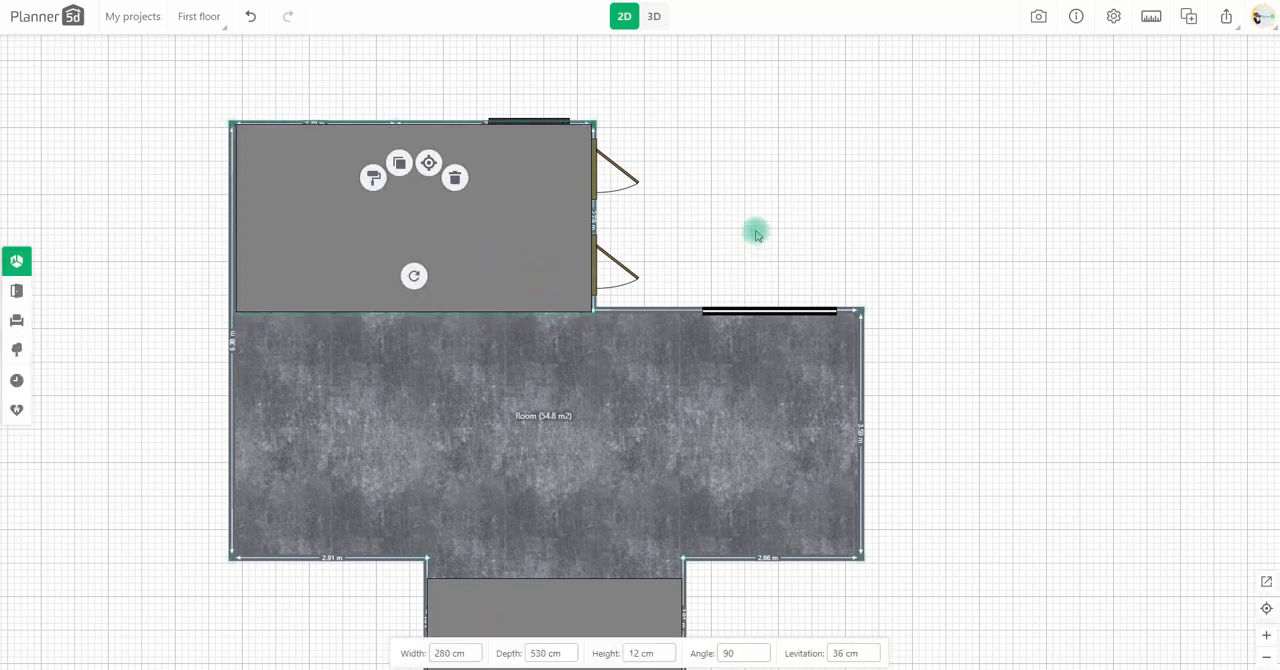
Step: Set the levitation of the back door and the two side doors to 36 cm in 3D
{"action": "left_click_drag", "start_coordinate": [757, 236], "coordinate": [758, 218]}
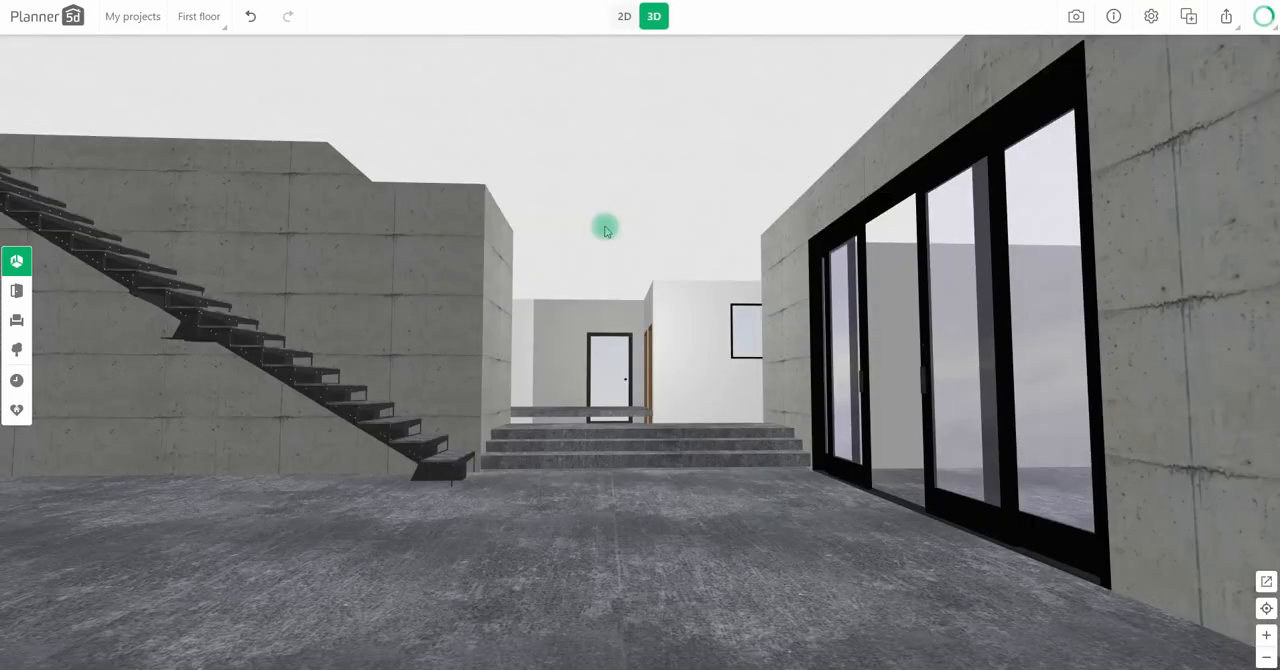
{"action": "left_click", "coordinate": [605, 370]}
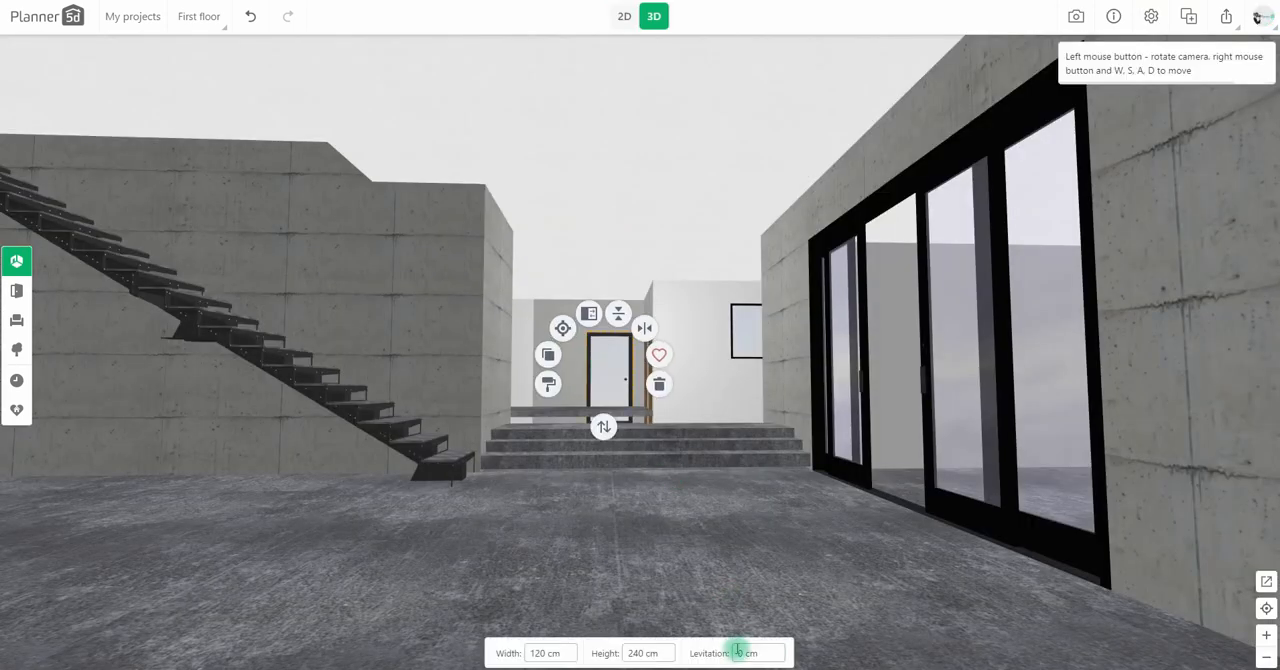
{"action": "left_click", "coordinate": [665, 432]}
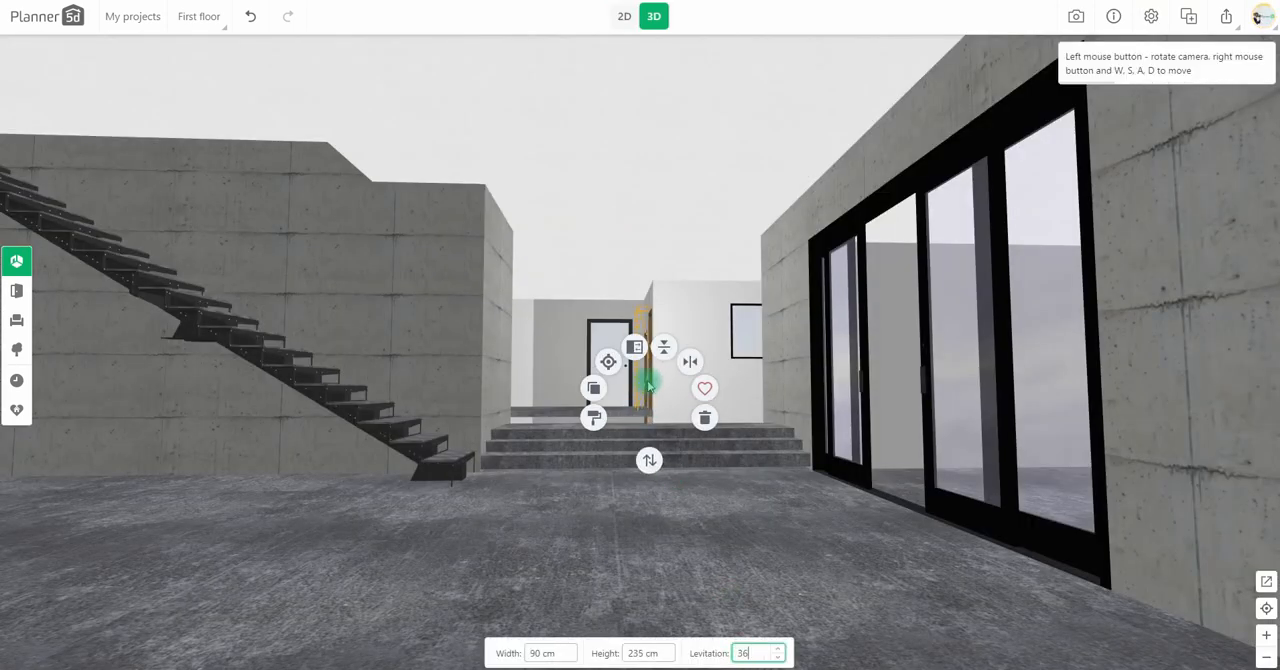
{"action": "type", "text": "36"}
{"action": "key", "text": "Return"}
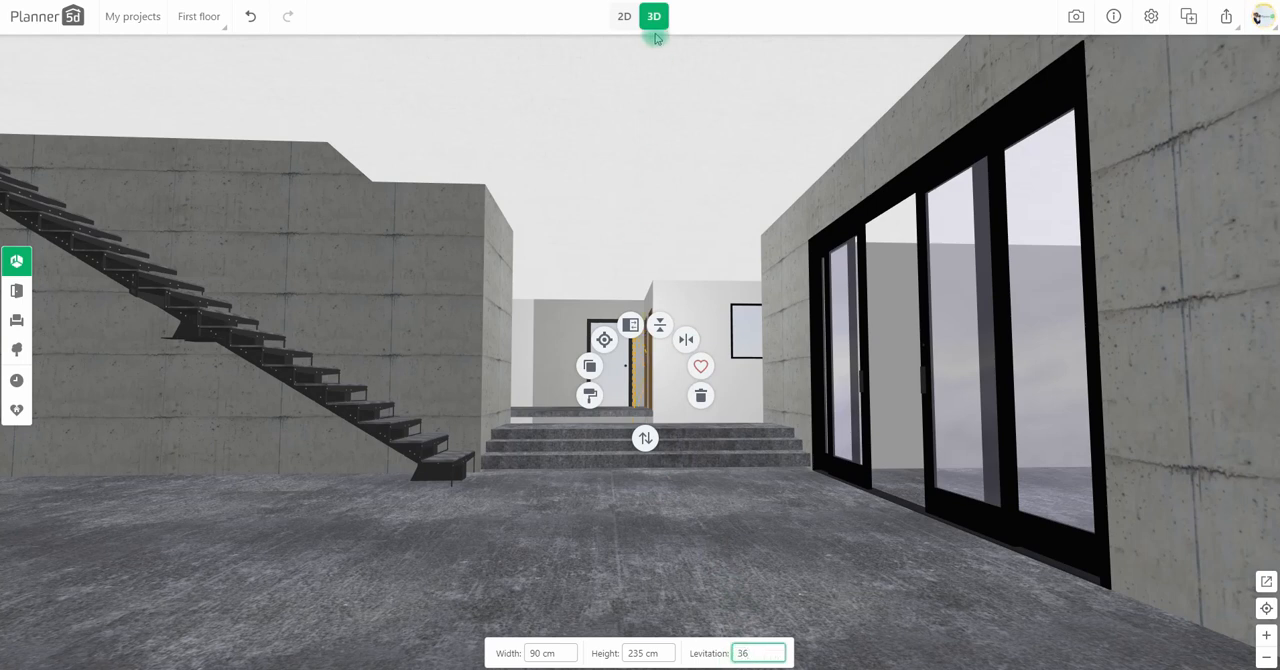
Step: Duplicate the raised floor block in plan view, move the copy into the room's wider section, and set its depth to 940 cm
{"action": "left_click", "coordinate": [624, 16]}
{"action": "left_click", "coordinate": [532, 232]}
{"action": "left_click_drag", "start_coordinate": [532, 232], "coordinate": [540, 382]}
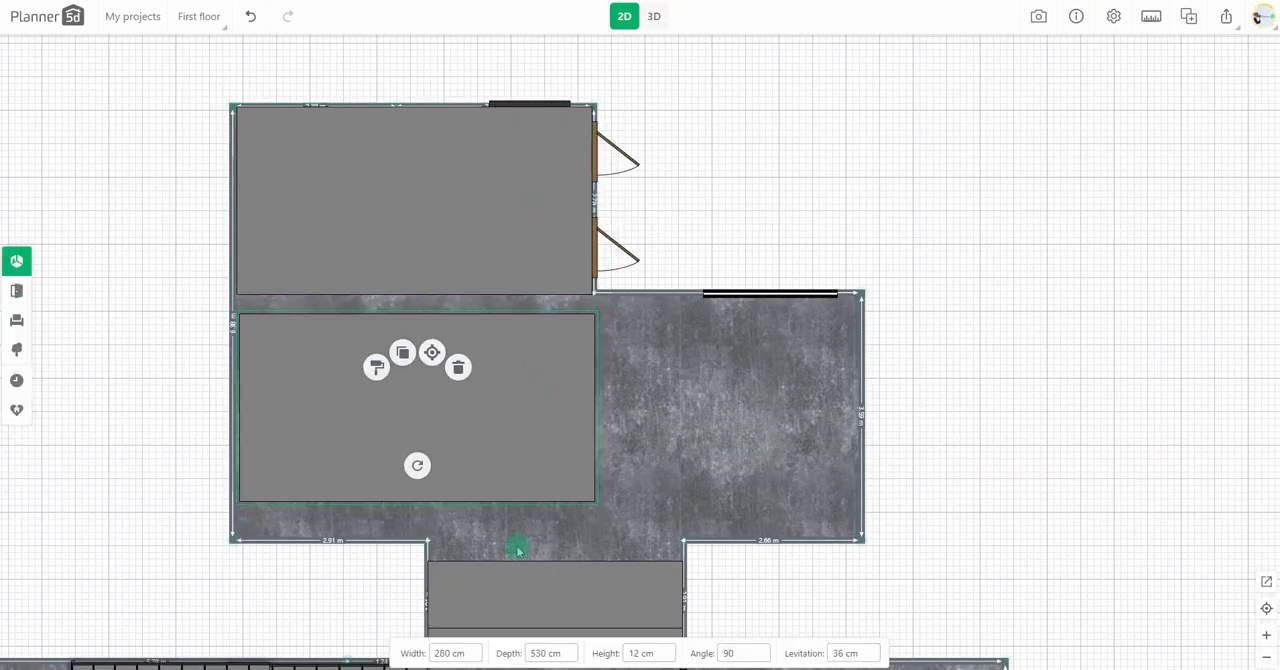
{"action": "type", "text": "950"}
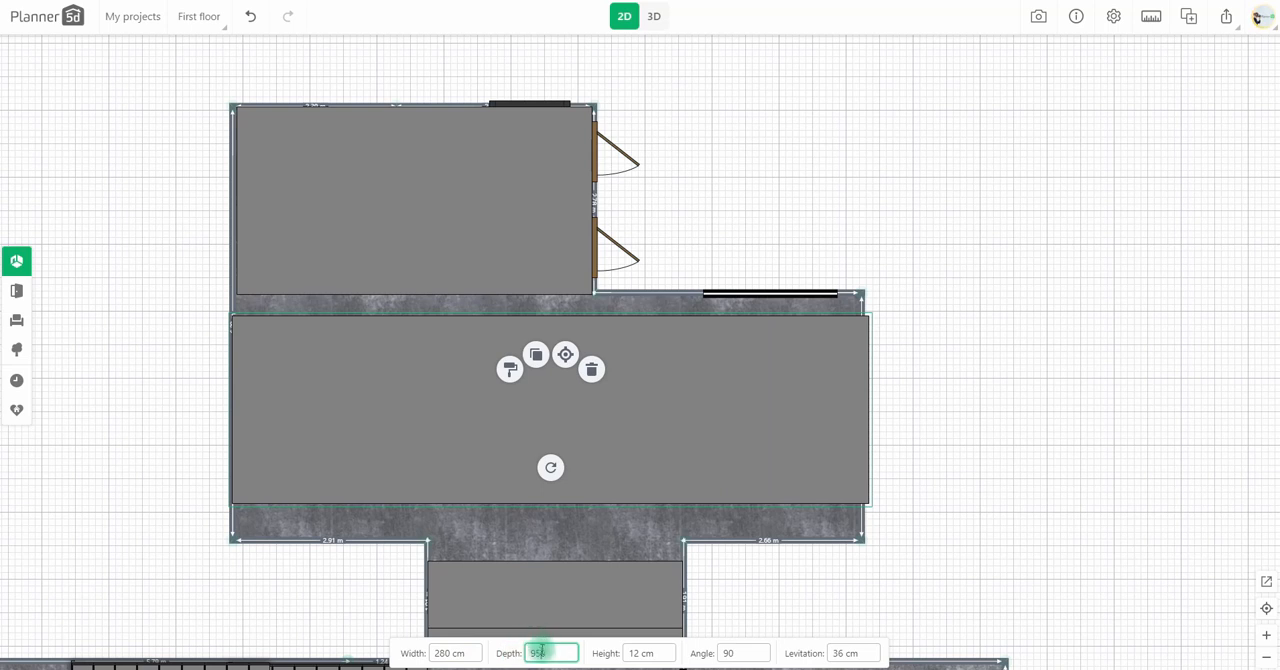
{"action": "type", "text": "940"}
{"action": "left_click_drag", "start_coordinate": [686, 492], "coordinate": [666, 494]}
Step: Set the second floor block's width to 370 cm and align it with the walls of the room's wider section
{"action": "double_click", "coordinate": [454, 651]}
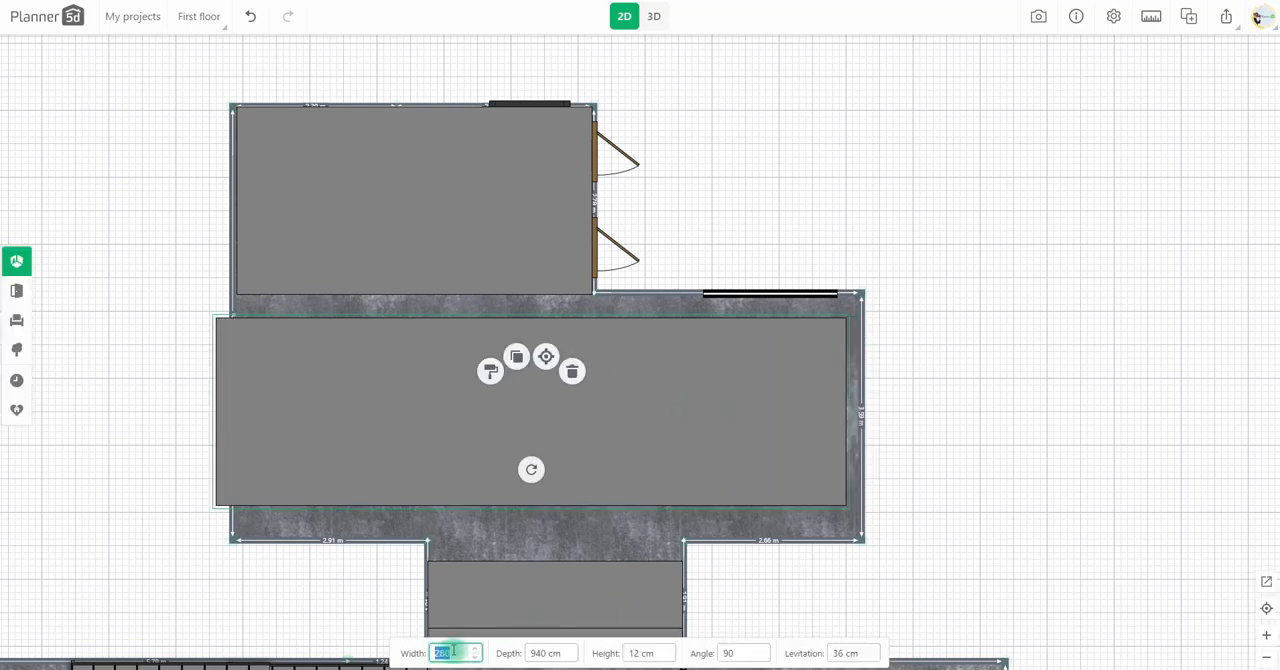
{"action": "type", "text": "360"}
{"action": "left_click_drag", "start_coordinate": [695, 393], "coordinate": [709, 398]}
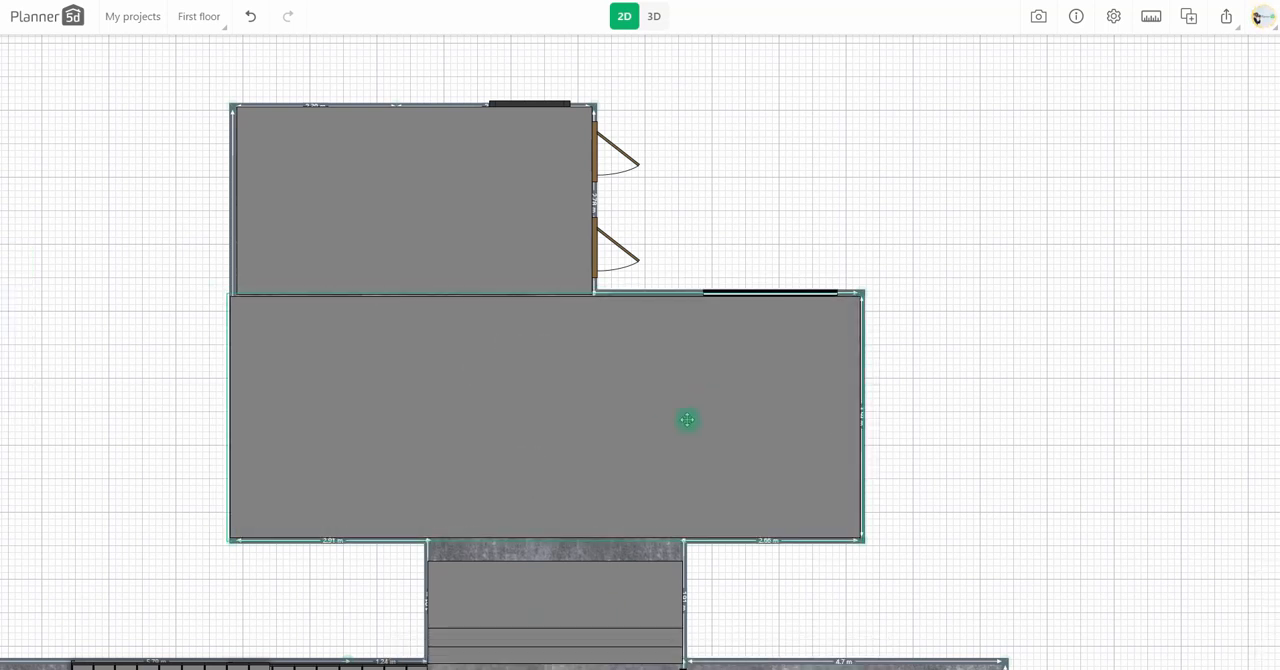
{"action": "double_click", "coordinate": [538, 650]}
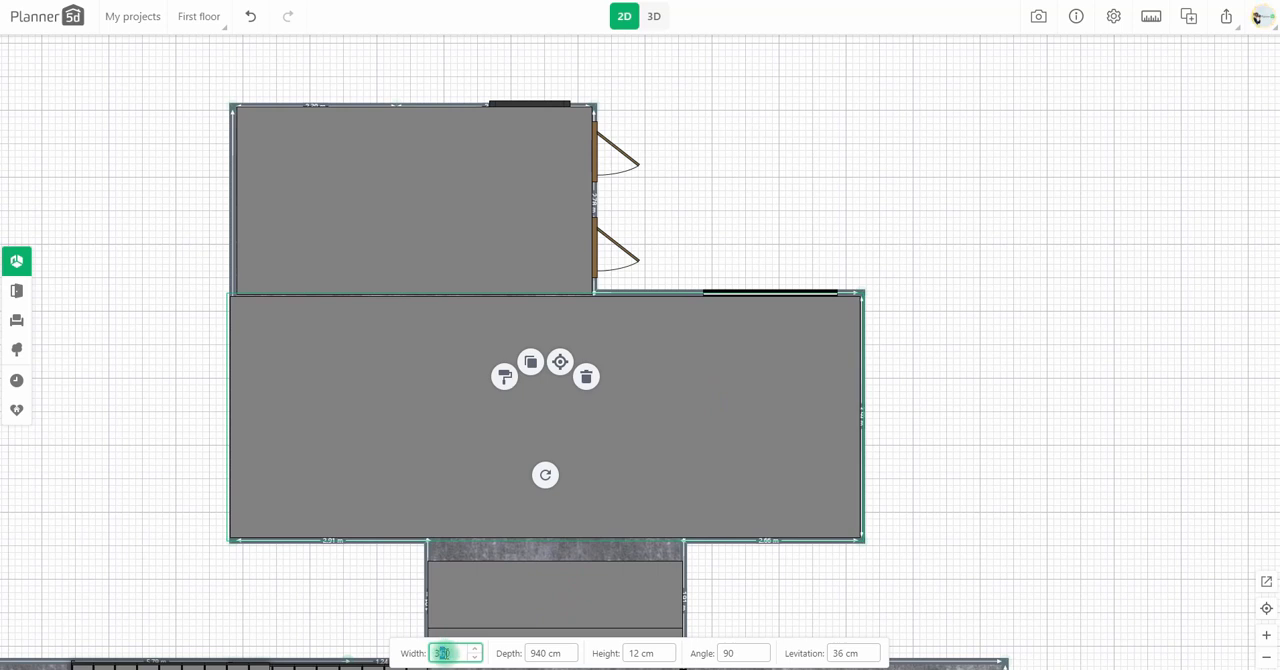
{"action": "type", "text": "70"}
{"action": "left_click_drag", "start_coordinate": [746, 483], "coordinate": [747, 485]}
Step: Set the top step's depth to 150 cm and position it to overlap the raised floor block
{"action": "left_click_drag", "start_coordinate": [1000, 460], "coordinate": [991, 305]}
{"action": "left_click", "coordinate": [661, 423]}
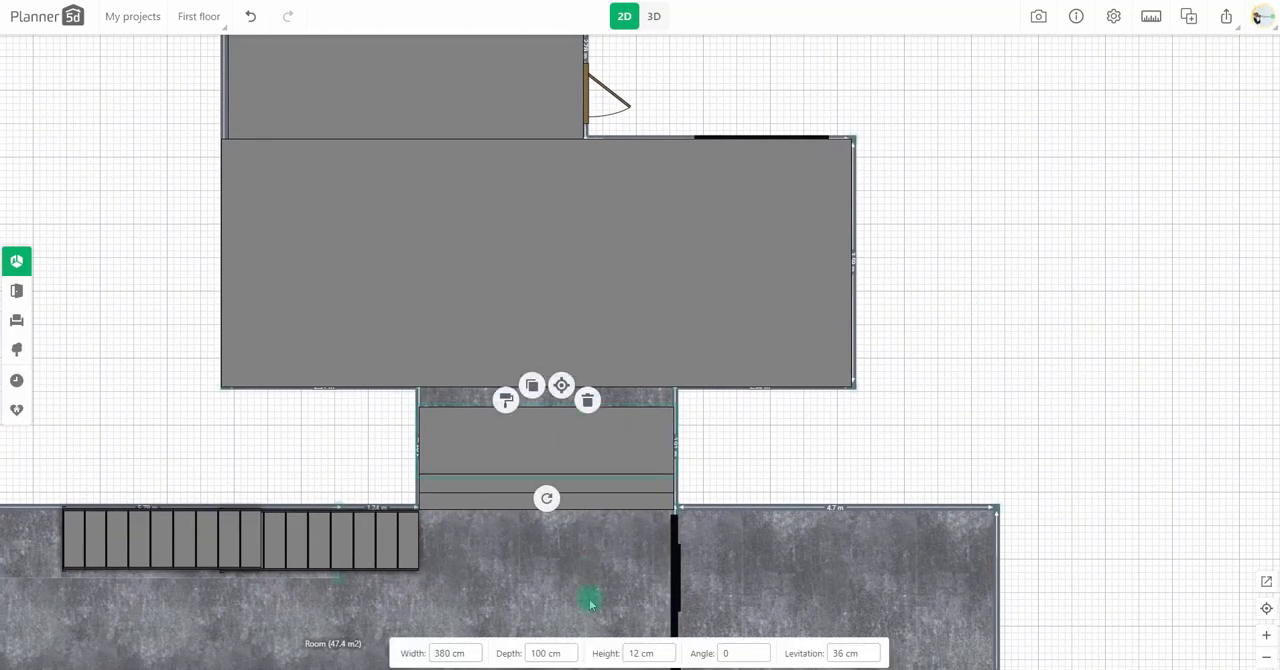
{"action": "type", "text": "150"}
{"action": "left_click_drag", "start_coordinate": [587, 432], "coordinate": [589, 419]}
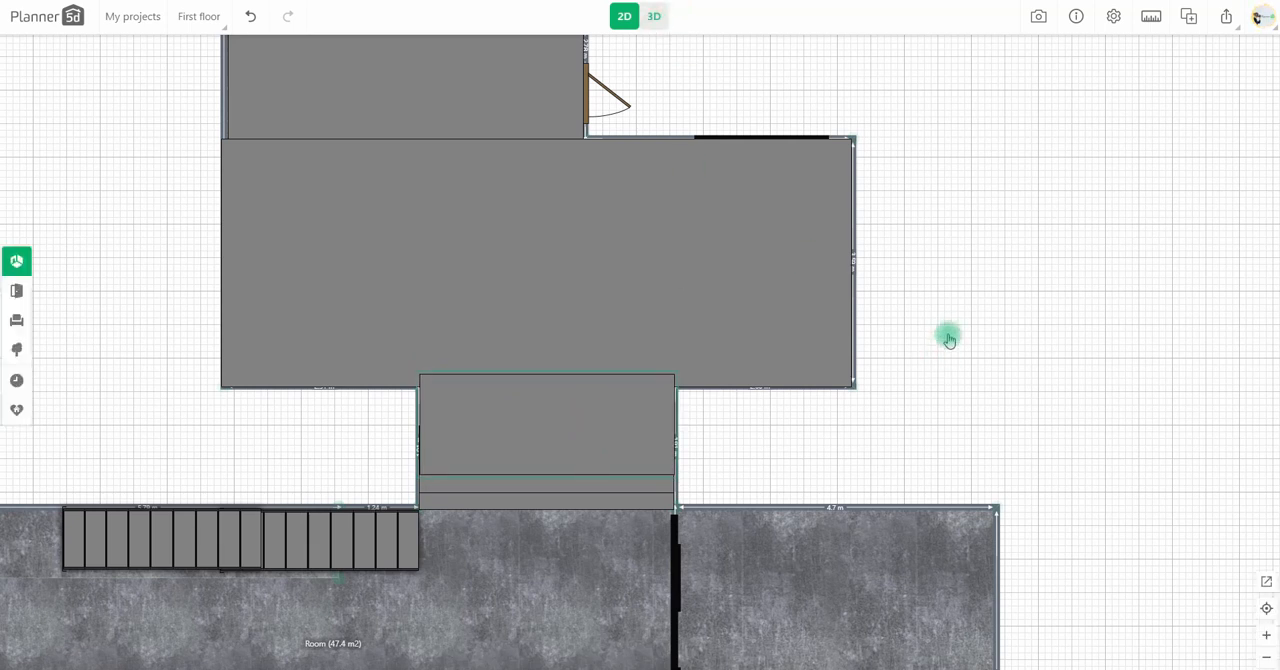
Step: Set the back door's levitation to 42 cm in 3D
{"action": "left_click", "coordinate": [618, 387]}
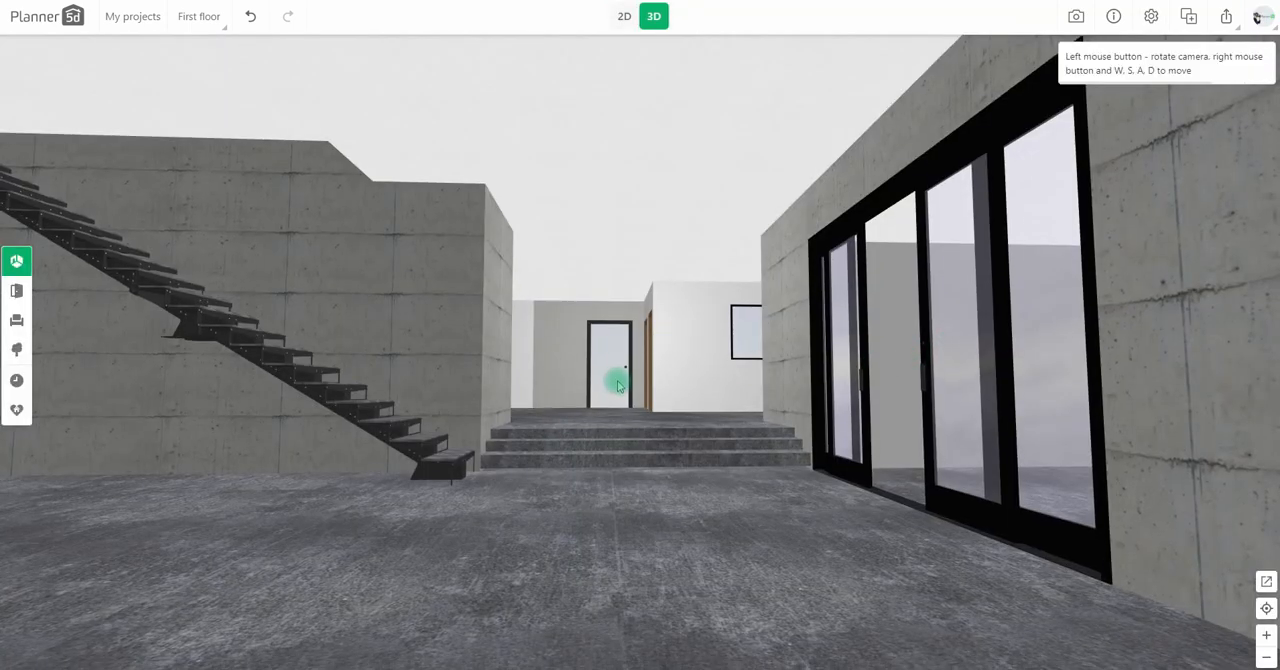
{"action": "left_click", "coordinate": [752, 652]}
{"action": "type", "text": "42"}
{"action": "left_click_drag", "start_coordinate": [741, 549], "coordinate": [744, 553]}
{"action": "left_click", "coordinate": [624, 16]}
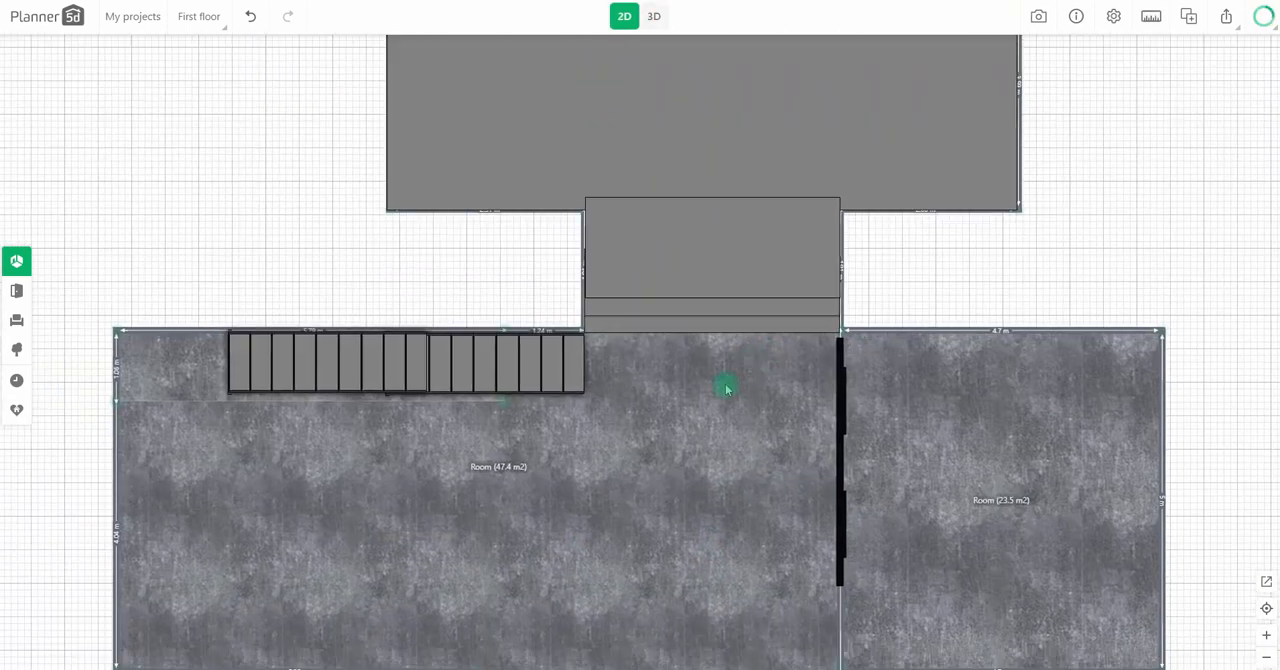
{"action": "scroll", "coordinate": [720, 410], "scroll_direction": "up", "scroll_amount": 5}
{"action": "left_click", "coordinate": [413, 347]}
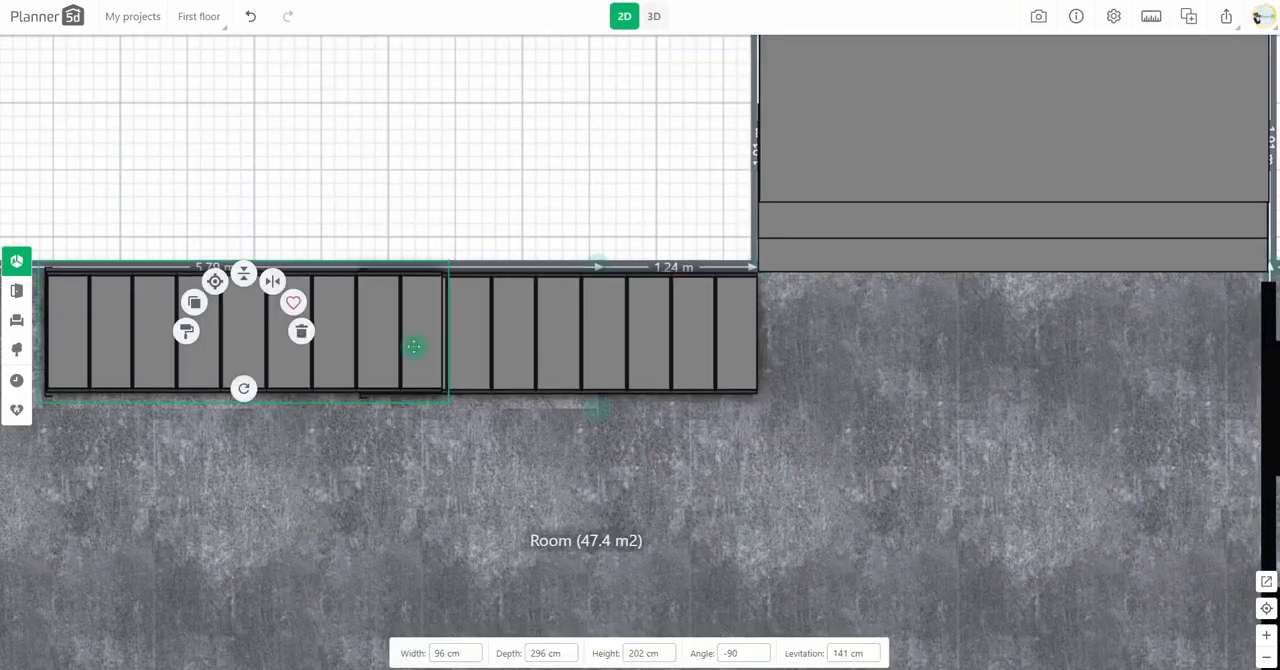
{"action": "left_click", "coordinate": [623, 18]}
{"action": "left_click", "coordinate": [624, 18]}
Step: Add a solid block 95 cm wide and 30 cm deep, rotate it to 90 degrees, and place it over the lowest stair tread
{"action": "scroll", "coordinate": [661, 459], "scroll_direction": "up", "scroll_amount": 3}
{"action": "left_click_drag", "start_coordinate": [983, 347], "coordinate": [657, 300]}
{"action": "left_click", "coordinate": [17, 262]}
{"action": "left_click_drag", "start_coordinate": [178, 419], "coordinate": [563, 420]}
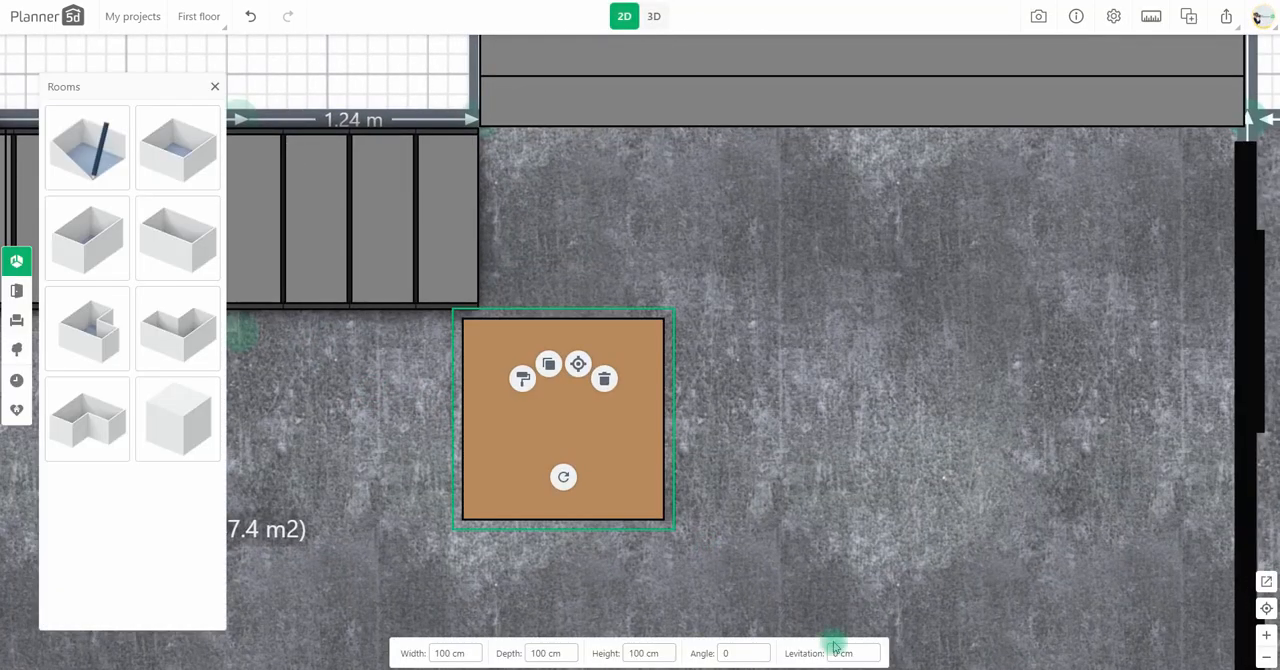
{"action": "left_click", "coordinate": [445, 652]}
{"action": "type", "text": "95"}
{"action": "type", "text": "30"}
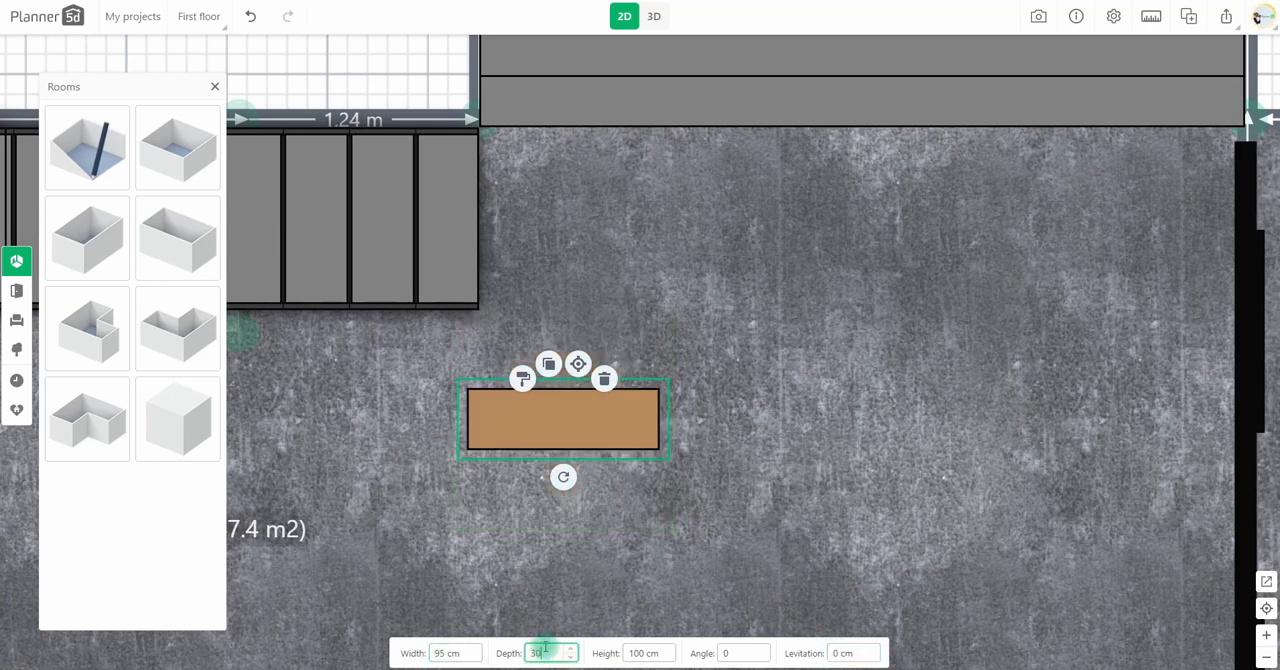
{"action": "left_click_drag", "start_coordinate": [563, 477], "coordinate": [470, 420]}
{"action": "left_click_drag", "start_coordinate": [562, 455], "coordinate": [457, 243]}
Step: Apply a grey texture matching the staircase to the block at its foot, and set the block's levitation to 2 cm in 3D
{"action": "left_click", "coordinate": [408, 185]}
{"action": "left_click", "coordinate": [112, 466]}
{"action": "scroll", "coordinate": [70, 590], "scroll_direction": "down", "scroll_amount": 2}
{"action": "left_click", "coordinate": [69, 605]}
{"action": "scroll", "coordinate": [175, 450], "scroll_direction": "down", "scroll_amount": 5}
{"action": "left_click", "coordinate": [184, 472]}
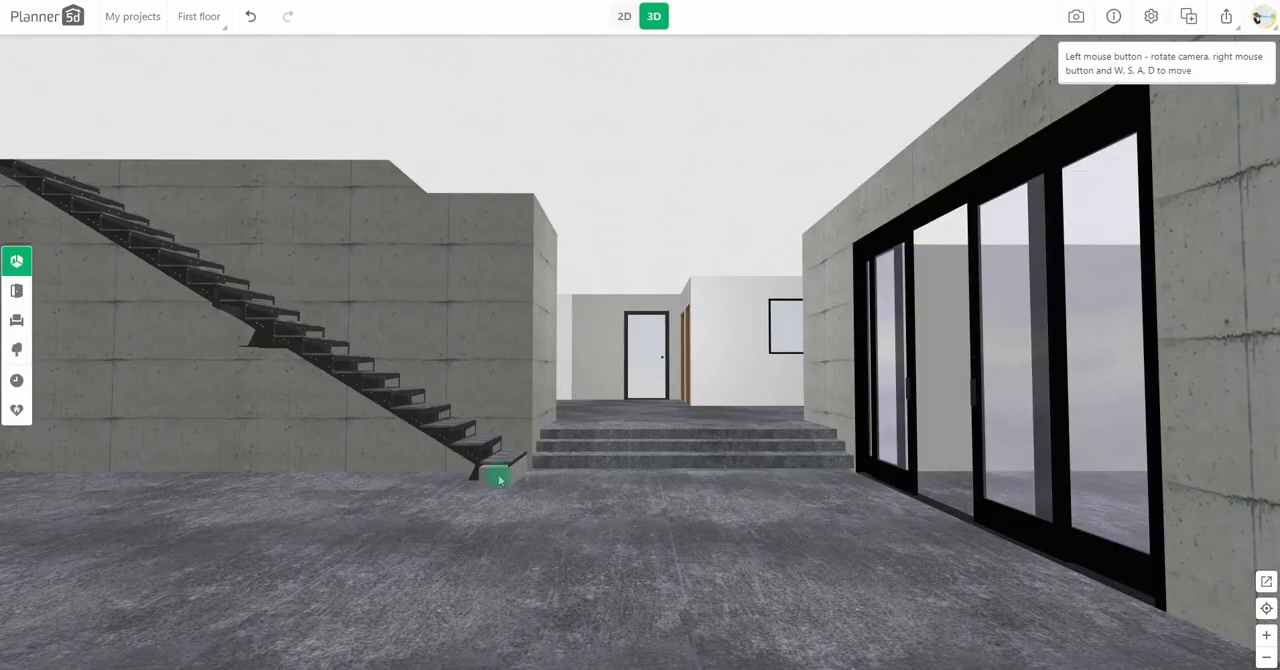
{"action": "left_click", "coordinate": [500, 480]}
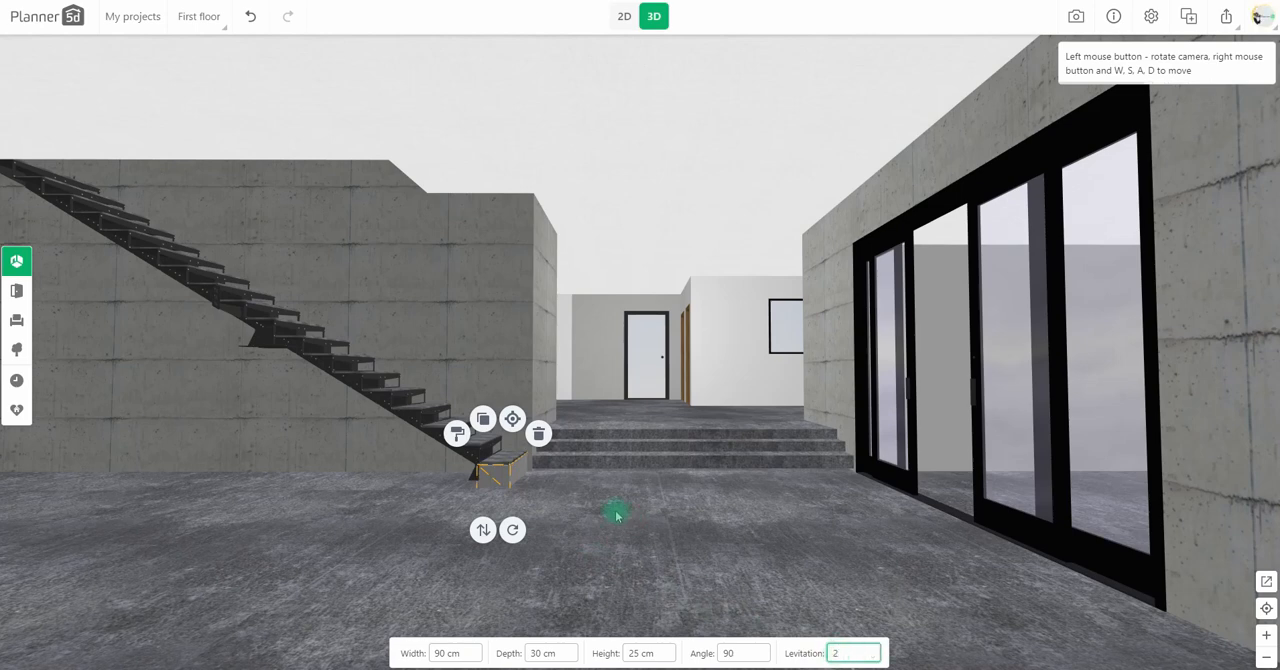
Step: Duplicate the block at the foot of the stairs twice and place the copies side by side over the adjoining treads in 2D
{"action": "left_click", "coordinate": [624, 17]}
{"action": "left_click_drag", "start_coordinate": [467, 273], "coordinate": [814, 371]}
{"action": "left_click", "coordinate": [806, 365]}
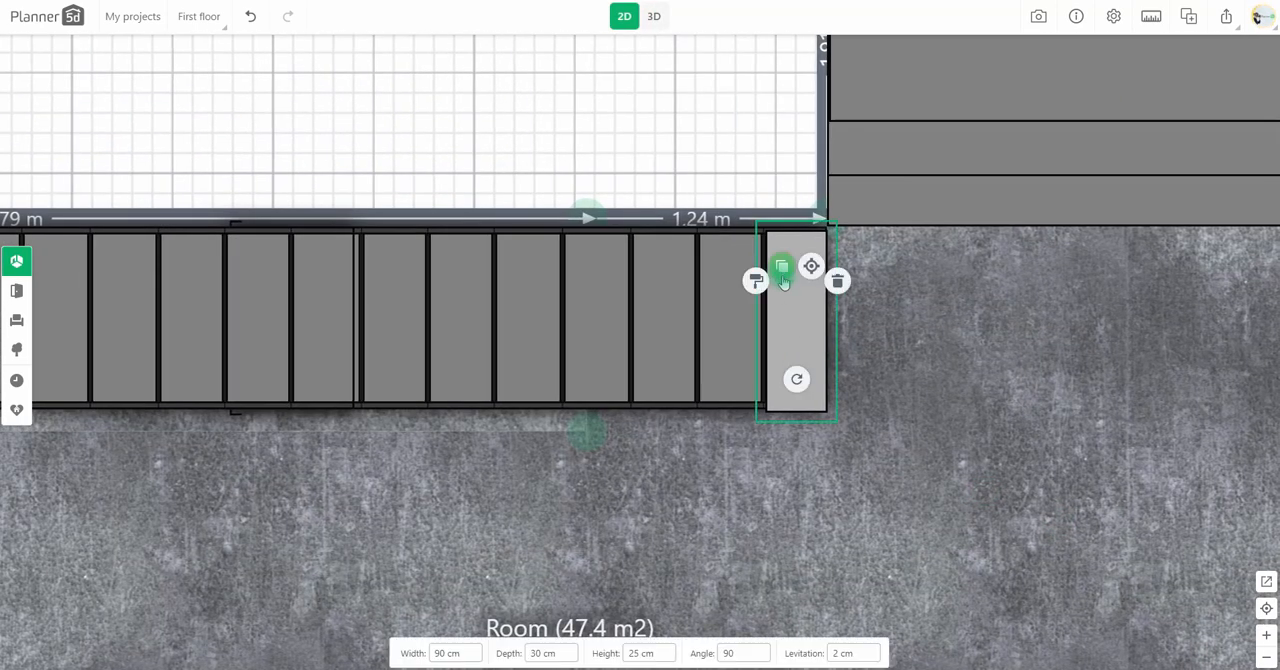
{"action": "left_click", "coordinate": [783, 270]}
{"action": "left_click", "coordinate": [726, 339]}
{"action": "left_click", "coordinate": [723, 268]}
{"action": "left_click_drag", "start_coordinate": [788, 372], "coordinate": [682, 319]}
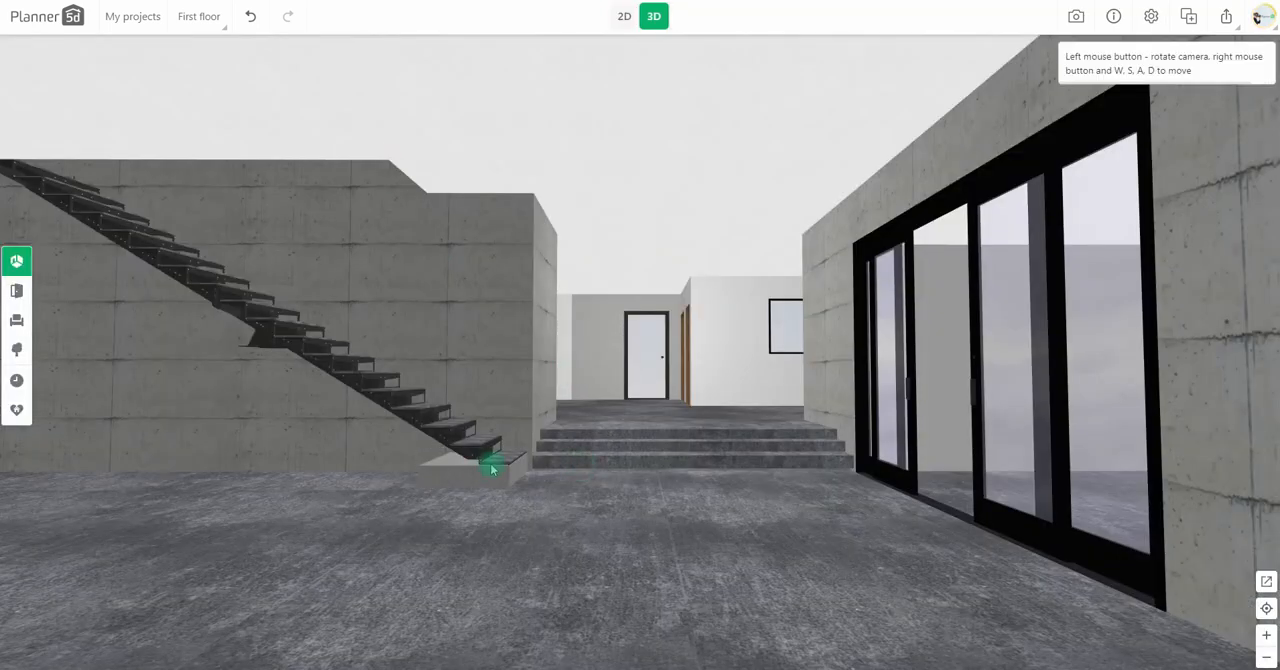
Step: Increase the heights of the two copied blocks in 3D so each one reaches the stair tread above it
{"action": "left_click", "coordinate": [492, 469]}
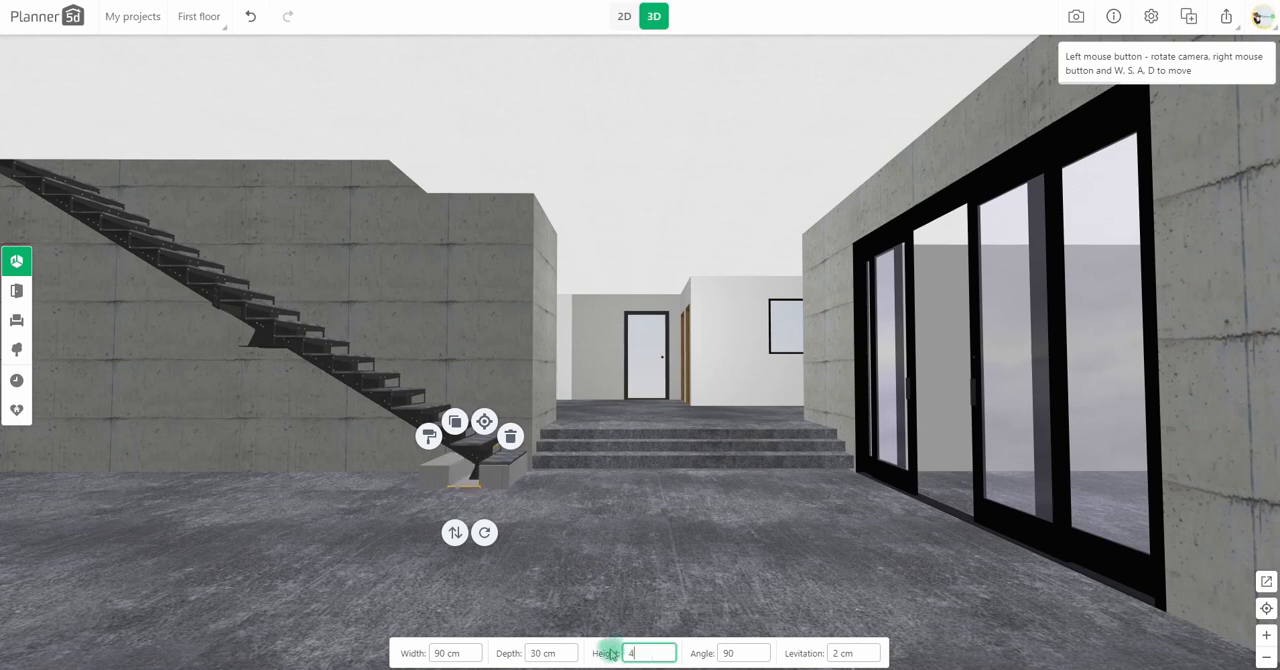
{"action": "left_click_drag", "start_coordinate": [428, 479], "coordinate": [437, 476]}
{"action": "left_click", "coordinate": [437, 476]}
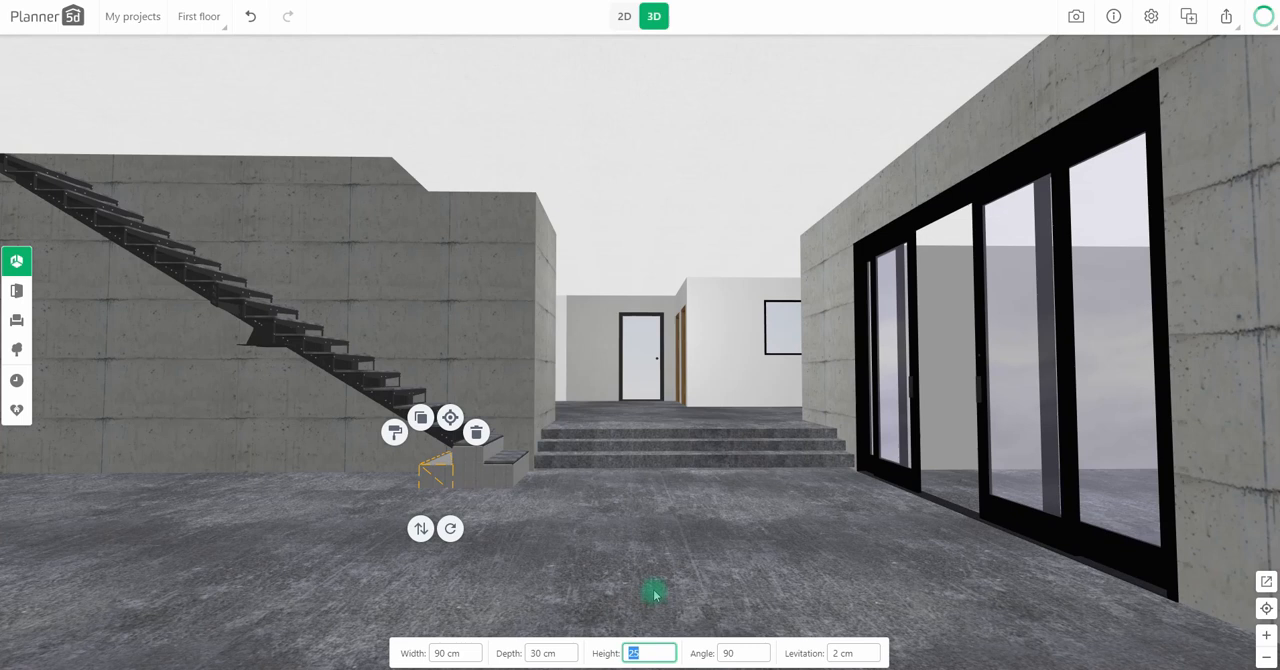
{"action": "left_click_drag", "start_coordinate": [656, 564], "coordinate": [491, 510]}
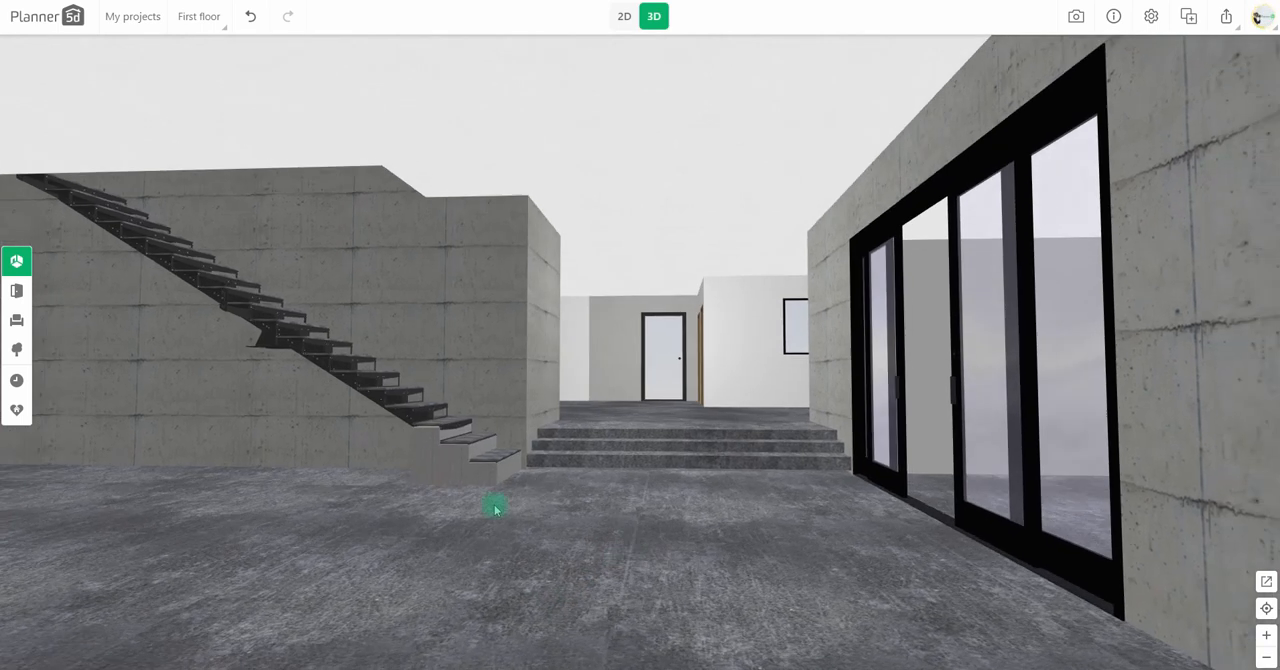
{"action": "left_click", "coordinate": [430, 446]}
{"action": "left_click_drag", "start_coordinate": [535, 413], "coordinate": [515, 155]}
Step: Duplicate the lowest stair block into the room in 2D and apply a concrete texture at 260% scale to the copy
{"action": "left_click", "coordinate": [624, 16]}
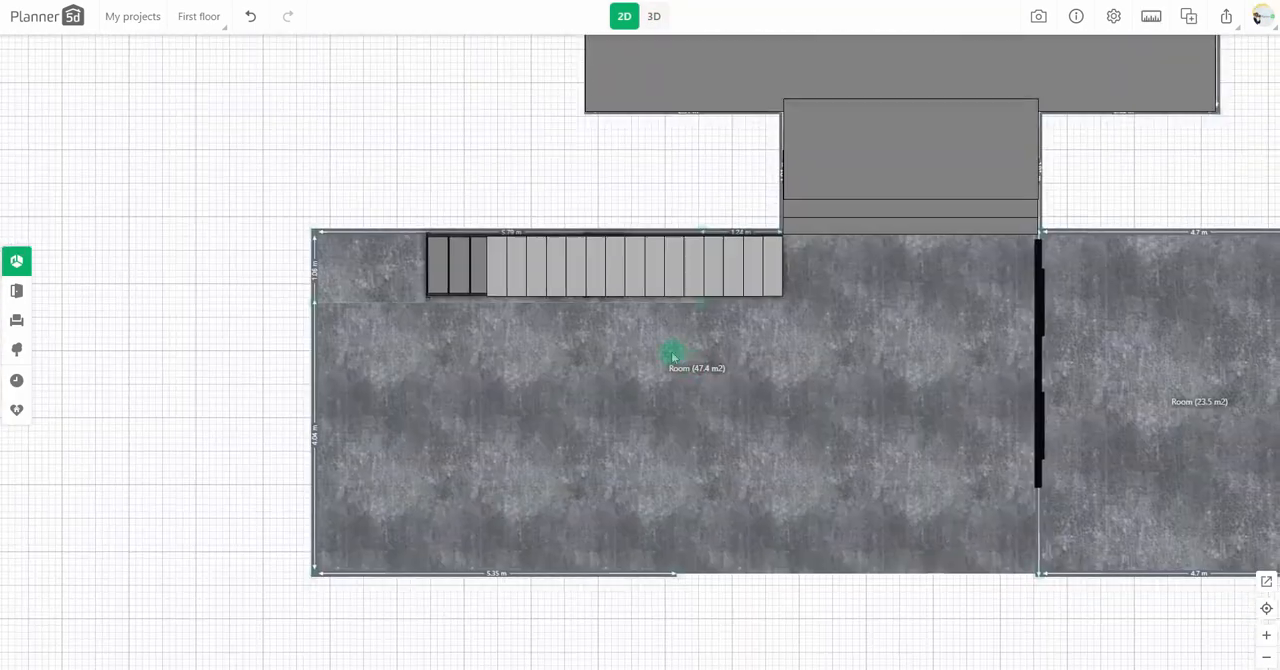
{"action": "left_click", "coordinate": [645, 145]}
{"action": "left_click_drag", "start_coordinate": [645, 145], "coordinate": [506, 343]}
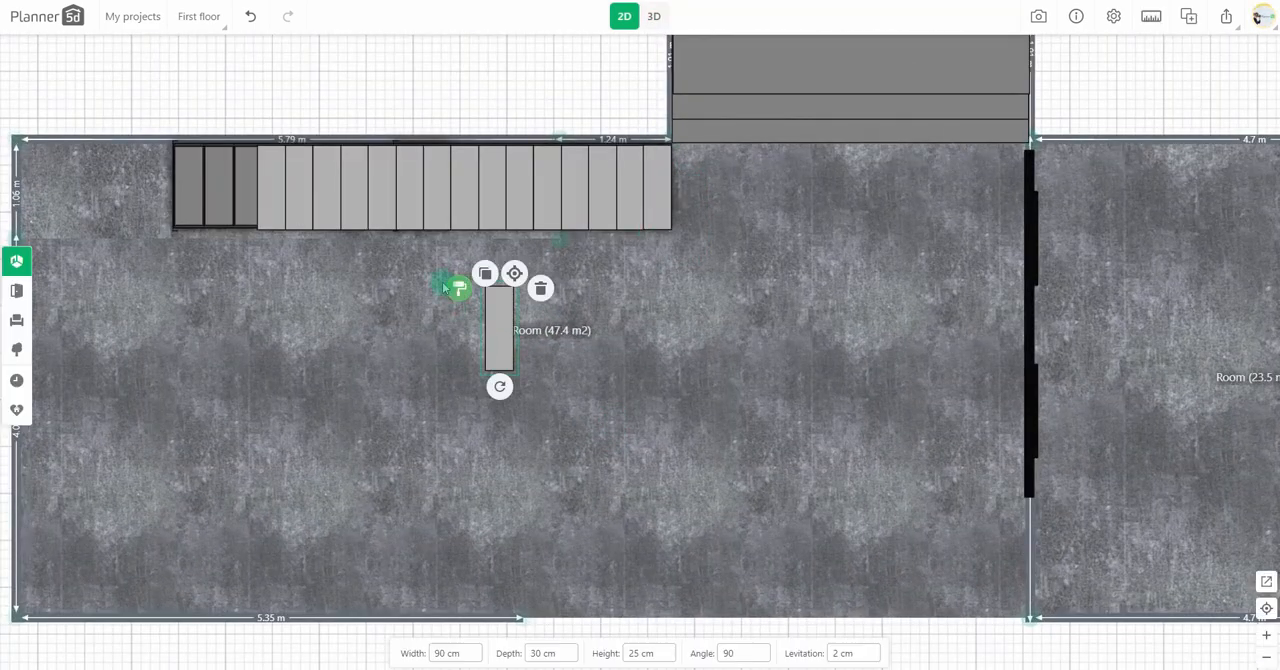
{"action": "left_click", "coordinate": [459, 288]}
{"action": "scroll", "coordinate": [150, 470], "scroll_direction": "down", "scroll_amount": 1}
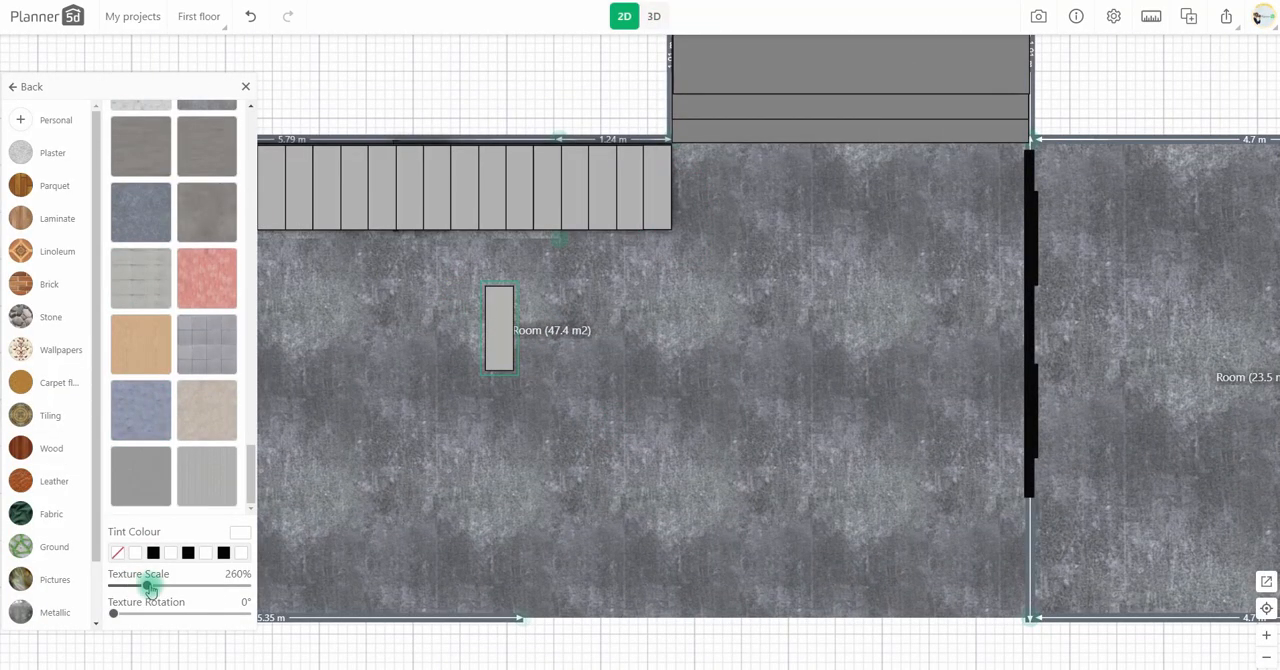
{"action": "left_click", "coordinate": [290, 474]}
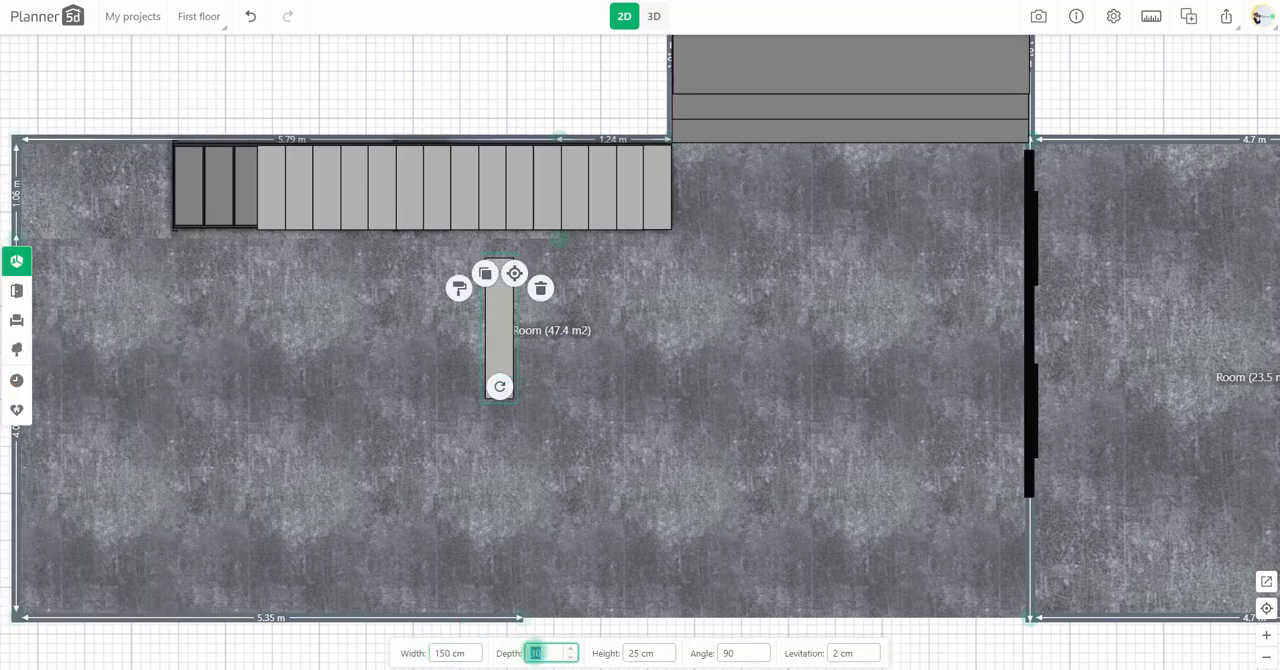
Step: Resize the copied block to 150 cm wide, 60 cm deep and 500 cm high, and place it against the stairs' open side
{"action": "type", "text": "60"}
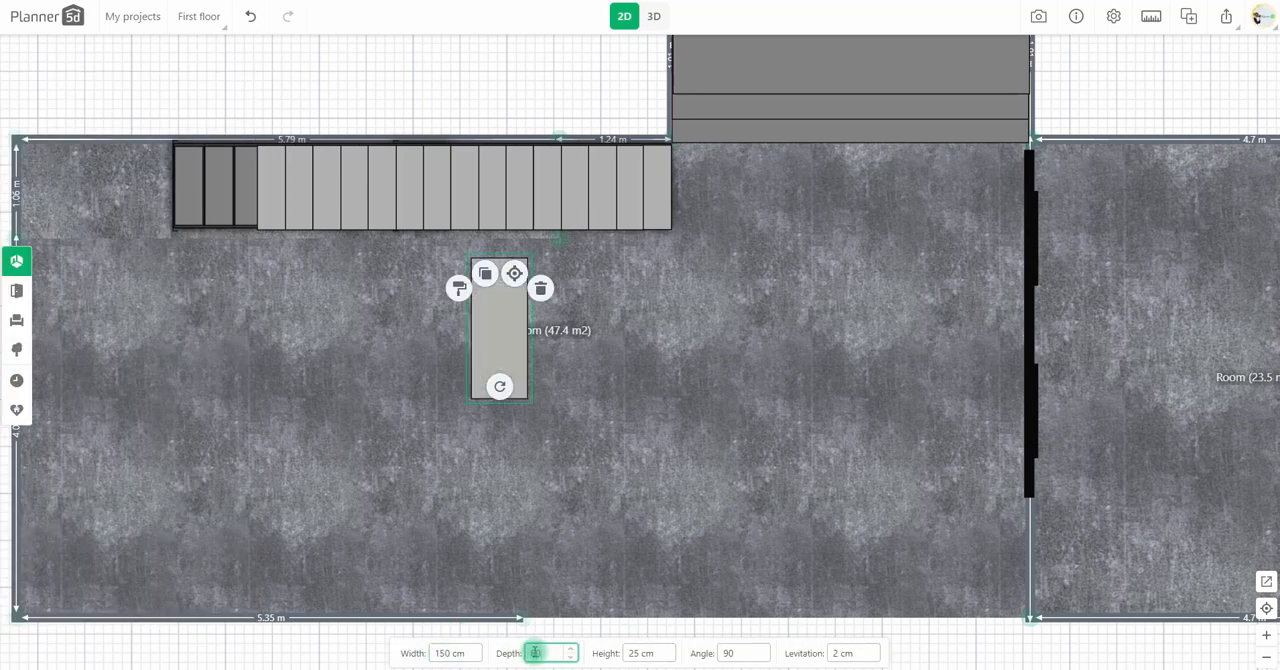
{"action": "type", "text": "8"}
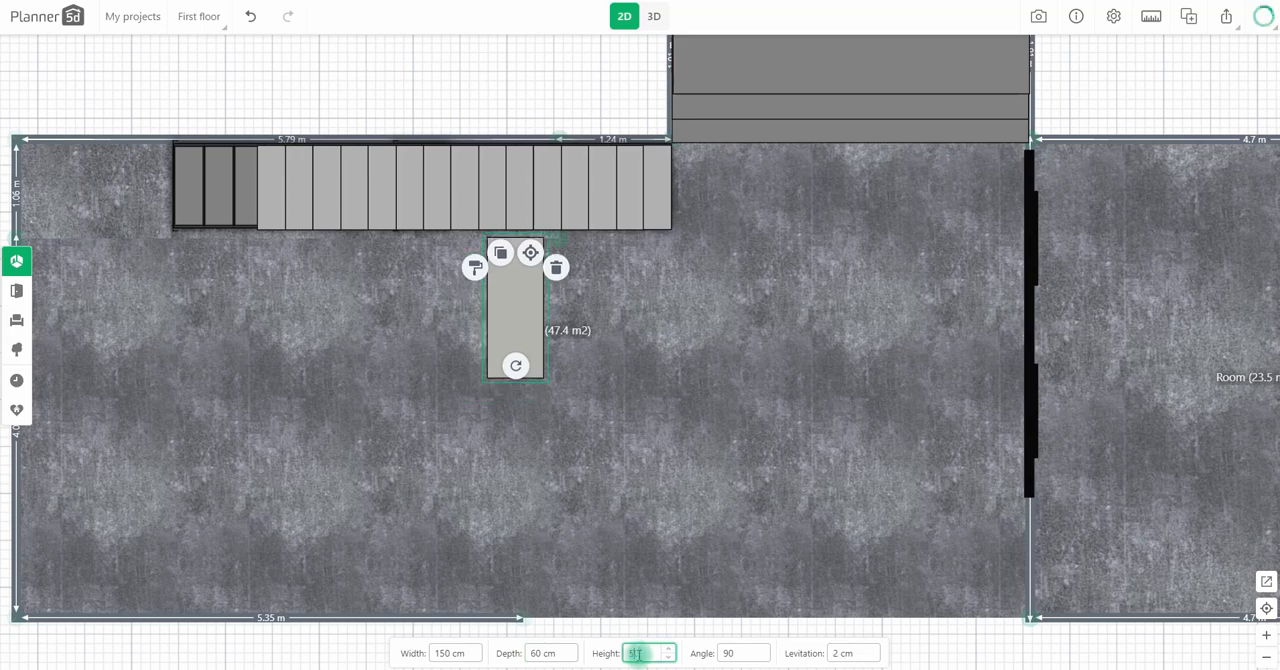
{"action": "left_click_drag", "start_coordinate": [510, 320], "coordinate": [531, 309]}
{"action": "left_click", "coordinate": [653, 17]}
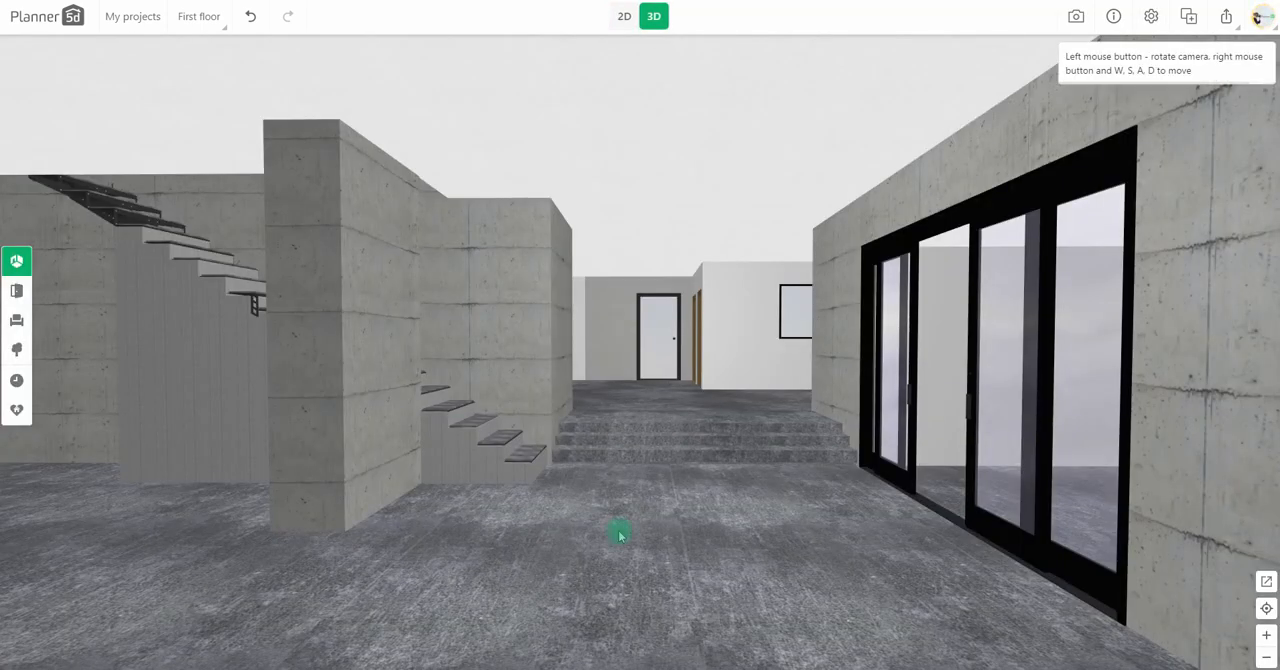
Step: Build a partition wall along the stairs' open side, 0.96 m from the back wall, and lengthen it to 3.2 m
{"action": "left_click", "coordinate": [622, 17]}
{"action": "left_click", "coordinate": [438, 280]}
{"action": "left_click_drag", "start_coordinate": [334, 196], "coordinate": [282, 117]}
{"action": "left_click", "coordinate": [316, 198]}
{"action": "left_click", "coordinate": [315, 149]}
{"action": "left_click", "coordinate": [287, 168]}
{"action": "left_click_drag", "start_coordinate": [304, 163], "coordinate": [354, 228]}
{"action": "left_click_drag", "start_coordinate": [224, 370], "coordinate": [166, 349]}
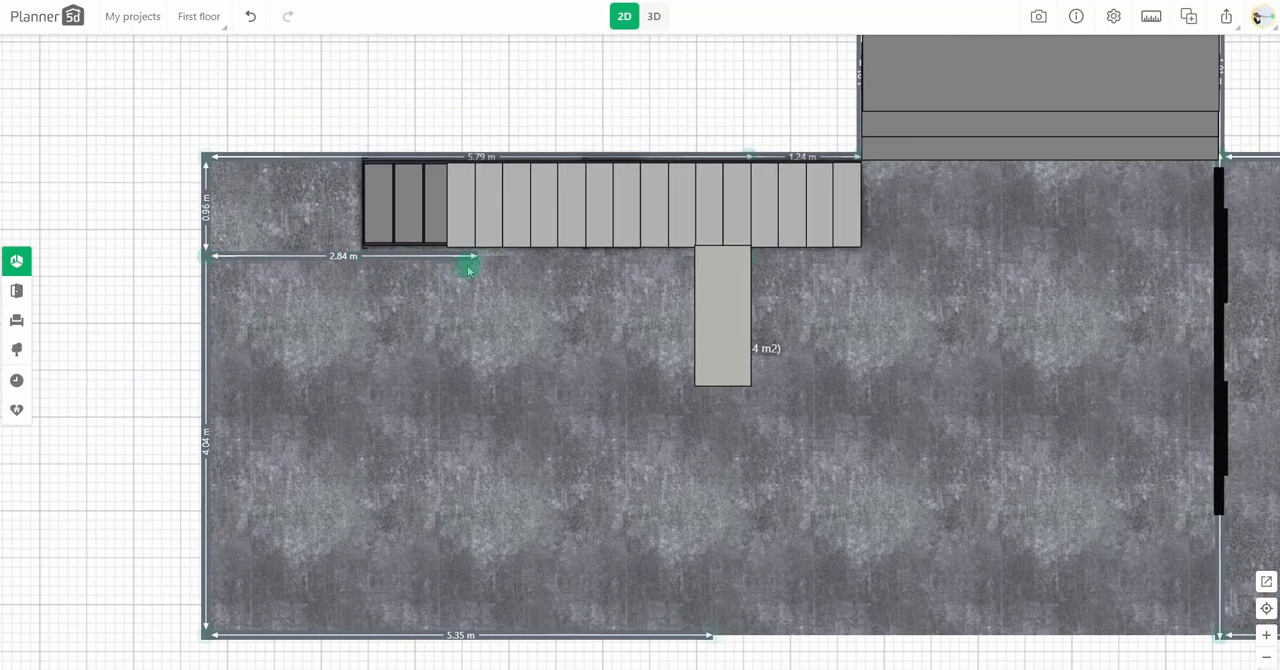
{"action": "left_click_drag", "start_coordinate": [474, 258], "coordinate": [508, 259]}
{"action": "left_click_drag", "start_coordinate": [860, 336], "coordinate": [846, 332]}
Step: Duplicate the tall column, rotate the copy to 180 degrees and place it in the room in front of the partition wall
{"action": "left_click", "coordinate": [701, 298]}
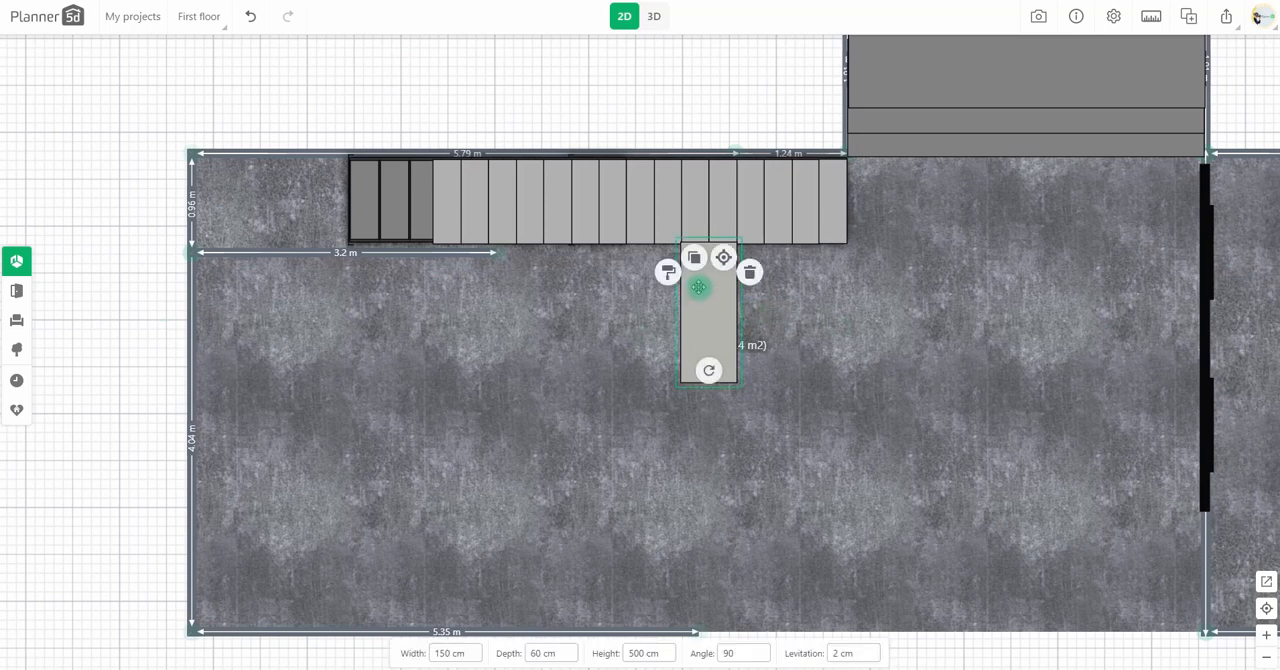
{"action": "left_click", "coordinate": [694, 257]}
{"action": "left_click_drag", "start_coordinate": [747, 350], "coordinate": [534, 355]}
{"action": "left_click_drag", "start_coordinate": [525, 447], "coordinate": [421, 372]}
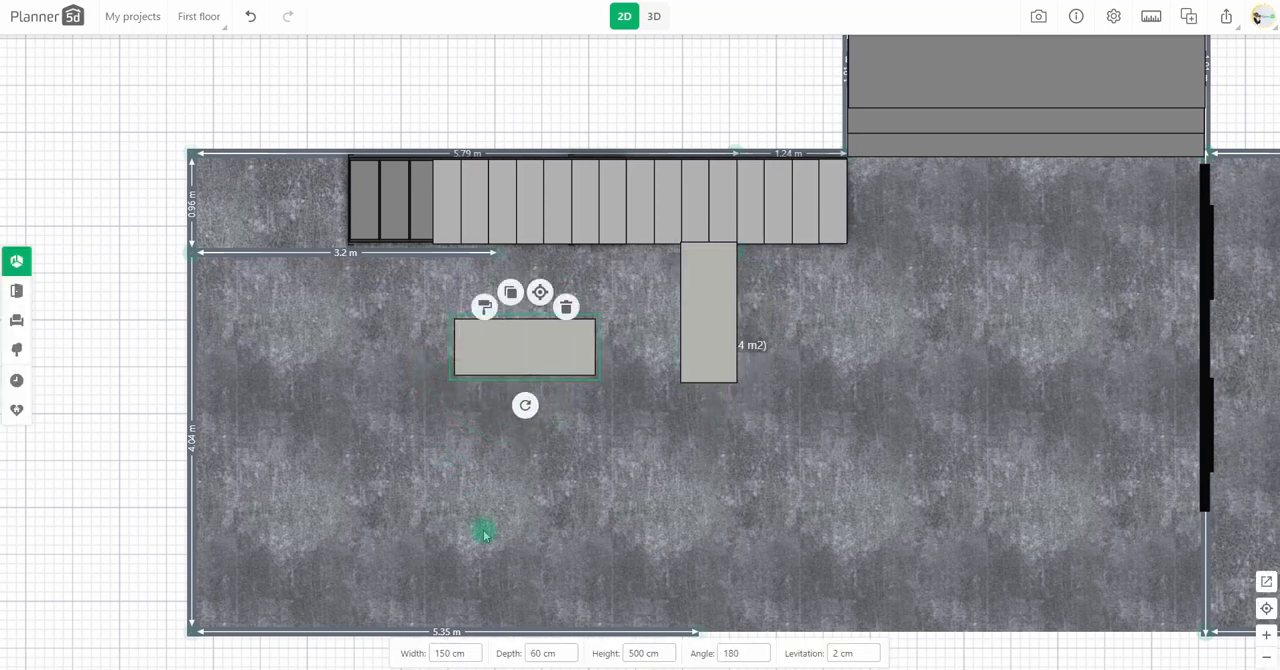
Step: Set the copy to 200 cm wide, 30 cm deep and 250 cm high, and move it alongside the partition wall
{"action": "type", "text": "200"}
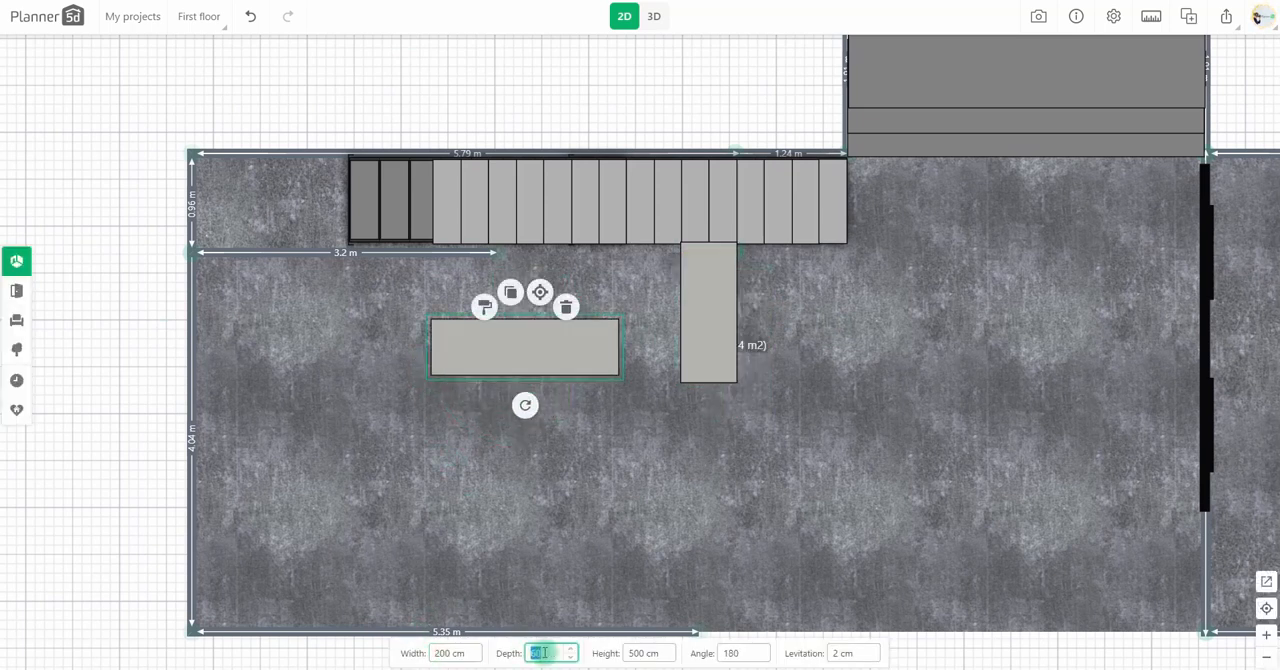
{"action": "type", "text": "30"}
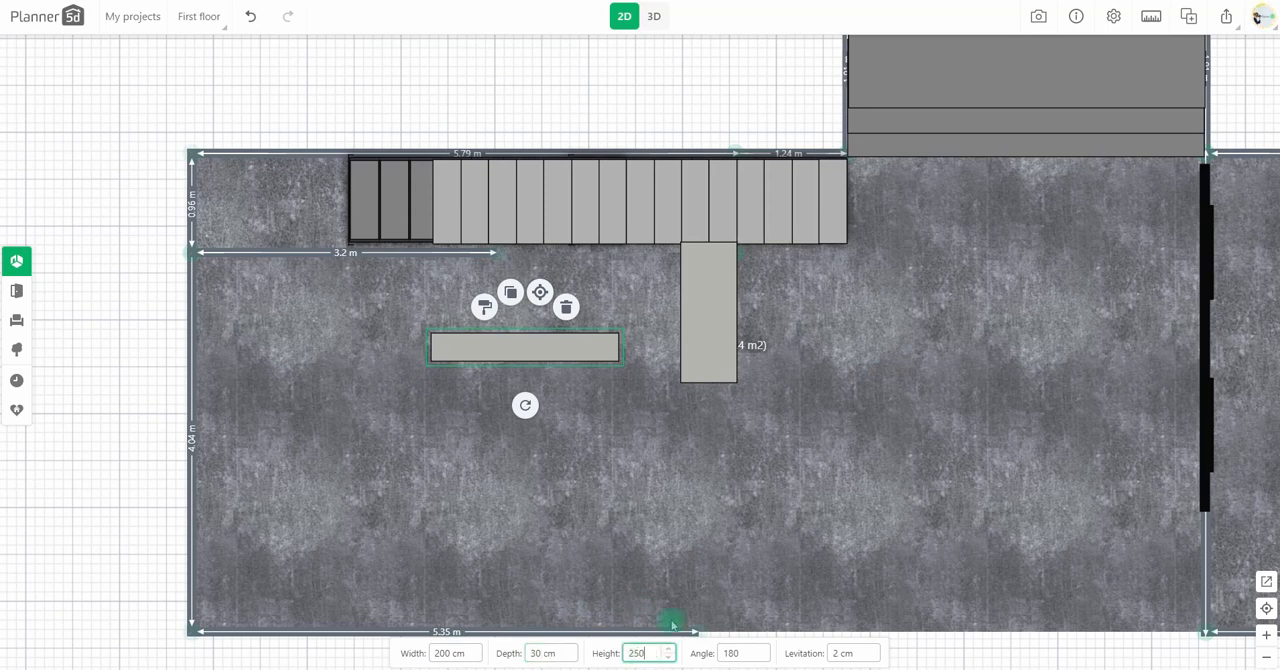
{"action": "left_click_drag", "start_coordinate": [503, 311], "coordinate": [457, 263]}
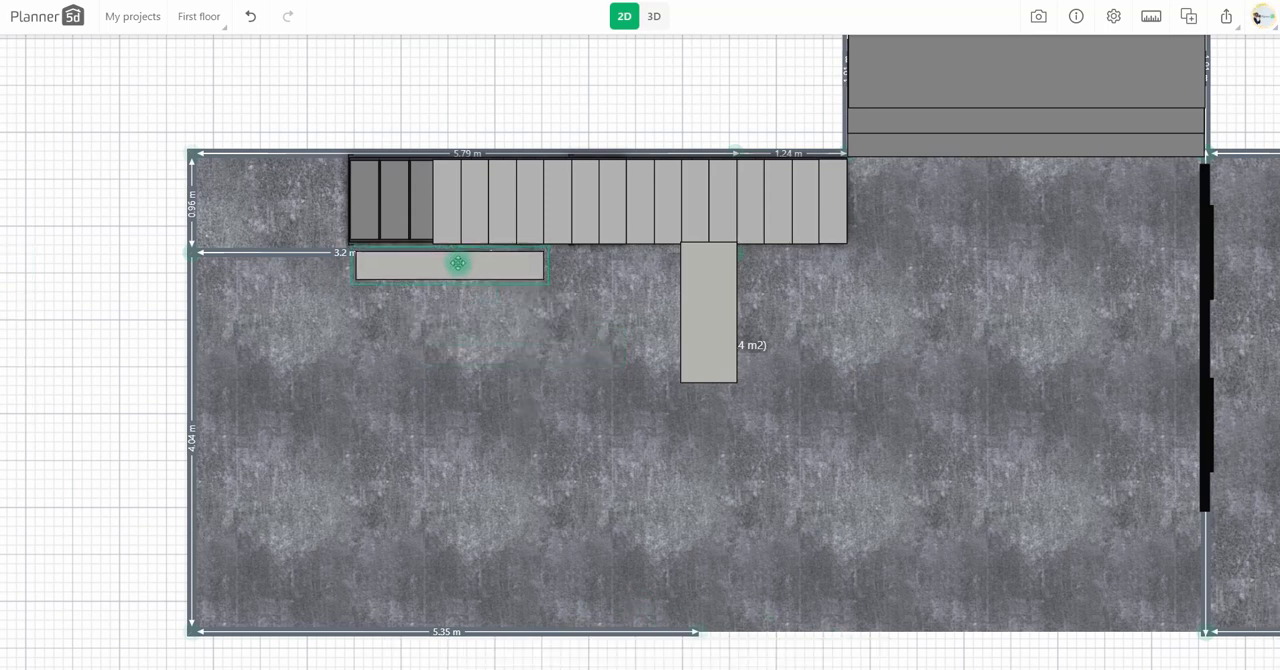
{"action": "key", "text": "3"}
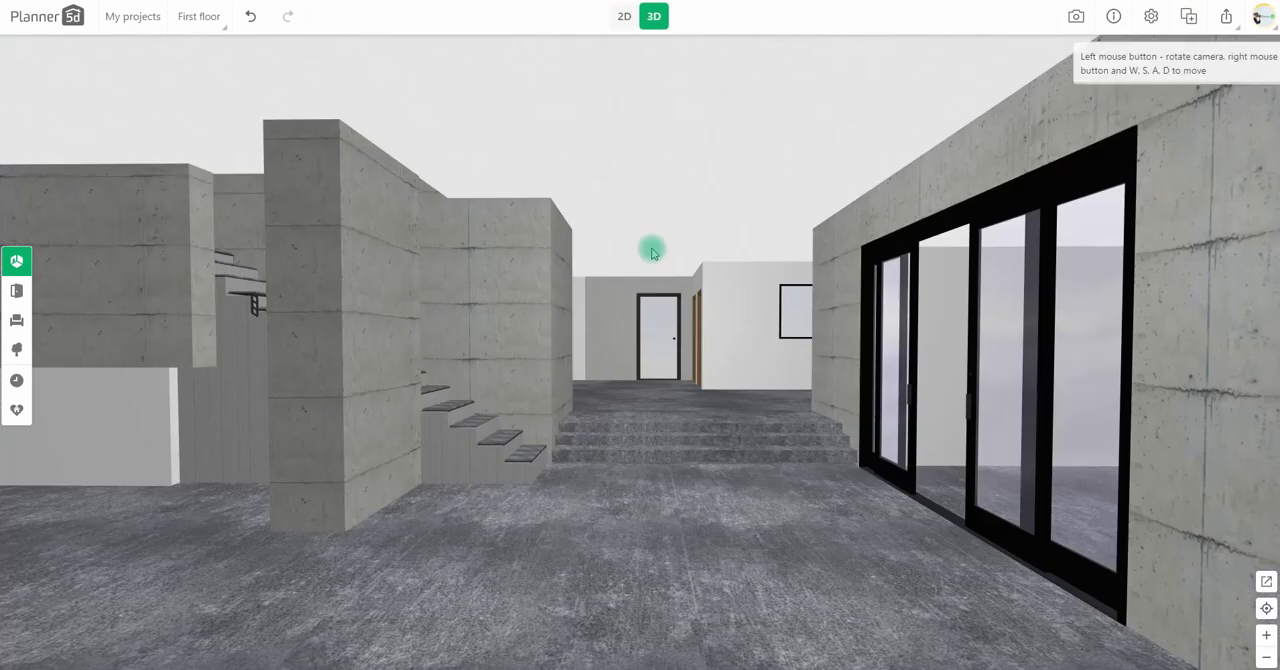
Step: Apply a concrete texture at 150% scale to the indoor side of the white partition wall in 3D
{"action": "left_click", "coordinate": [121, 450]}
{"action": "left_click", "coordinate": [106, 392]}
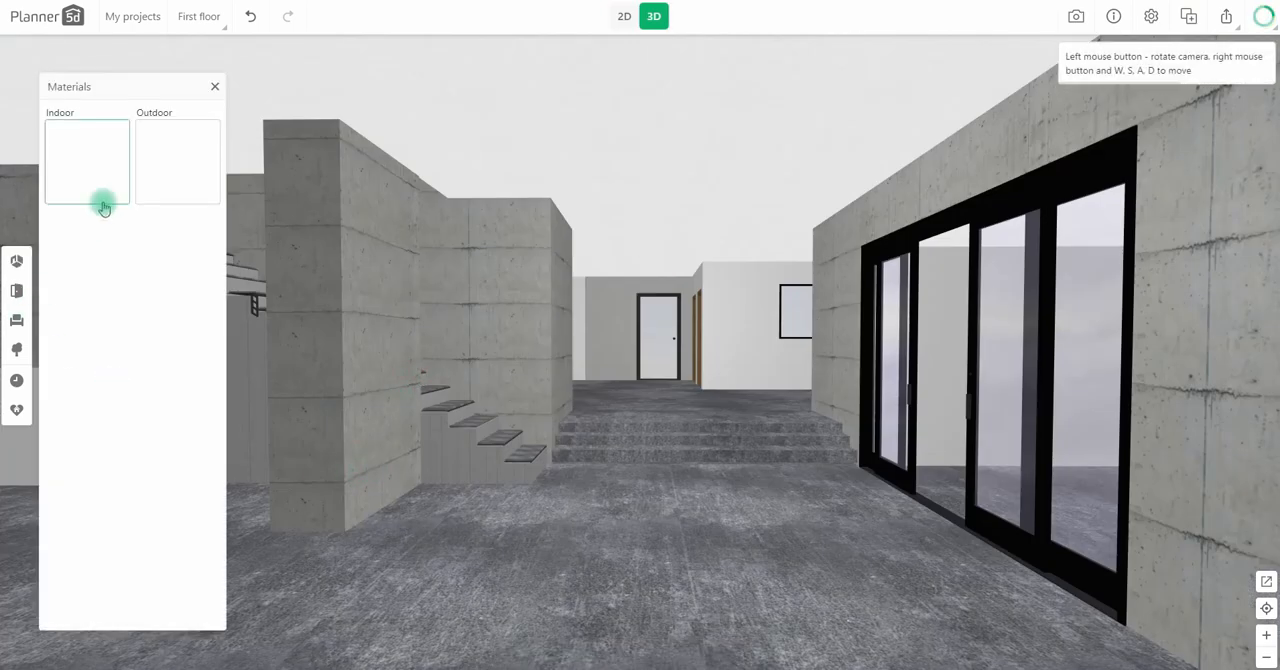
{"action": "left_click", "coordinate": [103, 200]}
{"action": "scroll", "coordinate": [143, 452], "scroll_direction": "down", "scroll_amount": 10}
{"action": "scroll", "coordinate": [55, 553], "scroll_direction": "down", "scroll_amount": 2}
{"action": "left_click", "coordinate": [50, 611]}
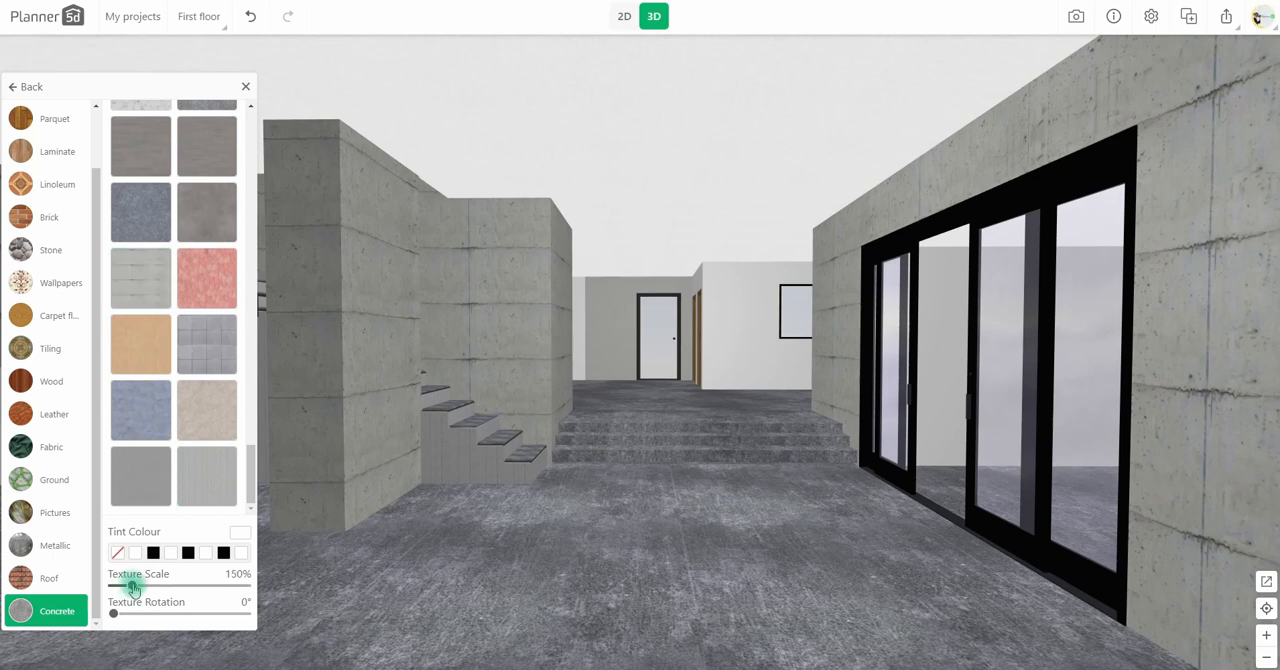
{"action": "left_click", "coordinate": [246, 87]}
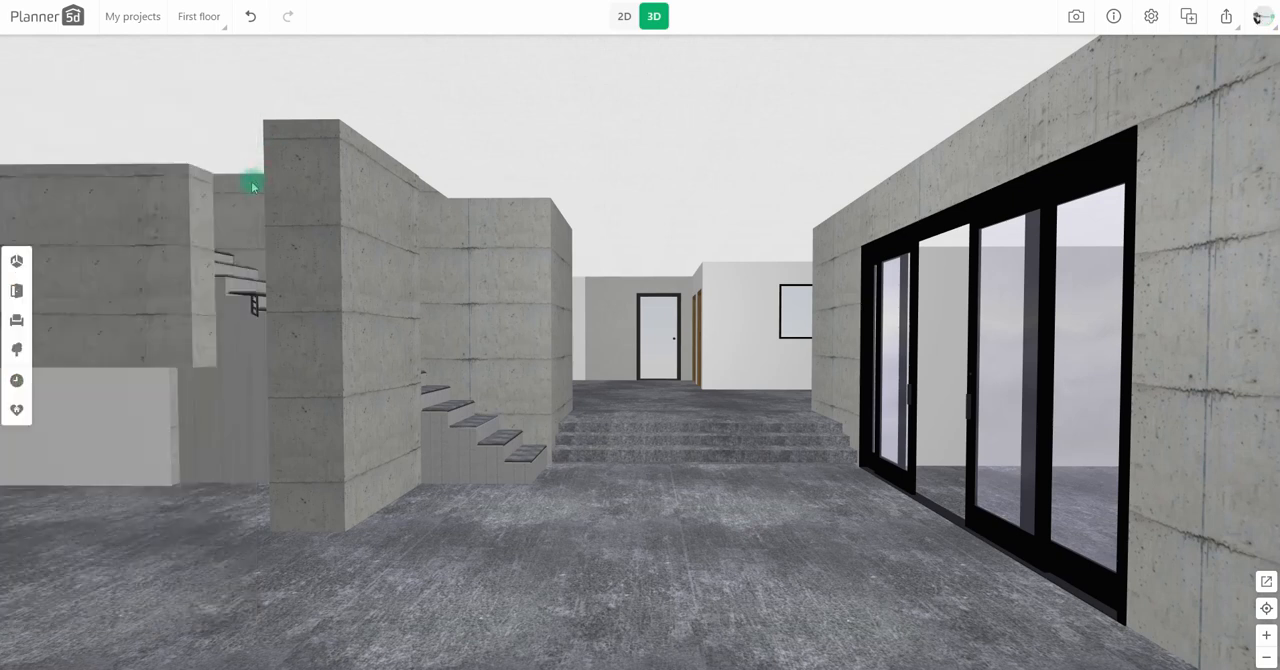
Step: Shift the 200 cm block towards the room's end wall and lengthen the partition wall to 3.39 m in 2D
{"action": "key", "text": "2"}
{"action": "left_click", "coordinate": [434, 277]}
{"action": "left_click_drag", "start_coordinate": [434, 277], "coordinate": [406, 279]}
{"action": "left_click_drag", "start_coordinate": [494, 252], "coordinate": [500, 251]}
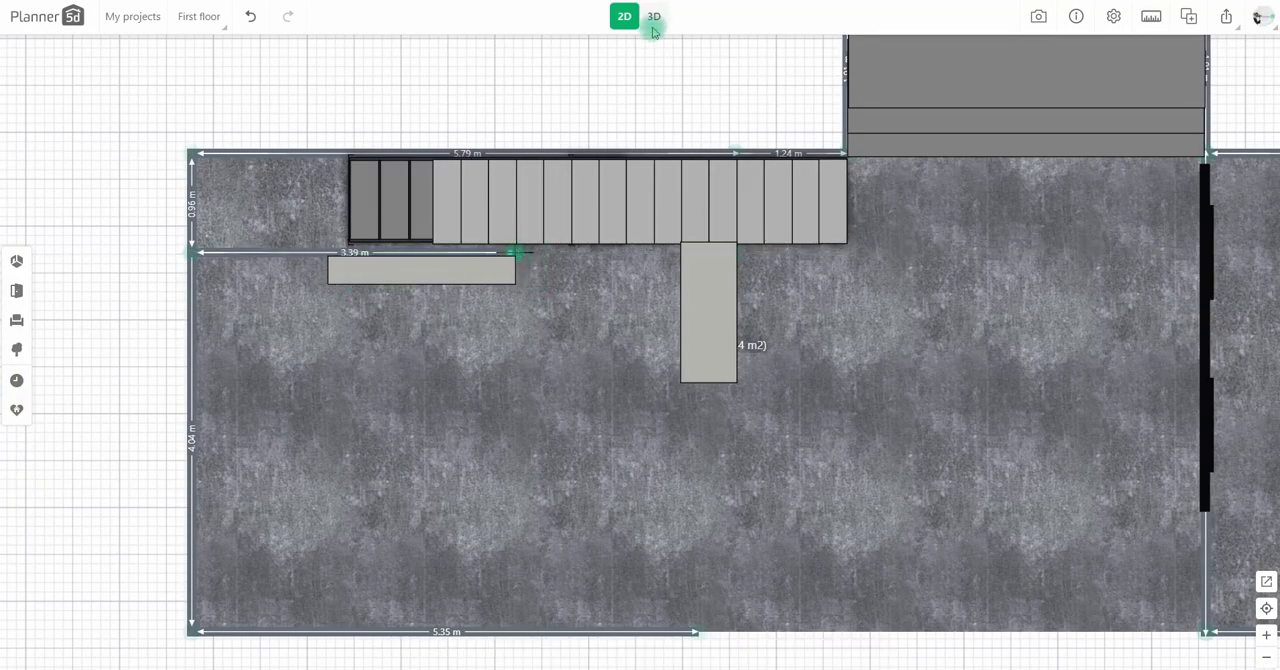
{"action": "left_click", "coordinate": [651, 19]}
Step: Apply a light grey plaster texture at 100% scale to the white 244 cm wall in the rear area
{"action": "left_click", "coordinate": [556, 344]}
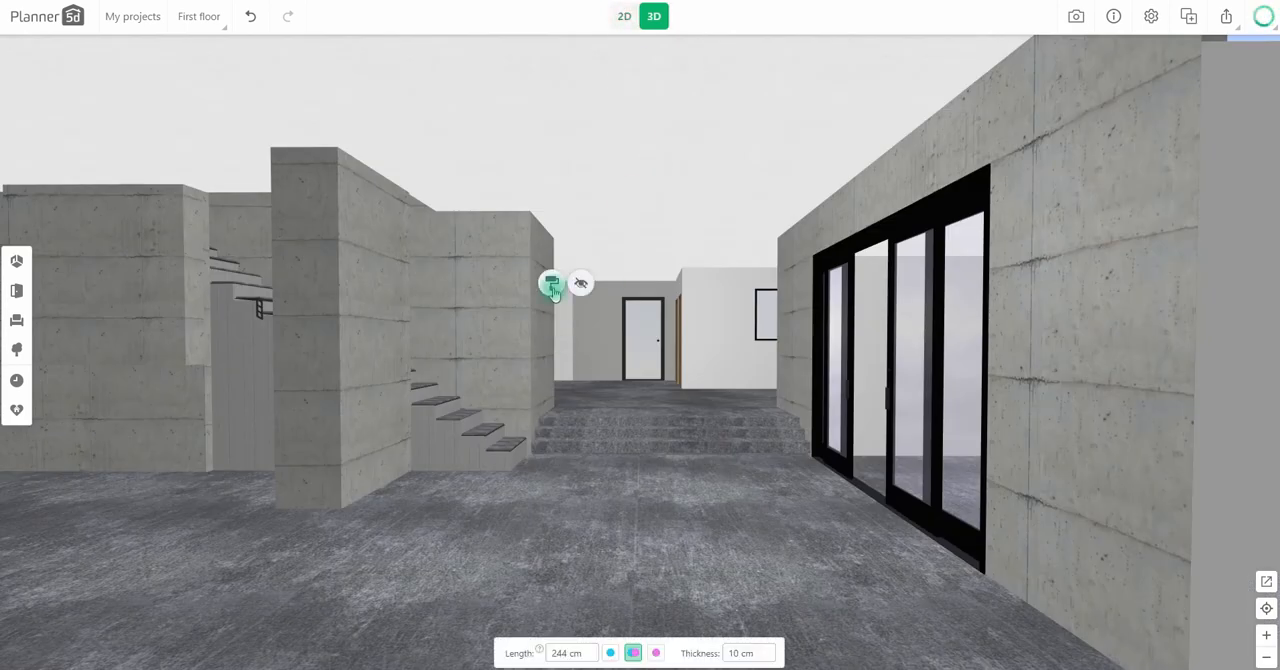
{"action": "left_click", "coordinate": [566, 282]}
{"action": "left_click", "coordinate": [52, 153]}
{"action": "scroll", "coordinate": [170, 330], "scroll_direction": "down", "scroll_amount": 3}
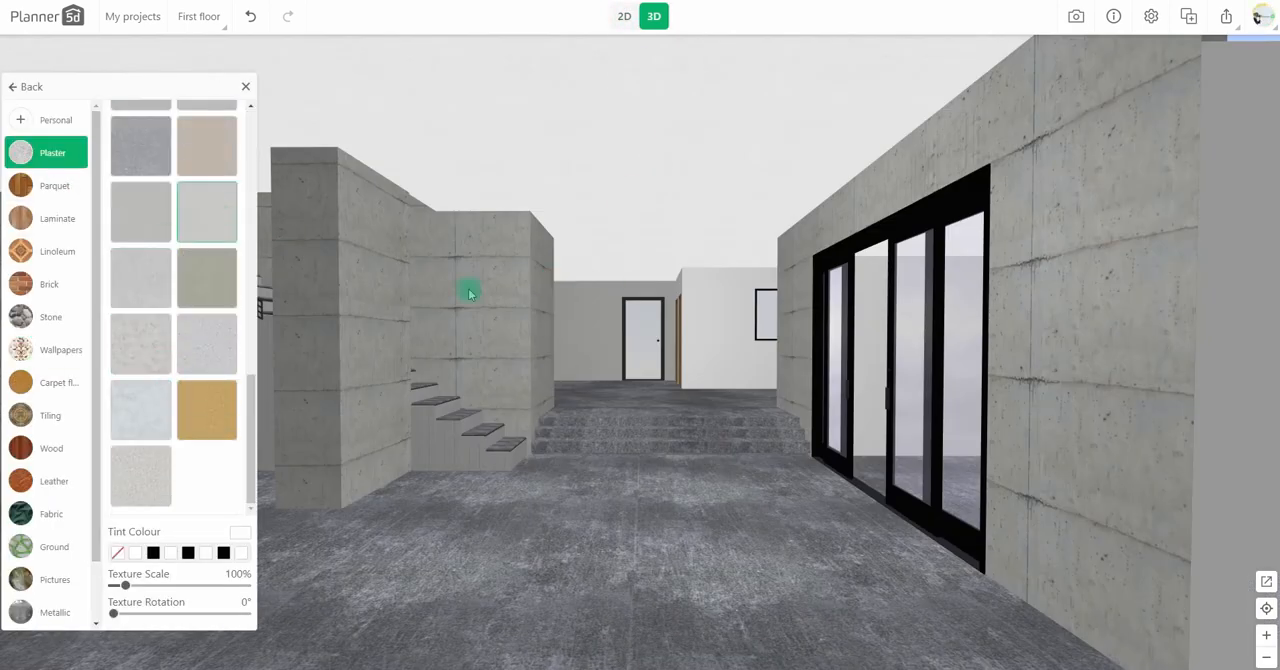
Step: Add a straight 300 cm wide kitchen set with a hood against the rear room's back wall and compare it with the reference photo
{"action": "left_click", "coordinate": [622, 18]}
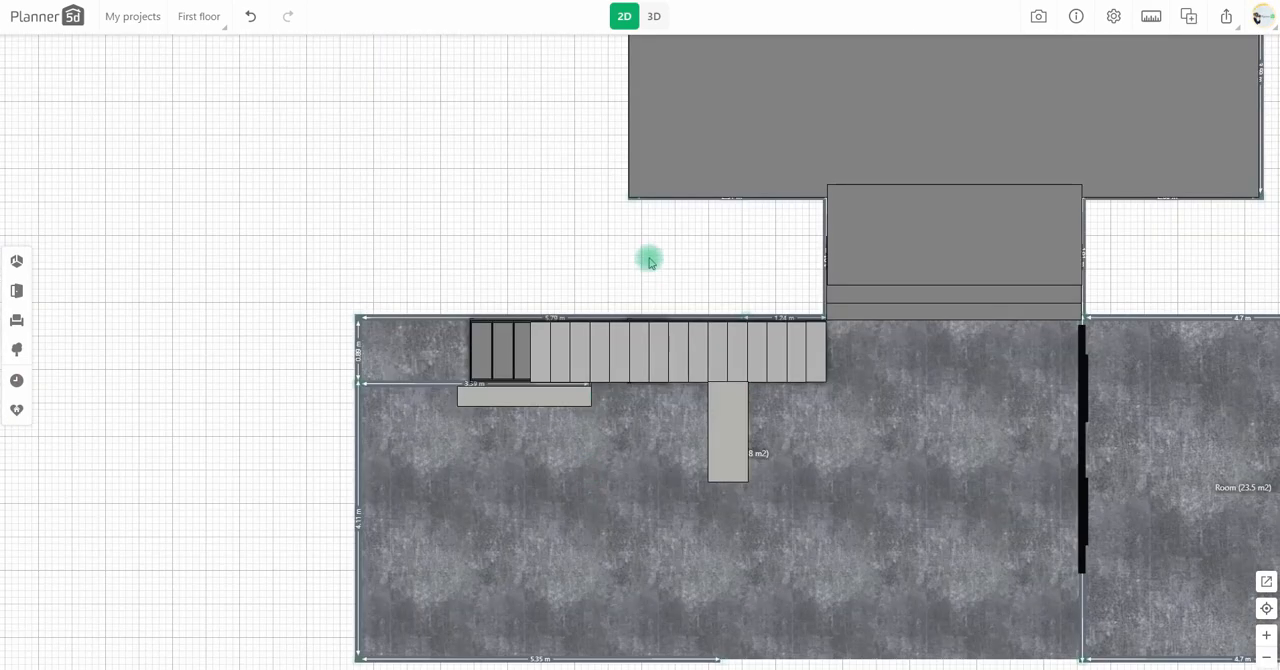
{"action": "left_click", "coordinate": [15, 333]}
{"action": "left_click", "coordinate": [91, 331]}
{"action": "left_click", "coordinate": [129, 166]}
{"action": "left_click", "coordinate": [51, 88]}
{"action": "left_click", "coordinate": [98, 214]}
{"action": "scroll", "coordinate": [137, 289], "scroll_direction": "down", "scroll_amount": 5}
{"action": "left_click_drag", "start_coordinate": [168, 335], "coordinate": [426, 292]}
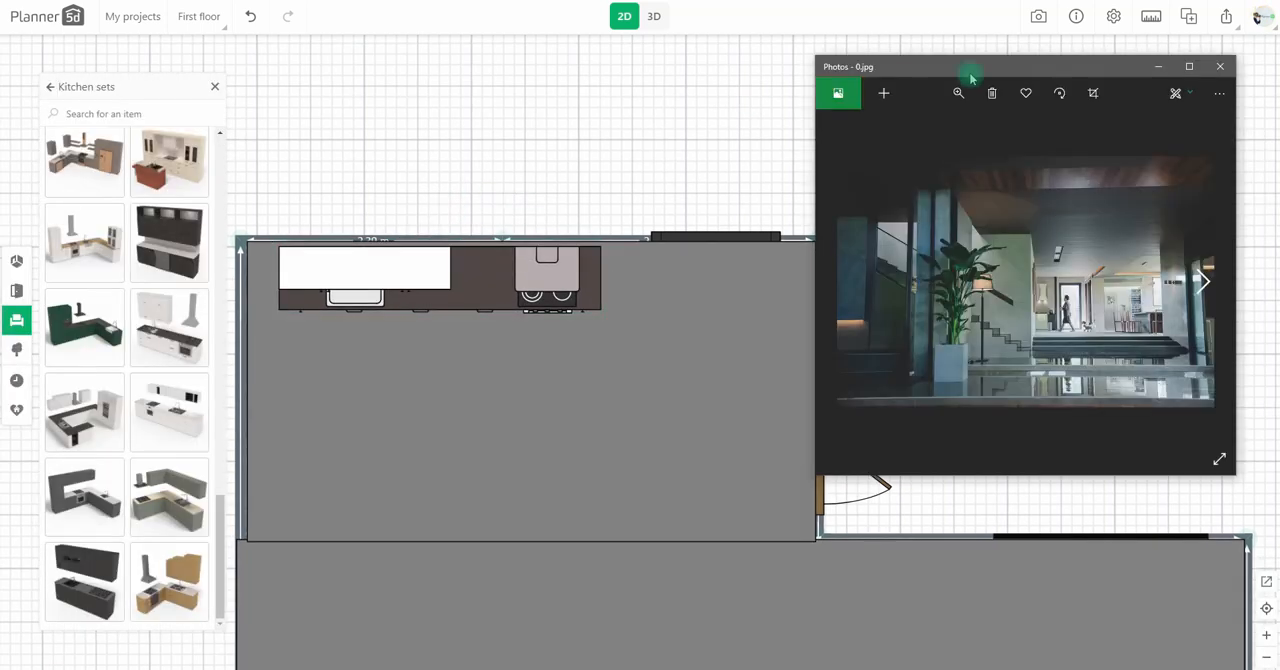
{"action": "left_click_drag", "start_coordinate": [971, 77], "coordinate": [978, 70]}
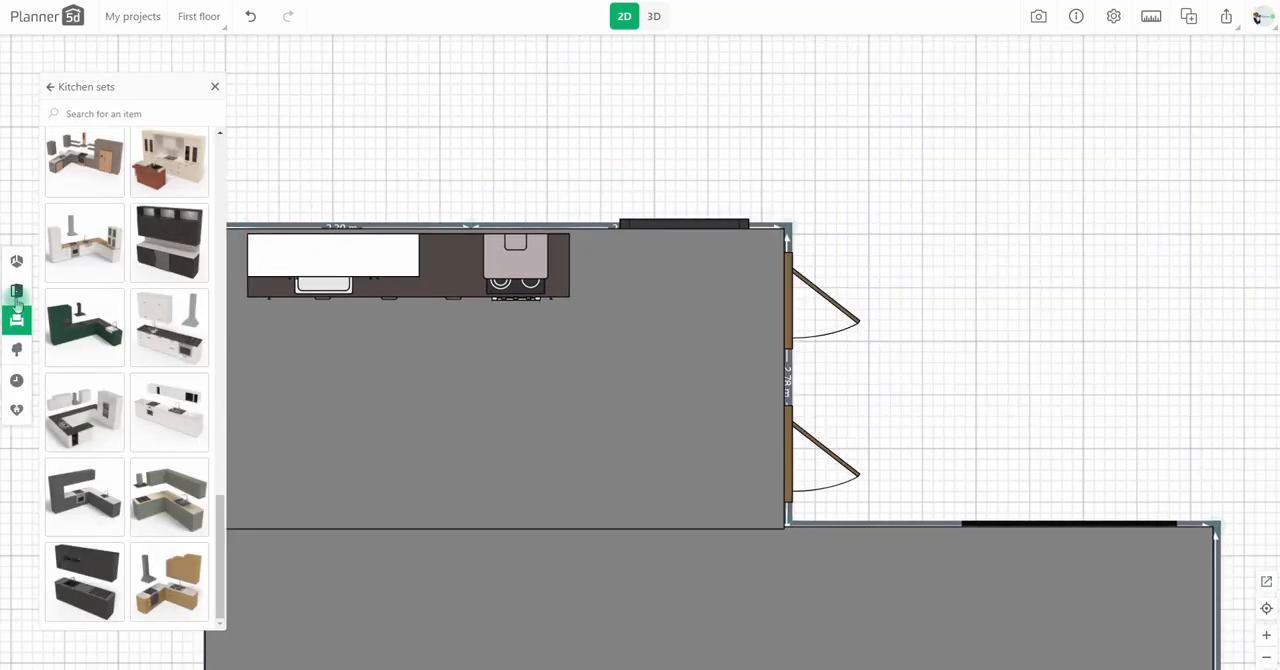
Step: Add a base kitchen cabinet flush with the stove end of the kitchen set
{"action": "left_click", "coordinate": [49, 87]}
{"action": "left_click", "coordinate": [80, 143]}
{"action": "scroll", "coordinate": [132, 300], "scroll_direction": "down", "scroll_amount": 10}
{"action": "left_click_drag", "start_coordinate": [129, 327], "coordinate": [591, 264]}
Step: Check the kitchen against the reference photo in 3D and set the levitation of the kitchen set and cabinet to 42 cm
{"action": "left_click", "coordinate": [654, 16]}
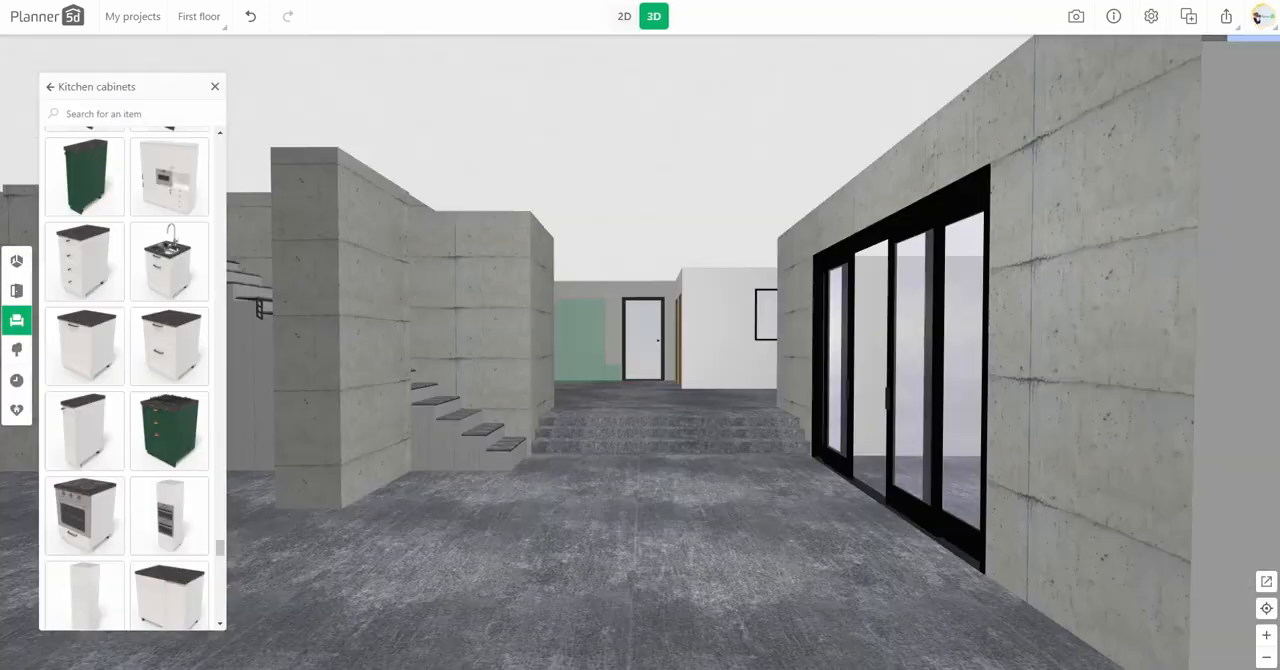
{"action": "key", "text": "alt+Tab"}
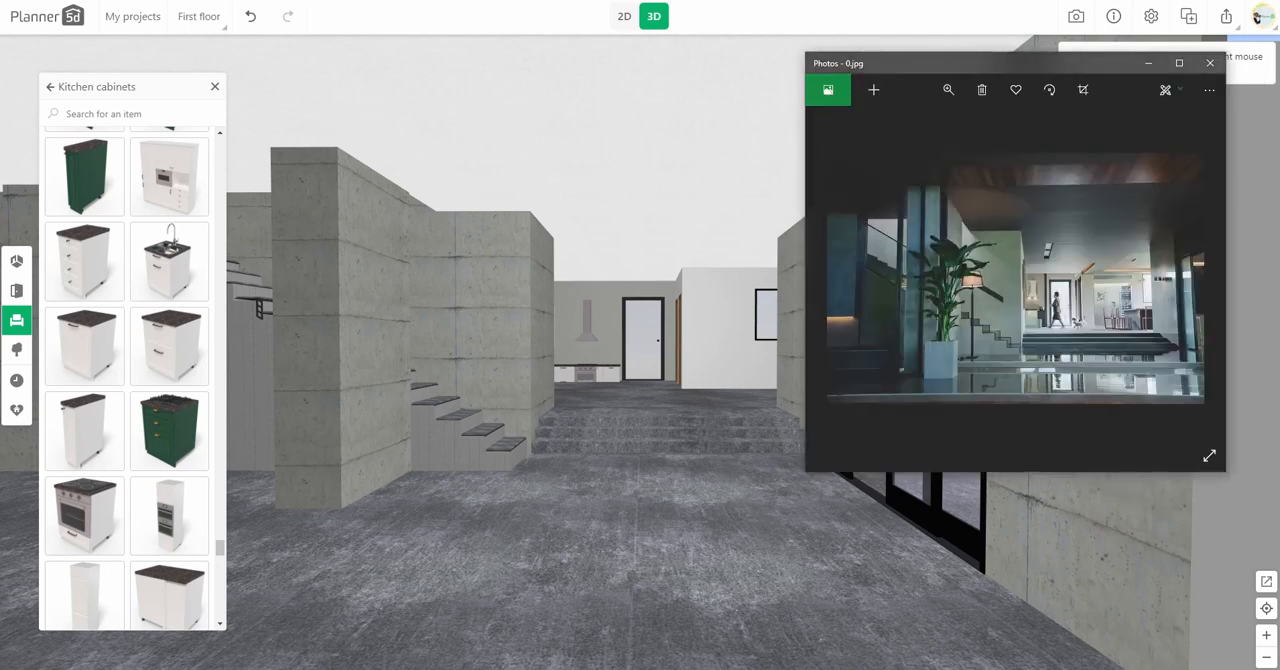
{"action": "key", "text": "alt+Tab"}
{"action": "left_click", "coordinate": [625, 376]}
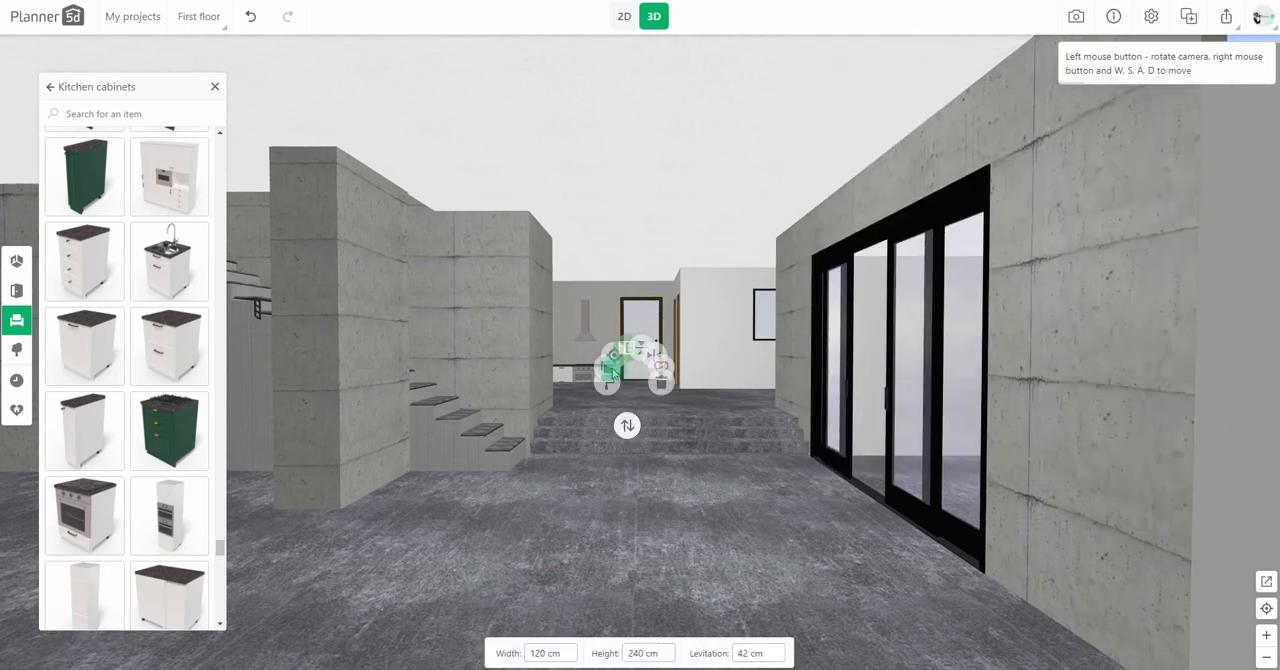
{"action": "left_click", "coordinate": [833, 653]}
{"action": "left_click", "coordinate": [668, 410]}
{"action": "left_click", "coordinate": [836, 653]}
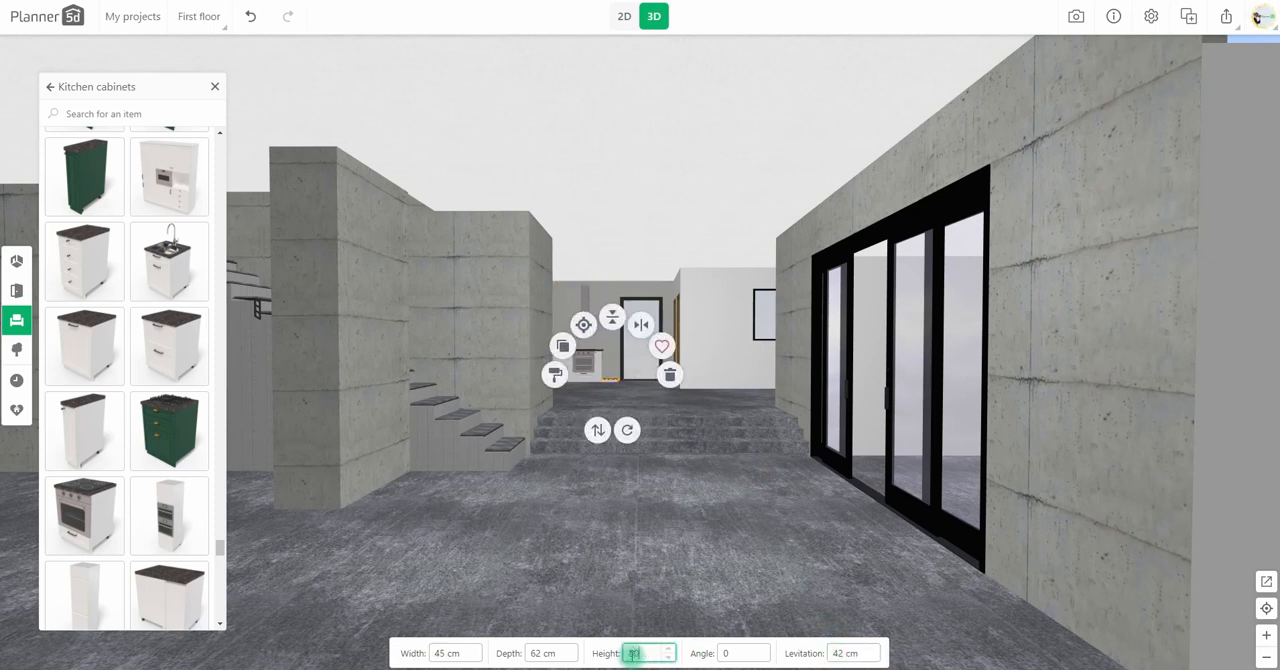
Step: Change the material colour of the added base cabinet to blue
{"action": "left_click", "coordinate": [554, 376]}
{"action": "left_click", "coordinate": [98, 176]}
{"action": "left_click", "coordinate": [140, 229]}
{"action": "left_click", "coordinate": [117, 168]}
{"action": "left_click", "coordinate": [95, 389]}
{"action": "left_click", "coordinate": [600, 545]}
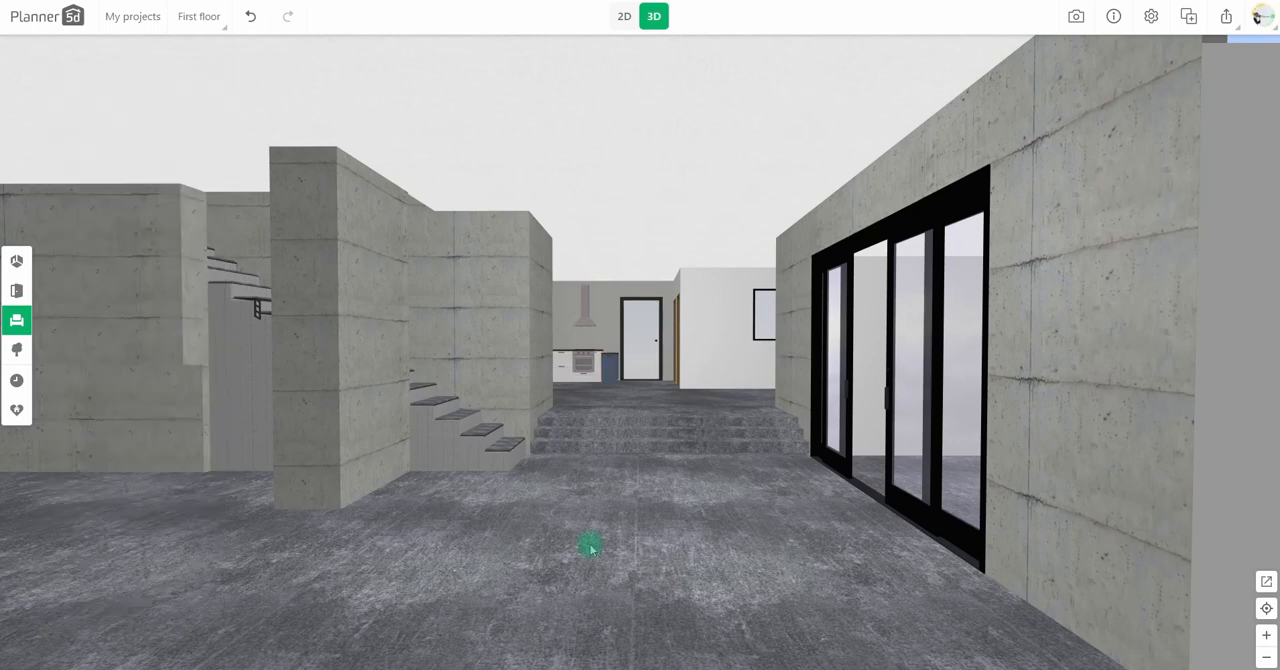
Step: Add a chair with an orange seat to the middle of the raised floor area in 2D
{"action": "left_click", "coordinate": [624, 16]}
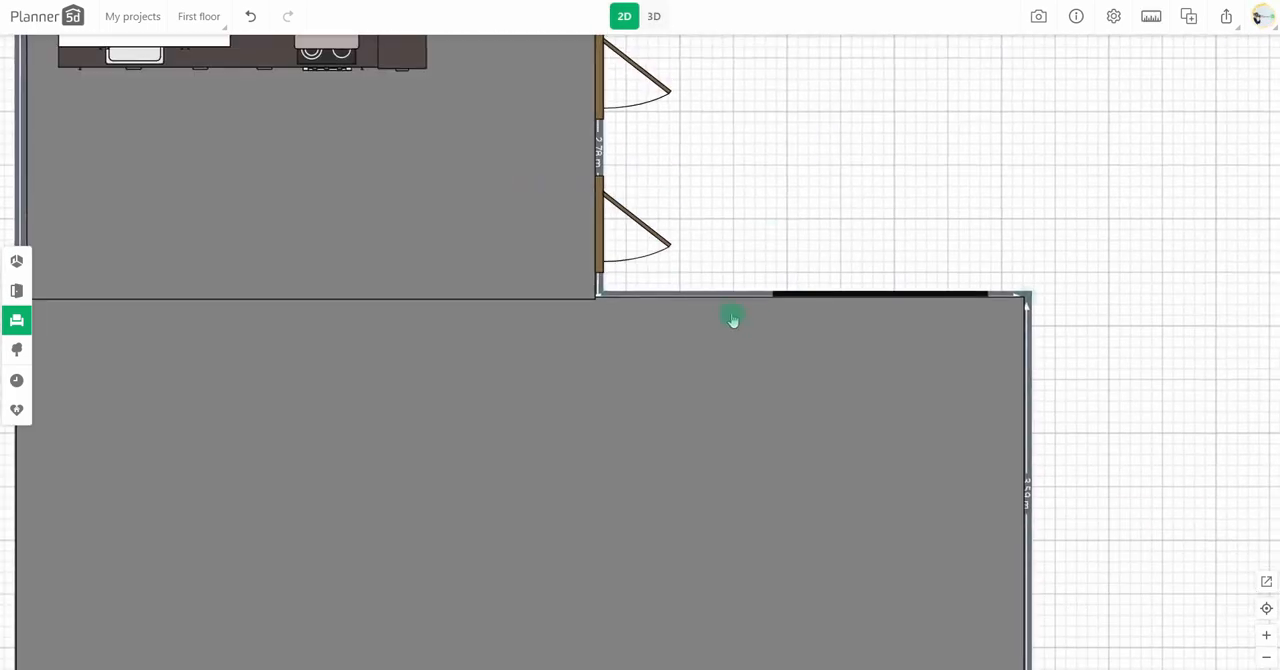
{"action": "left_click", "coordinate": [30, 336]}
{"action": "left_click", "coordinate": [89, 211]}
{"action": "left_click", "coordinate": [89, 166]}
{"action": "scroll", "coordinate": [144, 365], "scroll_direction": "down", "scroll_amount": 3}
{"action": "left_click_drag", "start_coordinate": [144, 369], "coordinate": [494, 292]}
Step: Add a base kitchen cabinet beside the orange chair, rotated -90°, with 170 cm width and 80 cm depth
{"action": "left_click", "coordinate": [22, 315]}
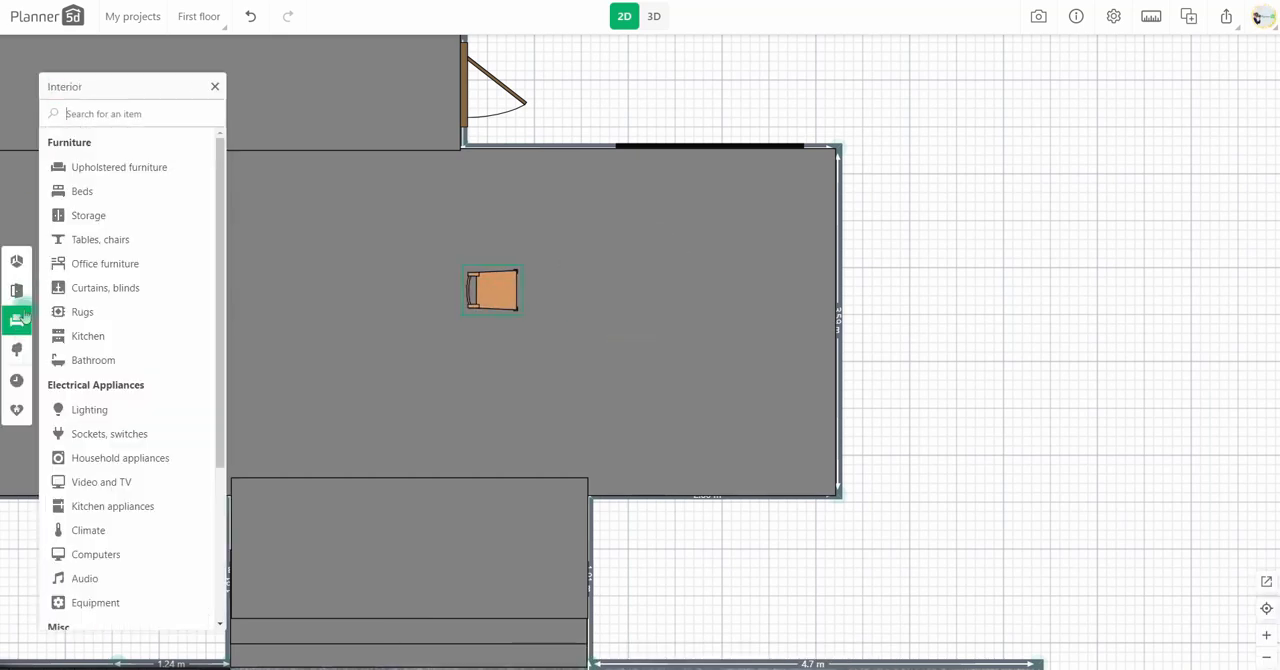
{"action": "left_click", "coordinate": [96, 336]}
{"action": "left_click", "coordinate": [96, 165]}
{"action": "scroll", "coordinate": [146, 347], "scroll_direction": "down", "scroll_amount": 5}
{"action": "left_click_drag", "start_coordinate": [171, 329], "coordinate": [557, 280]}
{"action": "mouse_move", "coordinate": [557, 343]}
{"action": "left_mouse_down"}
{"action": "mouse_move", "coordinate": [630, 337]}
{"action": "mouse_move", "coordinate": [560, 345]}
{"action": "left_mouse_up"}
{"action": "double_click", "coordinate": [443, 653]}
{"action": "type", "text": "170"}
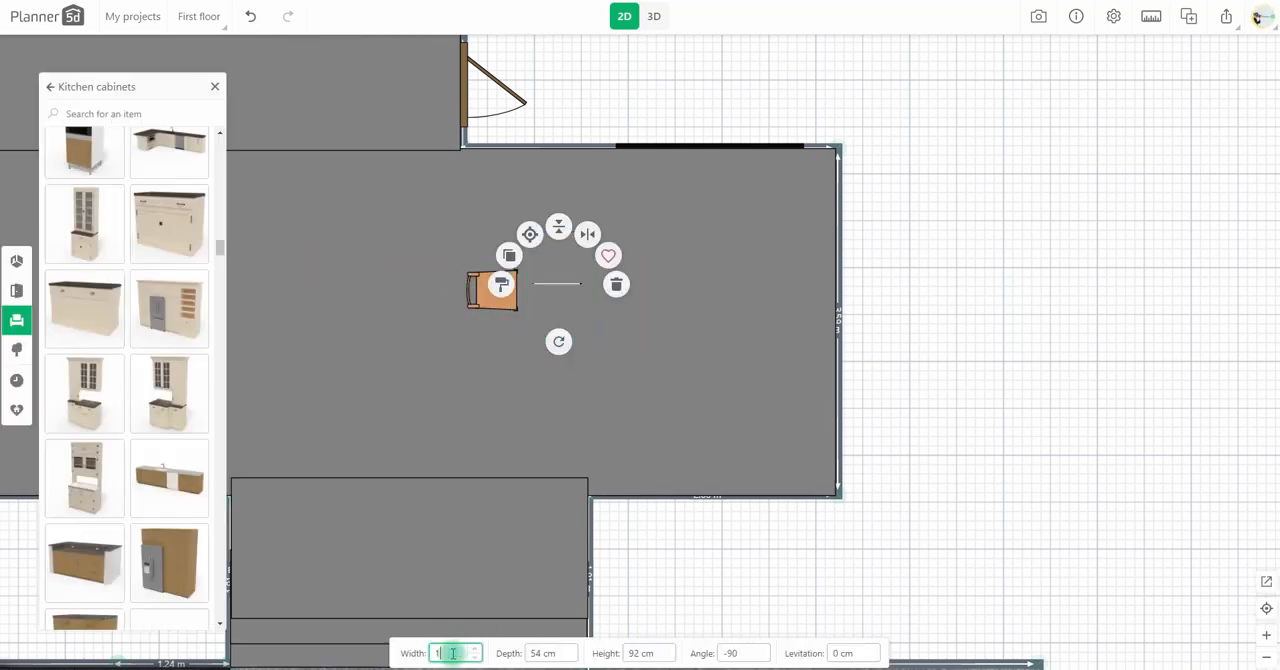
{"action": "type", "text": "80"}
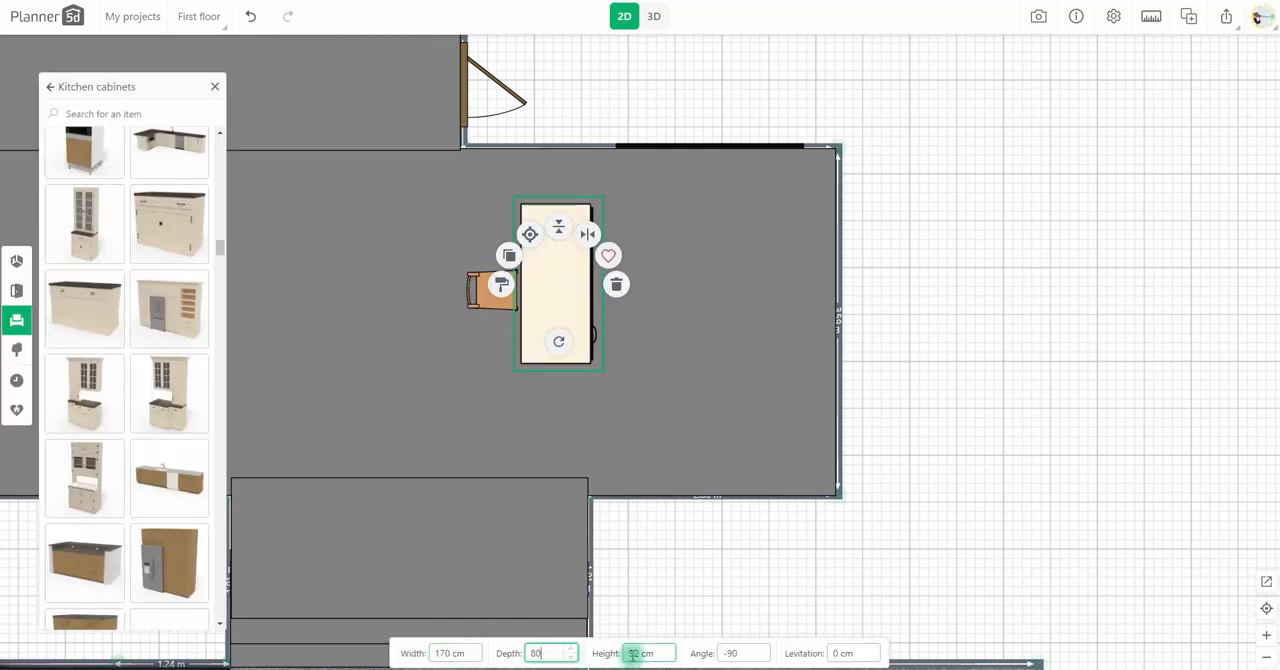
Step: Reposition the cabinet and chair slightly, and set the cabinet's height to 80 cm and levitation to 40 cm
{"action": "left_click_drag", "start_coordinate": [565, 297], "coordinate": [566, 323]}
{"action": "left_click", "coordinate": [497, 297]}
{"action": "left_click_drag", "start_coordinate": [495, 296], "coordinate": [486, 316]}
{"action": "left_click", "coordinate": [653, 16]}
{"action": "left_click", "coordinate": [745, 386]}
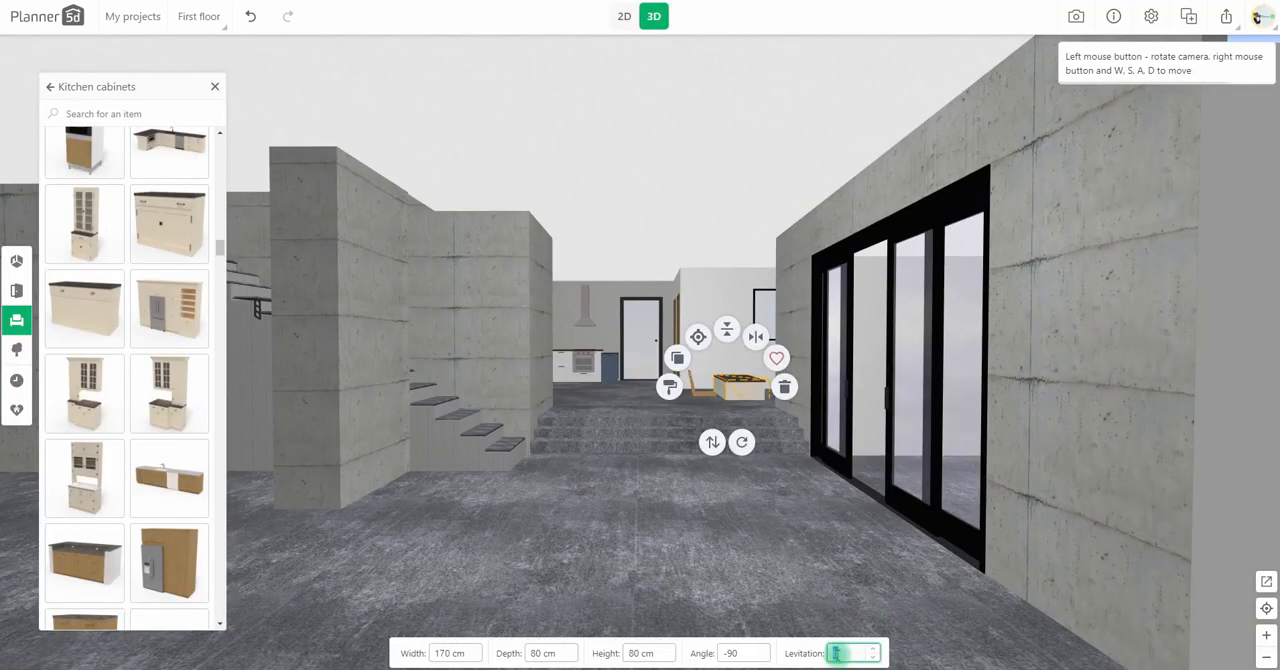
Step: Replace the chair's light wood material with a darker brown wood texture
{"action": "left_click", "coordinate": [703, 400]}
{"action": "left_click", "coordinate": [645, 395]}
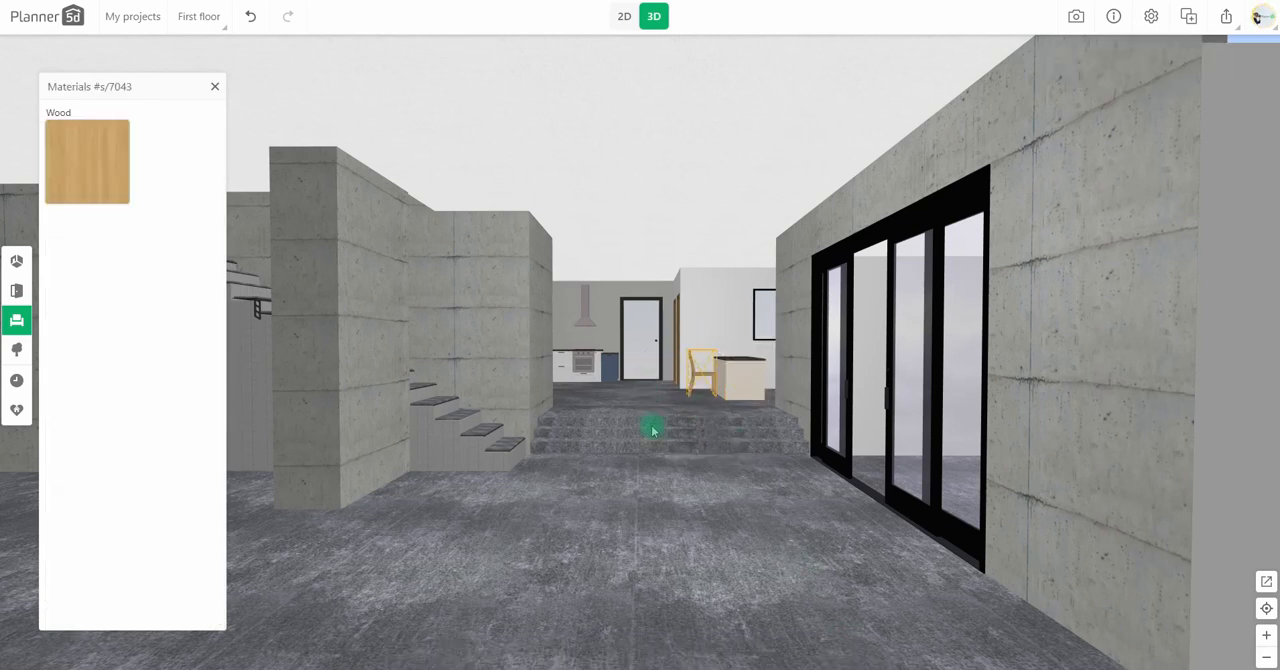
{"action": "left_click", "coordinate": [82, 185]}
{"action": "scroll", "coordinate": [186, 354], "scroll_direction": "down", "scroll_amount": 10}
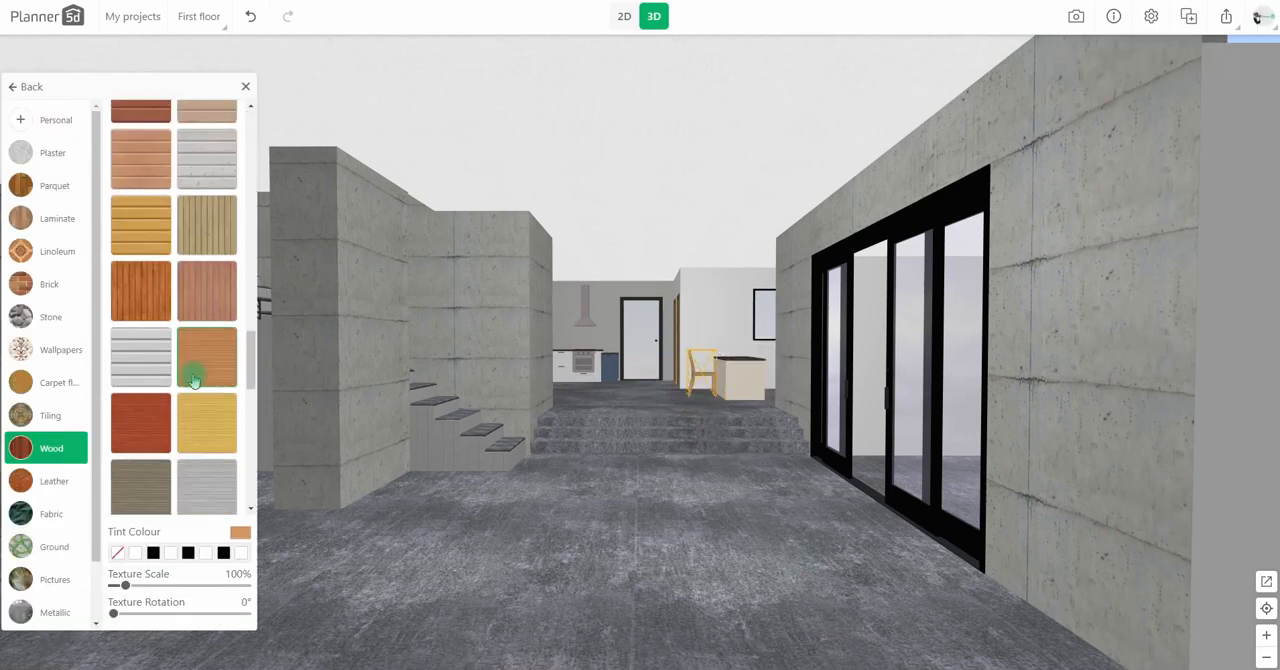
Step: Move the island cabinet and the chair further into the raised area in 2D, and check their placement in 3D
{"action": "left_click", "coordinate": [624, 16]}
{"action": "left_click_drag", "start_coordinate": [574, 342], "coordinate": [595, 371]}
{"action": "left_click_drag", "start_coordinate": [493, 309], "coordinate": [515, 308]}
{"action": "left_click", "coordinate": [654, 16]}
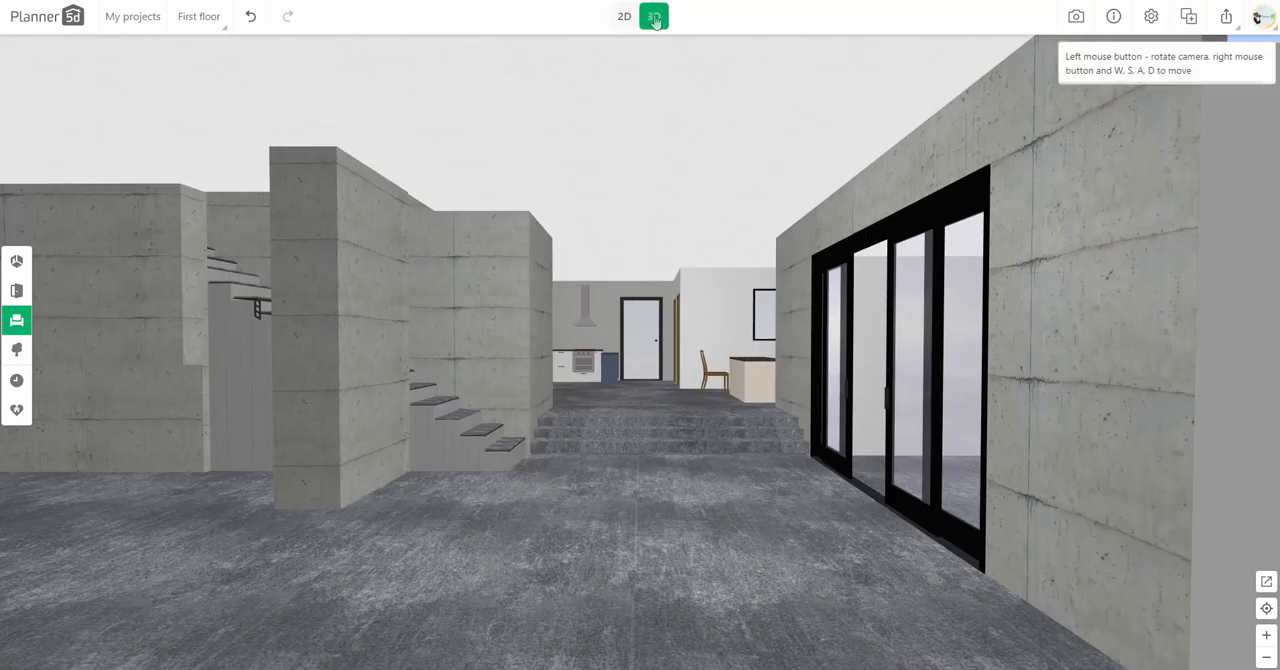
Step: Duplicate the brown chair twice and line up the three chairs along the island cabinet's long side
{"action": "left_click", "coordinate": [628, 20]}
{"action": "left_click", "coordinate": [514, 309]}
{"action": "left_click", "coordinate": [464, 280]}
{"action": "mouse_move", "coordinate": [512, 298]}
{"action": "left_mouse_down"}
{"action": "mouse_move", "coordinate": [514, 349]}
{"action": "mouse_move", "coordinate": [499, 300]}
{"action": "left_mouse_up"}
{"action": "left_click_drag", "start_coordinate": [523, 350], "coordinate": [511, 400]}
{"action": "left_click", "coordinate": [513, 346]}
{"action": "left_click", "coordinate": [454, 325]}
Step: Add a tall white kitchen cabinet with built-in oven by the upper wall of the raised room, 140 cm wide
{"action": "left_click_drag", "start_coordinate": [553, 110], "coordinate": [591, 134]}
{"action": "left_click", "coordinate": [16, 316]}
{"action": "left_click", "coordinate": [90, 334]}
{"action": "left_click", "coordinate": [107, 220]}
{"action": "scroll", "coordinate": [108, 385], "scroll_direction": "down", "scroll_amount": 15}
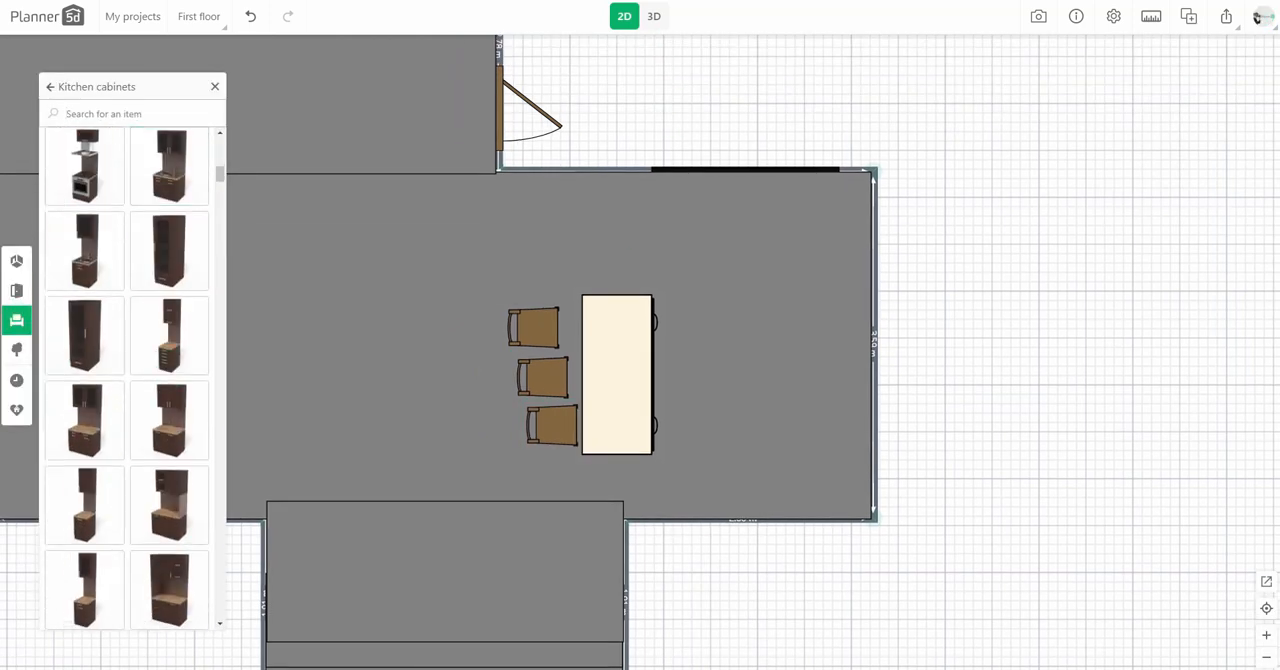
{"action": "left_click_drag", "start_coordinate": [108, 385], "coordinate": [592, 211]}
{"action": "left_click", "coordinate": [443, 651]}
{"action": "type", "text": "140"}
Step: Shift the window clear of the tall cabinet, align the cabinet with the wall, and raise it onto the platform
{"action": "left_click_drag", "start_coordinate": [727, 165], "coordinate": [700, 165]}
{"action": "left_click", "coordinate": [594, 209]}
{"action": "left_click_drag", "start_coordinate": [594, 209], "coordinate": [599, 208]}
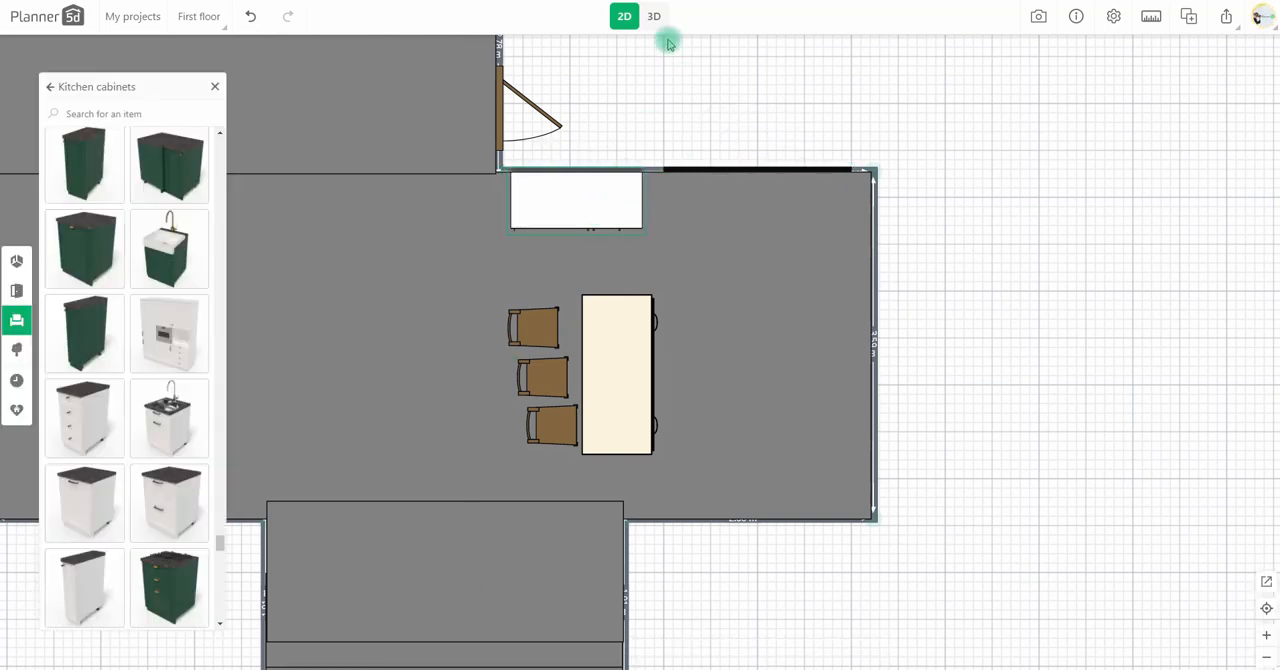
{"action": "left_click", "coordinate": [654, 16]}
{"action": "left_click", "coordinate": [838, 653]}
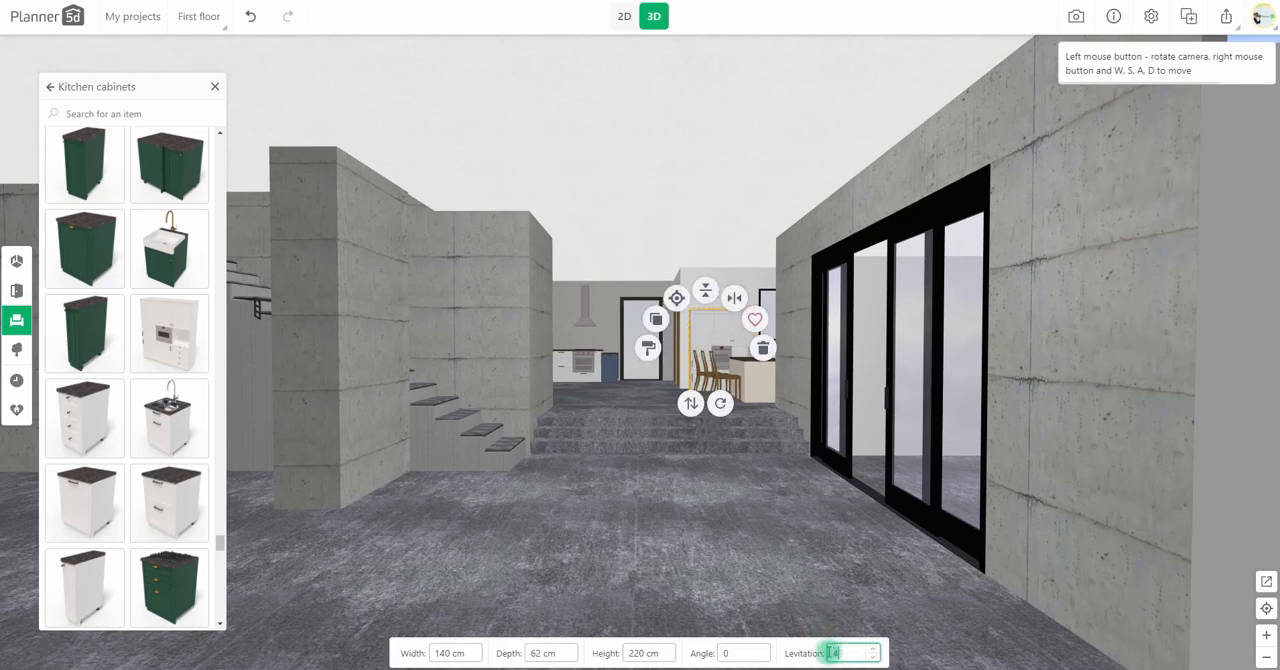
{"action": "left_click", "coordinate": [623, 16]}
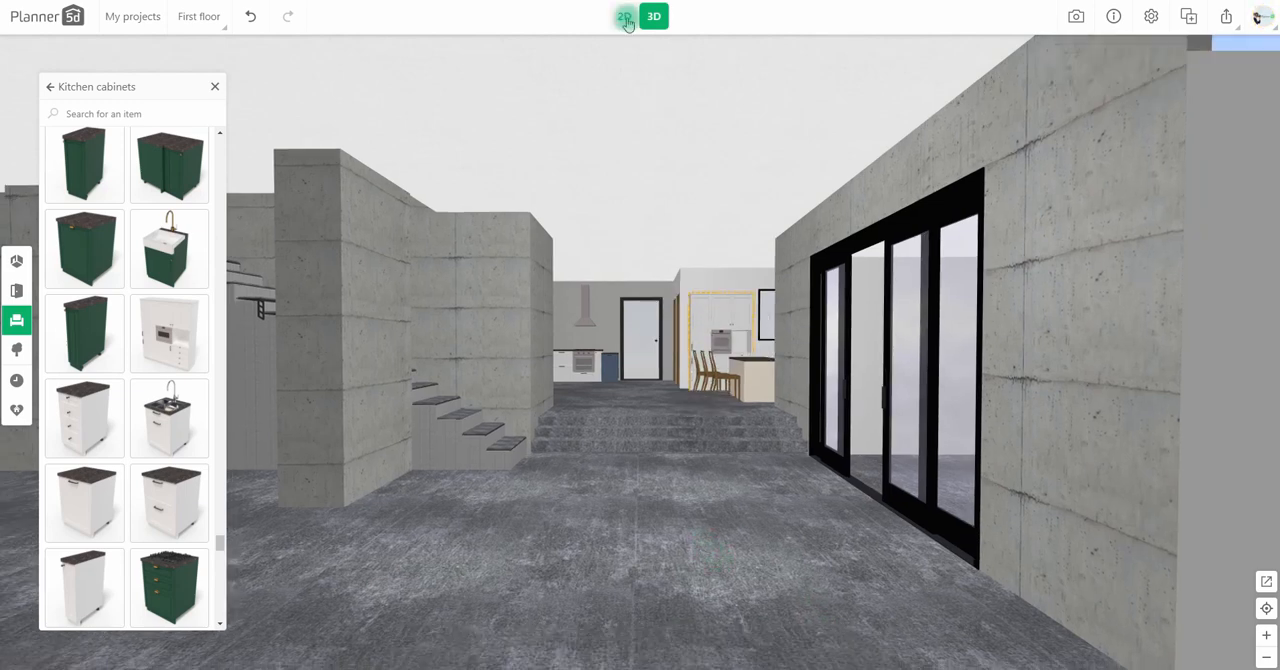
Step: Duplicate a step slab into the room below the stairs and set it to 500 cm wide, 240 cm deep, 15 cm high and 0 levitation
{"action": "scroll", "coordinate": [697, 370], "scroll_direction": "up", "scroll_amount": 5}
{"action": "scroll", "coordinate": [697, 370], "scroll_direction": "down", "scroll_amount": 2}
{"action": "left_click_drag", "start_coordinate": [697, 370], "coordinate": [785, 437]}
{"action": "left_click", "coordinate": [785, 188]}
{"action": "left_click_drag", "start_coordinate": [791, 185], "coordinate": [796, 402]}
{"action": "scroll", "coordinate": [712, 426], "scroll_direction": "up", "scroll_amount": 1}
{"action": "double_click", "coordinate": [445, 651]}
{"action": "type", "text": "500250"}
{"action": "left_click_drag", "start_coordinate": [726, 366], "coordinate": [686, 366]}
{"action": "type", "text": "240"}
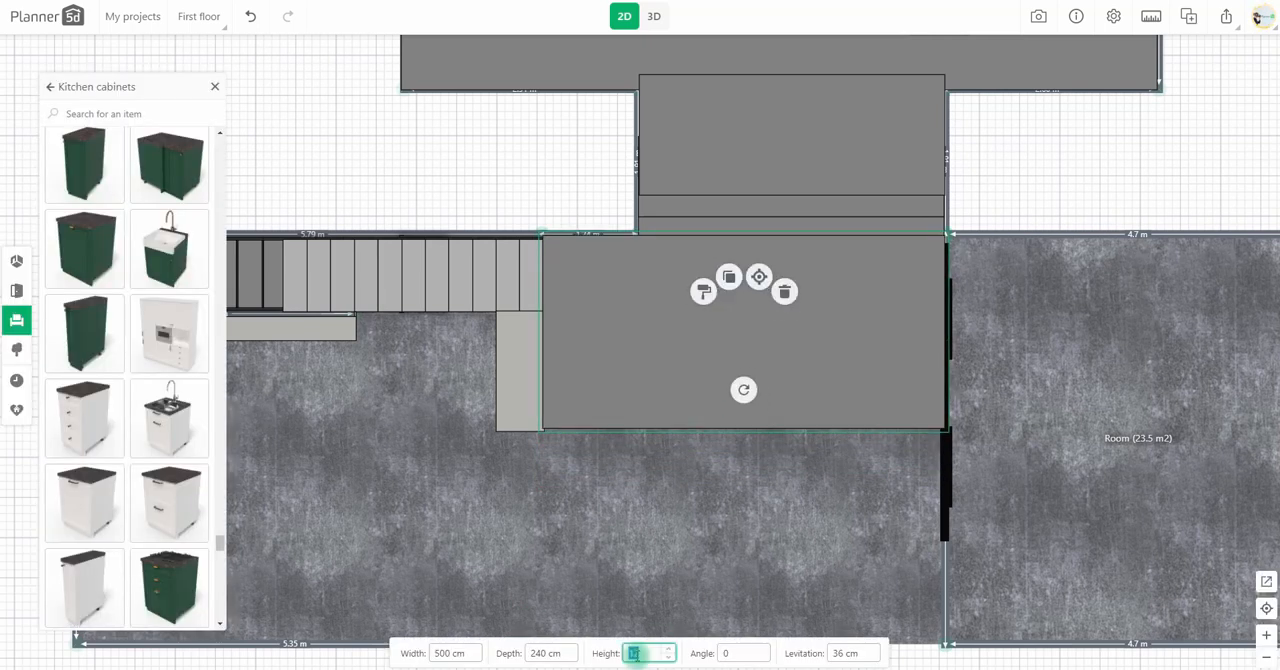
Step: Set the black sliding door's width to 230 cm and align the door with the end of the new slab
{"action": "left_click_drag", "start_coordinate": [961, 498], "coordinate": [672, 364]}
{"action": "left_click", "coordinate": [668, 474]}
{"action": "left_click", "coordinate": [540, 653]}
{"action": "left_click", "coordinate": [538, 652]}
{"action": "type", "text": "230"}
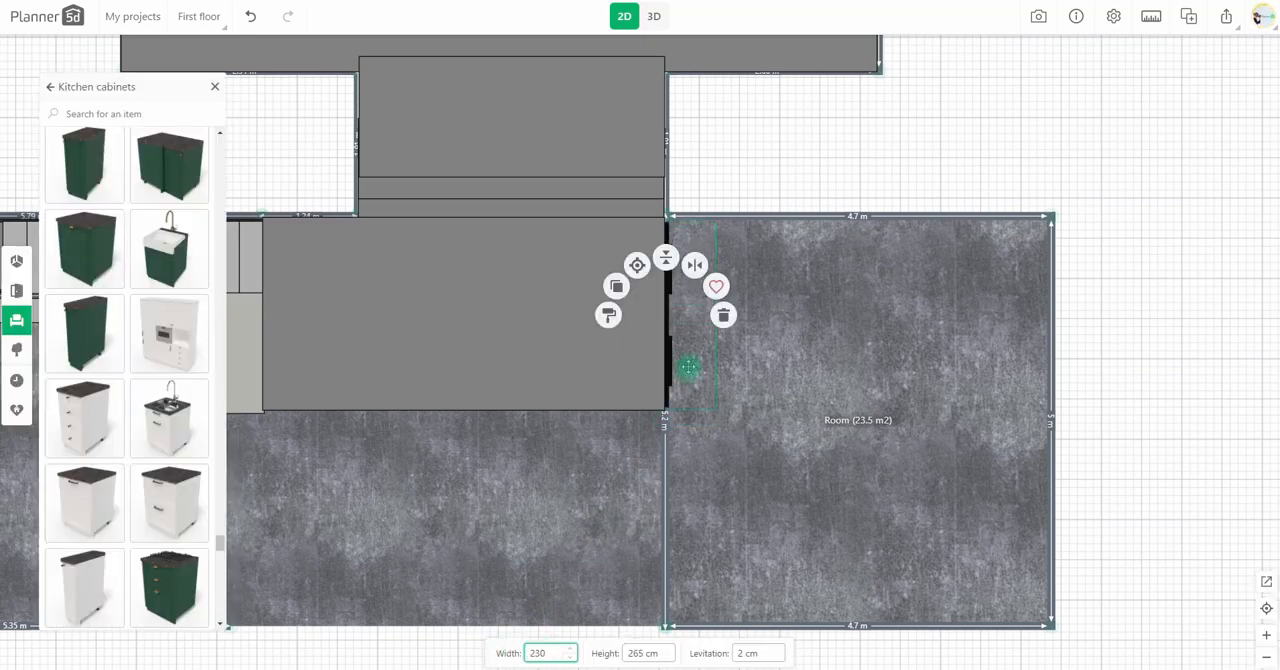
Step: Set the lower slab's depth to 245 cm, align it with the stair wall, and check it in 3D
{"action": "left_click", "coordinate": [575, 387]}
{"action": "type", "text": "245"}
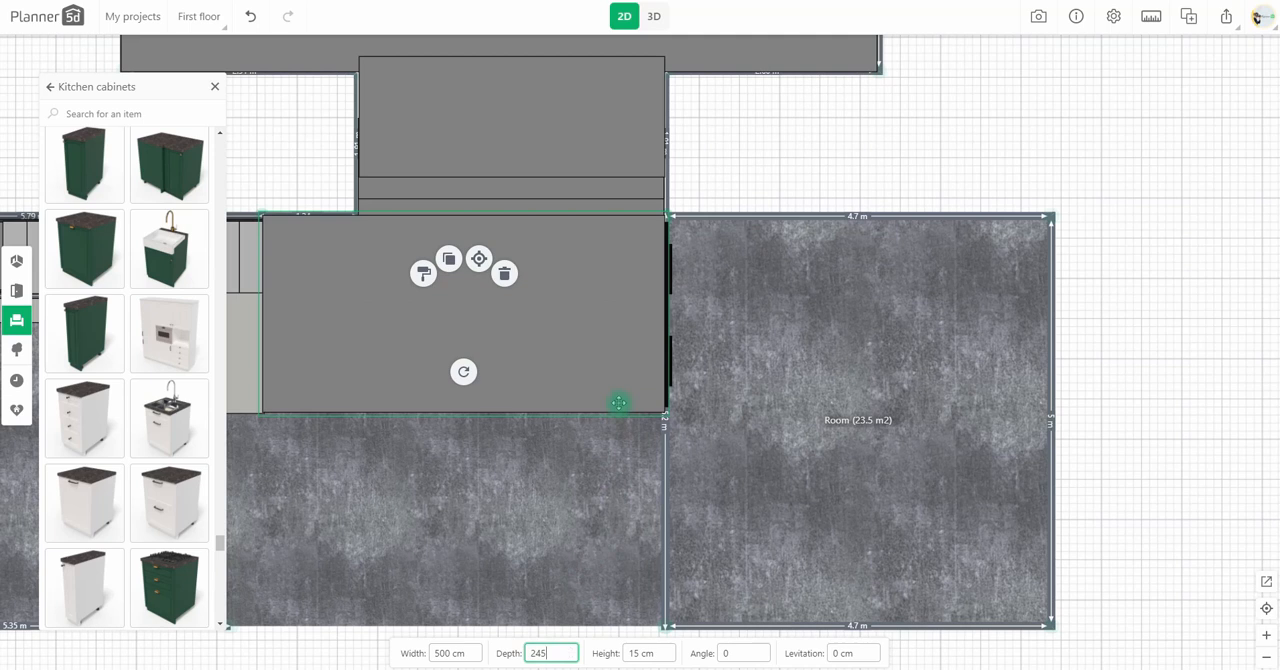
{"action": "left_click", "coordinate": [615, 401]}
{"action": "left_click", "coordinate": [848, 113]}
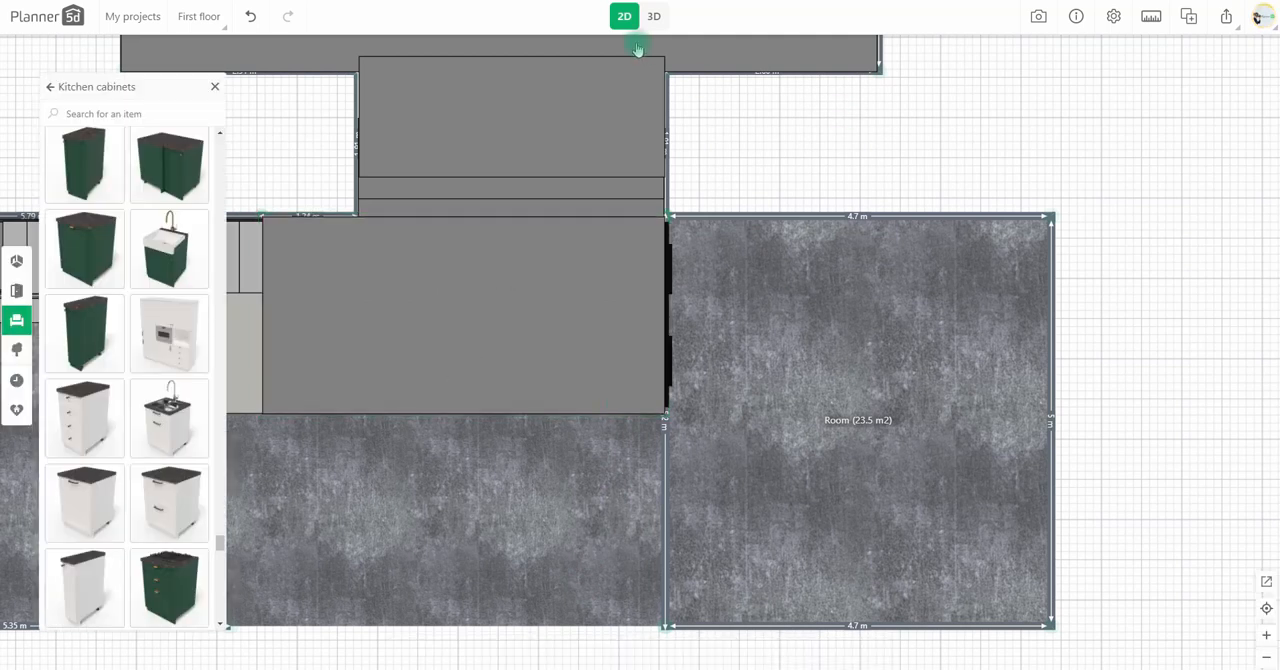
{"action": "left_click", "coordinate": [654, 16]}
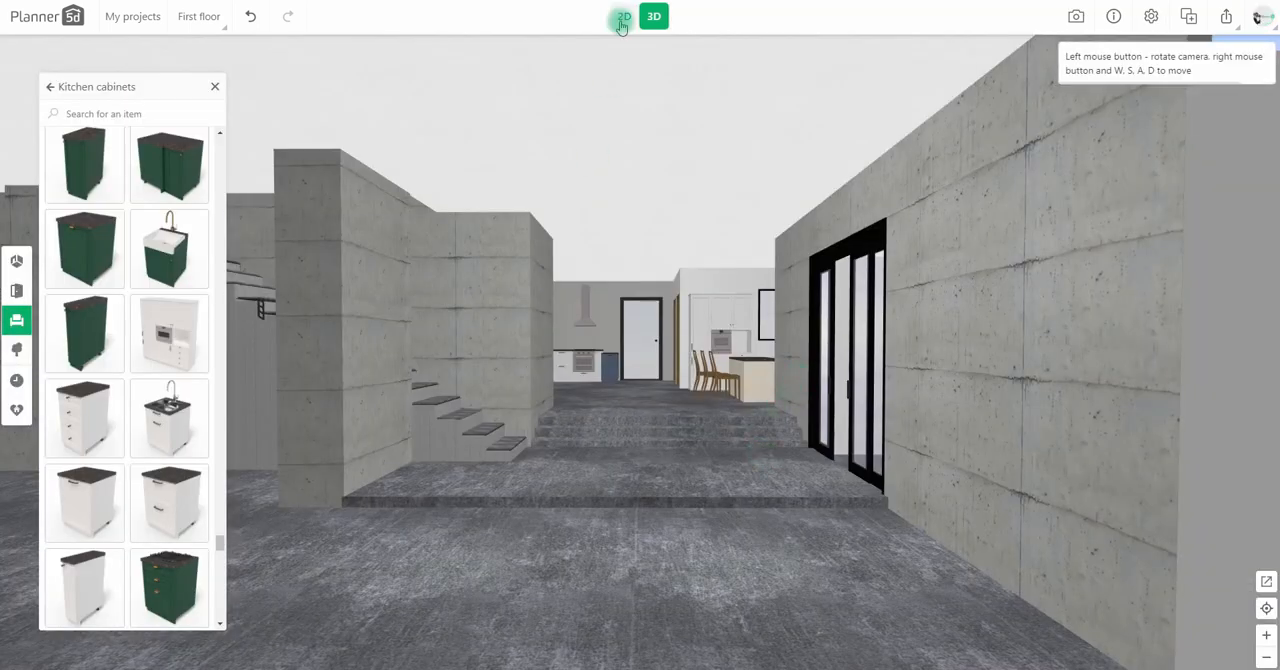
Step: Duplicate the lower slab, set the copy to 10 cm high and 1000 cm wide, and align it along the first slab's front edge
{"action": "left_click", "coordinate": [621, 18]}
{"action": "left_click", "coordinate": [756, 212]}
{"action": "left_click_drag", "start_coordinate": [756, 212], "coordinate": [718, 351]}
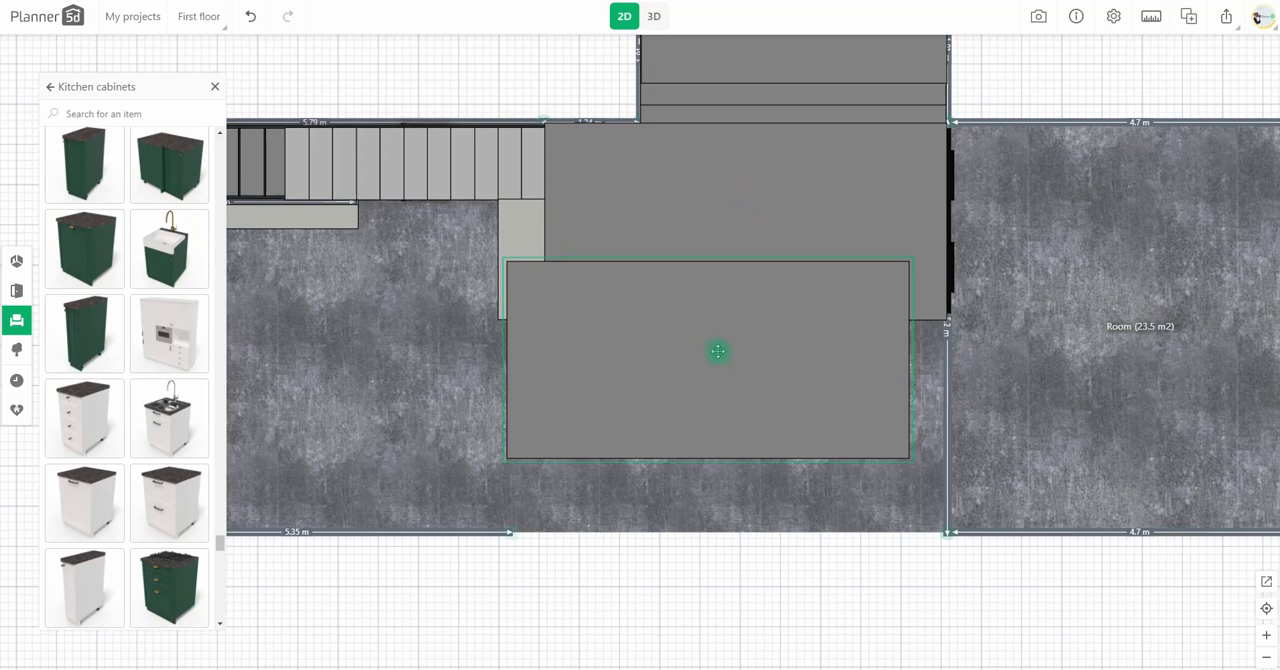
{"action": "left_click", "coordinate": [641, 653]}
{"action": "left_click_drag", "start_coordinate": [650, 392], "coordinate": [687, 447]}
{"action": "left_click", "coordinate": [485, 606]}
{"action": "left_click", "coordinate": [592, 480]}
{"action": "left_click", "coordinate": [443, 653]}
{"action": "type", "text": "1000"}
{"action": "left_click_drag", "start_coordinate": [586, 421], "coordinate": [409, 414]}
Step: Move the hidden wall segment in front of the slabs outward to extend the room's floor
{"action": "left_click", "coordinate": [857, 405]}
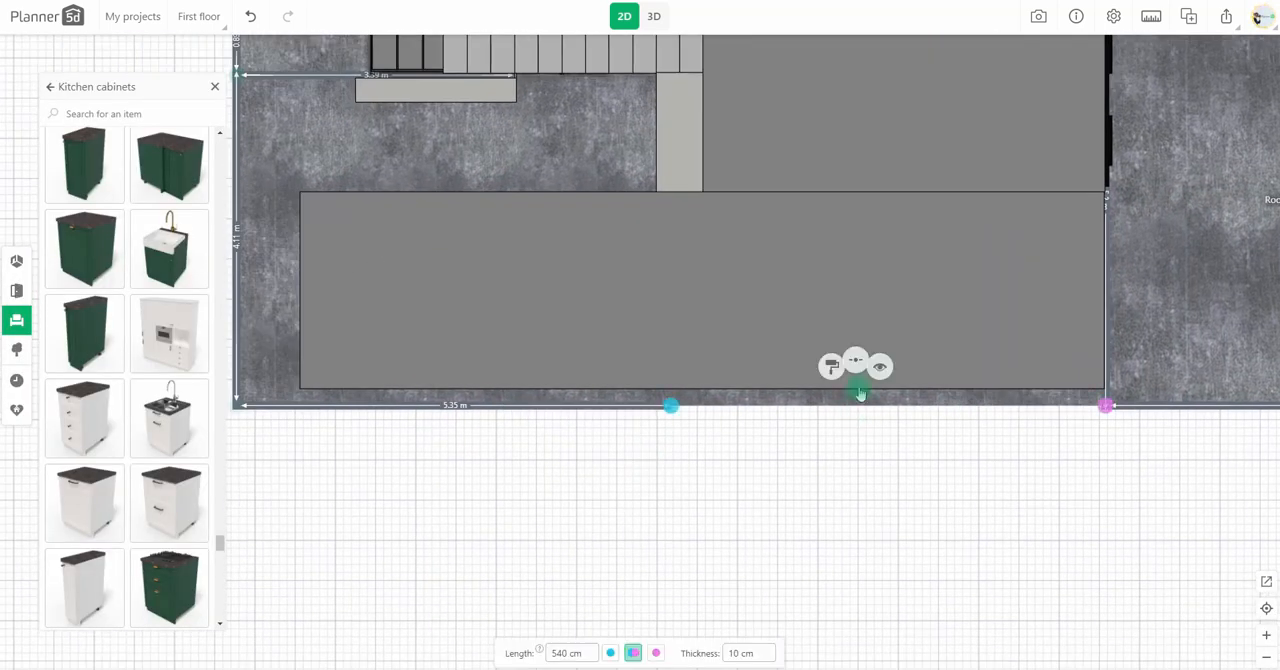
{"action": "left_click_drag", "start_coordinate": [886, 406], "coordinate": [1110, 488]}
{"action": "left_click", "coordinate": [846, 443]}
{"action": "left_click_drag", "start_coordinate": [794, 457], "coordinate": [671, 488]}
{"action": "left_click_drag", "start_coordinate": [660, 432], "coordinate": [499, 460]}
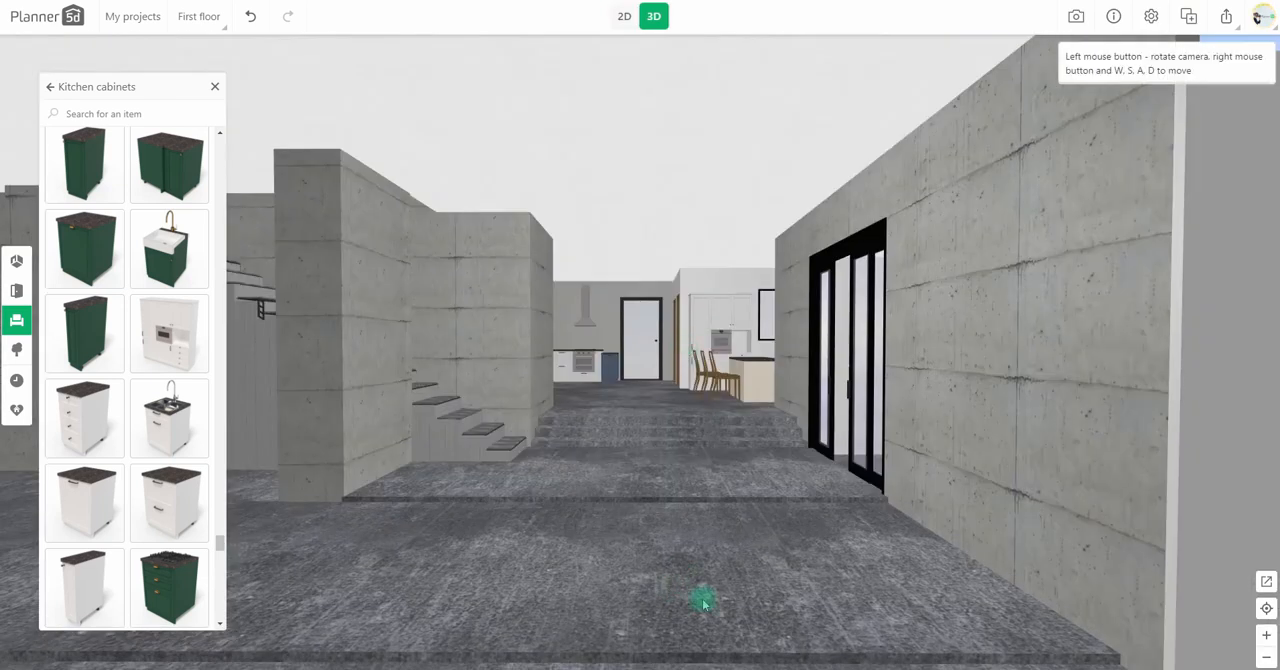
Step: Set the 1000 cm wide slab's height to 8 cm in 3D
{"action": "left_click", "coordinate": [668, 567]}
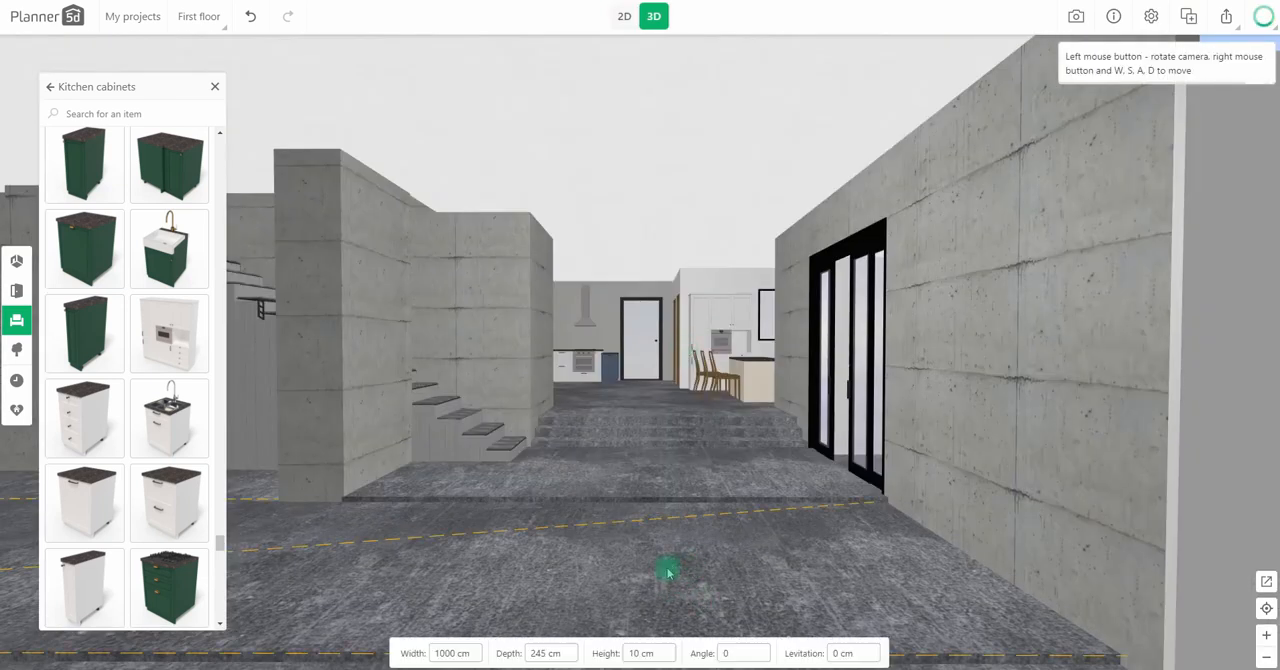
{"action": "left_click", "coordinate": [641, 653]}
{"action": "type", "text": "8"}
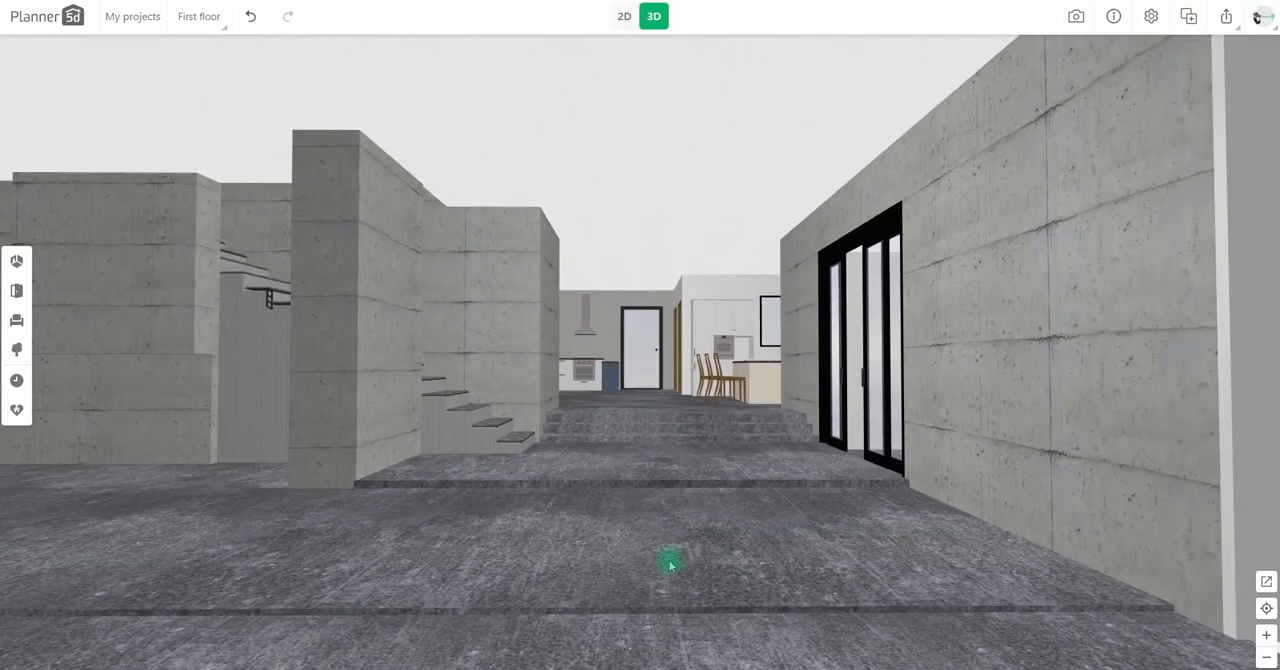
{"action": "left_click", "coordinate": [585, 538]}
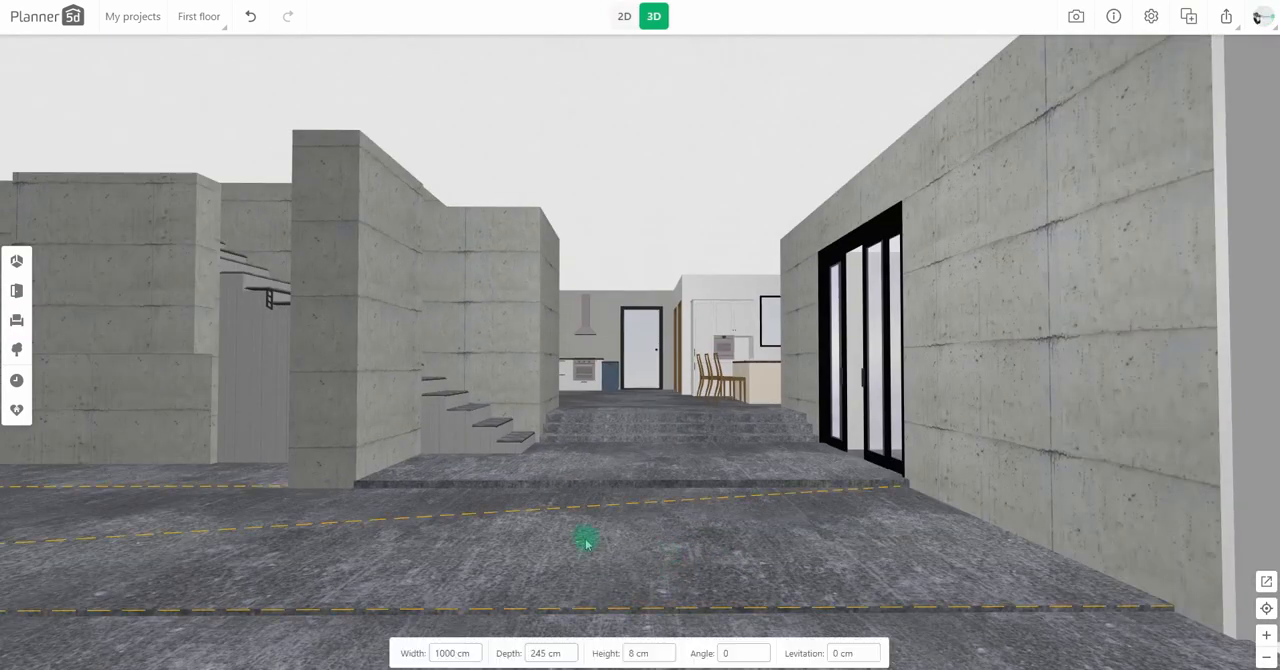
Step: Set the wide slab's depth to 100 cm and move it back against the upper slab's front edge
{"action": "left_click", "coordinate": [550, 651]}
{"action": "type", "text": "100"}
{"action": "left_click", "coordinate": [624, 16]}
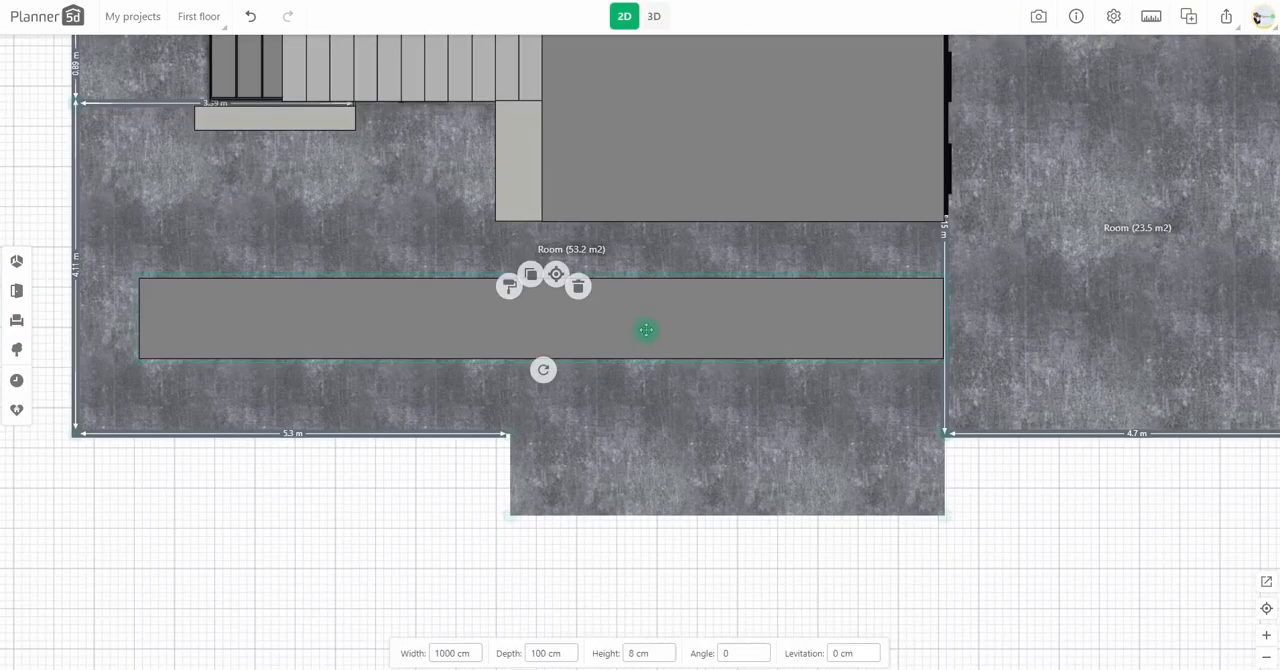
{"action": "left_click_drag", "start_coordinate": [649, 331], "coordinate": [649, 271]}
Step: Set the height of the 1000 cm wide front slab to 10 cm
{"action": "left_click", "coordinate": [655, 16]}
{"action": "left_click", "coordinate": [652, 493]}
{"action": "left_click", "coordinate": [637, 653]}
{"action": "type", "text": "10"}
{"action": "left_click", "coordinate": [665, 505]}
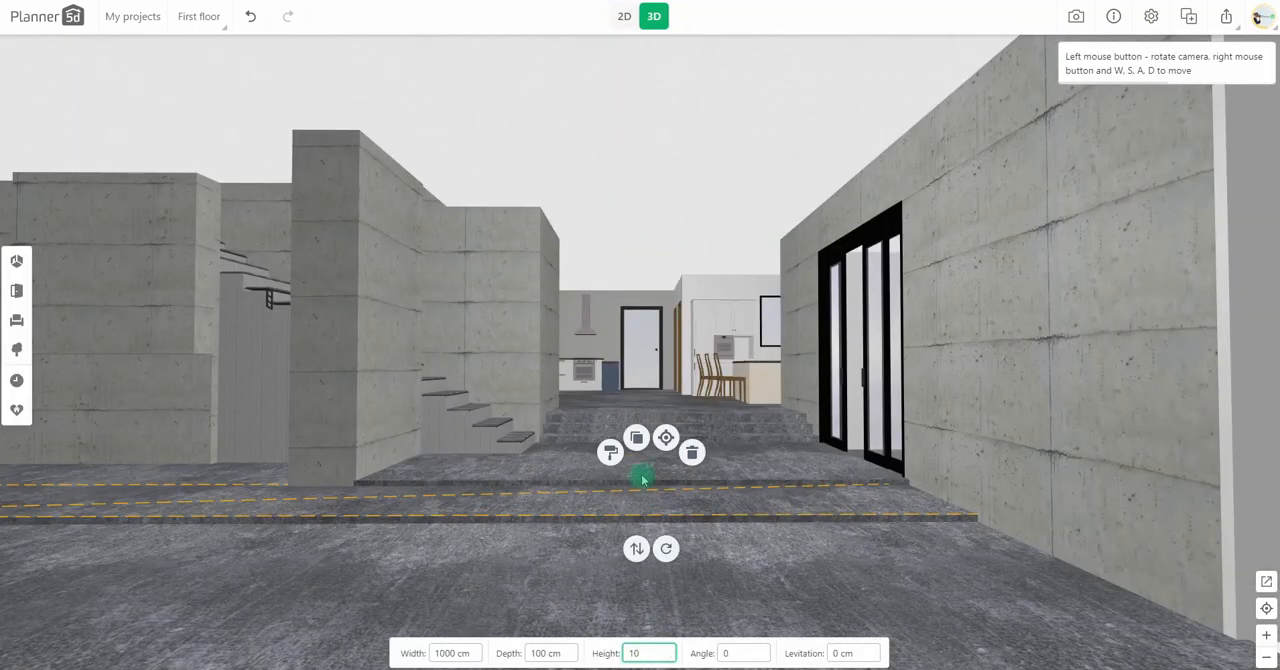
Step: Set the height of the 500 cm wide slab behind the front step to 16 cm
{"action": "left_click", "coordinate": [643, 480]}
{"action": "left_click", "coordinate": [635, 652]}
{"action": "type", "text": "10"}
{"action": "left_click", "coordinate": [803, 579]}
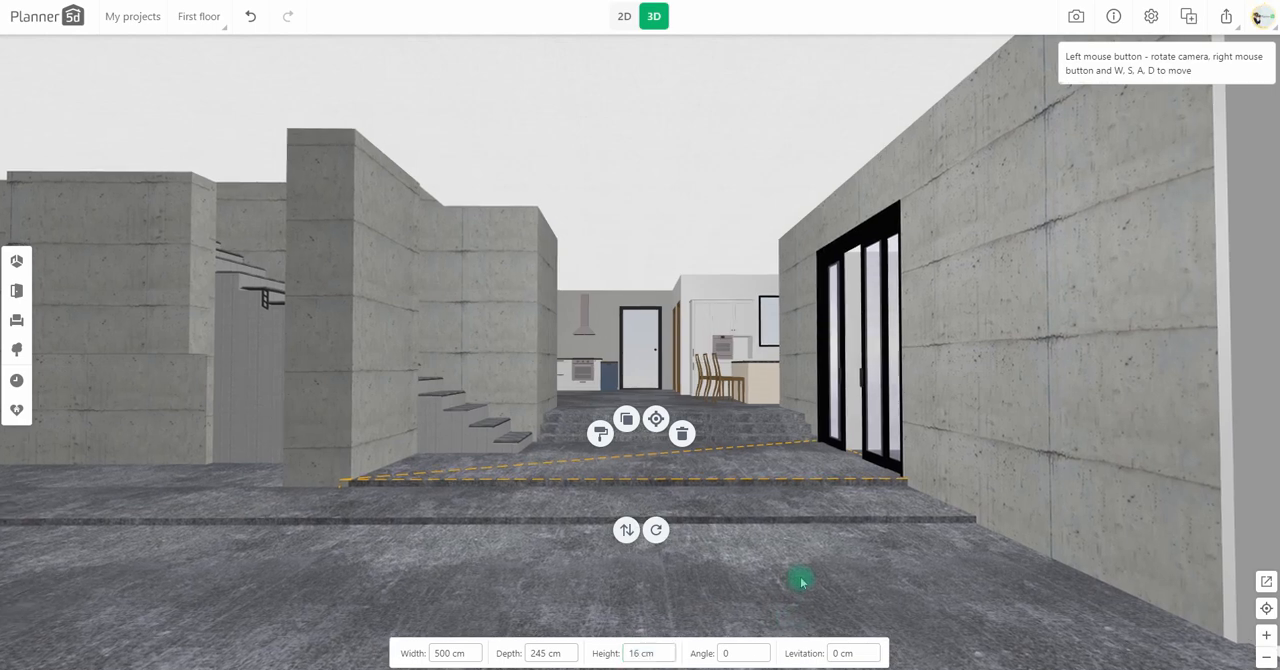
Step: Duplicate the wall block by the stairs, shrink it to a 7 × 5 cm post, and place it at the block's front end
{"action": "left_click", "coordinate": [624, 16]}
{"action": "left_click_drag", "start_coordinate": [519, 538], "coordinate": [586, 581]}
{"action": "scroll", "coordinate": [687, 261], "scroll_direction": "up", "scroll_amount": 4}
{"action": "left_click", "coordinate": [546, 234]}
{"action": "left_click_drag", "start_coordinate": [544, 215], "coordinate": [565, 374]}
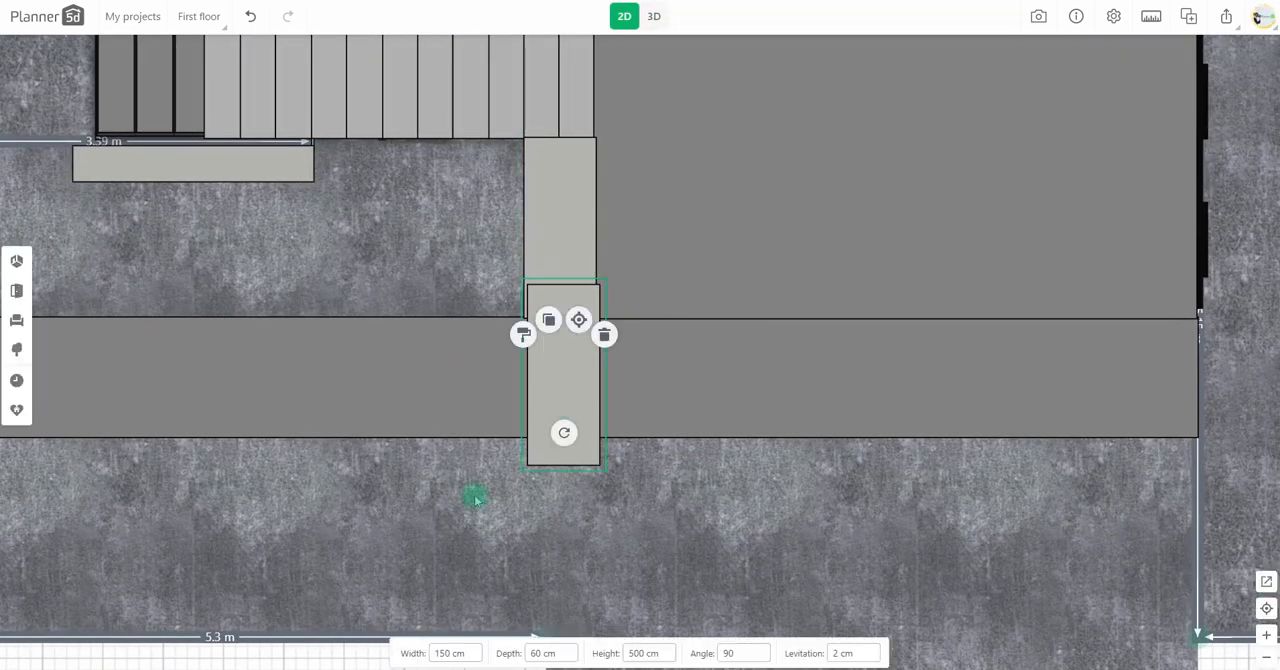
{"action": "type", "text": "7"}
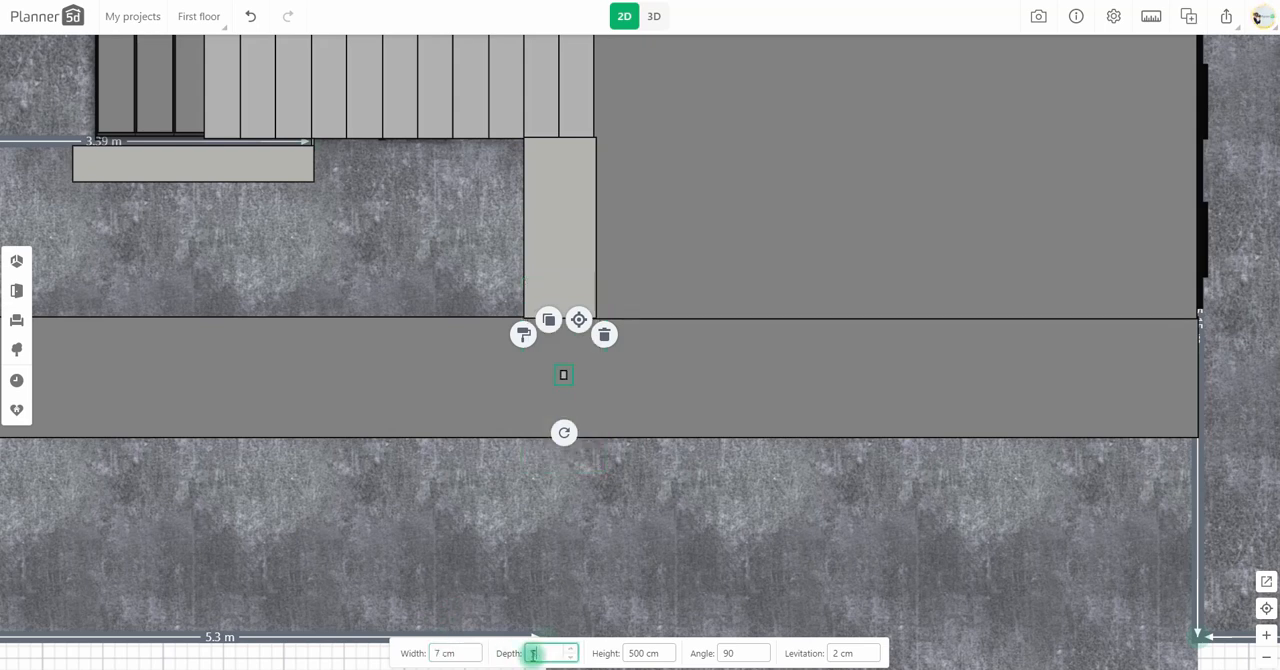
{"action": "left_click_drag", "start_coordinate": [565, 432], "coordinate": [555, 321]}
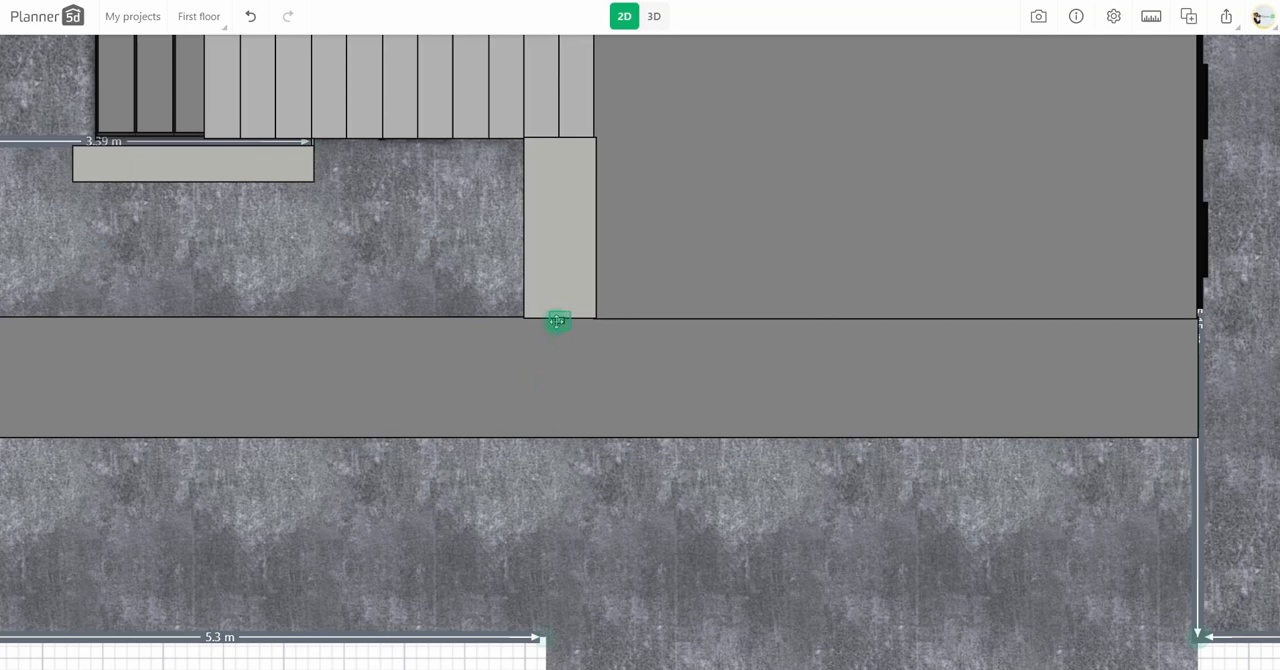
Step: Change the post's material colour to black and set its height to 350 cm
{"action": "left_click", "coordinate": [654, 16]}
{"action": "left_click", "coordinate": [320, 375]}
{"action": "left_click", "coordinate": [274, 334]}
{"action": "left_click", "coordinate": [119, 463]}
{"action": "left_click", "coordinate": [223, 551]}
{"action": "left_click", "coordinate": [245, 86]}
{"action": "left_click", "coordinate": [636, 653]}
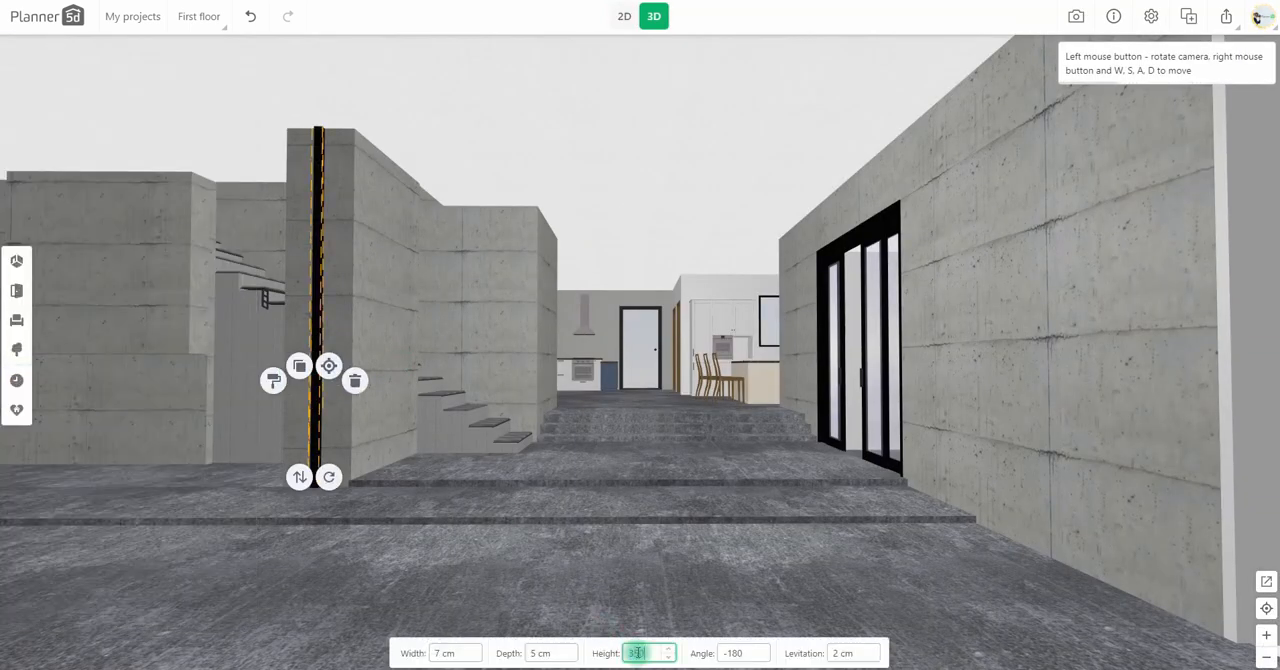
Step: Duplicate the black post and place the copy on the floor in front of the wide slab
{"action": "left_click", "coordinate": [546, 264]}
{"action": "left_click", "coordinate": [597, 355]}
{"action": "left_click_drag", "start_coordinate": [597, 355], "coordinate": [480, 302]}
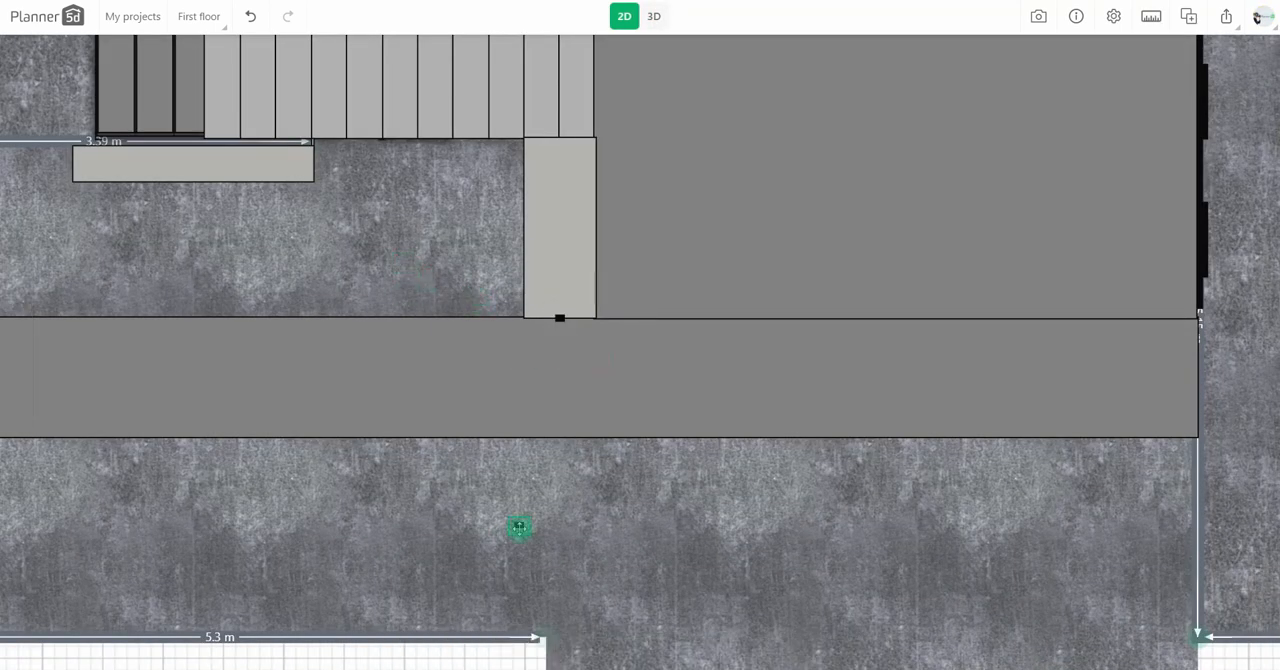
{"action": "left_click_drag", "start_coordinate": [519, 527], "coordinate": [519, 525]}
Step: Add a glass partition 60 cm wide, rotated 90°, attach it to the black post at the wall's end, and check it in 3D
{"action": "left_click", "coordinate": [17, 290]}
{"action": "left_click", "coordinate": [86, 216]}
{"action": "left_click_drag", "start_coordinate": [102, 178], "coordinate": [393, 312]}
{"action": "left_click_drag", "start_coordinate": [393, 371], "coordinate": [266, 312]}
{"action": "left_click", "coordinate": [450, 652]}
{"action": "type", "text": "60"}
{"action": "left_click_drag", "start_coordinate": [394, 331], "coordinate": [560, 374]}
{"action": "left_click", "coordinate": [653, 16]}
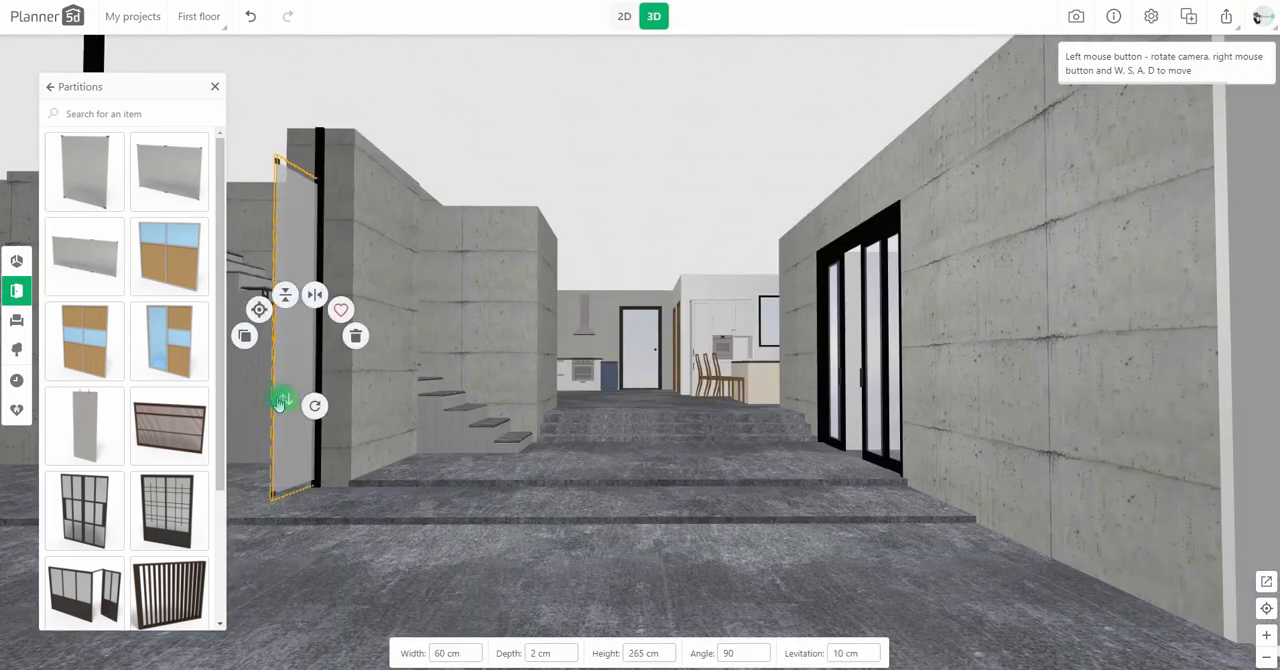
Step: Set the glass partition's height to 330 cm and its levitation to 3 cm
{"action": "type", "text": "290"}
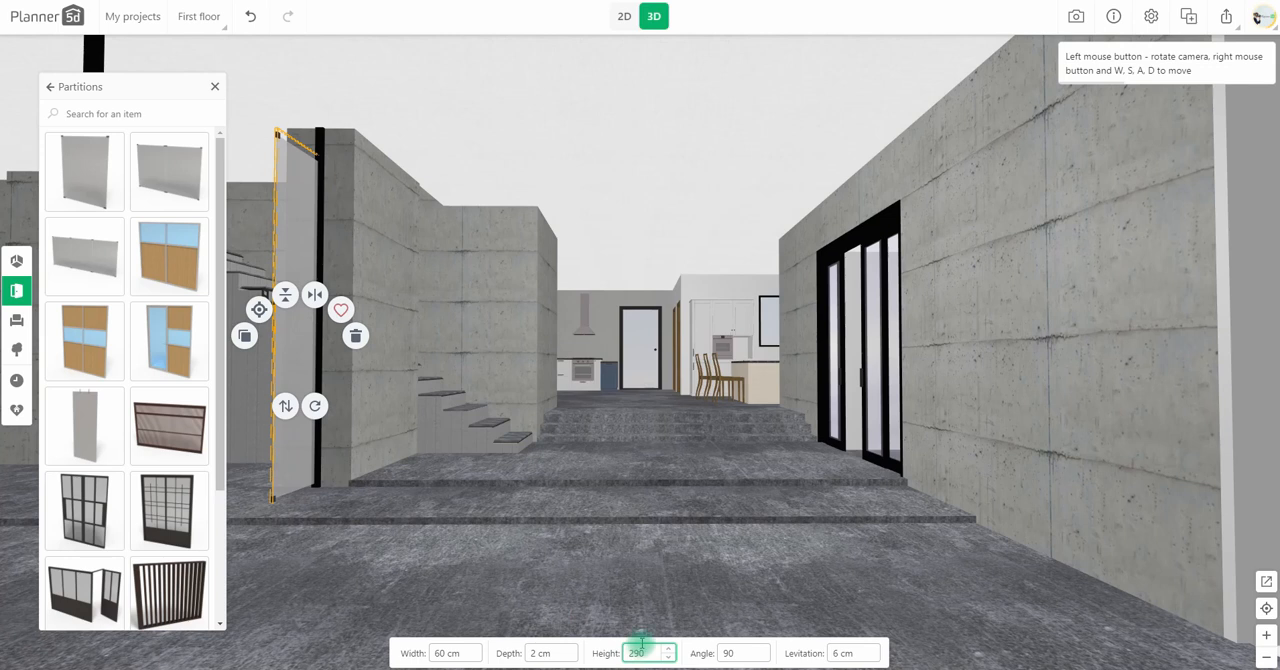
{"action": "type", "text": "310"}
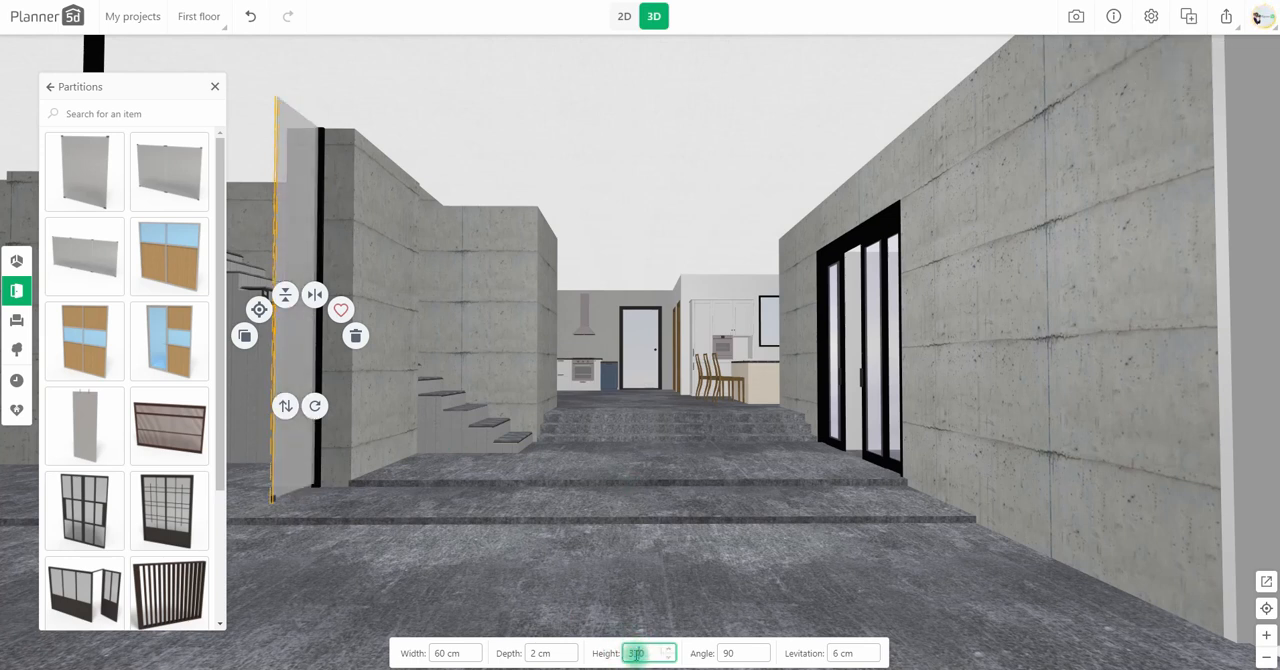
{"action": "type", "text": "30"}
Step: Set the spare black post to 60 cm wide, 5 cm deep and 5 cm high, rotate it to -90° and align it with the glass partition
{"action": "left_click", "coordinate": [626, 18]}
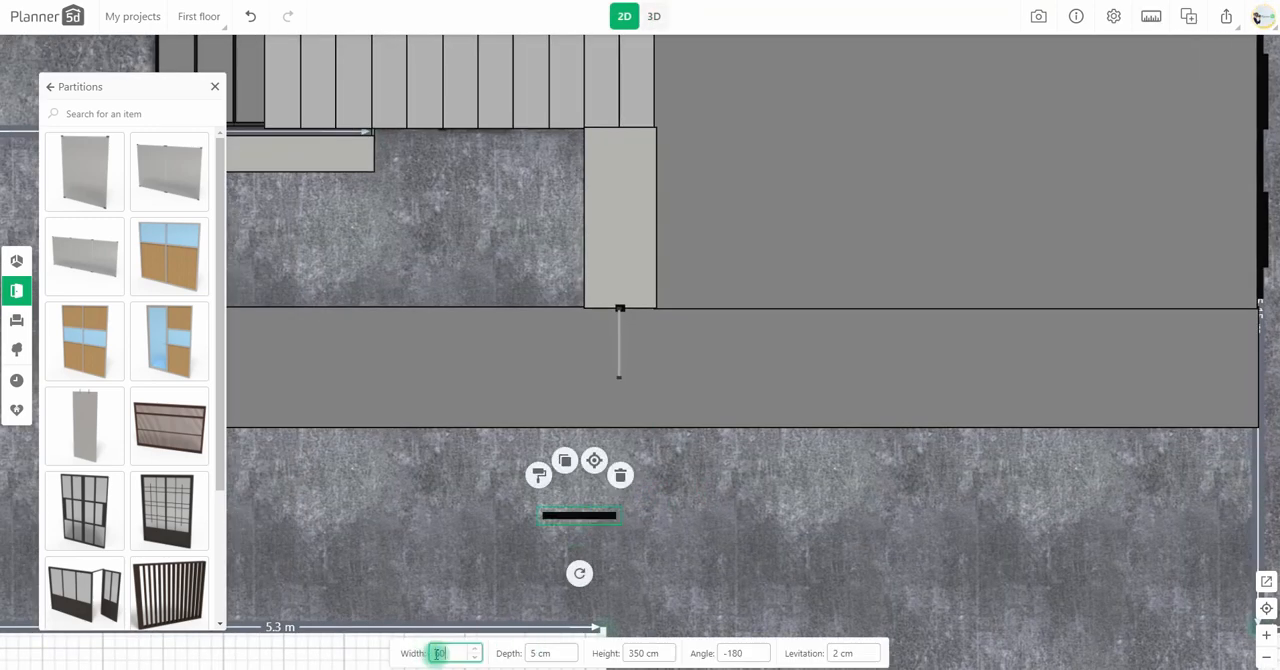
{"action": "left_click", "coordinate": [534, 653]}
{"action": "left_click_drag", "start_coordinate": [579, 573], "coordinate": [622, 359]}
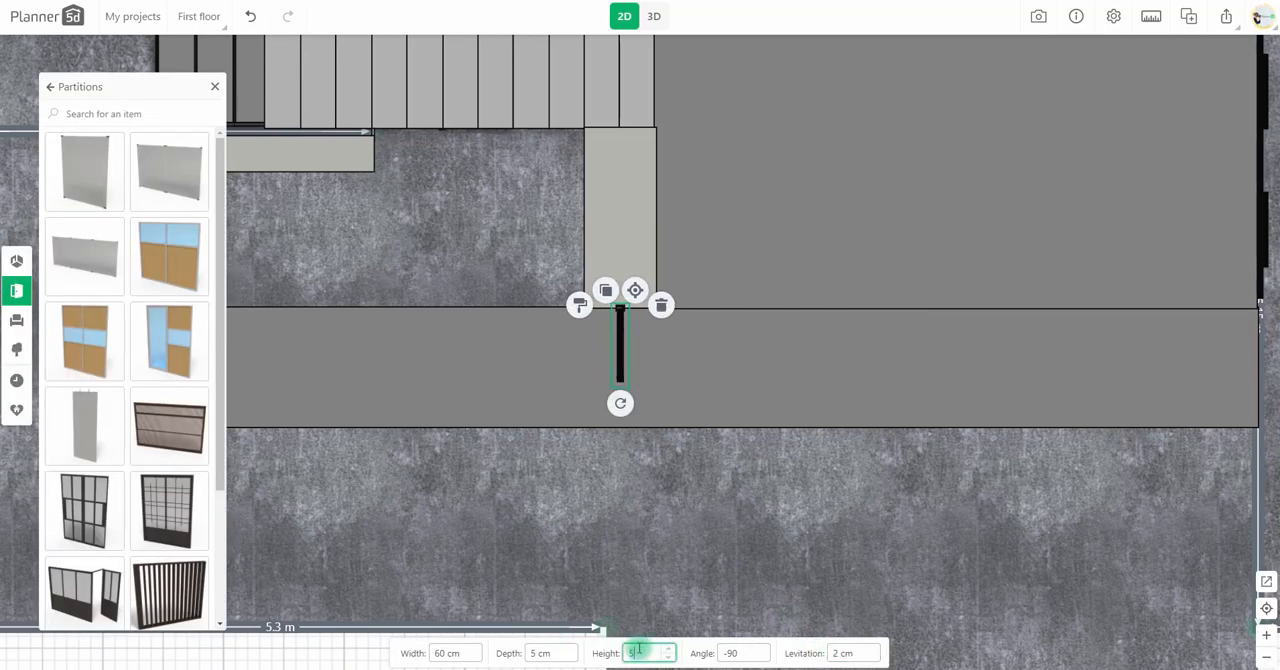
{"action": "left_click", "coordinate": [652, 17]}
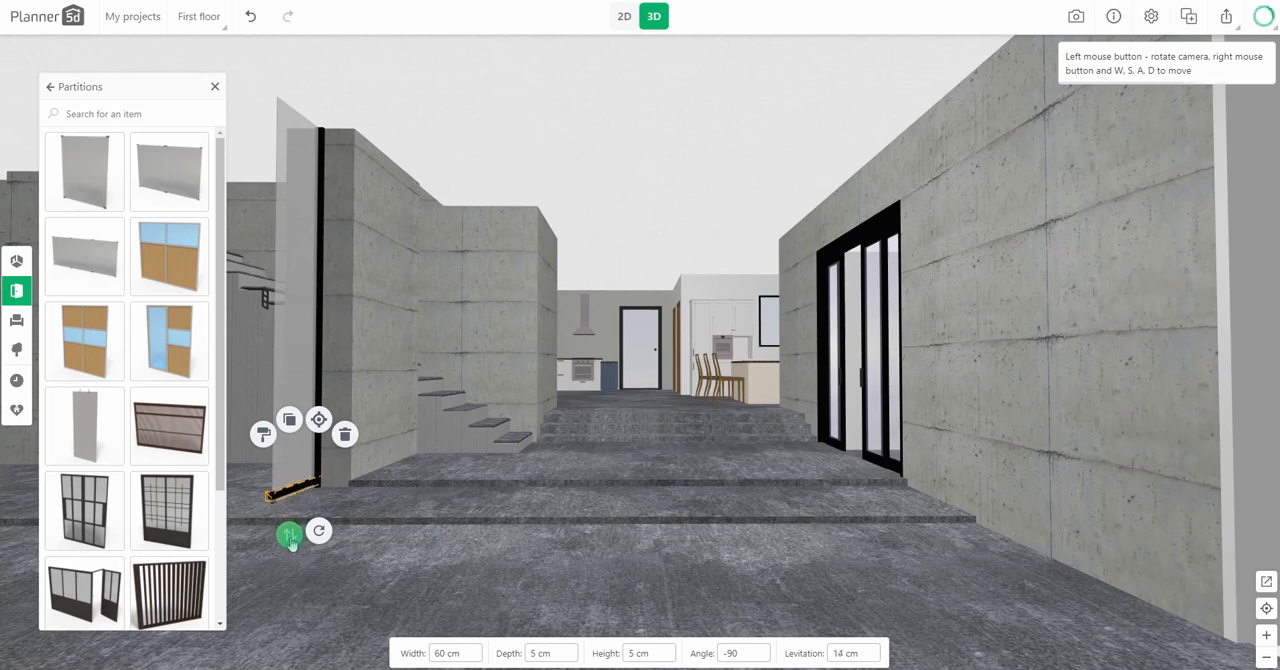
Step: Duplicate the black bottom rail in place and set the copy's levitation to 325 cm to frame the glass partition's top edge
{"action": "left_click", "coordinate": [624, 17]}
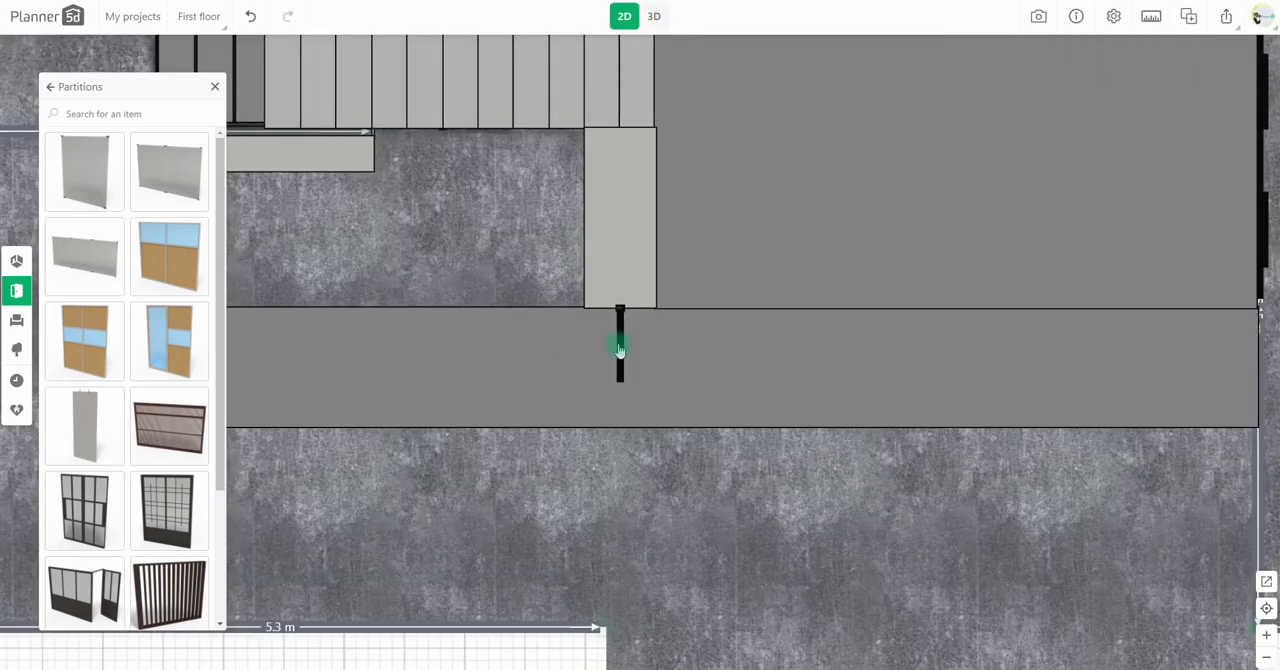
{"action": "left_click", "coordinate": [617, 351]}
{"action": "left_click", "coordinate": [622, 360]}
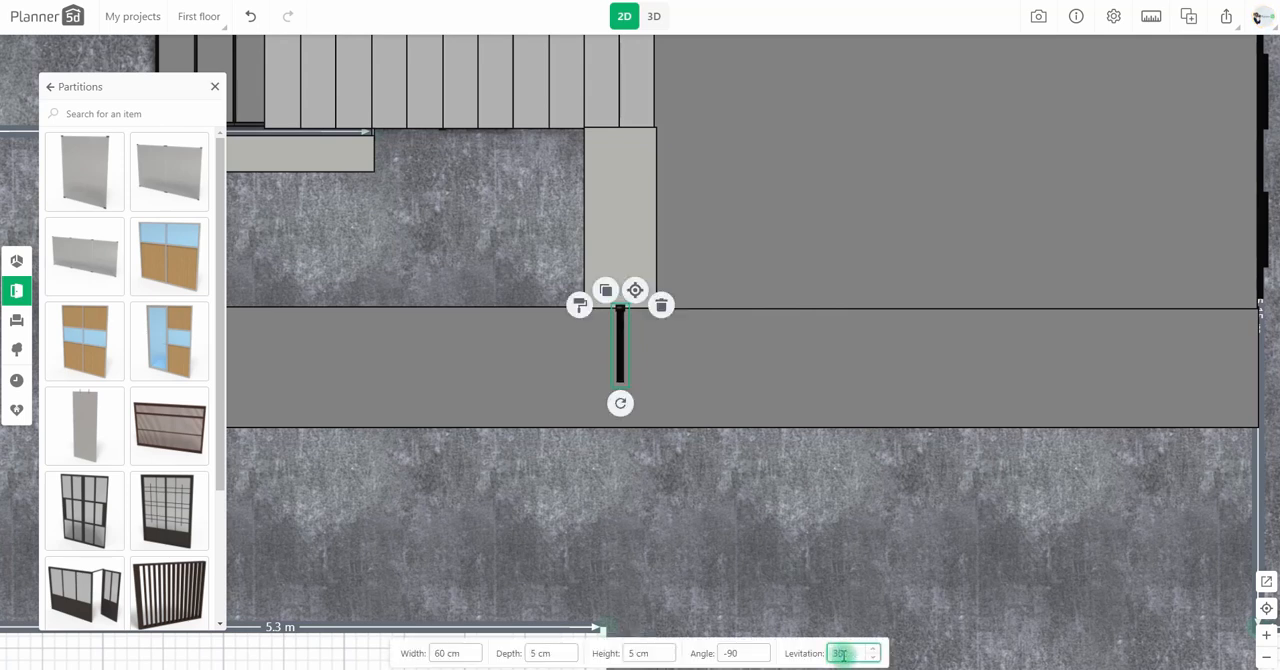
{"action": "left_click", "coordinate": [653, 17]}
{"action": "left_click", "coordinate": [293, 143]}
{"action": "left_click", "coordinate": [290, 136]}
{"action": "left_click_drag", "start_coordinate": [276, 192], "coordinate": [273, 183]}
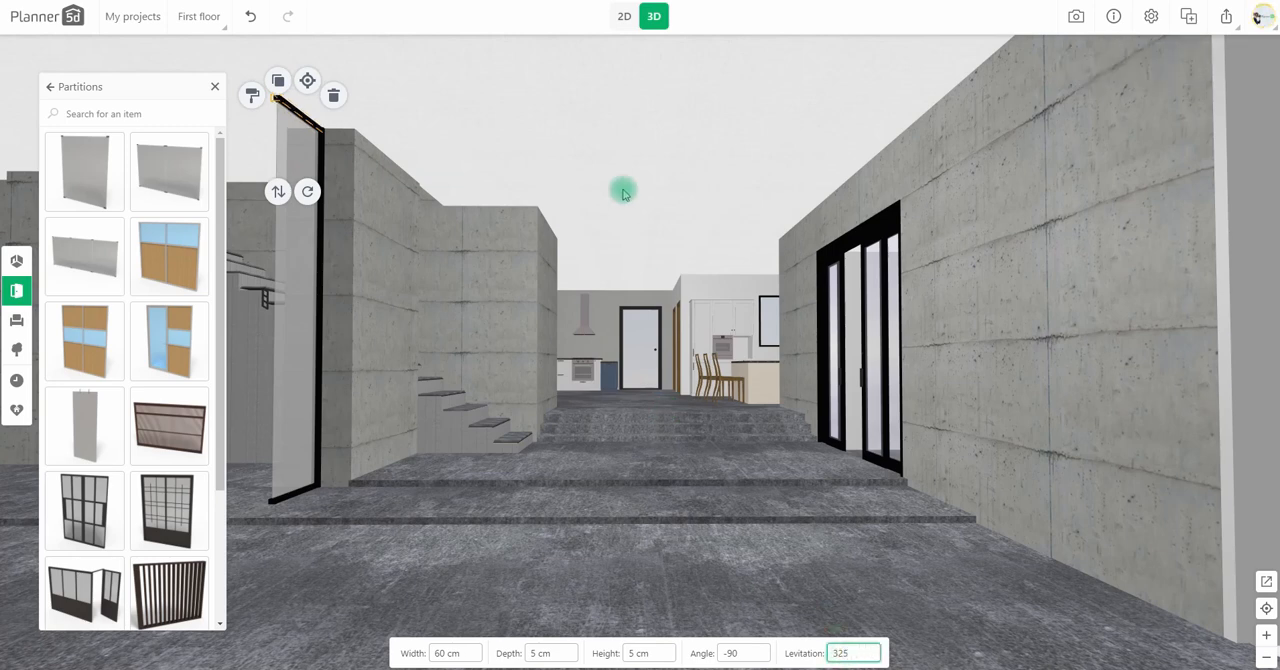
Step: Add a floor lamp beside the wide wall slab near the stairs and set its levitation to 11 cm
{"action": "left_click", "coordinate": [624, 17]}
{"action": "left_click", "coordinate": [16, 320]}
{"action": "left_click", "coordinate": [105, 385]}
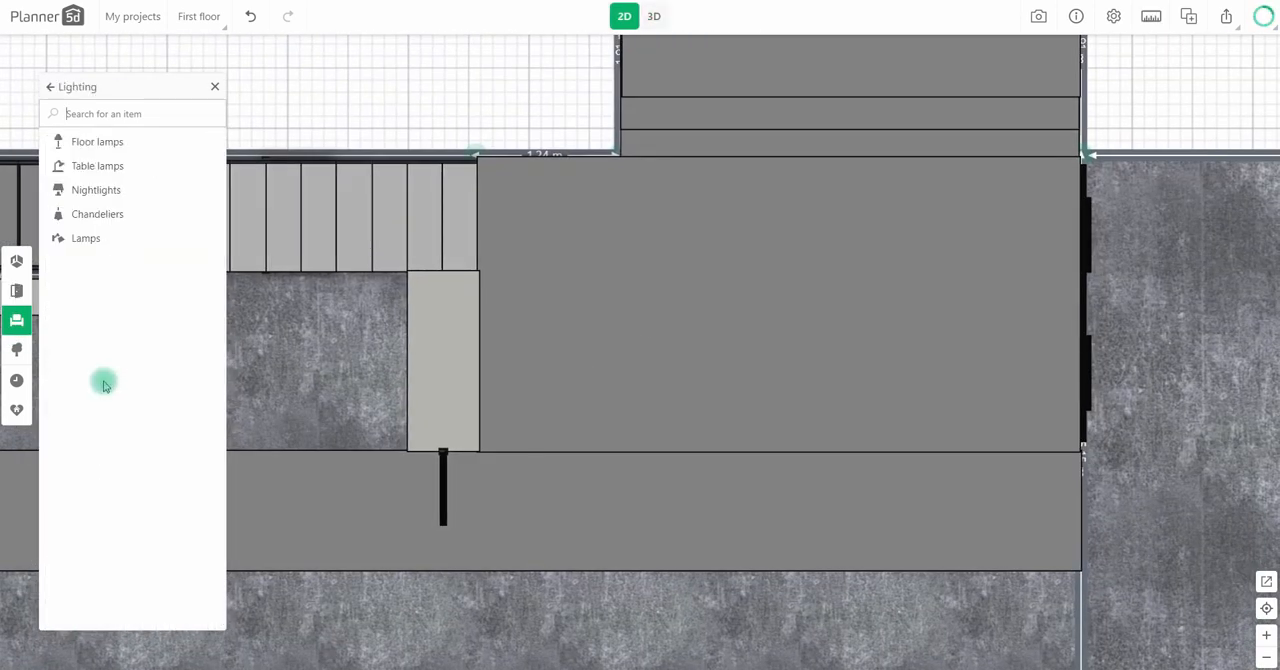
{"action": "left_click", "coordinate": [100, 139]}
{"action": "scroll", "coordinate": [157, 329], "scroll_direction": "down", "scroll_amount": 3}
{"action": "left_click_drag", "start_coordinate": [155, 328], "coordinate": [507, 345]}
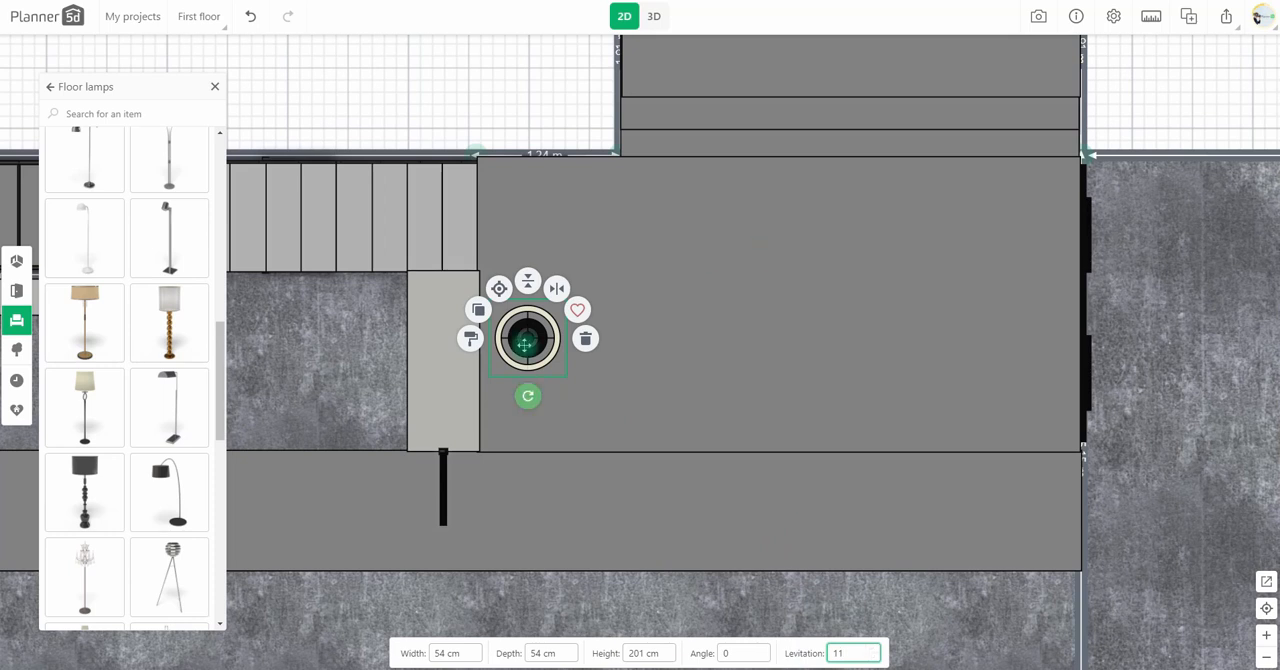
{"action": "left_click_drag", "start_coordinate": [530, 345], "coordinate": [525, 337]}
Step: Change the lampshade's material to a beige fabric and check the lamp in 3D
{"action": "left_click", "coordinate": [466, 331]}
{"action": "left_click", "coordinate": [72, 295]}
{"action": "scroll", "coordinate": [175, 375], "scroll_direction": "down", "scroll_amount": 10}
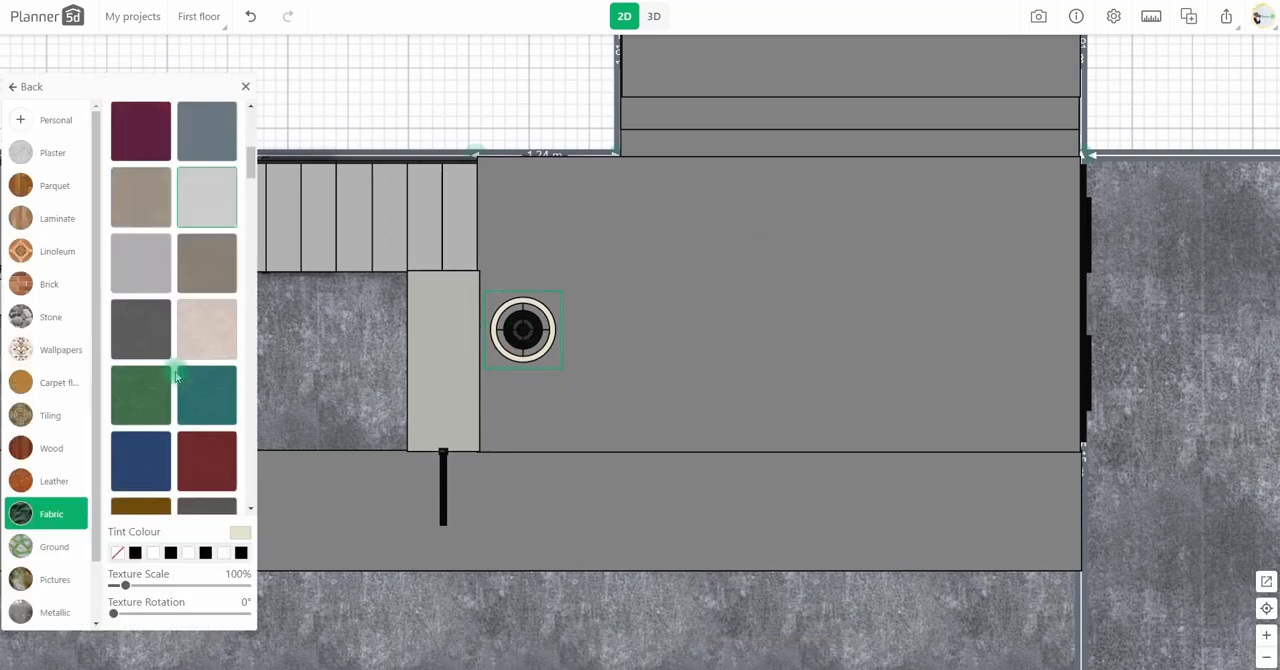
{"action": "left_click", "coordinate": [143, 250]}
{"action": "left_click", "coordinate": [656, 21]}
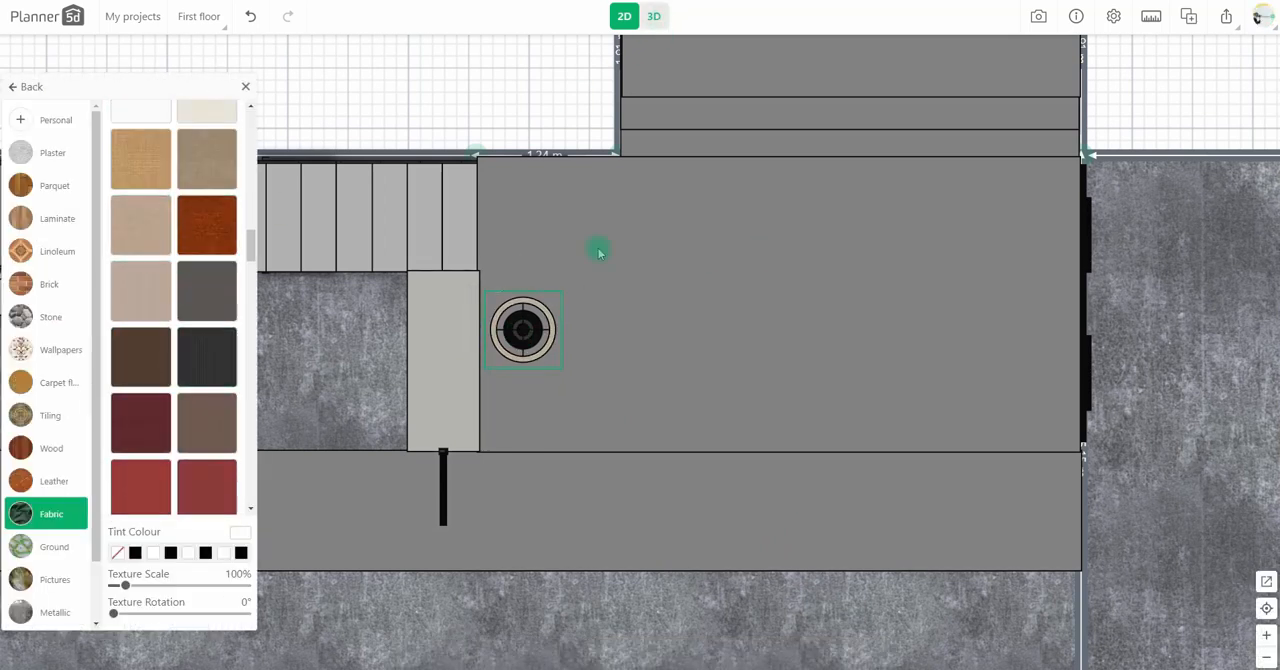
Step: Duplicate the wall slab near the lamp, move the copy onto the floor and give it a light grey plaster texture
{"action": "left_click", "coordinate": [614, 17]}
{"action": "left_click_drag", "start_coordinate": [431, 413], "coordinate": [397, 297]}
{"action": "left_click_drag", "start_coordinate": [395, 248], "coordinate": [497, 369]}
{"action": "left_click", "coordinate": [473, 327]}
{"action": "left_click", "coordinate": [114, 462]}
{"action": "left_click", "coordinate": [66, 170]}
{"action": "scroll", "coordinate": [197, 329], "scroll_direction": "down", "scroll_amount": 5}
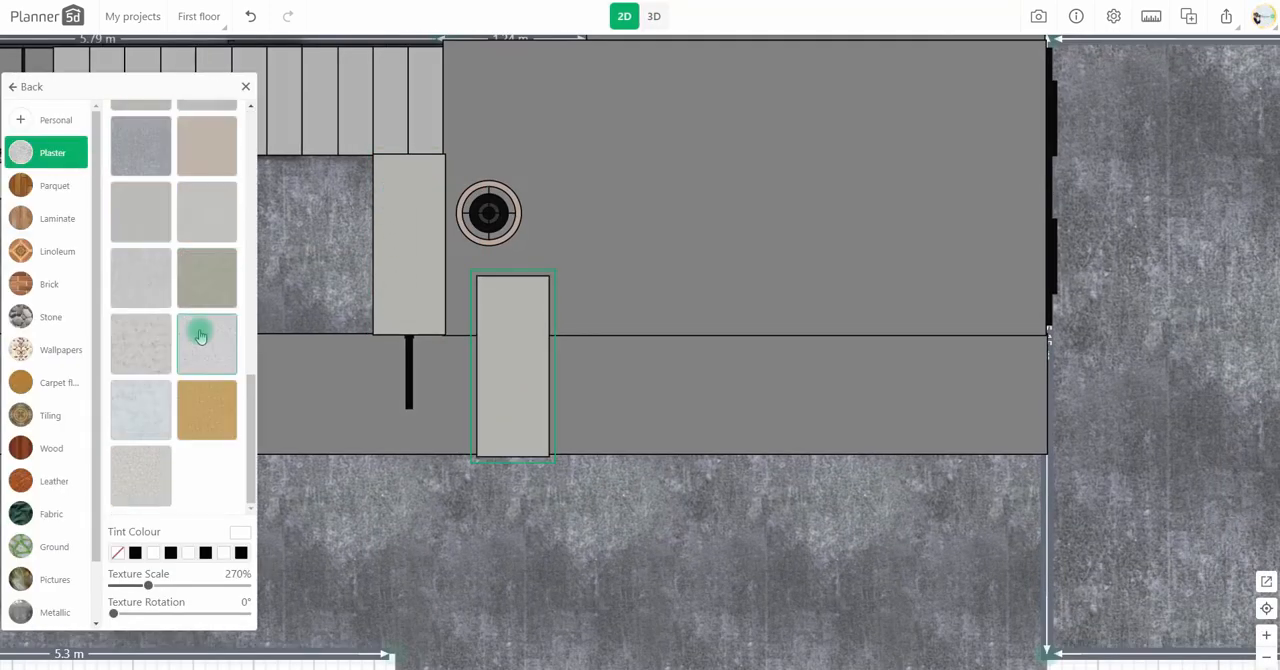
Step: Resize the copied slab into a planter 40 × 40 cm and 70 cm high with 5 cm levitation, and place it beside the glass partition
{"action": "left_click", "coordinate": [533, 404]}
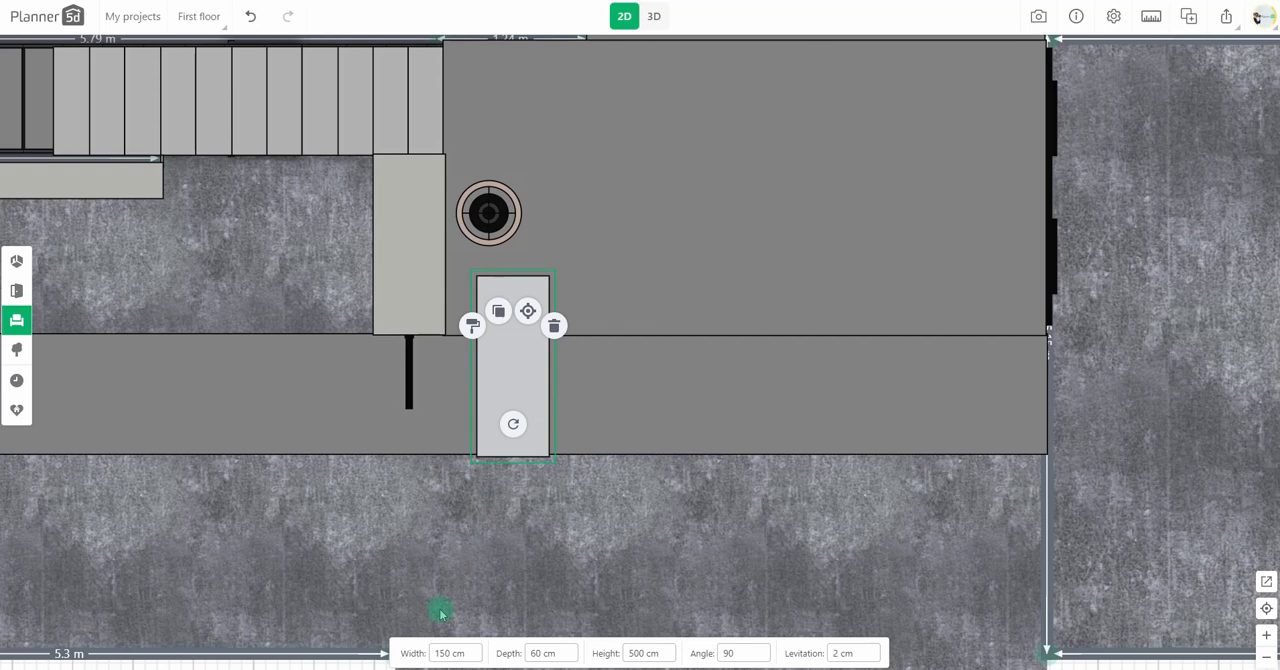
{"action": "type", "text": "40"}
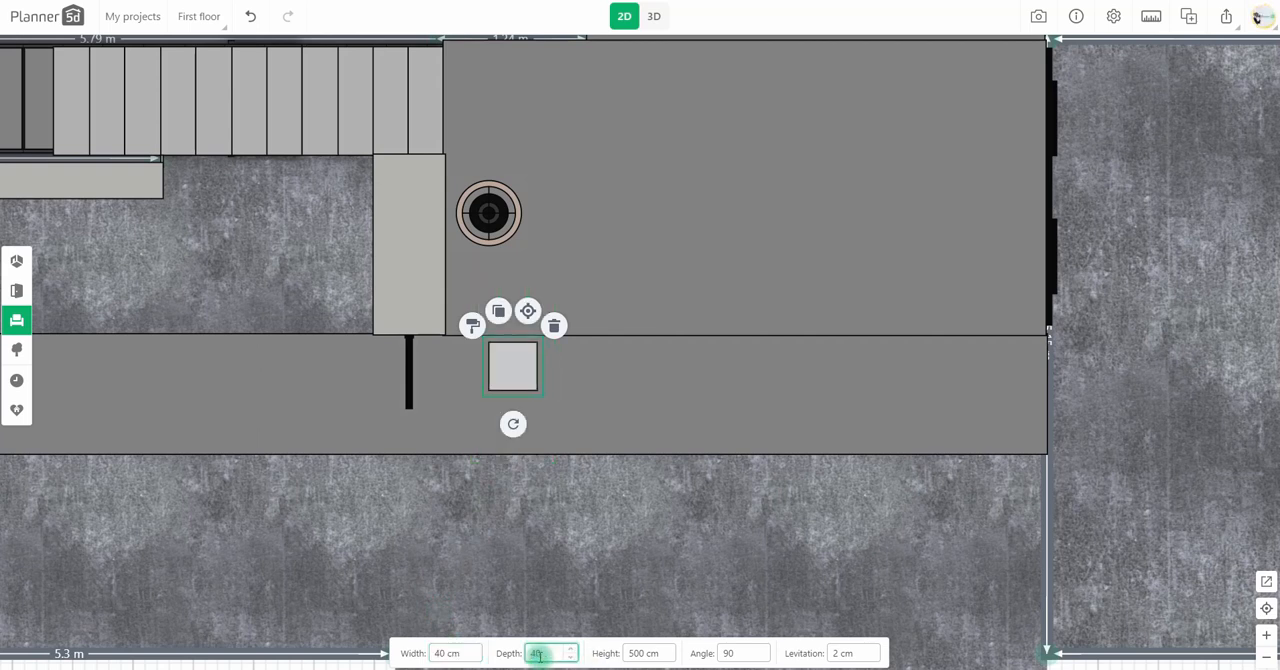
{"action": "left_click_drag", "start_coordinate": [518, 364], "coordinate": [482, 377]}
{"action": "left_click", "coordinate": [654, 16]}
{"action": "left_click", "coordinate": [353, 457]}
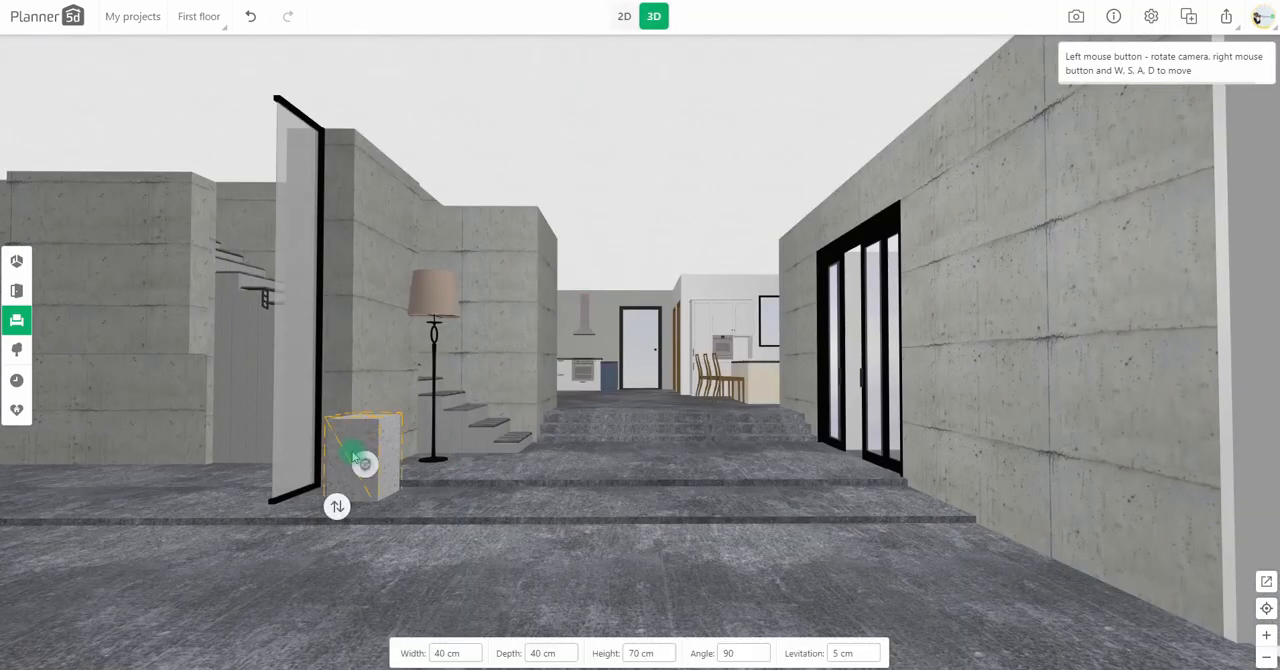
Step: Add a palm from the plants catalogue and centre it on the square planter
{"action": "left_click", "coordinate": [624, 16]}
{"action": "left_click", "coordinate": [18, 322]}
{"action": "scroll", "coordinate": [117, 443], "scroll_direction": "down", "scroll_amount": 3}
{"action": "left_click", "coordinate": [98, 478]}
{"action": "left_click_drag", "start_coordinate": [93, 487], "coordinate": [475, 375]}
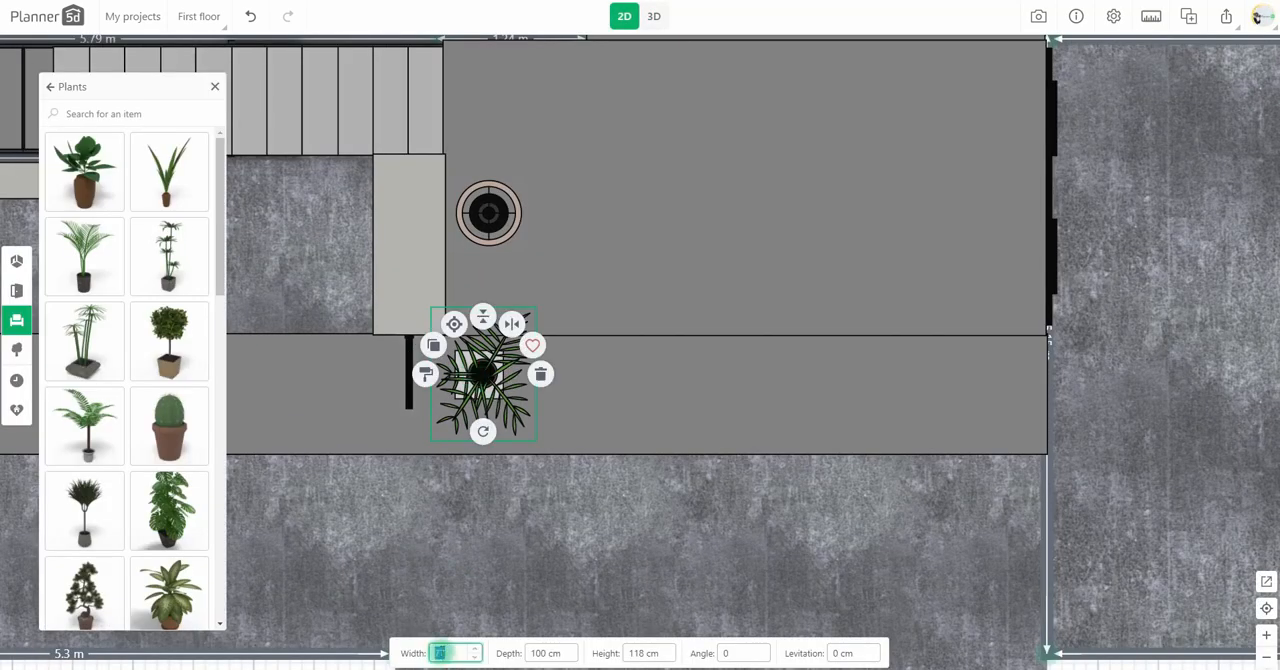
Step: Set the palm to 107 cm wide, 120 cm deep and 250 cm high, with a levitation of -20 cm
{"action": "scroll", "coordinate": [436, 653], "scroll_direction": "up", "scroll_amount": 3}
{"action": "left_click", "coordinate": [556, 653]}
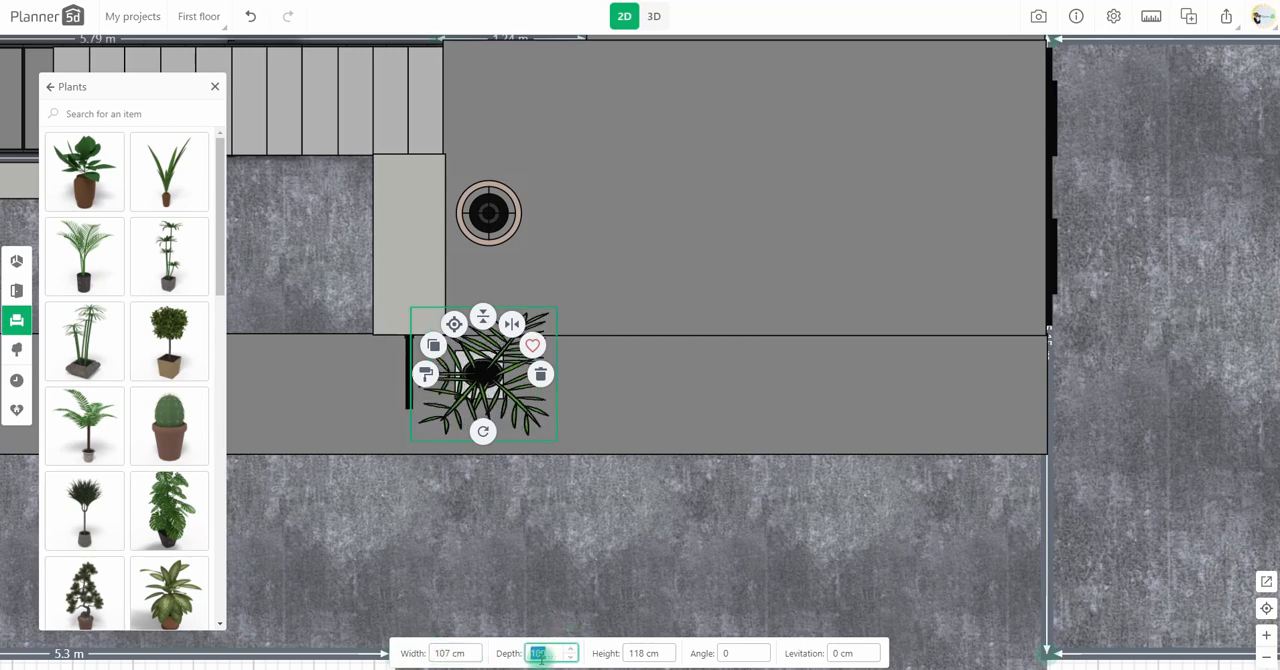
{"action": "type", "text": "120"}
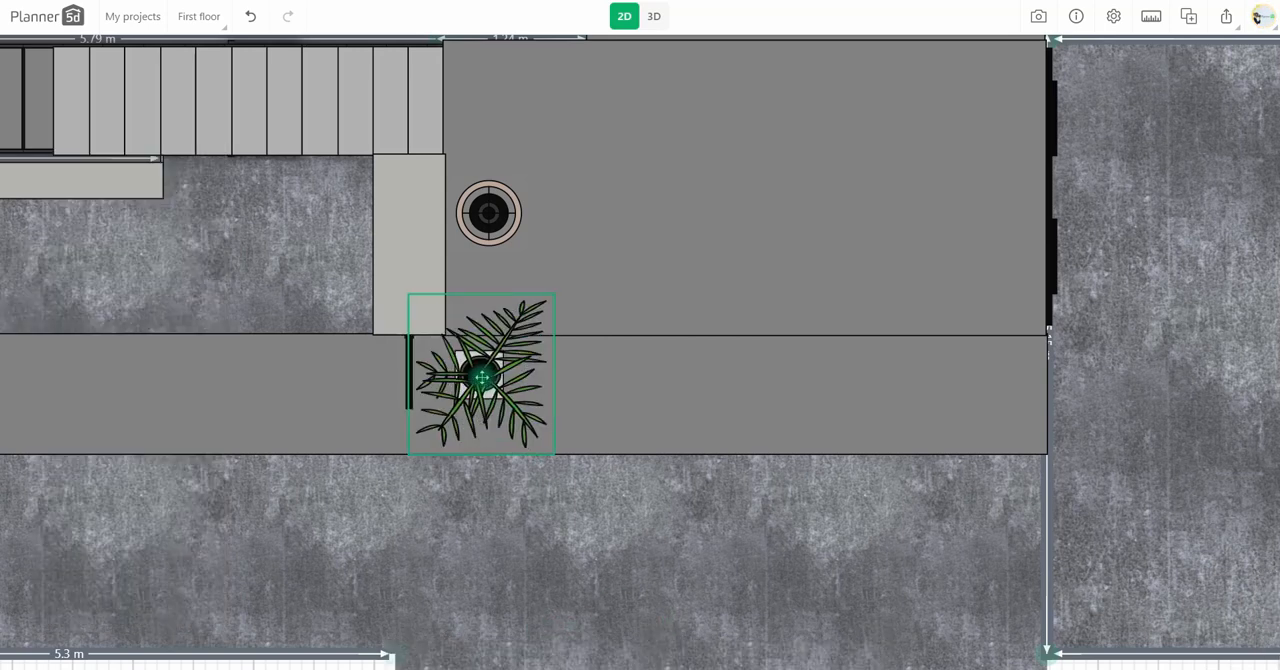
{"action": "left_click", "coordinate": [654, 16]}
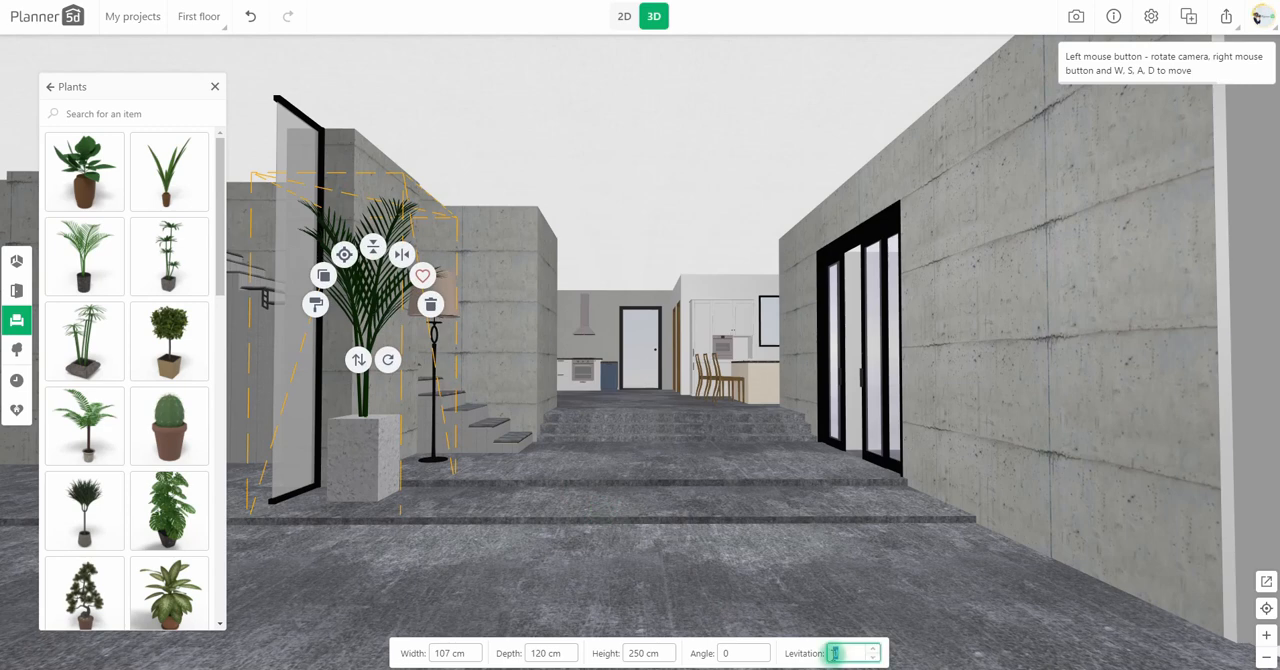
{"action": "type", "text": "-20"}
Step: Duplicate the palm, rotate the copy to 90° and position it over the planter for denser foliage
{"action": "left_click", "coordinate": [624, 16]}
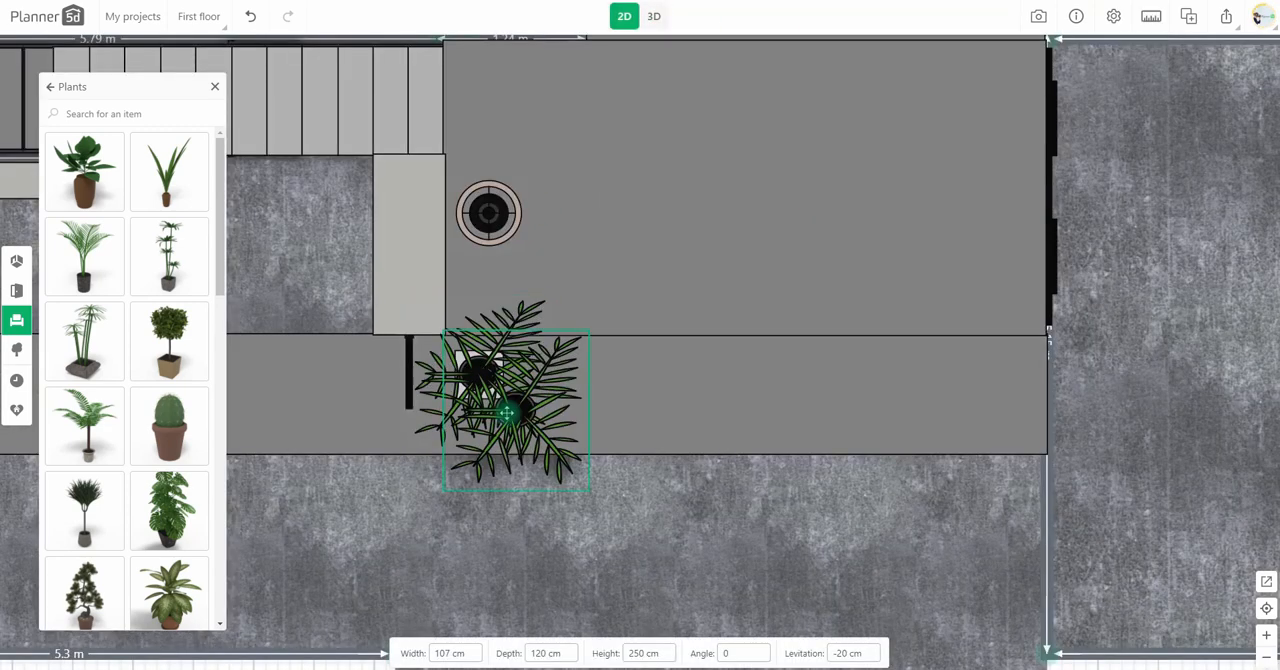
{"action": "left_click_drag", "start_coordinate": [492, 441], "coordinate": [457, 423]}
{"action": "left_click", "coordinate": [491, 403]}
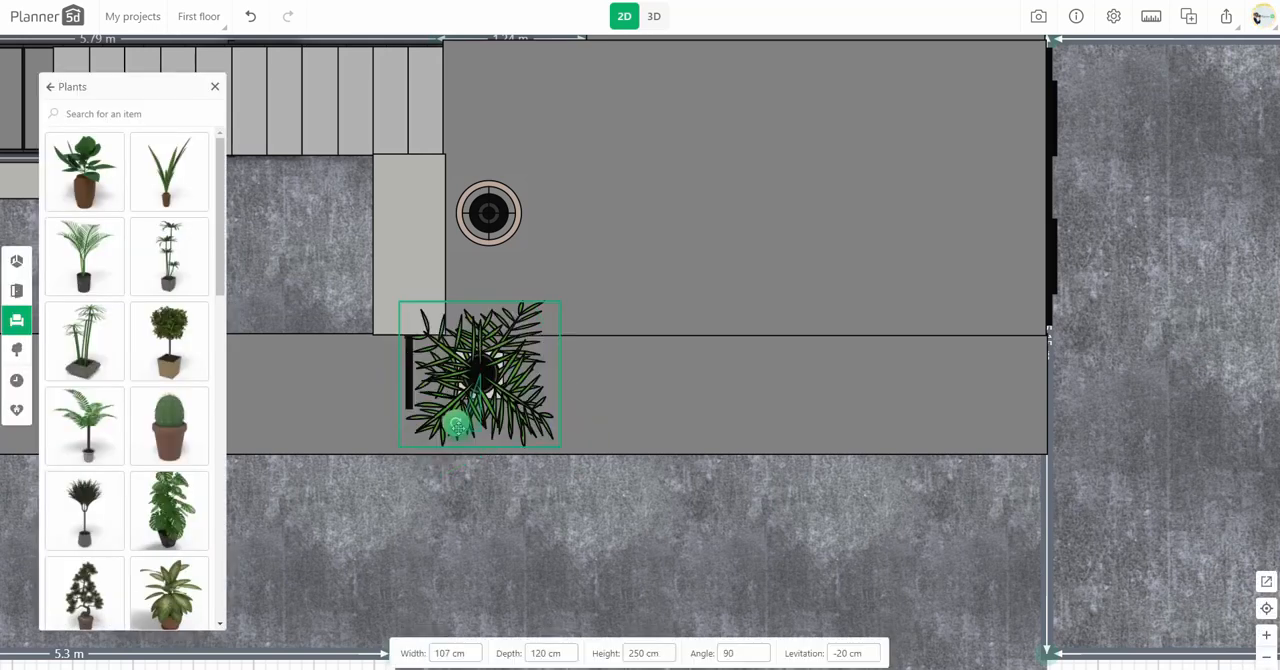
{"action": "double_click", "coordinate": [842, 655]}
{"action": "left_click", "coordinate": [653, 16]}
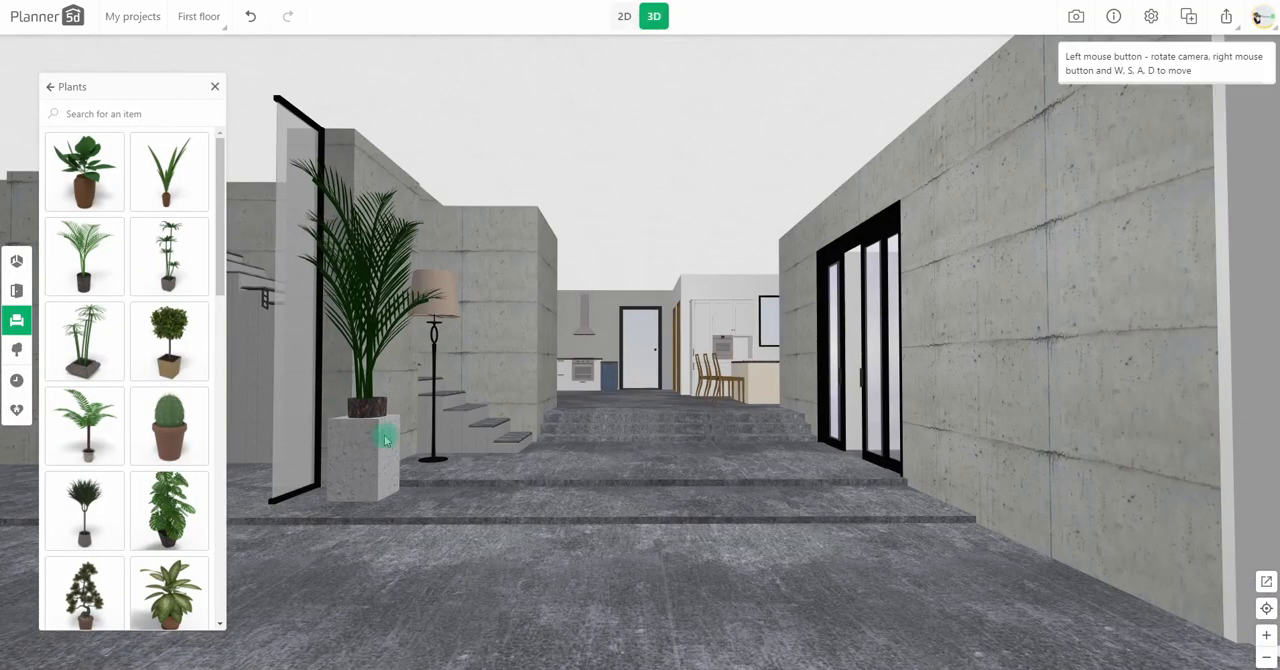
Step: Set the copied palm's height to 150 cm and its levitation to 26 cm so its pot sits inside the planter
{"action": "left_click", "coordinate": [370, 402]}
{"action": "double_click", "coordinate": [643, 653]}
{"action": "type", "text": "150"}
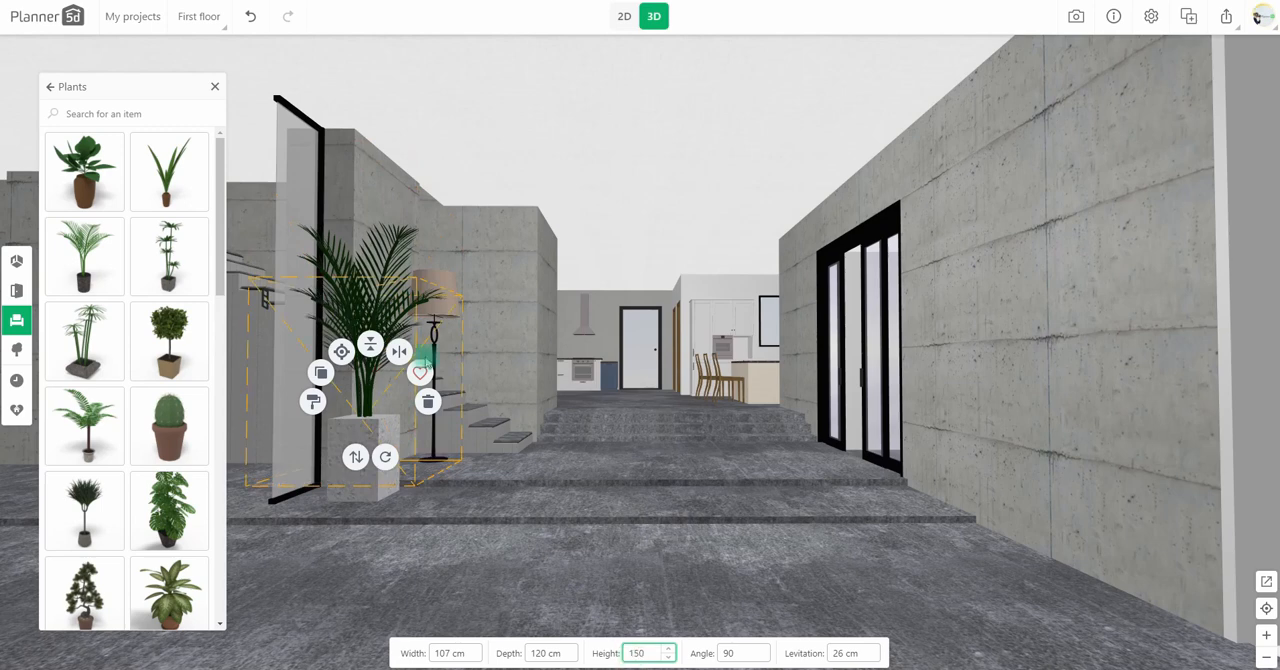
{"action": "left_click", "coordinate": [492, 546]}
{"action": "left_click_drag", "start_coordinate": [494, 548], "coordinate": [502, 547]}
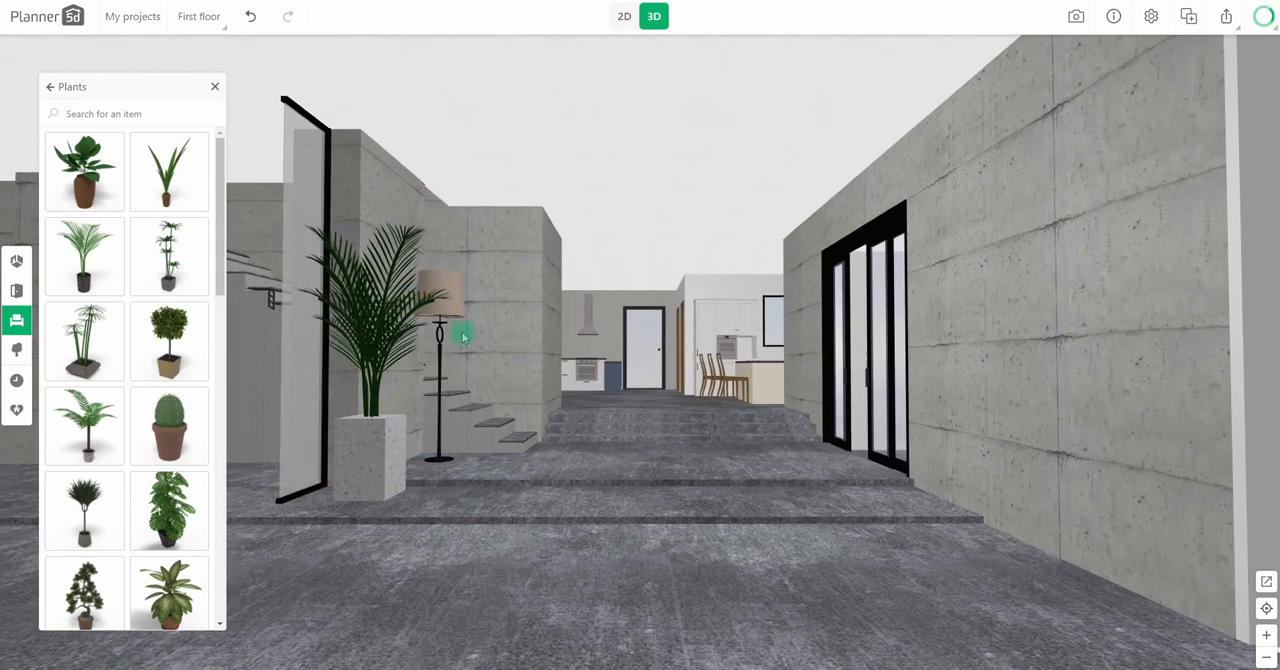
Step: Replace the cooker hood above the stove with a cylindrical hood 50 cm deep from the kitchen appliances, and check it in 3D
{"action": "left_click", "coordinate": [215, 87]}
{"action": "left_click", "coordinate": [624, 16]}
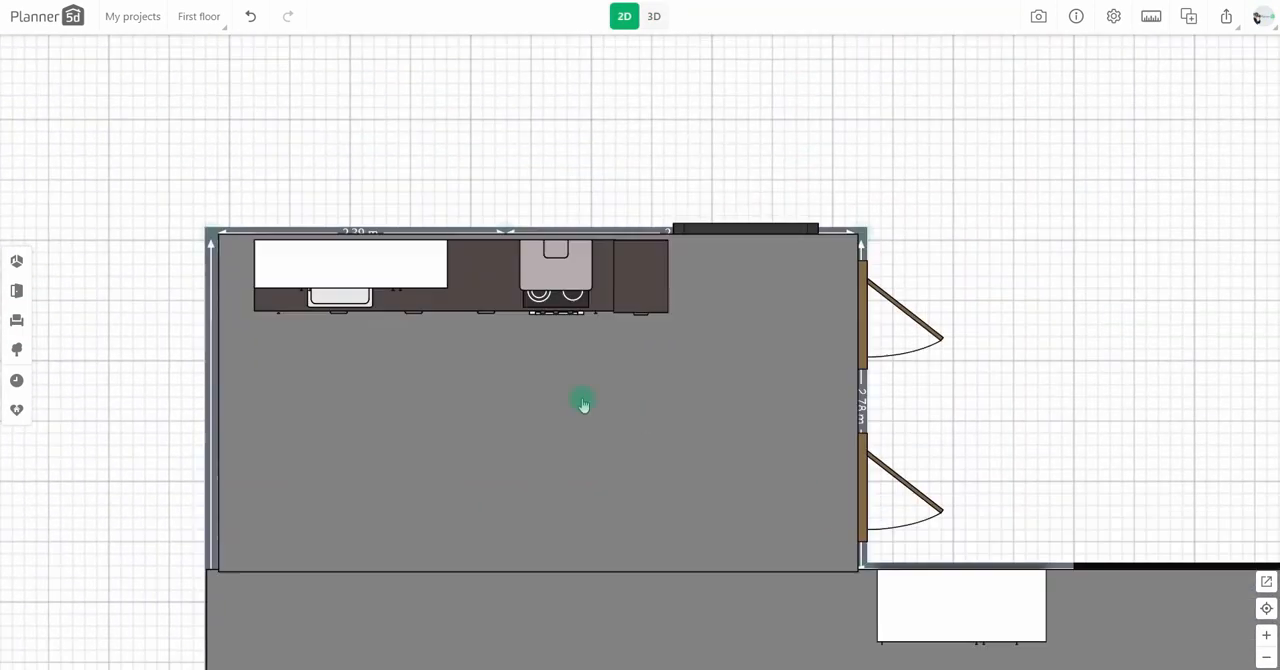
{"action": "left_click", "coordinate": [106, 276]}
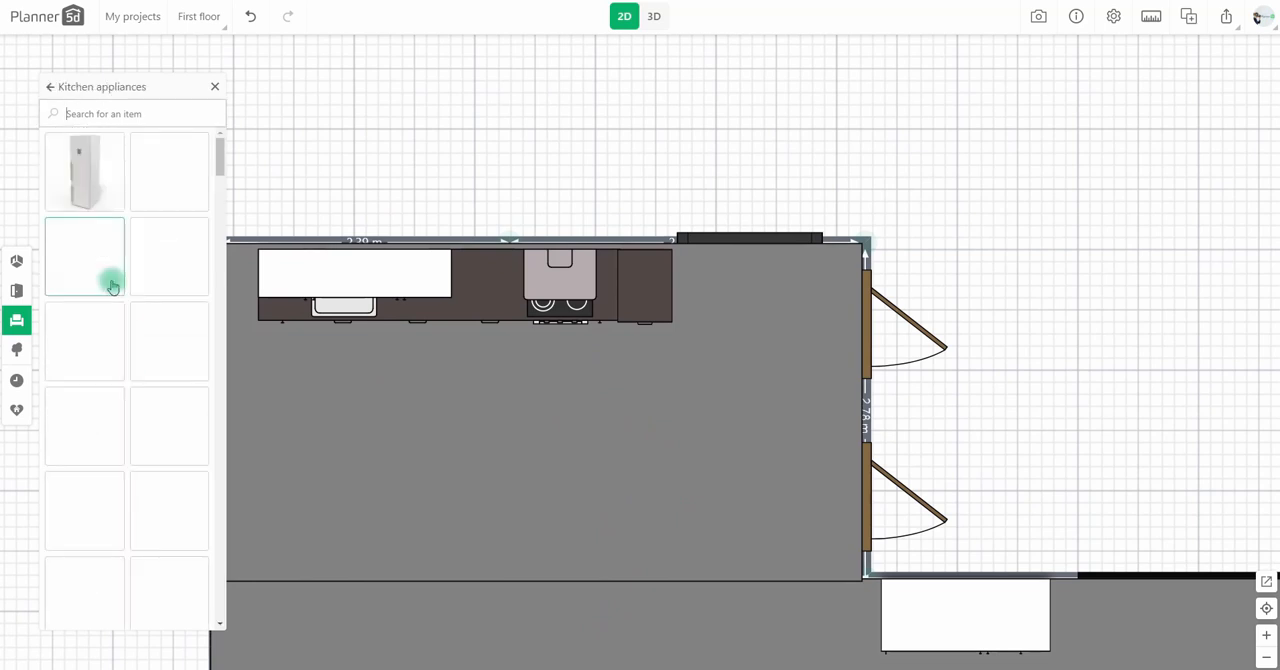
{"action": "scroll", "coordinate": [113, 282], "scroll_direction": "down", "scroll_amount": 3}
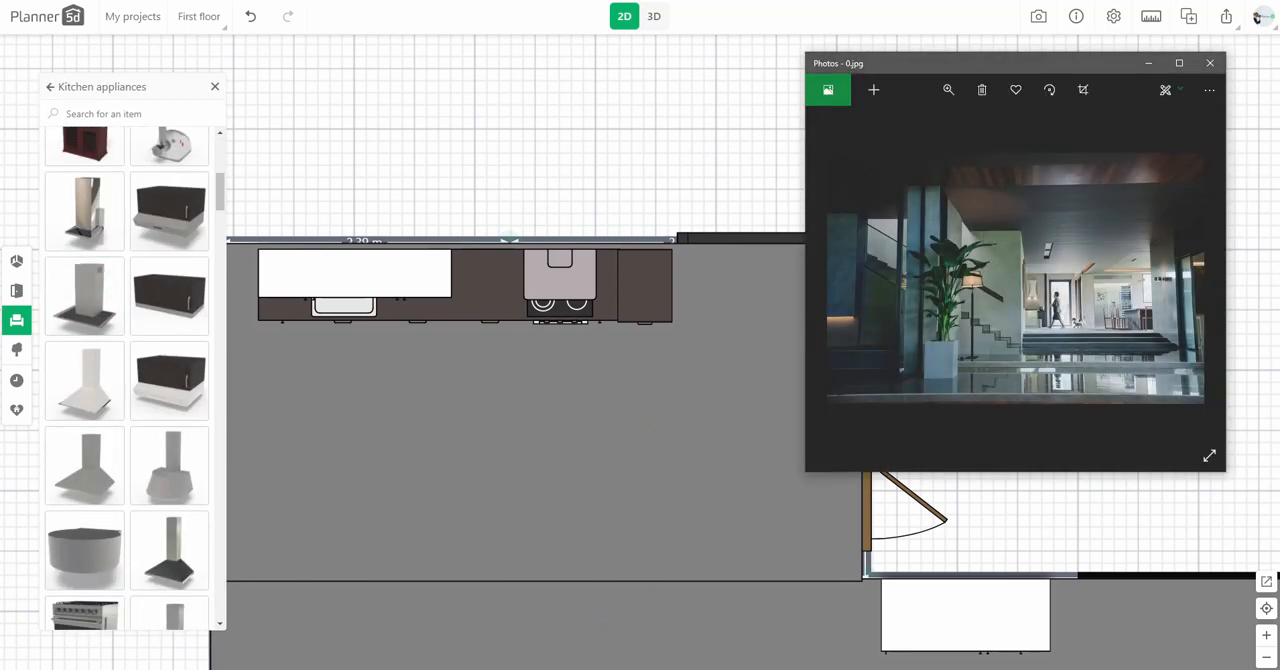
{"action": "scroll", "coordinate": [147, 365], "scroll_direction": "down", "scroll_amount": 10}
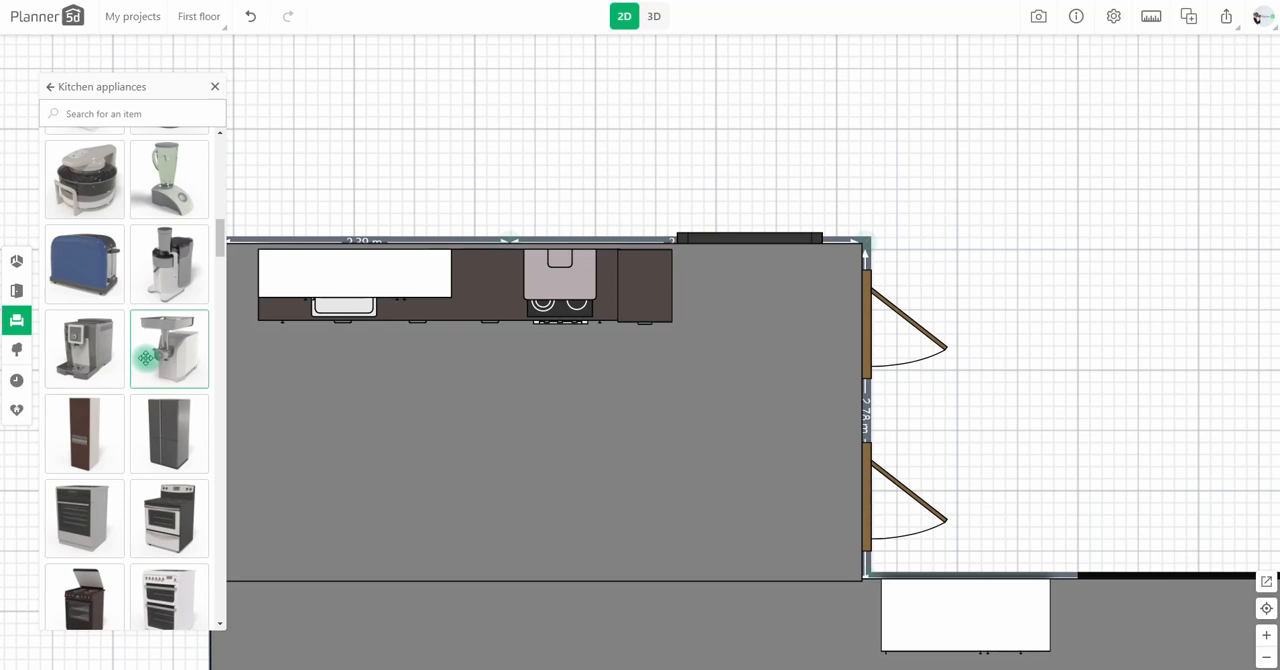
{"action": "scroll", "coordinate": [147, 365], "scroll_direction": "down", "scroll_amount": 5}
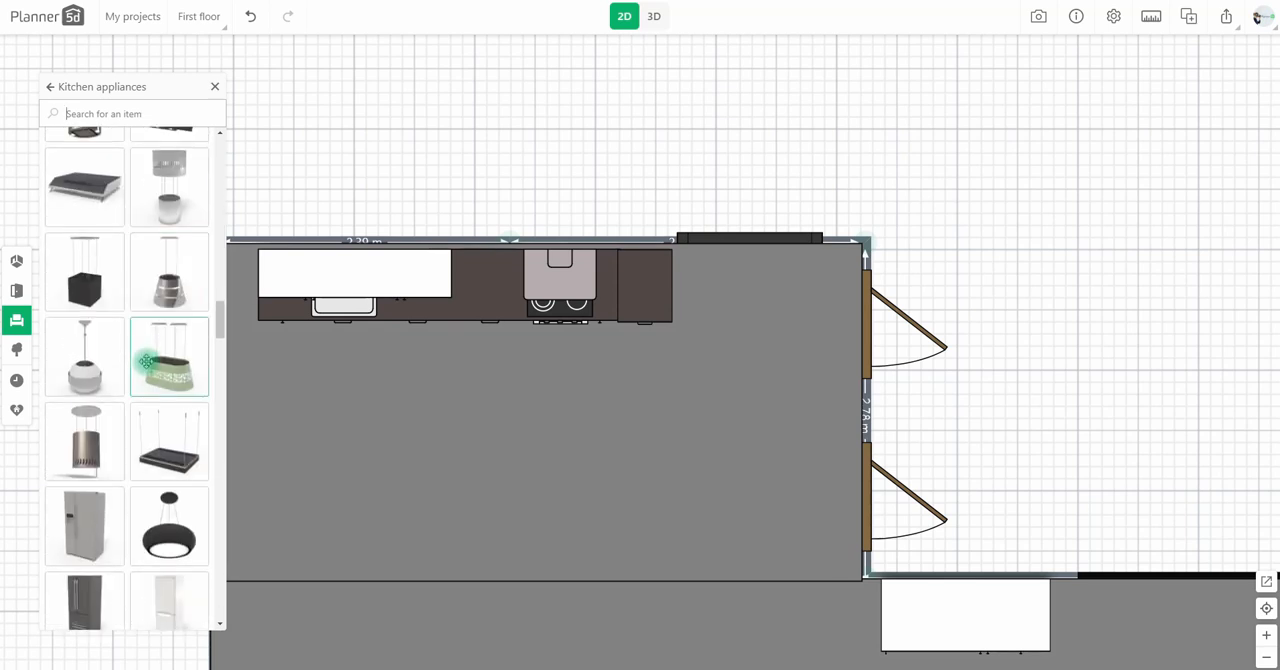
{"action": "left_click_drag", "start_coordinate": [147, 362], "coordinate": [560, 283]}
{"action": "left_click", "coordinate": [439, 652]}
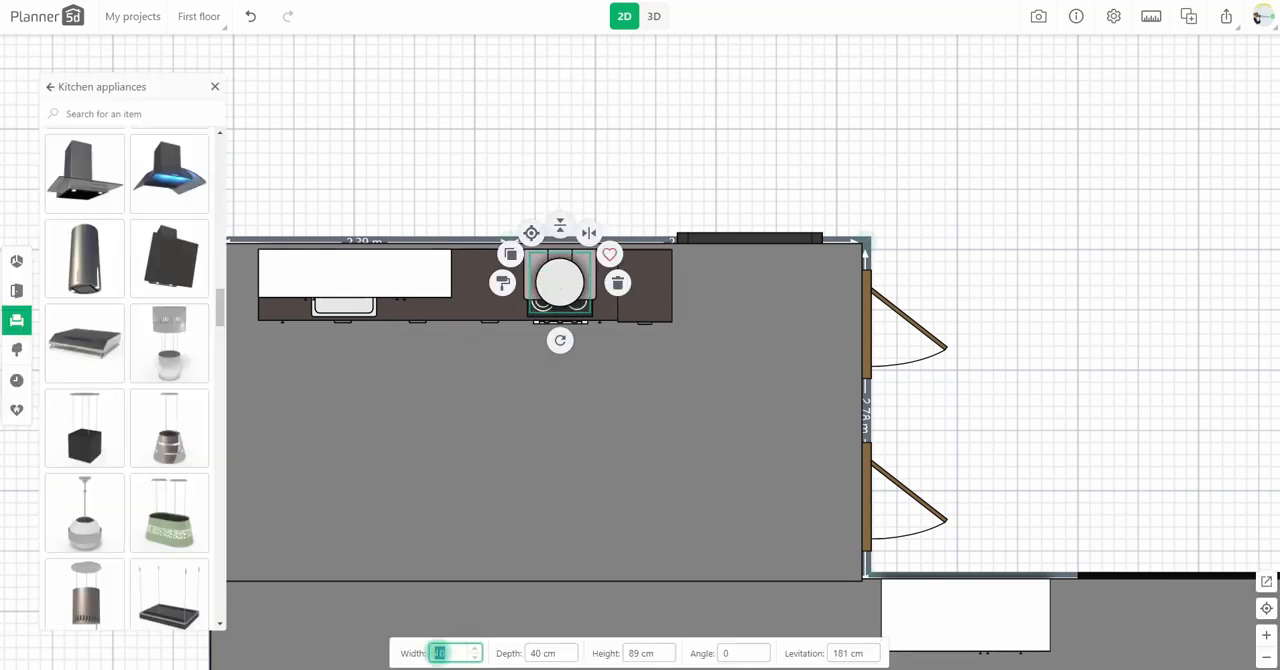
{"action": "type", "text": "50"}
{"action": "left_click_drag", "start_coordinate": [567, 279], "coordinate": [566, 274]}
{"action": "left_click", "coordinate": [654, 17]}
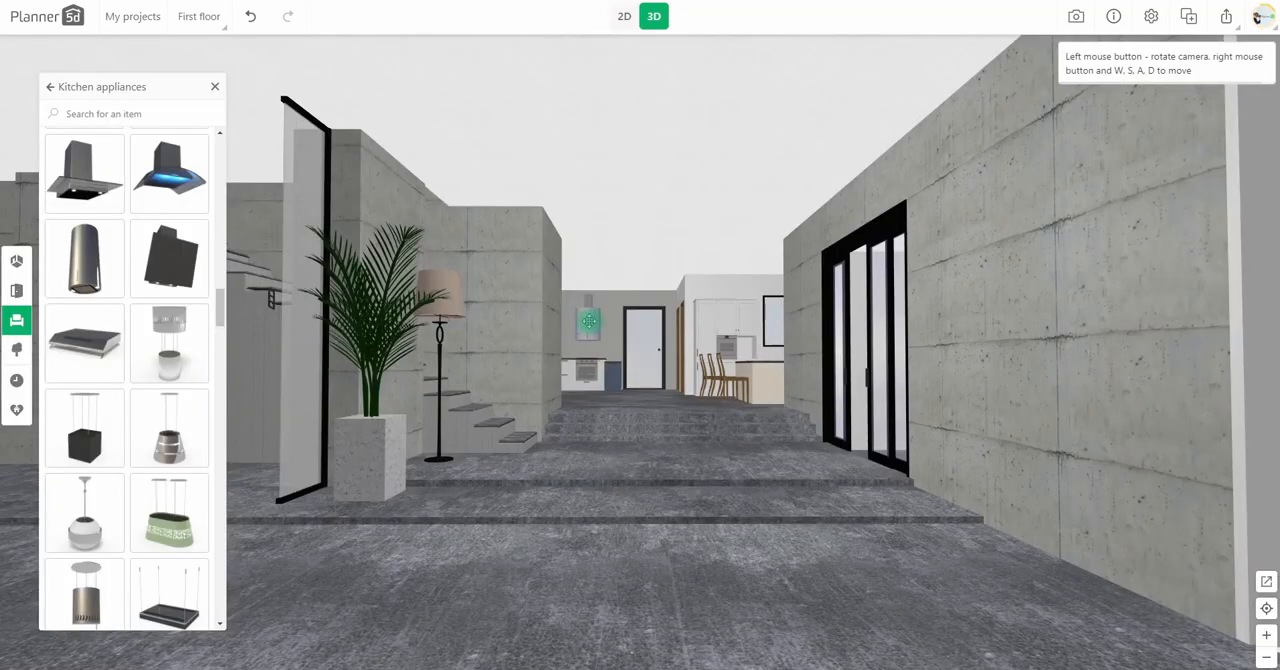
Step: Set the cylindrical hood's width to 75 cm, its height to 150 cm and its levitation to 193 cm
{"action": "left_click", "coordinate": [590, 320]}
{"action": "left_click", "coordinate": [439, 653]}
{"action": "type", "text": "75"}
{"action": "left_click", "coordinate": [632, 654]}
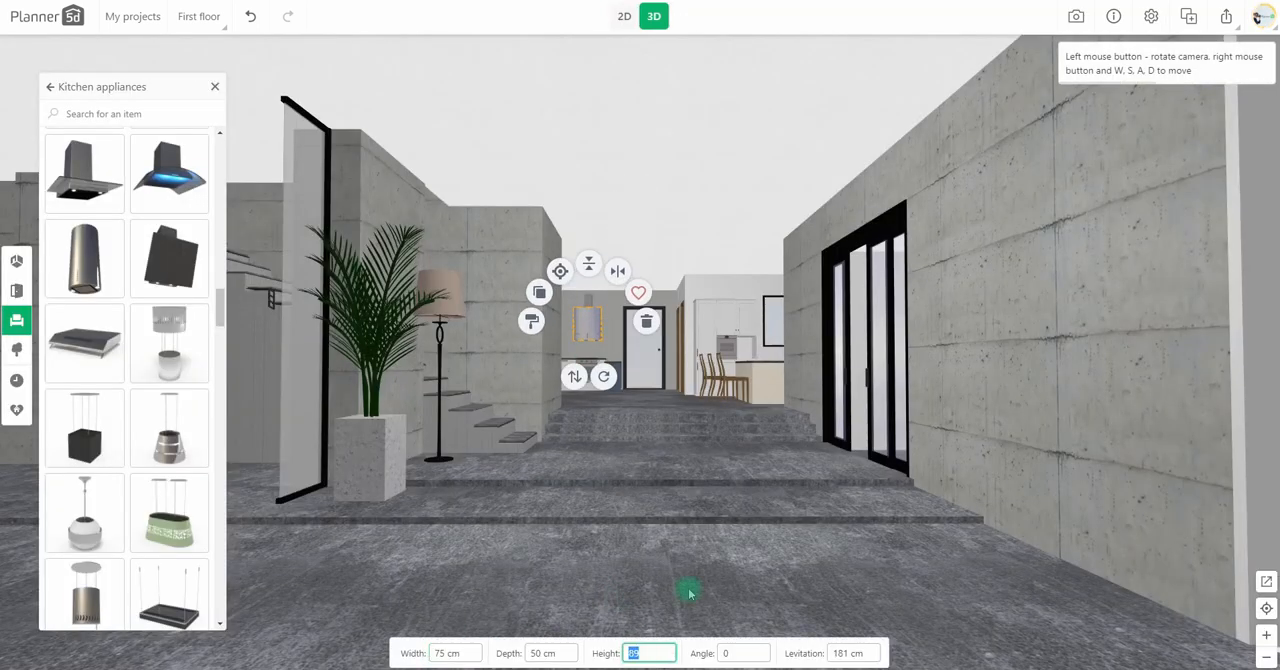
{"action": "key", "text": "Up"}
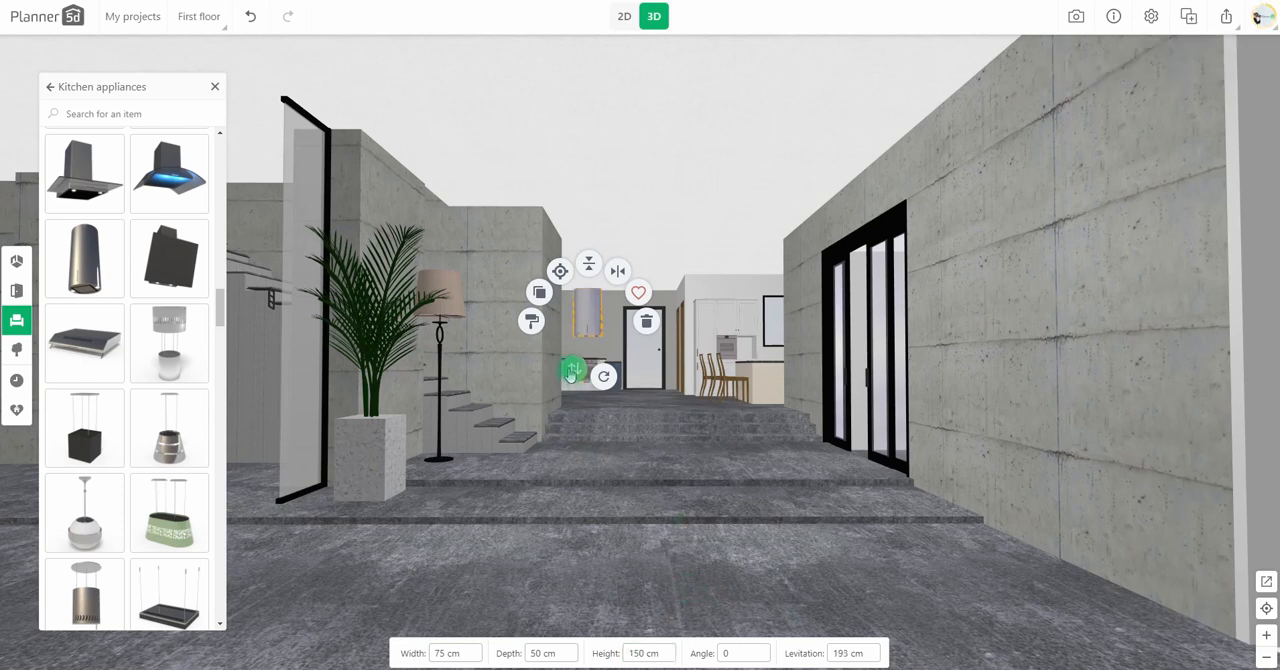
{"action": "left_click", "coordinate": [755, 504]}
Step: Apply a wood-plank texture from the personal textures to the front floor, and return to the 2D plan
{"action": "left_click", "coordinate": [711, 570]}
{"action": "left_click", "coordinate": [708, 512]}
{"action": "left_click", "coordinate": [97, 157]}
{"action": "left_click", "coordinate": [56, 128]}
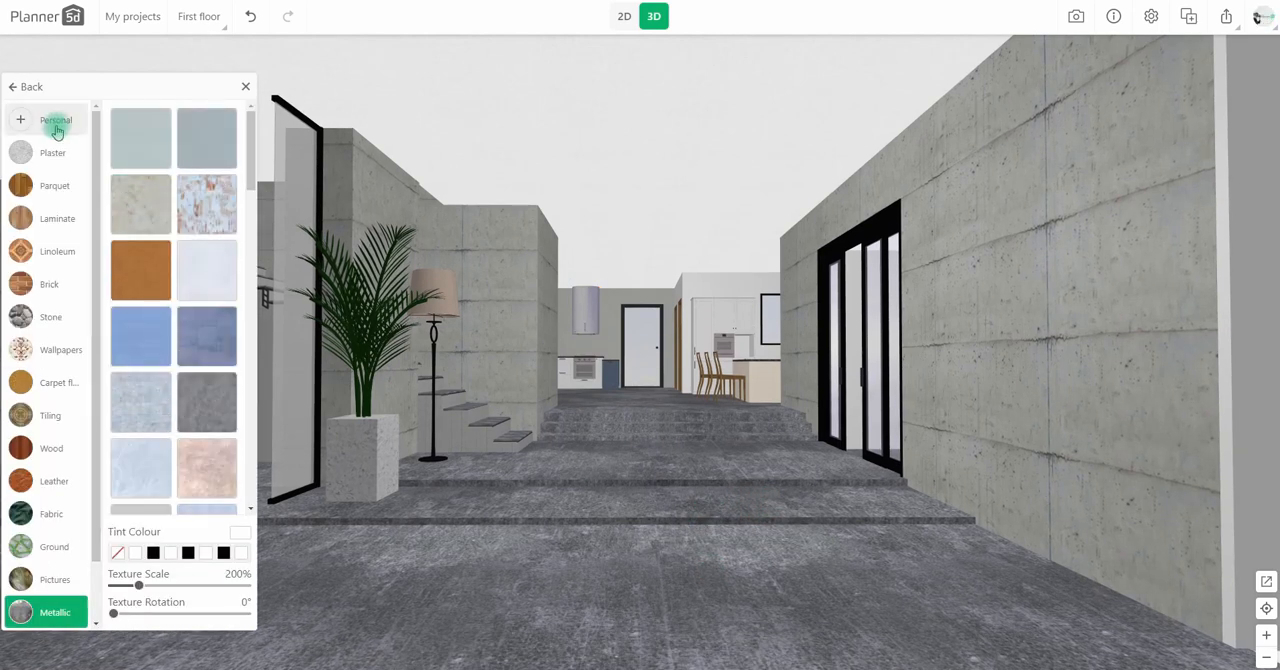
{"action": "left_click", "coordinate": [153, 348]}
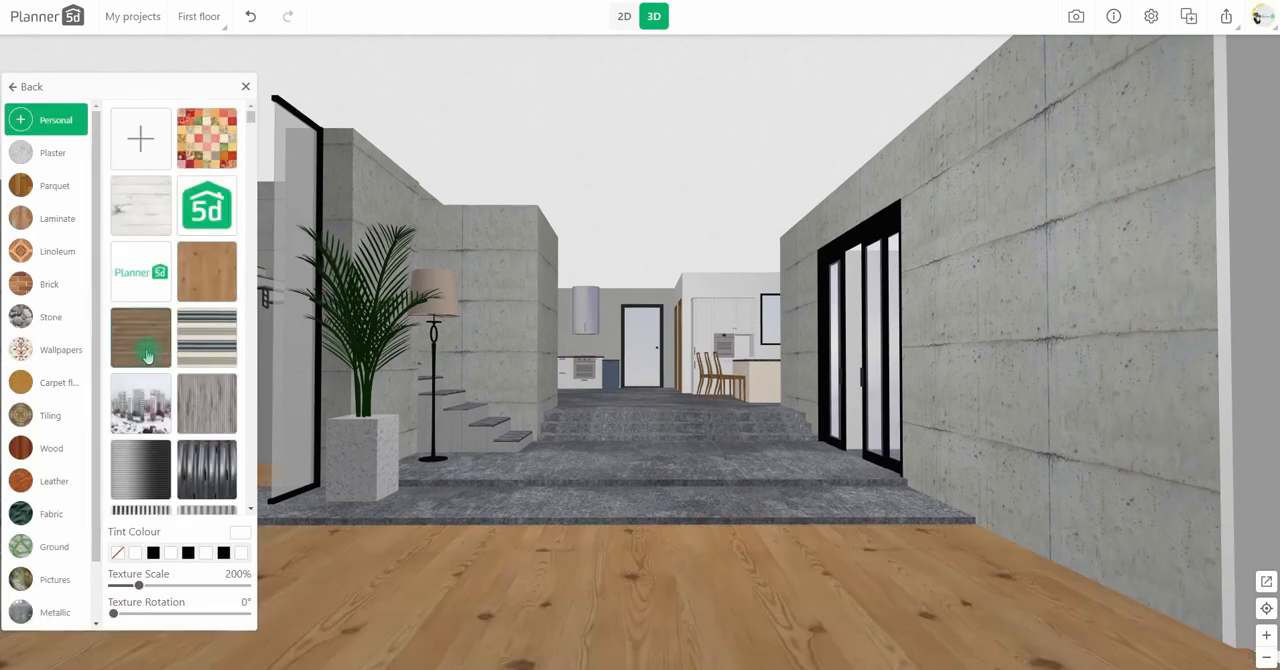
{"action": "left_click", "coordinate": [245, 87]}
{"action": "left_click", "coordinate": [625, 18]}
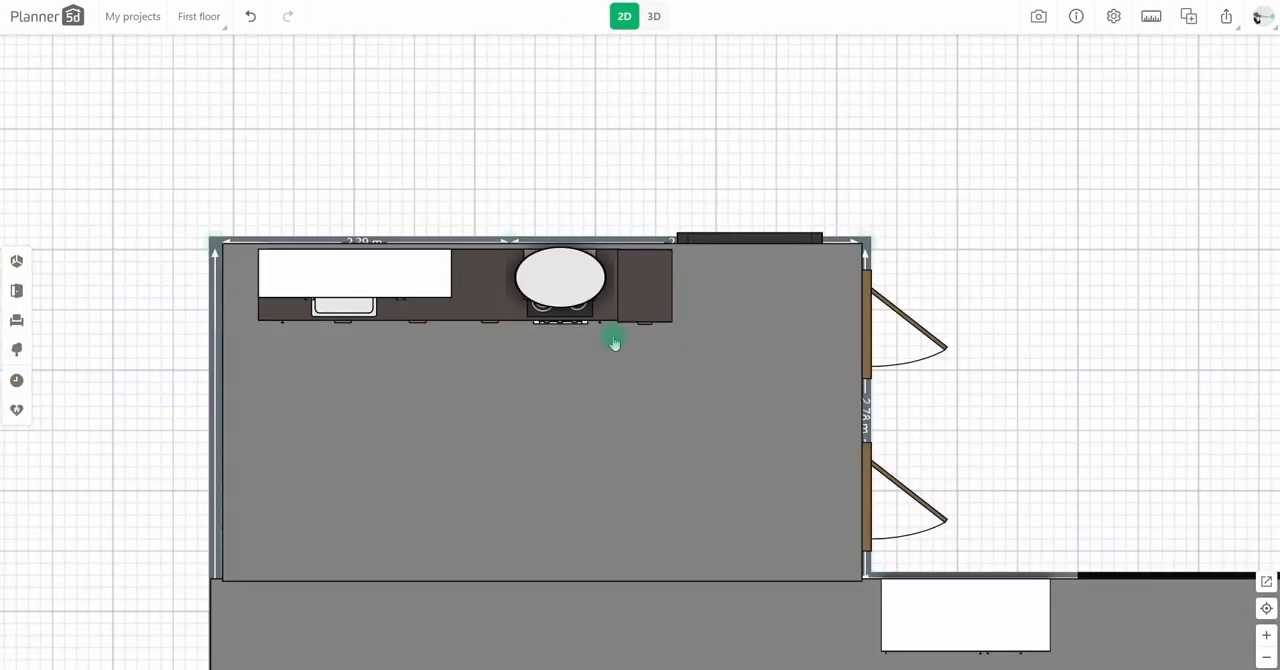
Step: Copy the long floor slab, set the copy to 400 cm wide and 30 cm high, and place it on the wood floor below the stairs
{"action": "left_click_drag", "start_coordinate": [650, 560], "coordinate": [640, 150]}
{"action": "left_click_drag", "start_coordinate": [823, 489], "coordinate": [740, 297]}
{"action": "scroll", "coordinate": [740, 297], "scroll_direction": "down", "scroll_amount": 2}
{"action": "left_click_drag", "start_coordinate": [397, 366], "coordinate": [569, 396]}
{"action": "left_click", "coordinate": [569, 394]}
{"action": "left_click", "coordinate": [673, 330]}
{"action": "left_click_drag", "start_coordinate": [672, 372], "coordinate": [572, 367]}
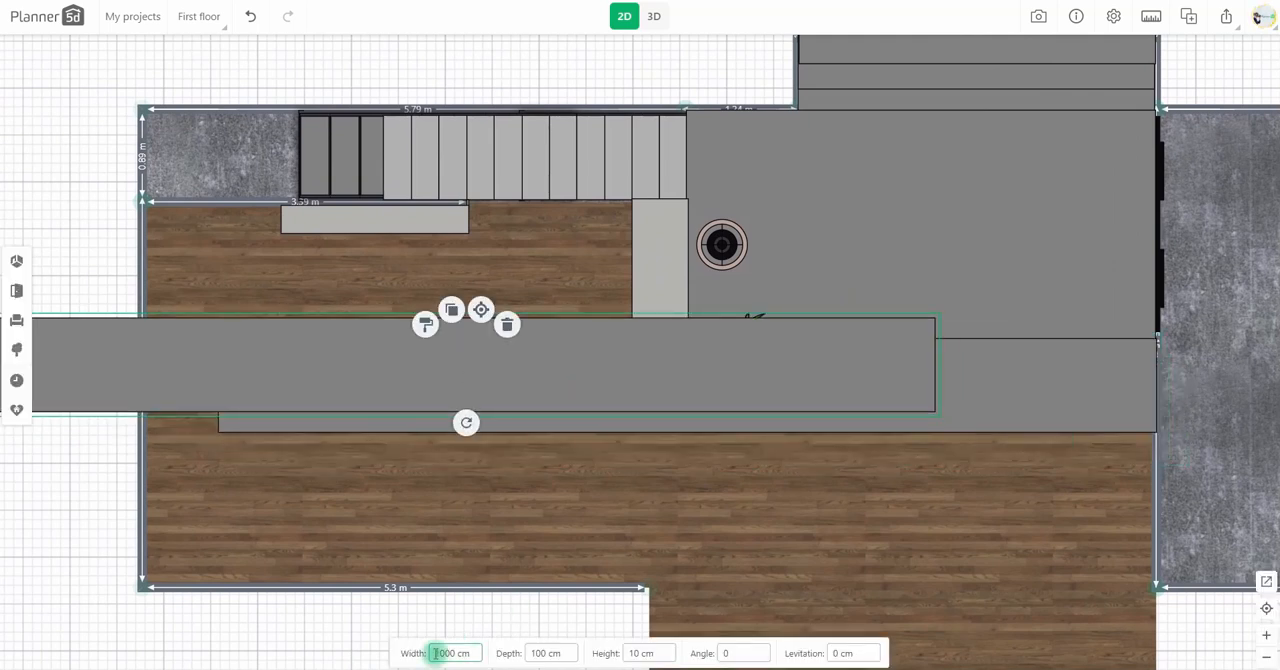
{"action": "type", "text": "400"}
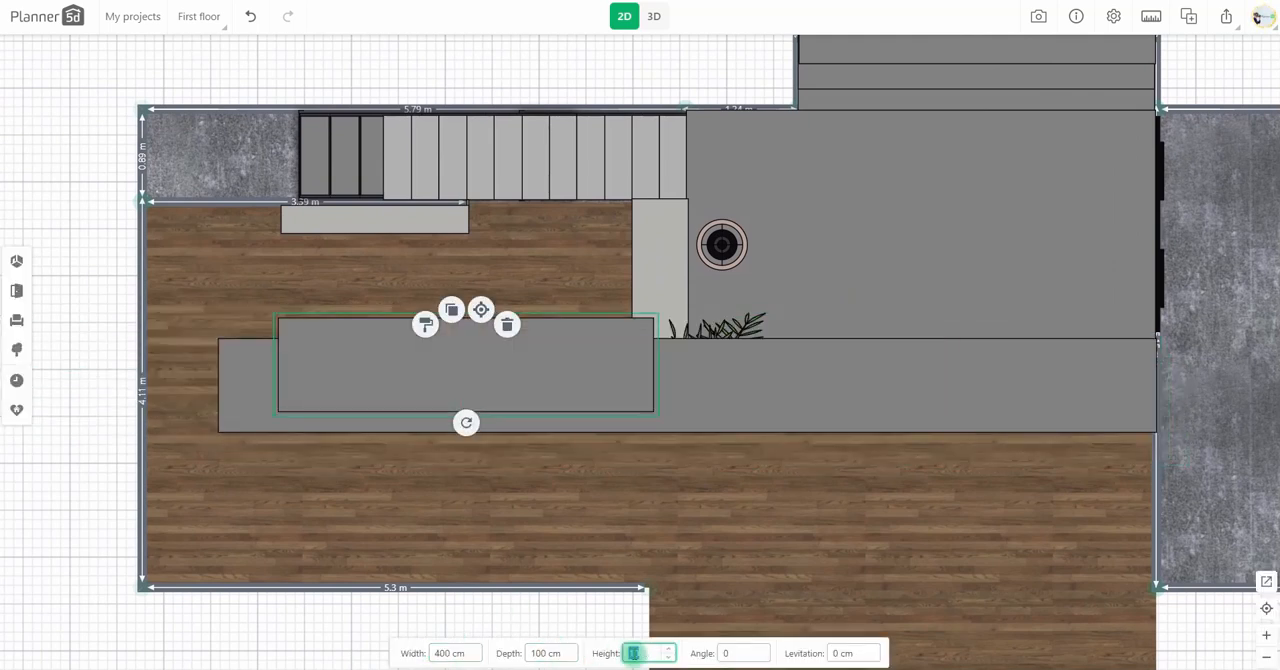
{"action": "left_click_drag", "start_coordinate": [570, 388], "coordinate": [501, 291]}
Step: Copy the short slab as an upper step with depth 130 cm and levitation 25 cm against the stairs, and check it in 3D
{"action": "left_click", "coordinate": [432, 239]}
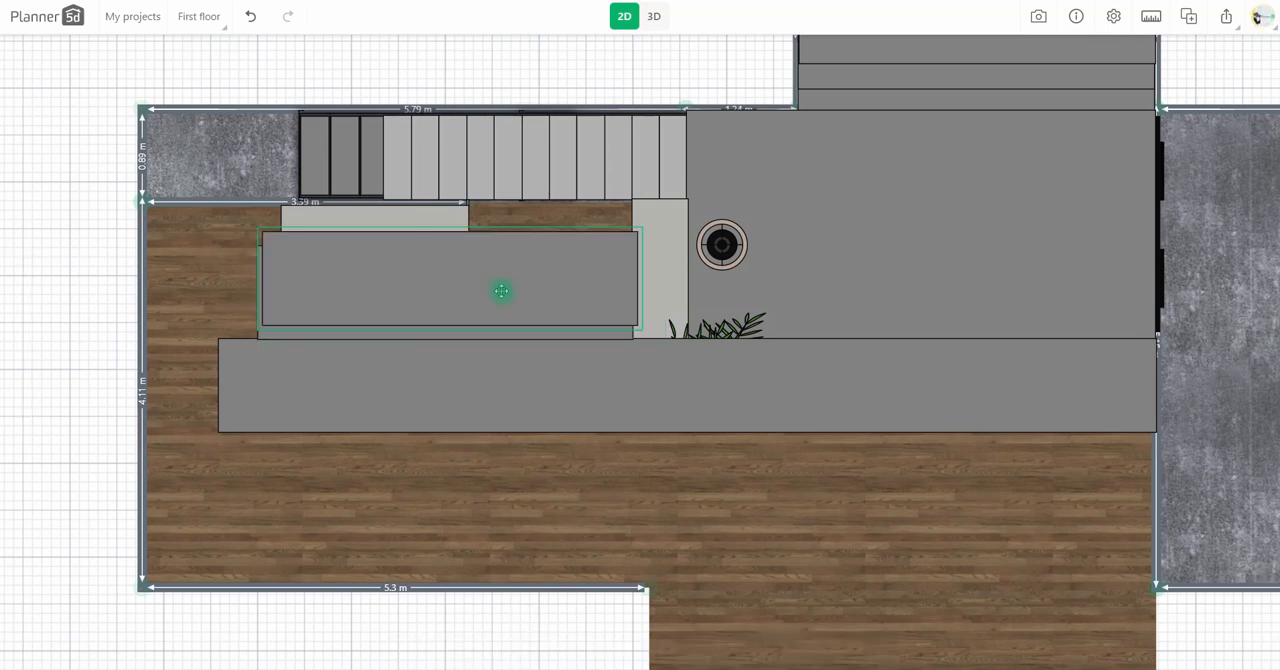
{"action": "left_click", "coordinate": [546, 653]}
{"action": "type", "text": "130"}
{"action": "left_click", "coordinate": [836, 654]}
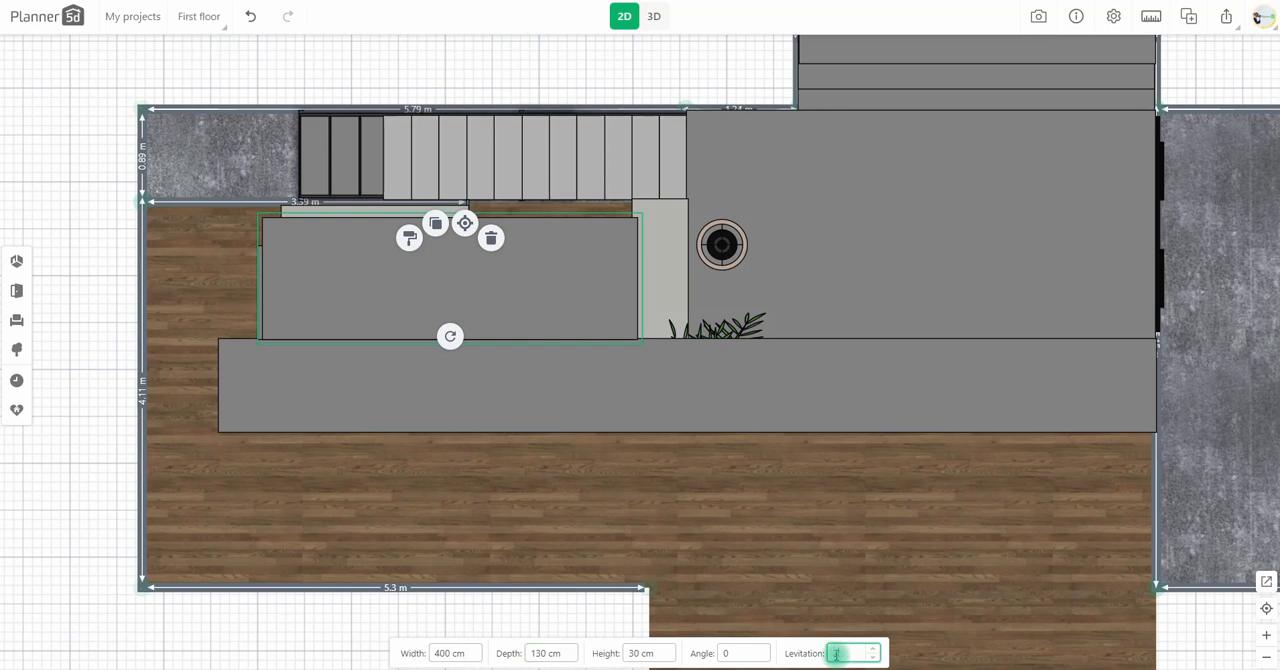
{"action": "type", "text": "25"}
{"action": "key", "text": "Return"}
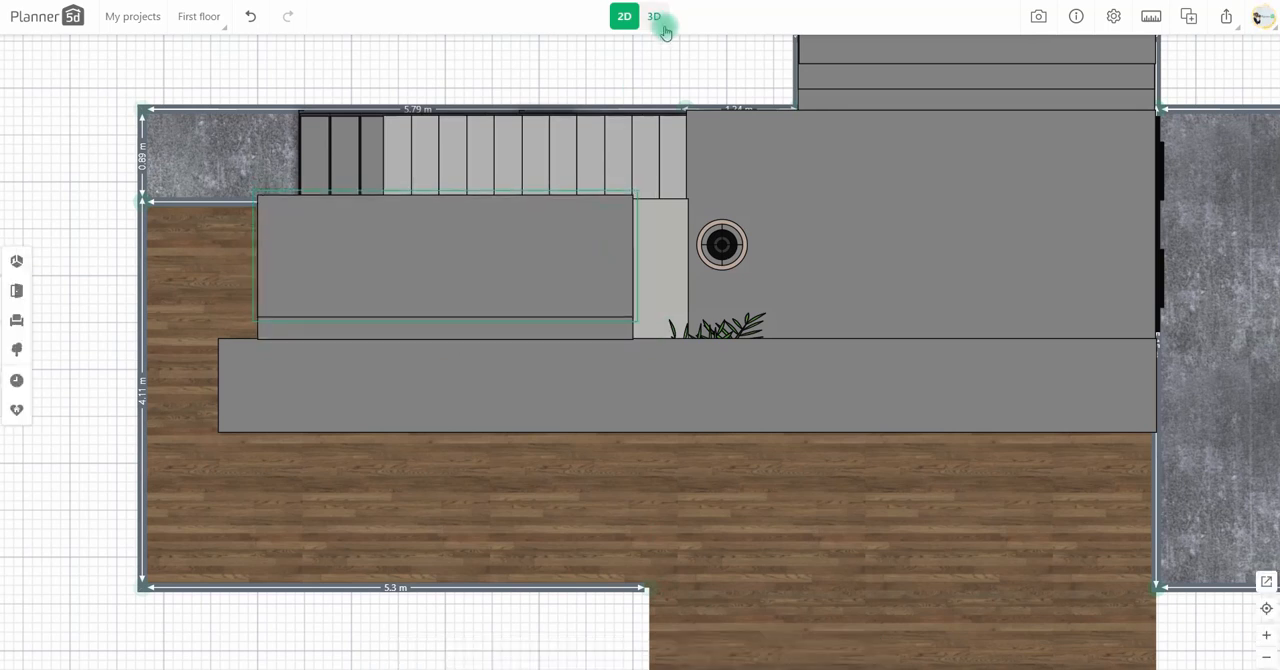
{"action": "left_click", "coordinate": [654, 16]}
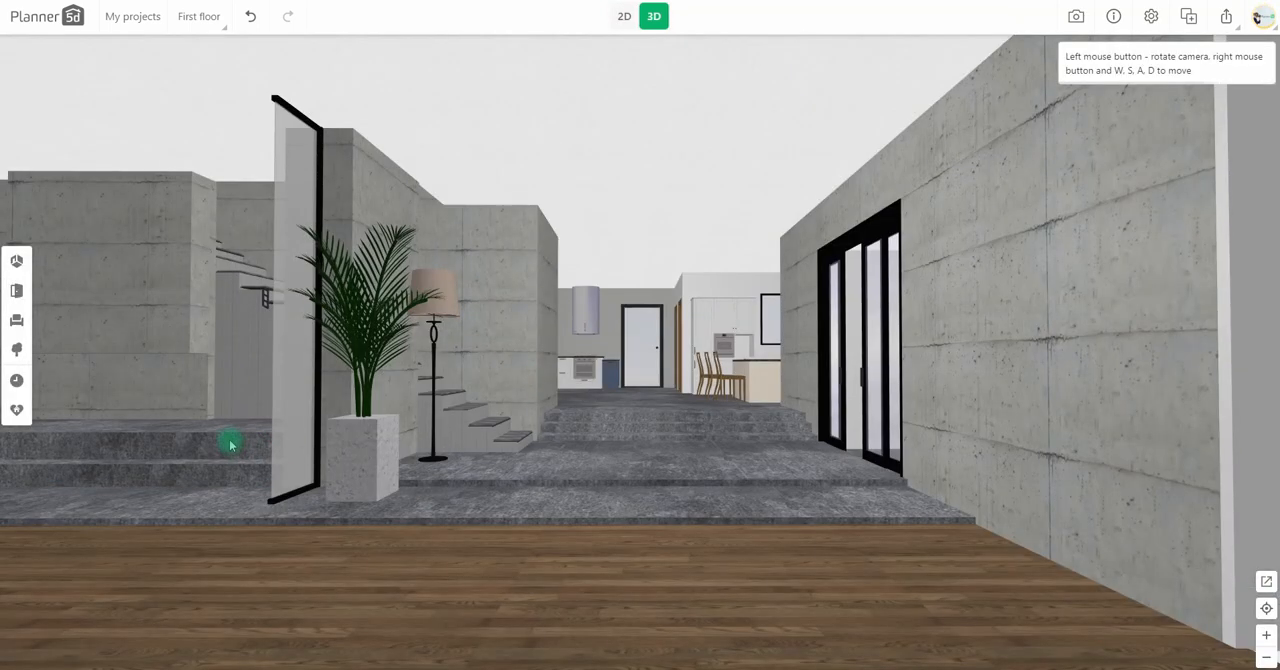
{"action": "left_click", "coordinate": [624, 16]}
Step: Turn a copy of the upper step into a bar 500 cm wide, 7 cm deep and 7 cm high, levitated 200 cm beside the stairs
{"action": "left_click_drag", "start_coordinate": [471, 229], "coordinate": [624, 184]}
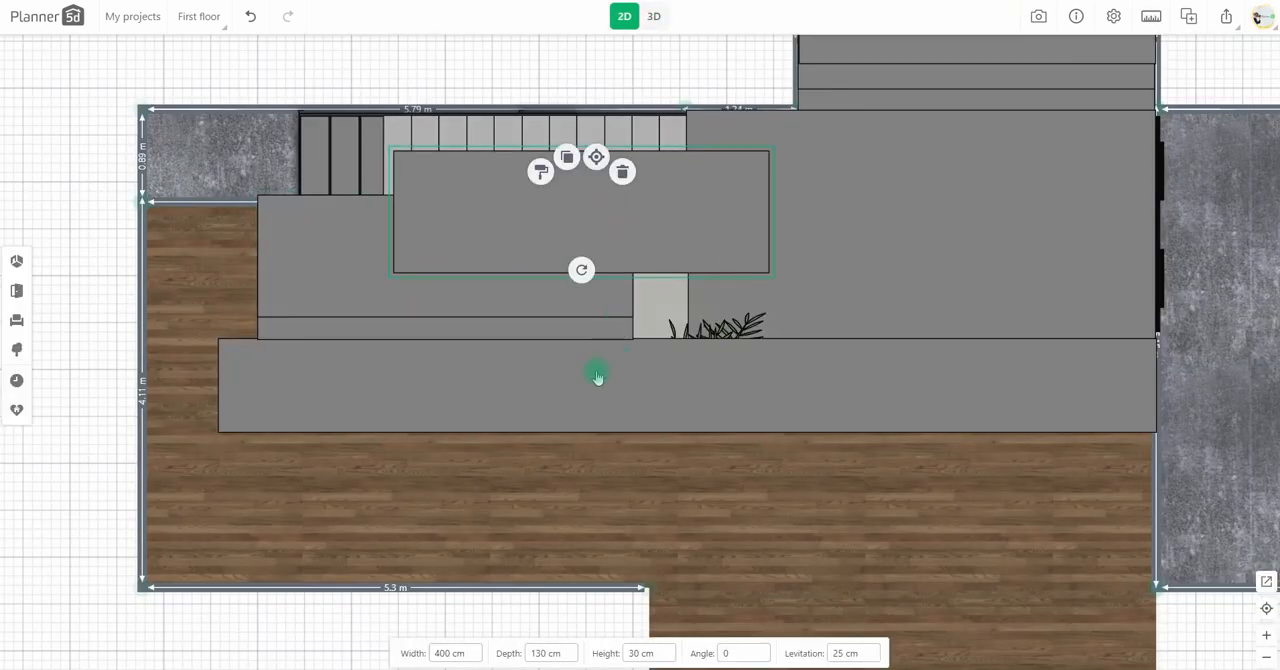
{"action": "type", "text": "500"}
{"action": "key", "text": "Tab"}
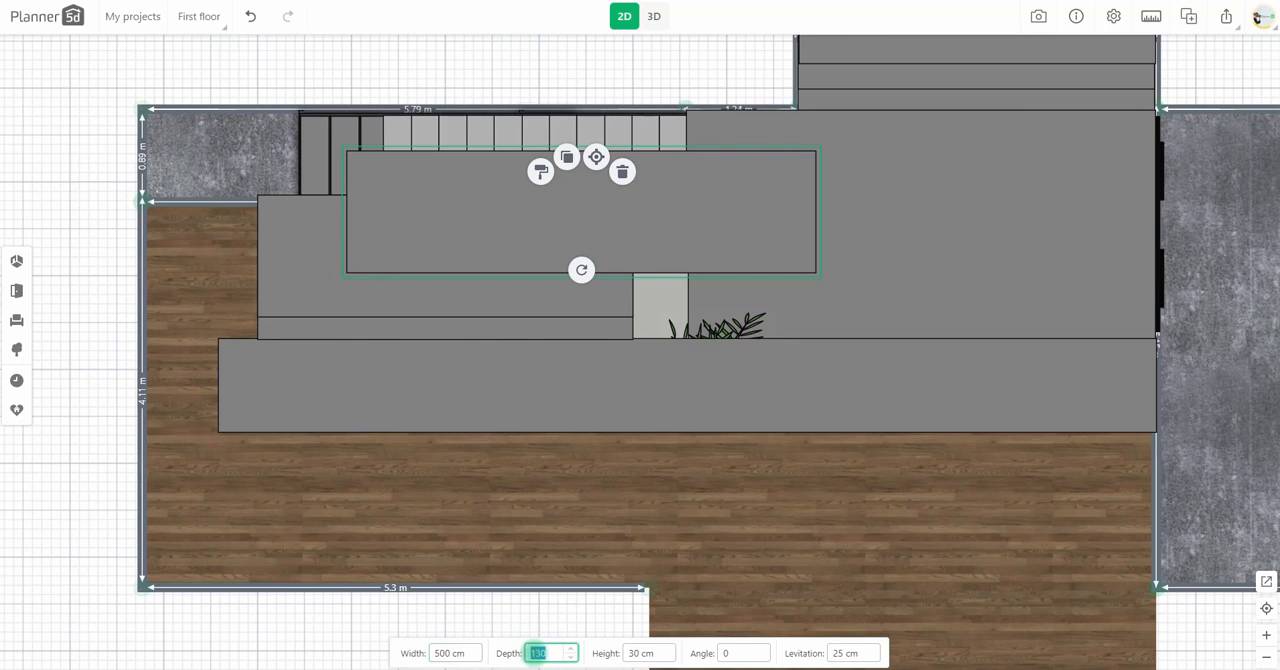
{"action": "type", "text": "7"}
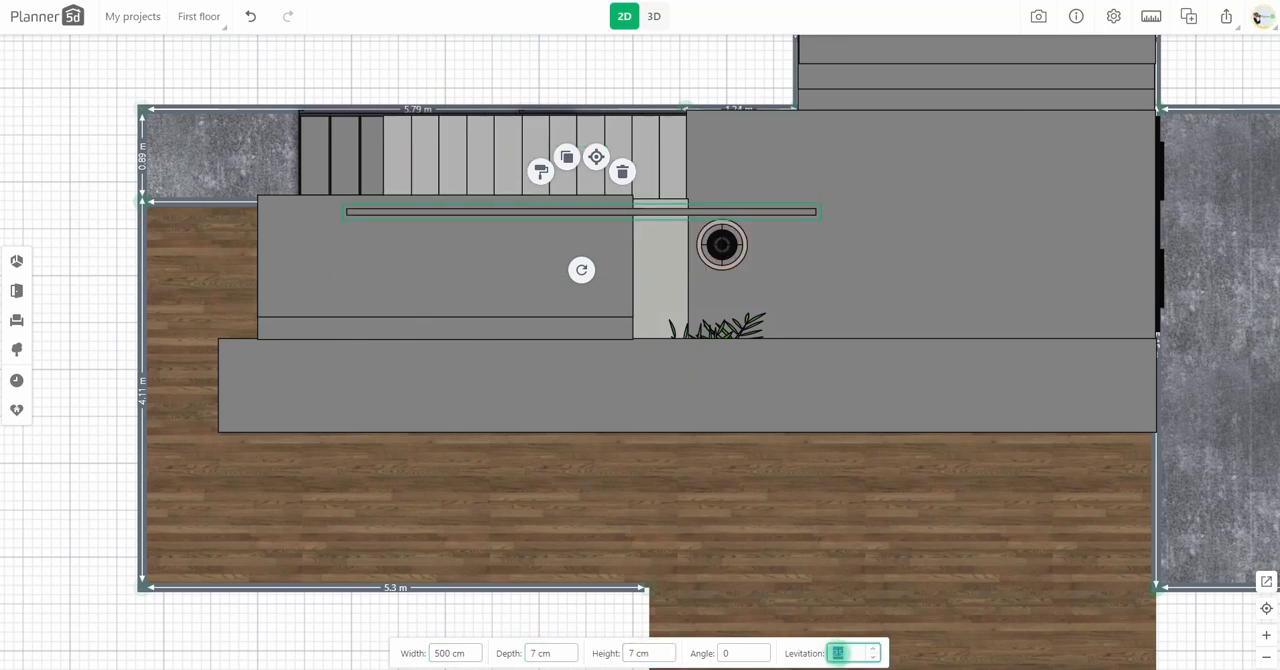
{"action": "left_click_drag", "start_coordinate": [645, 211], "coordinate": [857, 212]}
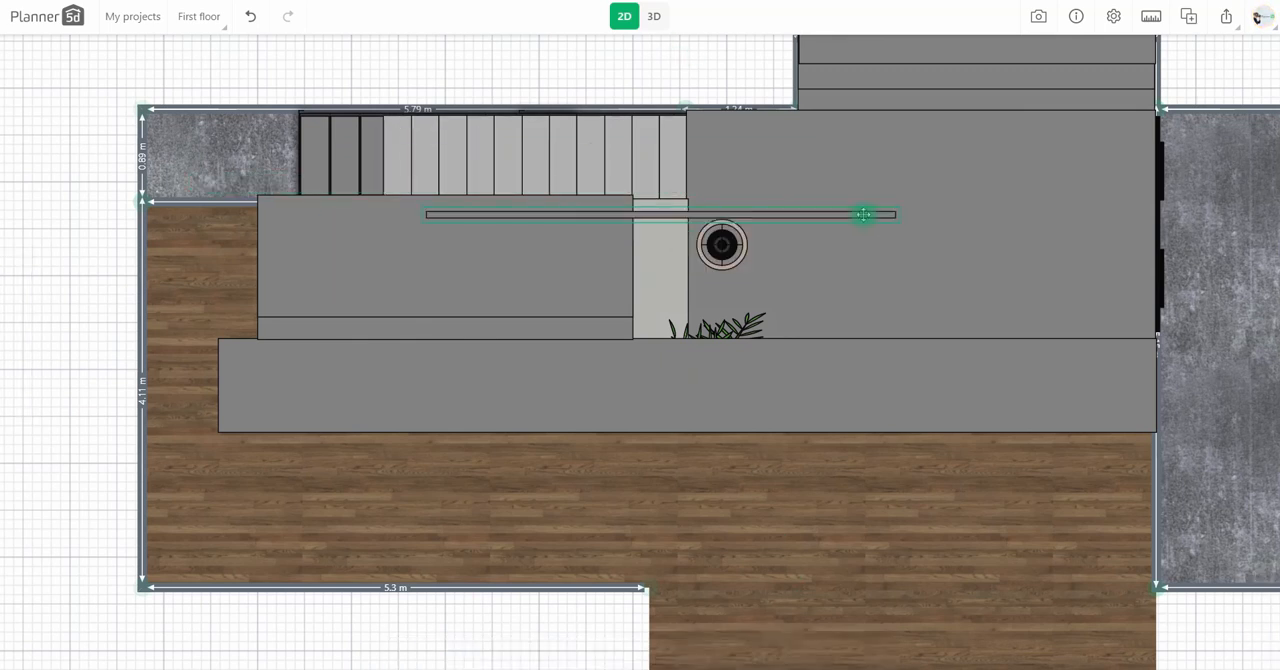
{"action": "left_click", "coordinate": [654, 16]}
Step: Tilt the bar to an angle of 31 to follow the stairs' slope and shift it along the staircase
{"action": "left_click", "coordinate": [593, 289]}
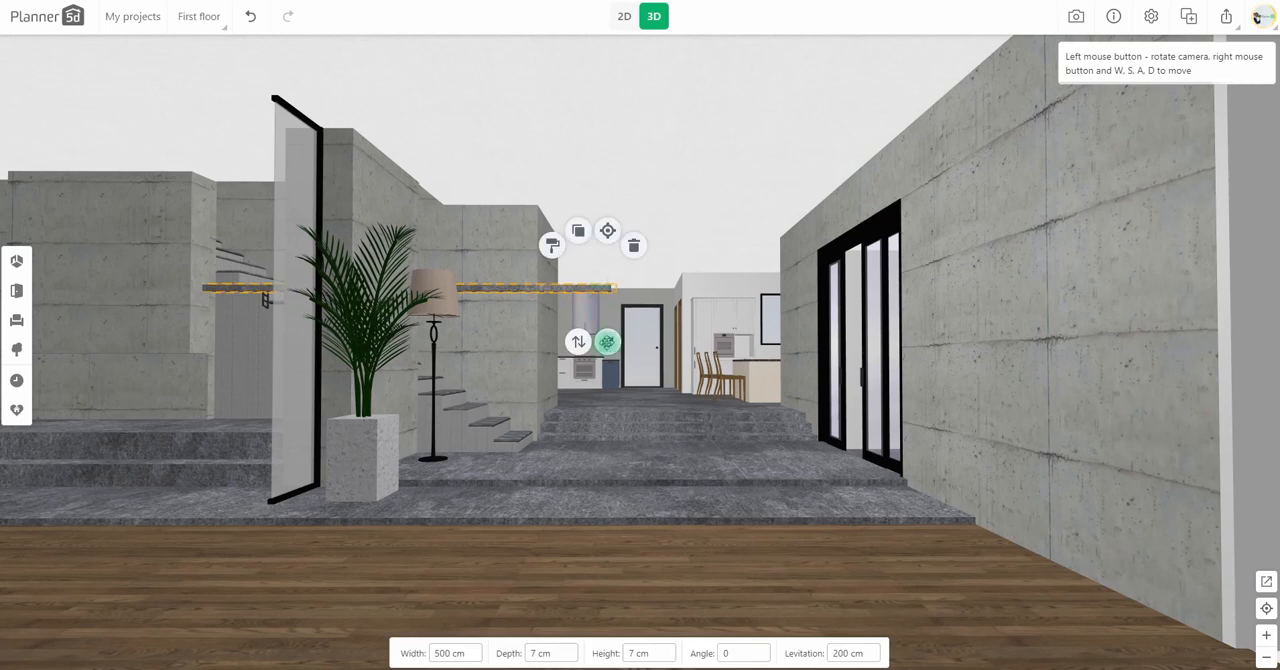
{"action": "left_click_drag", "start_coordinate": [607, 342], "coordinate": [538, 483]}
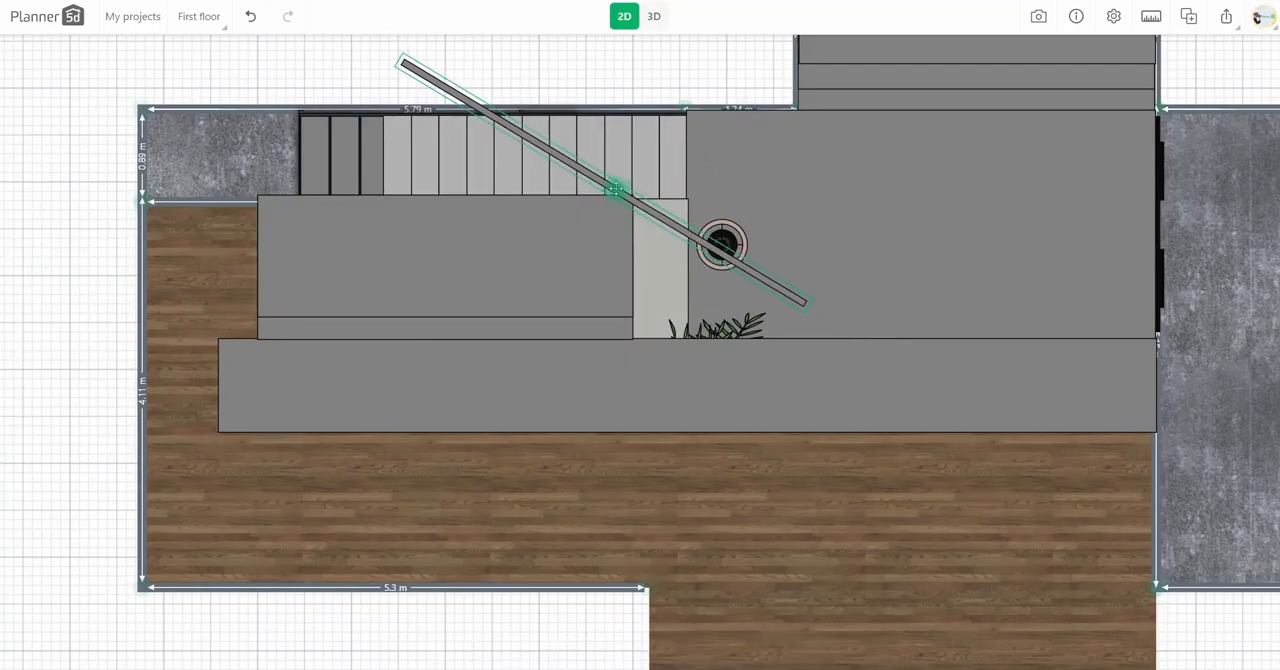
{"action": "left_click", "coordinate": [654, 16]}
{"action": "right_click_drag", "start_coordinate": [668, 430], "coordinate": [626, 480]}
{"action": "left_click_drag", "start_coordinate": [626, 480], "coordinate": [558, 485]}
{"action": "left_click", "coordinate": [624, 16]}
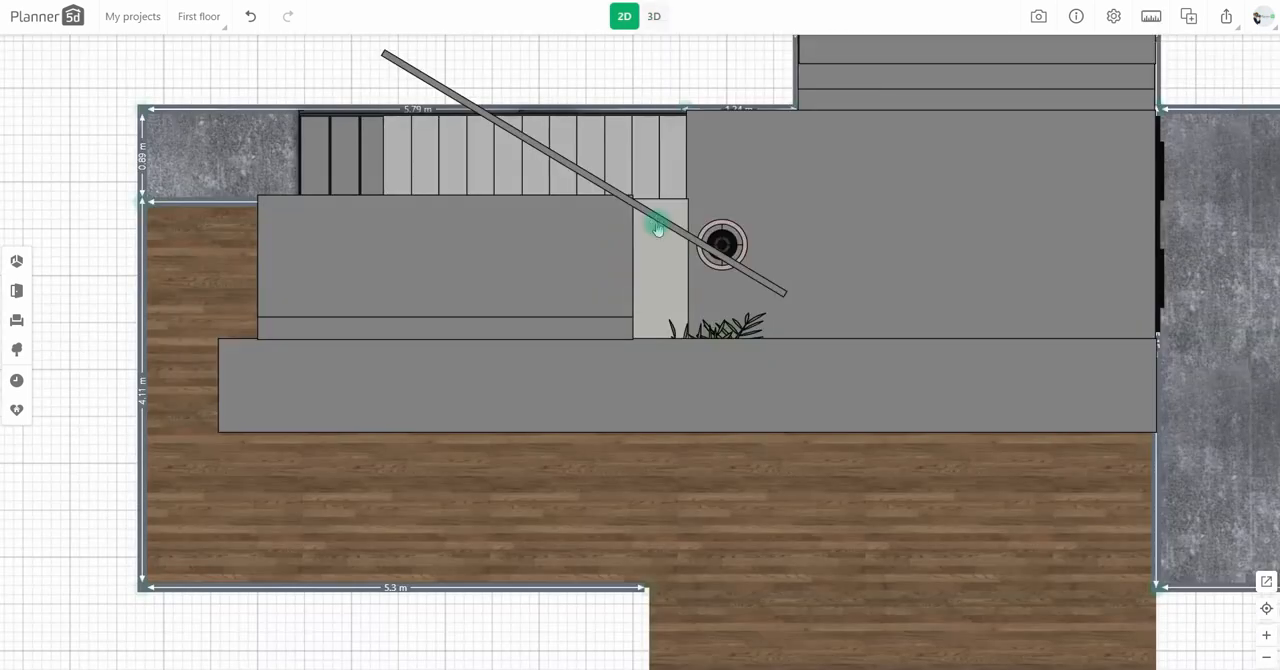
{"action": "left_click", "coordinate": [658, 17]}
{"action": "left_click", "coordinate": [624, 16]}
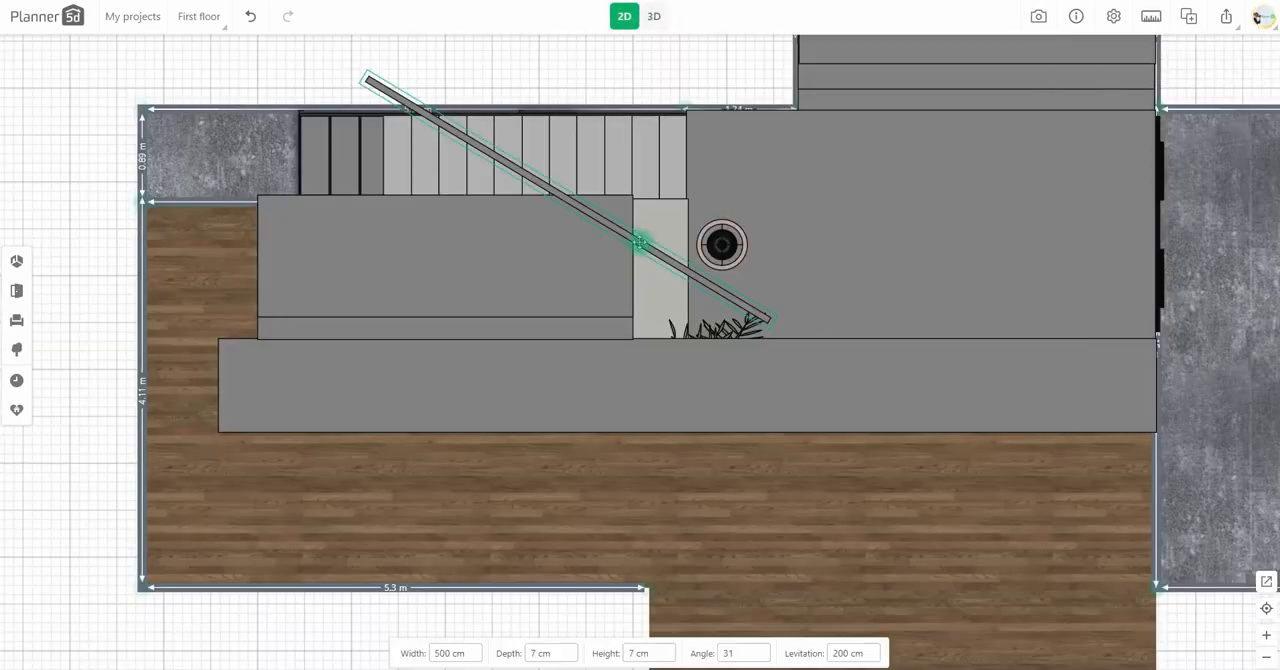
Step: Colour the tilted stair bar black and check it in the 3D view
{"action": "left_click", "coordinate": [655, 17]}
{"action": "left_click_drag", "start_coordinate": [600, 456], "coordinate": [689, 404]}
{"action": "left_click", "coordinate": [677, 460]}
{"action": "left_click", "coordinate": [931, 533]}
{"action": "left_click_drag", "start_coordinate": [931, 533], "coordinate": [837, 497]}
{"action": "left_click_drag", "start_coordinate": [832, 553], "coordinate": [779, 566]}
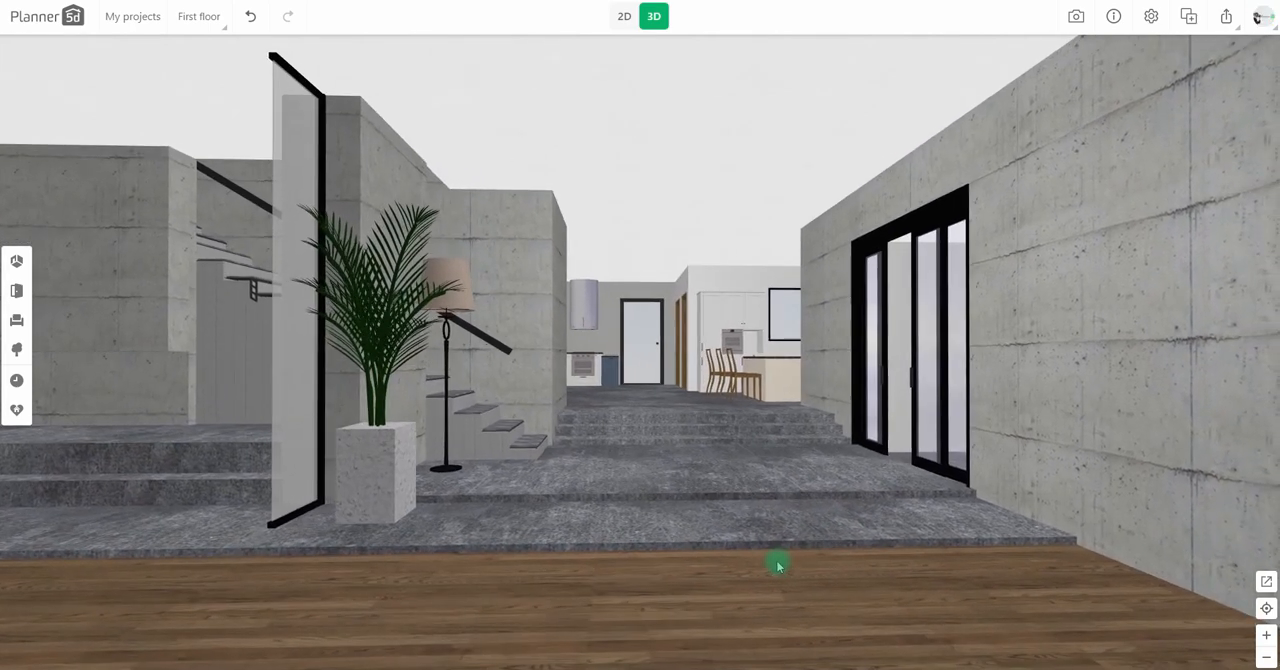
Step: Examine the kitchen and dining area in the 2D plan
{"action": "left_click", "coordinate": [625, 18]}
{"action": "scroll", "coordinate": [555, 312], "scroll_direction": "down", "scroll_amount": 3}
{"action": "left_click_drag", "start_coordinate": [718, 374], "coordinate": [443, 660]}
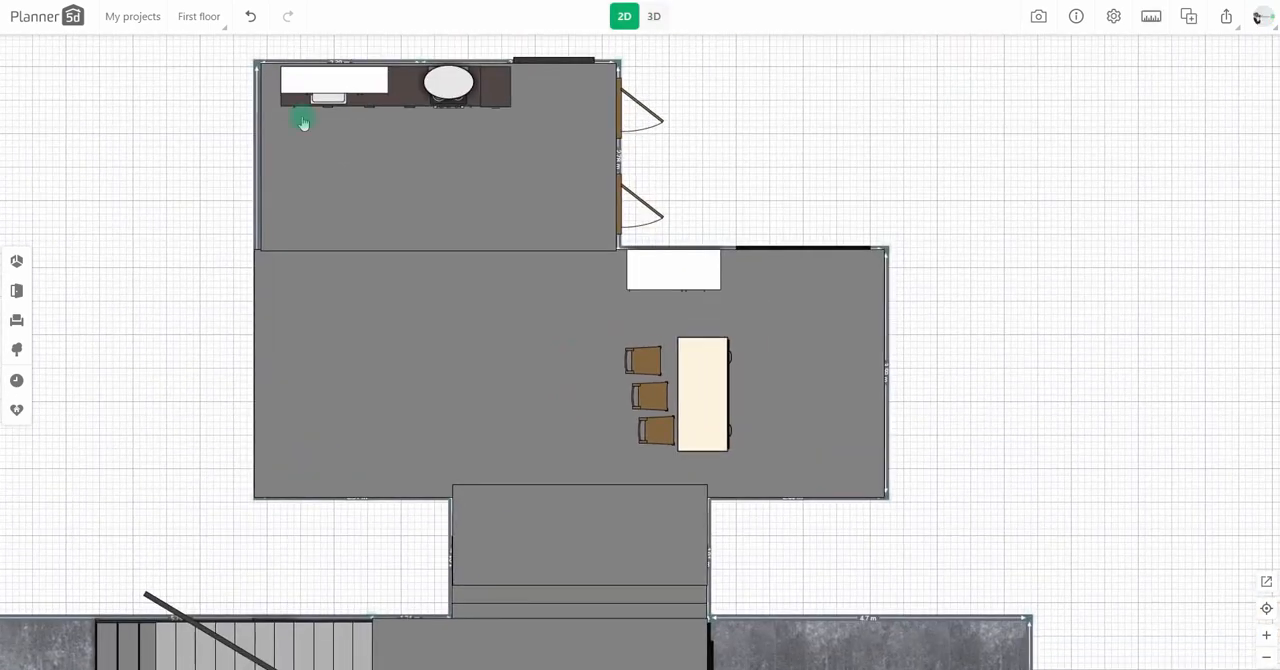
{"action": "left_click_drag", "start_coordinate": [681, 74], "coordinate": [667, 89]}
{"action": "left_click_drag", "start_coordinate": [556, 165], "coordinate": [558, 175]}
{"action": "left_click_drag", "start_coordinate": [540, 178], "coordinate": [445, 198]}
{"action": "left_click", "coordinate": [572, 188]}
{"action": "left_click", "coordinate": [545, 143]}
{"action": "left_click", "coordinate": [175, 179]}
{"action": "left_click", "coordinate": [64, 156]}
{"action": "scroll", "coordinate": [197, 260], "scroll_direction": "down", "scroll_amount": 2}
{"action": "scroll", "coordinate": [205, 256], "scroll_direction": "up", "scroll_amount": 2}
{"action": "left_click", "coordinate": [440, 206]}
{"action": "left_click_drag", "start_coordinate": [440, 206], "coordinate": [536, 190]}
{"action": "left_click_drag", "start_coordinate": [721, 190], "coordinate": [649, 200]}
Step: Add a block along the dining area's back wall with width 400 cm, depth 100 cm, height 13 cm and levitation 340 cm
{"action": "left_click", "coordinate": [20, 270]}
{"action": "left_click_drag", "start_coordinate": [188, 424], "coordinate": [713, 372]}
{"action": "left_click_drag", "start_coordinate": [1028, 454], "coordinate": [951, 320]}
{"action": "left_click", "coordinate": [666, 229]}
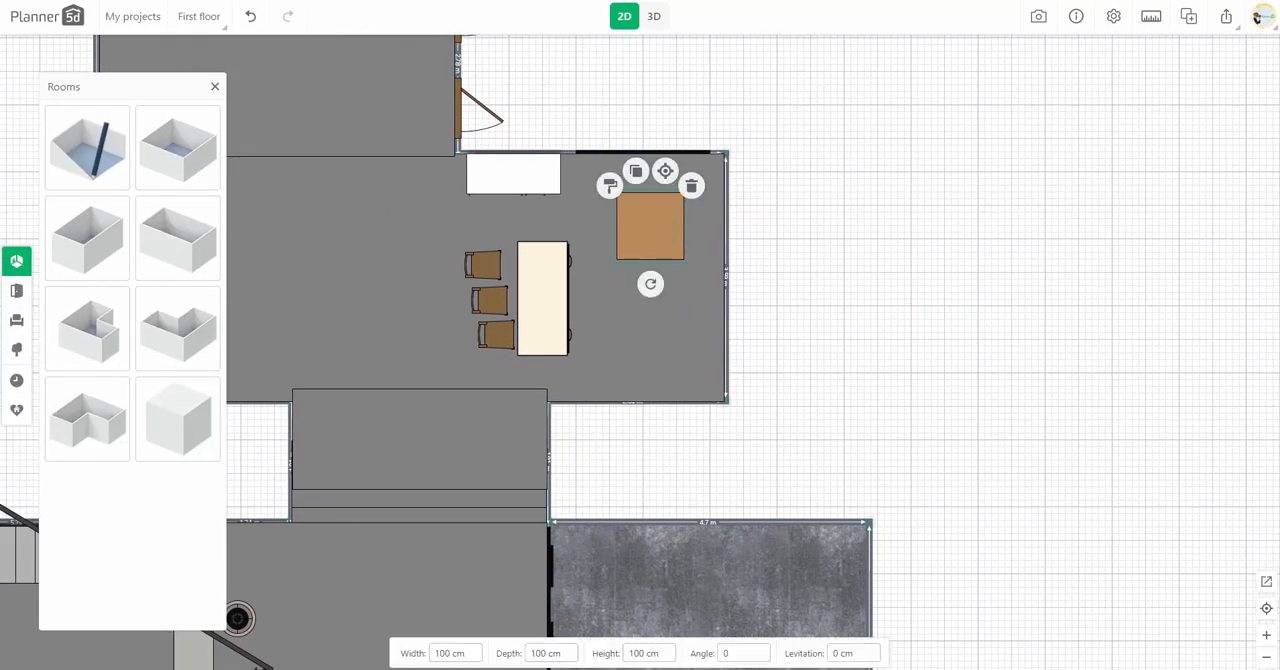
{"action": "left_click", "coordinate": [437, 653]}
{"action": "type", "text": "400"}
{"action": "left_click_drag", "start_coordinate": [654, 230], "coordinate": [594, 194]}
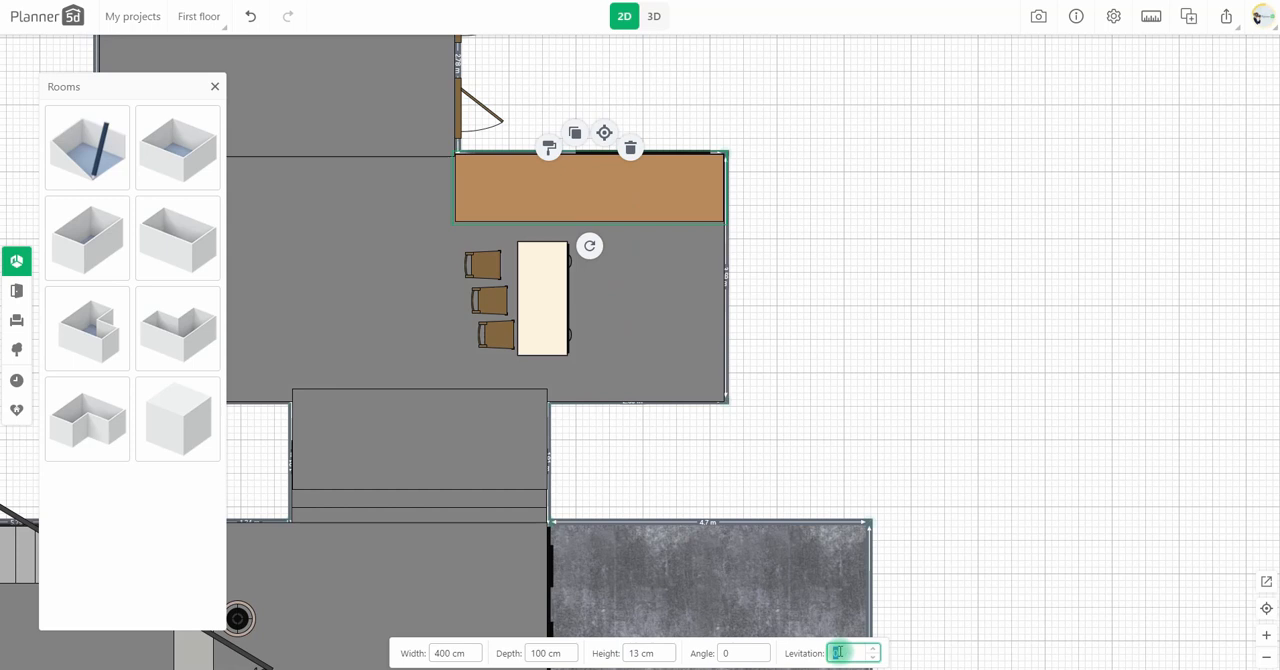
{"action": "left_click", "coordinate": [777, 269]}
{"action": "left_click", "coordinate": [594, 160]}
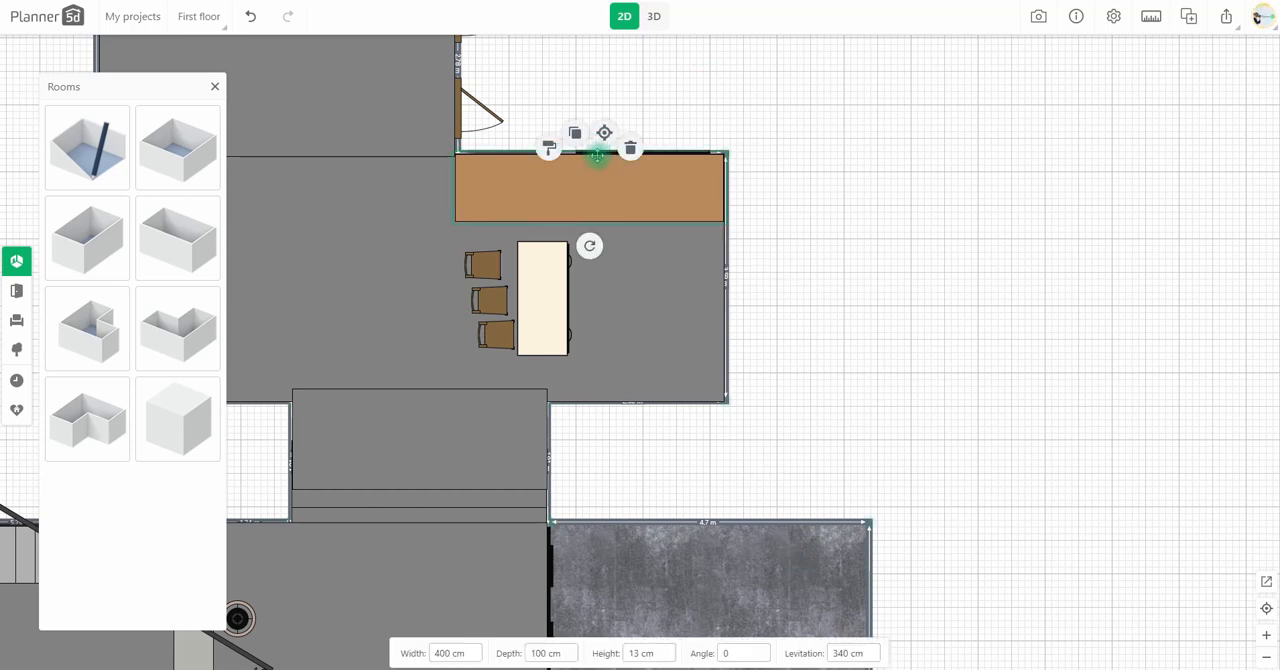
Step: Apply a wood texture to the raised block with a dark grey tint of RGB 84, 84, 84
{"action": "left_click", "coordinate": [549, 147]}
{"action": "scroll", "coordinate": [206, 440], "scroll_direction": "down", "scroll_amount": 3}
{"action": "scroll", "coordinate": [206, 440], "scroll_direction": "down", "scroll_amount": 10}
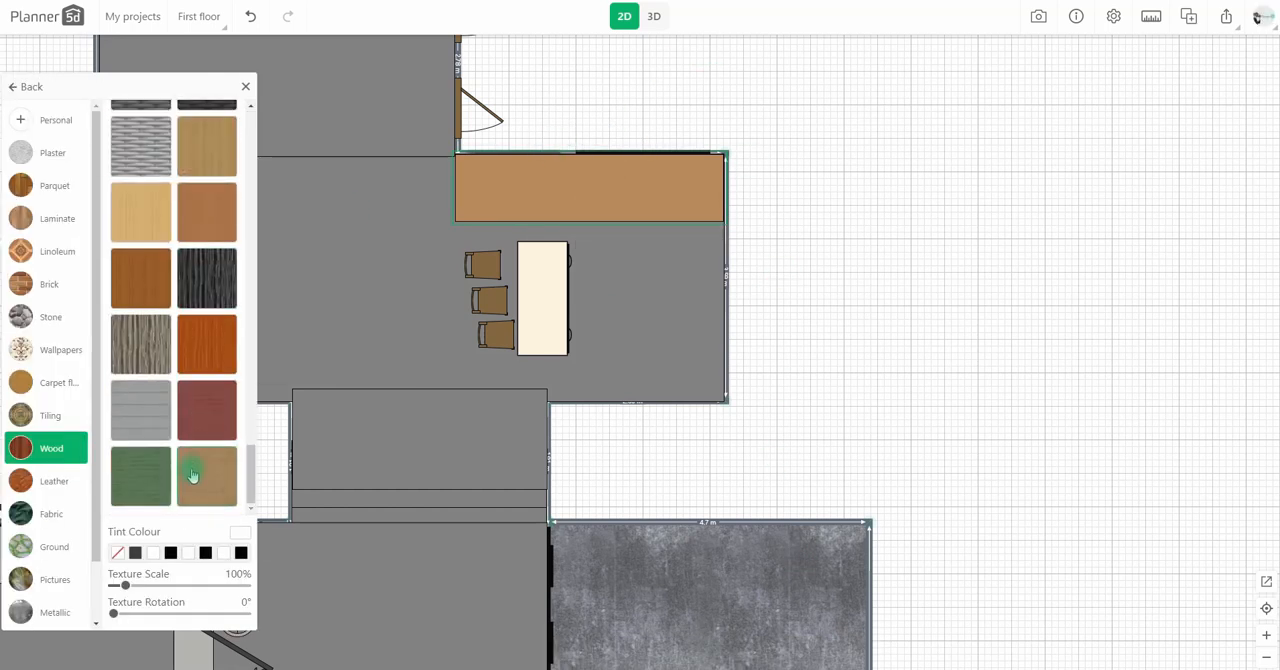
{"action": "scroll", "coordinate": [194, 468], "scroll_direction": "up", "scroll_amount": 8}
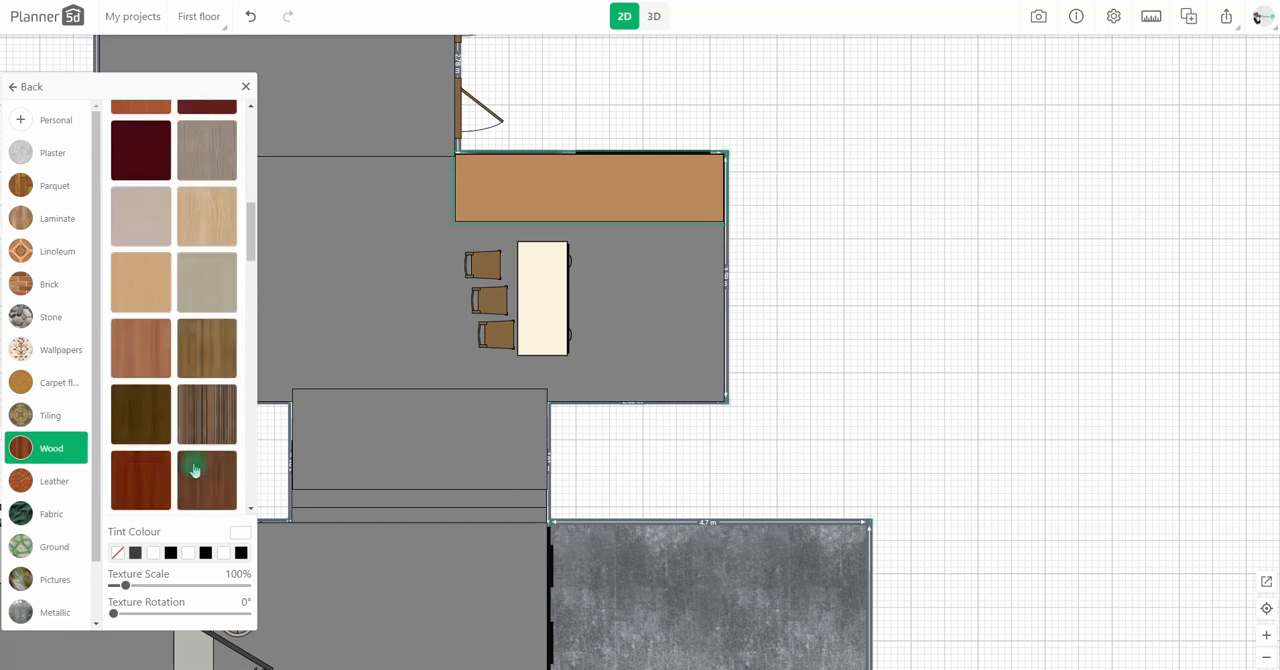
{"action": "left_click", "coordinate": [198, 445]}
{"action": "left_click", "coordinate": [237, 538]}
{"action": "left_click_drag", "start_coordinate": [251, 361], "coordinate": [237, 420]}
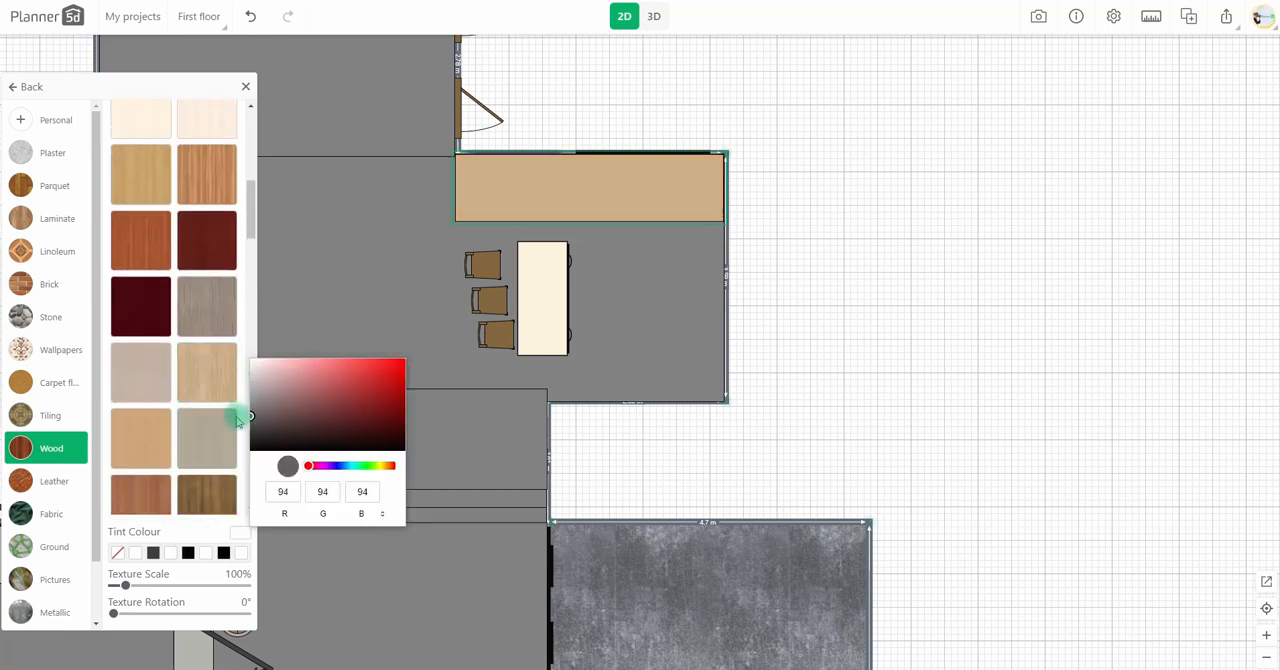
{"action": "left_click", "coordinate": [758, 357]}
Step: Apply the grey plaster texture to the ceiling in the 3D view
{"action": "left_click", "coordinate": [653, 16]}
{"action": "left_click", "coordinate": [694, 585]}
{"action": "left_click", "coordinate": [697, 528]}
{"action": "left_click", "coordinate": [164, 188]}
{"action": "left_click", "coordinate": [71, 159]}
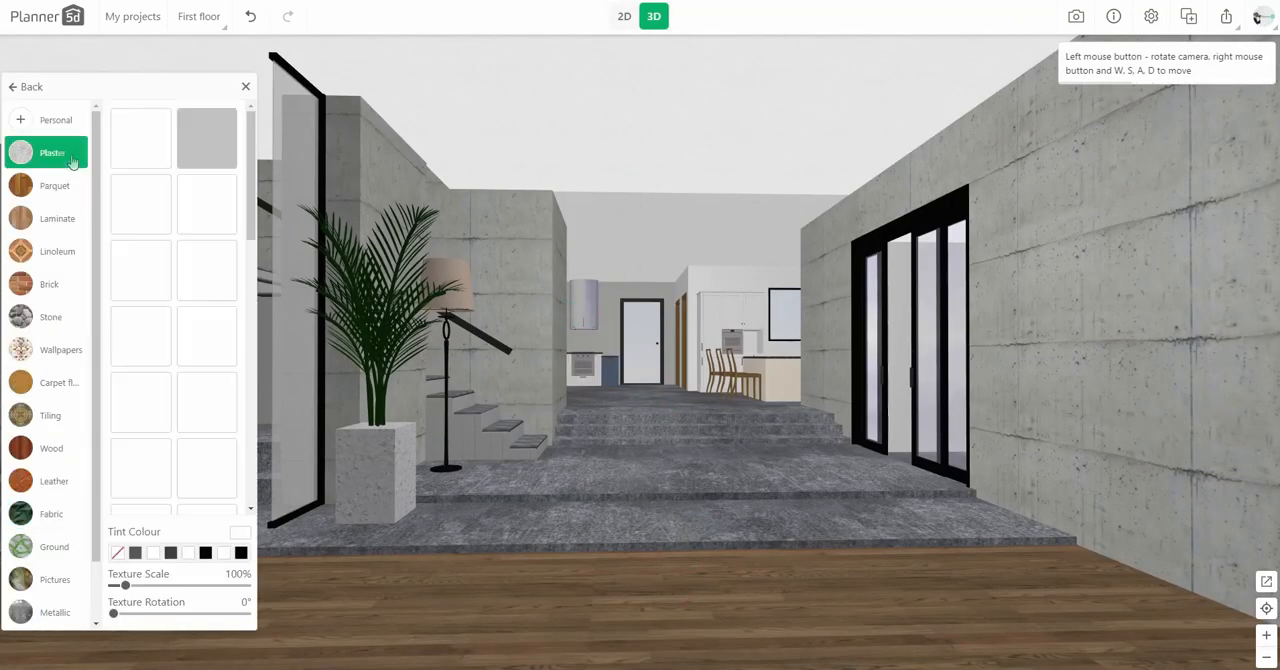
{"action": "left_click", "coordinate": [208, 145]}
Step: Set the raised block's height to 10 cm and its levitation to 316 cm, and check it in 3D
{"action": "left_click", "coordinate": [624, 16]}
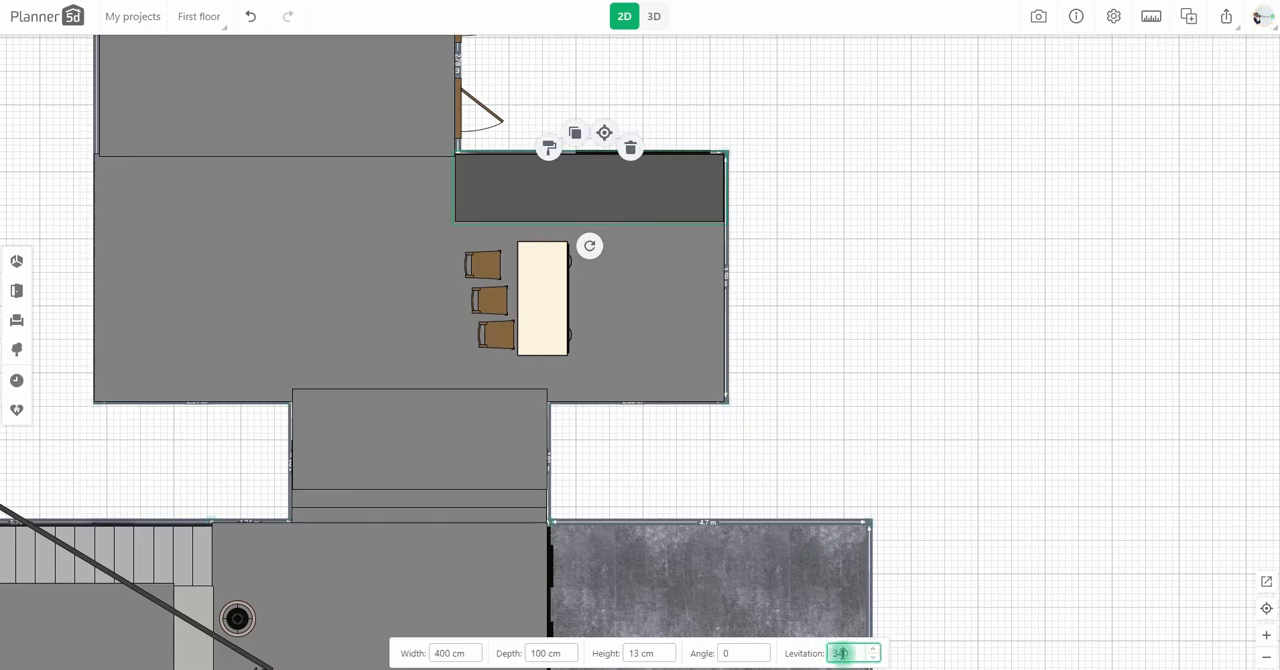
{"action": "left_click", "coordinate": [654, 16]}
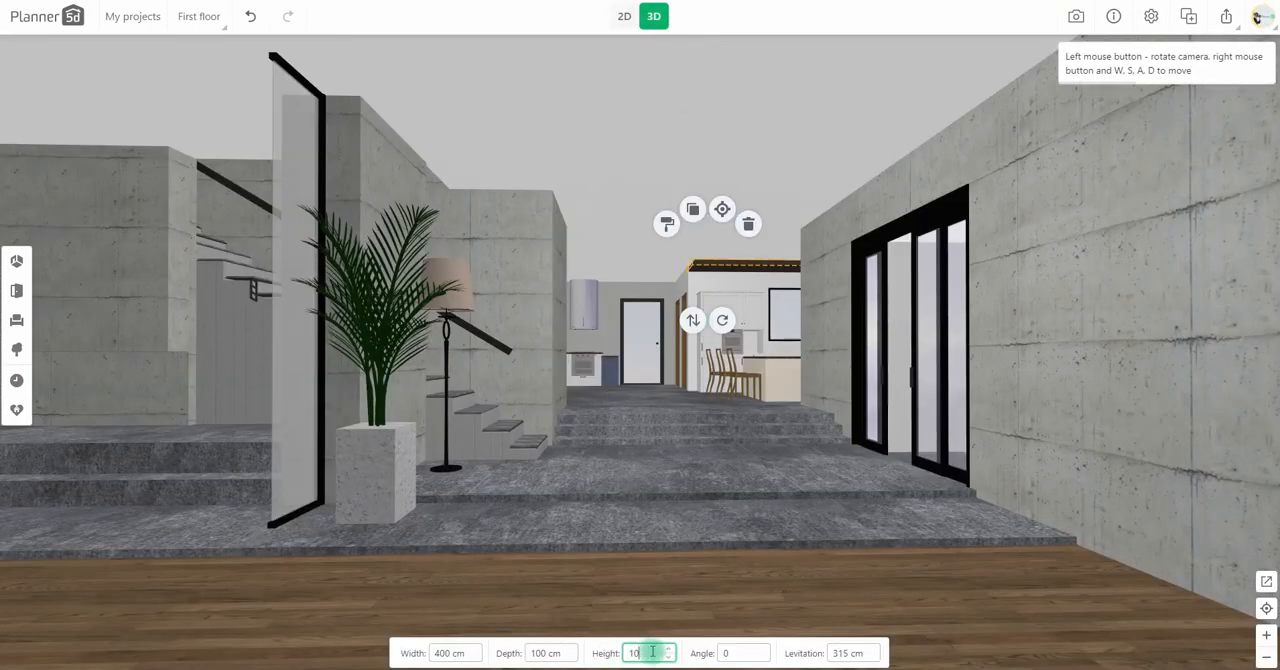
{"action": "left_click", "coordinate": [620, 16]}
Step: Change the raised panel to a grey-brown wood texture tinted RGB 120, 120, 120, and check it in 3D
{"action": "left_click", "coordinate": [549, 148]}
{"action": "scroll", "coordinate": [149, 331], "scroll_direction": "down", "scroll_amount": 5}
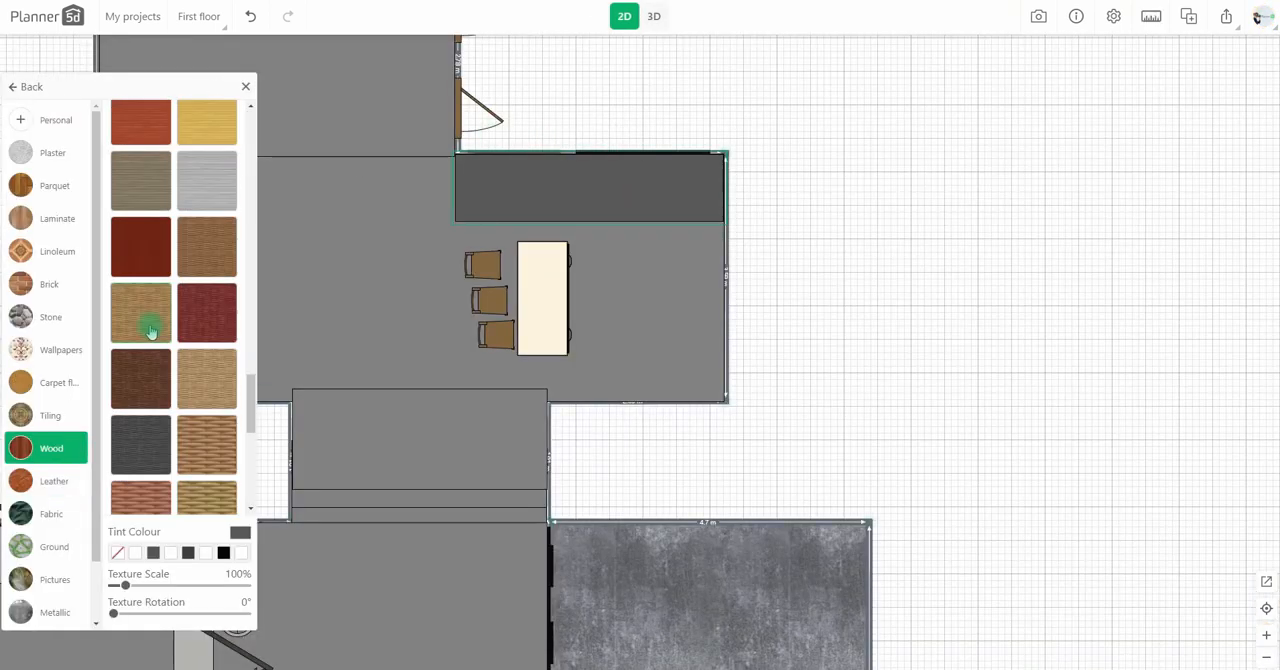
{"action": "left_click", "coordinate": [157, 197]}
{"action": "left_click", "coordinate": [241, 539]}
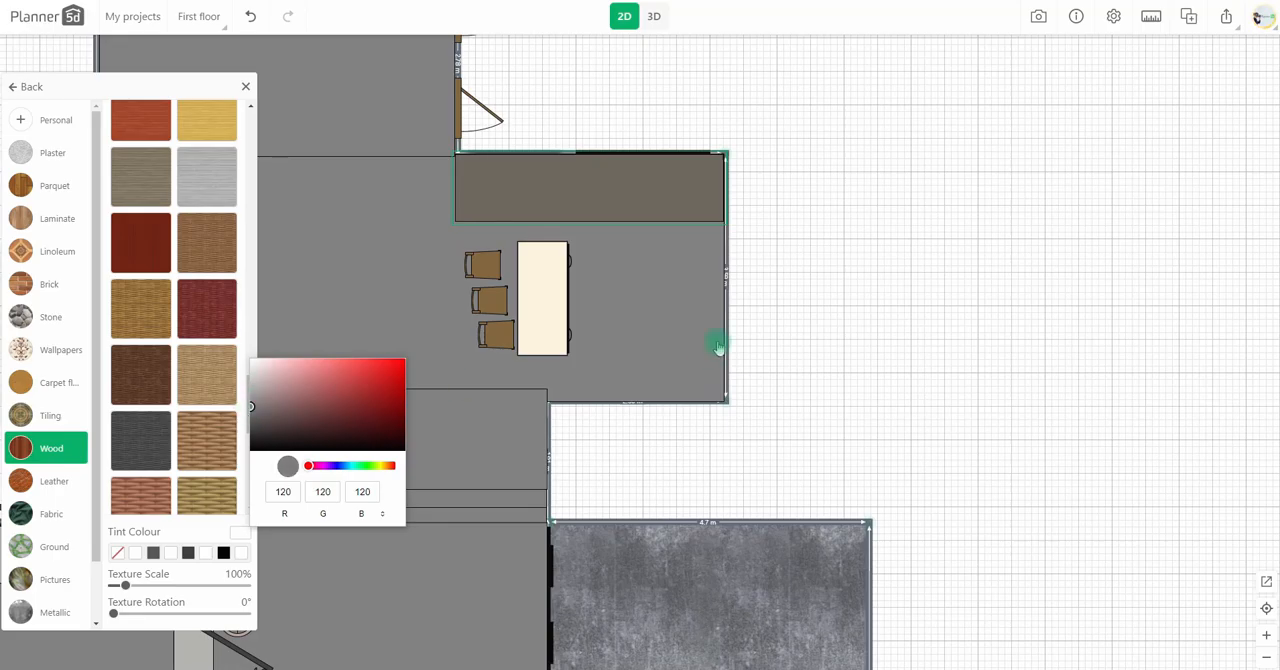
{"action": "left_click", "coordinate": [654, 16]}
{"action": "left_click", "coordinate": [624, 16]}
Step: Copy the raised panel along the dining area's front wall and add another copy rotated 90 degrees at its open side
{"action": "left_click_drag", "start_coordinate": [566, 183], "coordinate": [614, 370]}
{"action": "left_click_drag", "start_coordinate": [821, 366], "coordinate": [803, 361]}
{"action": "left_click", "coordinate": [580, 352]}
{"action": "left_click", "coordinate": [559, 307]}
{"action": "left_click_drag", "start_coordinate": [560, 402], "coordinate": [474, 366]}
{"action": "left_click", "coordinate": [871, 369]}
{"action": "left_click_drag", "start_coordinate": [554, 366], "coordinate": [383, 367]}
{"action": "scroll", "coordinate": [871, 369], "scroll_direction": "down", "scroll_amount": 2}
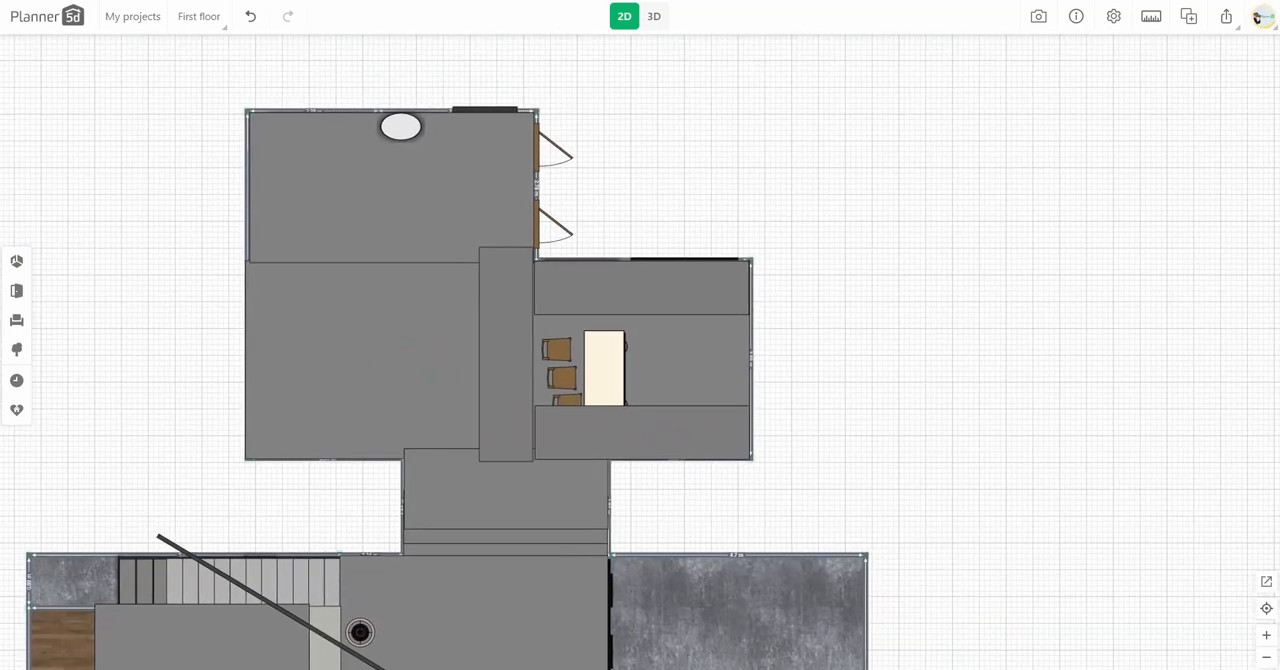
Step: Set the rotated panel's width to 200 cm and depth to 300 cm, and align it to the main room's corner beside the dining area
{"action": "key", "text": "alt+Tab"}
{"action": "key", "text": "alt+Tab"}
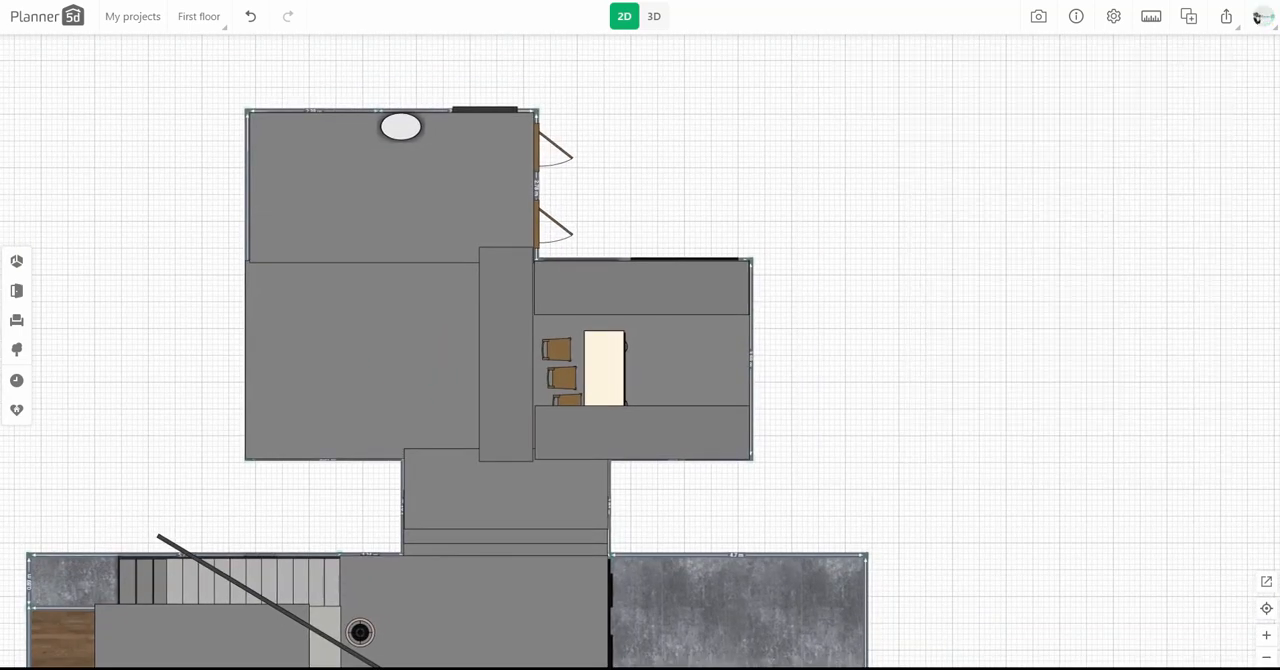
{"action": "left_click_drag", "start_coordinate": [675, 507], "coordinate": [669, 451]}
{"action": "left_click", "coordinate": [501, 382]}
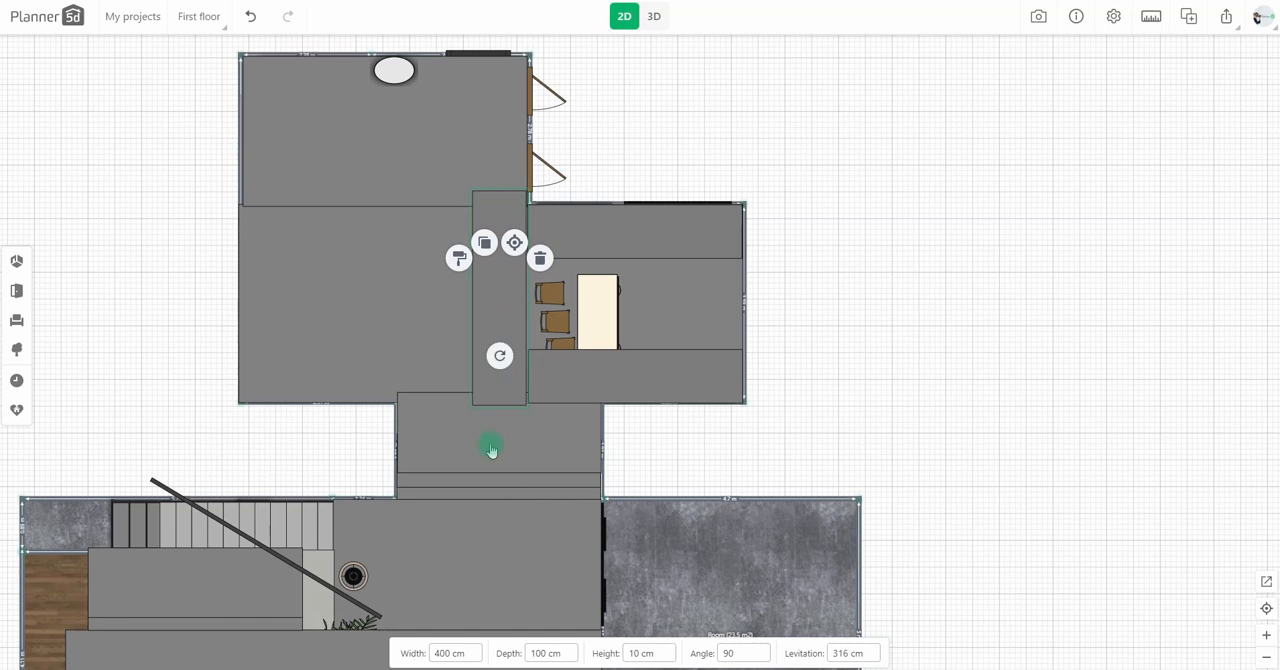
{"action": "type", "text": "200"}
{"action": "type", "text": "3"}
{"action": "left_click_drag", "start_coordinate": [543, 366], "coordinate": [494, 371]}
{"action": "double_click", "coordinate": [451, 653]}
{"action": "type", "text": "380"}
{"action": "double_click", "coordinate": [451, 653]}
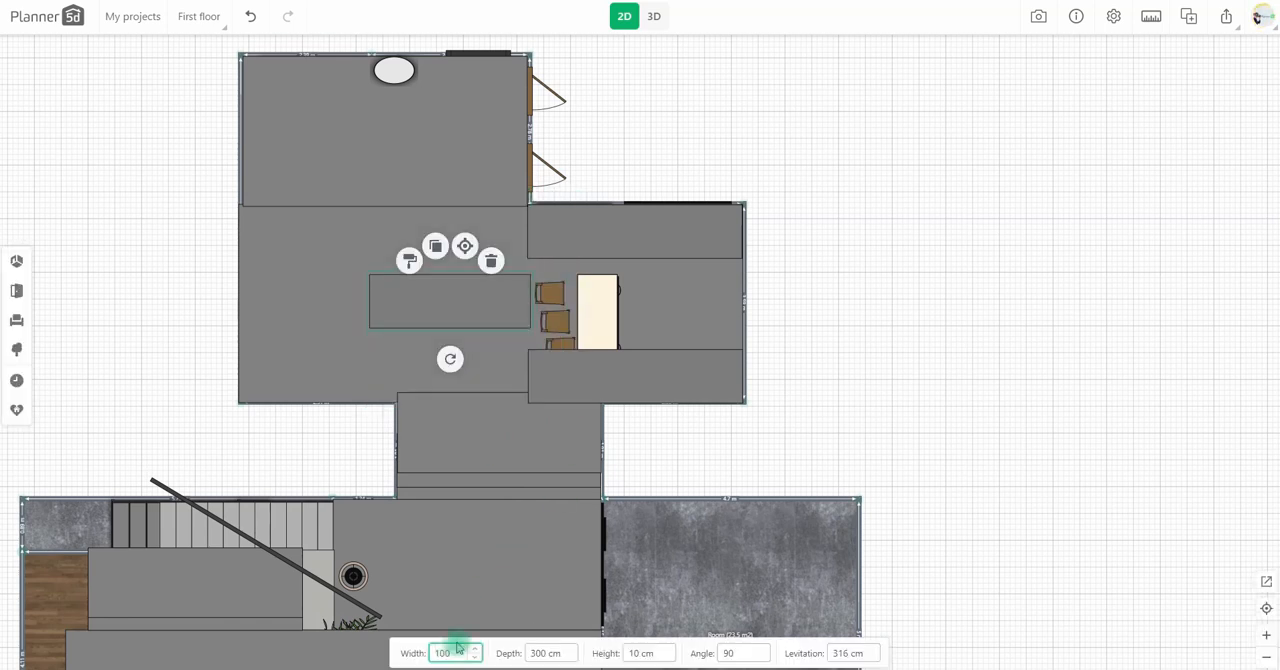
{"action": "left_click_drag", "start_coordinate": [483, 310], "coordinate": [481, 358]}
Step: Place another rotated panel 200 cm wide over the dining chairs between the two long panels, and check it in 3D
{"action": "left_click", "coordinate": [584, 241]}
{"action": "left_click", "coordinate": [626, 182]}
{"action": "left_click_drag", "start_coordinate": [604, 363], "coordinate": [559, 313]}
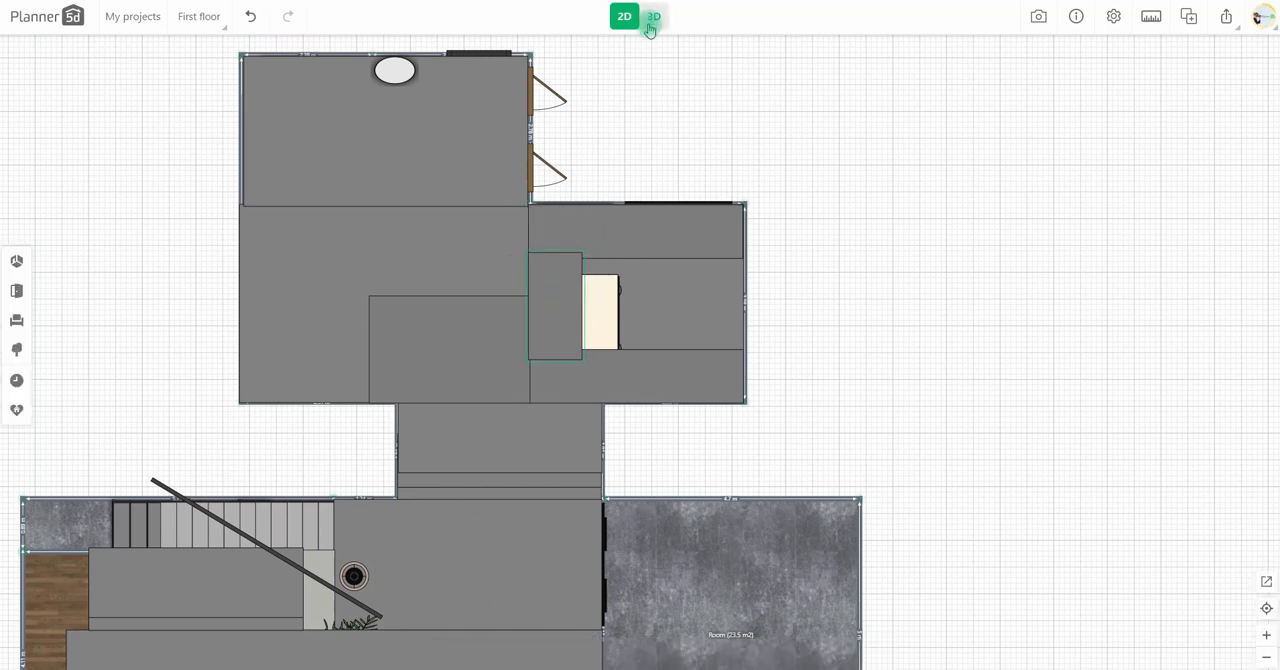
{"action": "left_click", "coordinate": [651, 22]}
{"action": "left_click", "coordinate": [622, 14]}
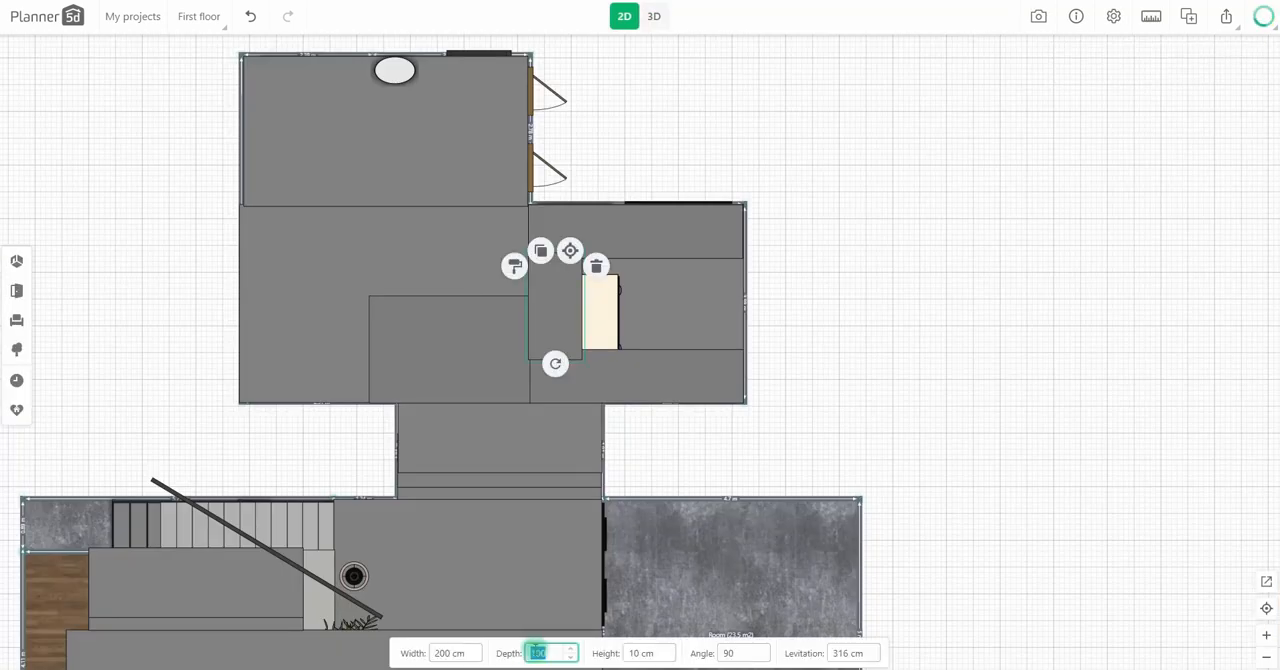
Step: Reduce the depth of the panel above the chairs and align it with the dining area's open edge
{"action": "left_click_drag", "start_coordinate": [554, 312], "coordinate": [540, 309]}
{"action": "left_click", "coordinate": [580, 354]}
{"action": "left_click_drag", "start_coordinate": [600, 378], "coordinate": [619, 359]}
{"action": "left_click", "coordinate": [523, 306]}
{"action": "left_click_drag", "start_coordinate": [523, 306], "coordinate": [523, 309]}
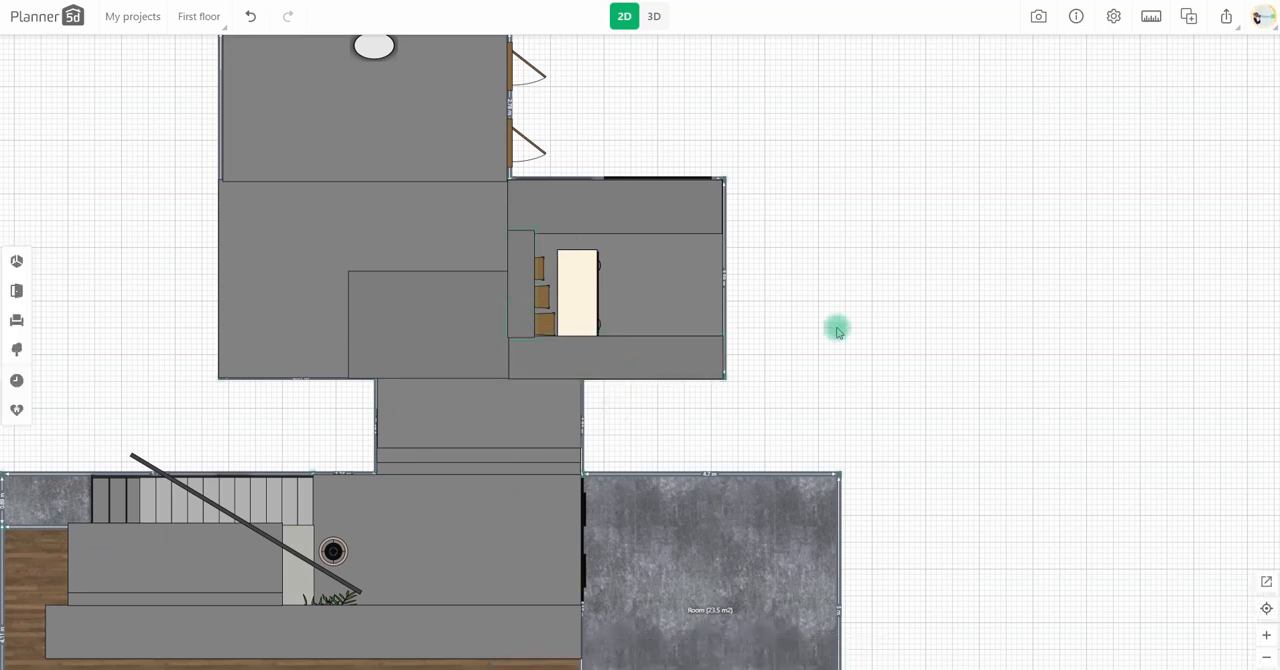
Step: Copy a raised panel over the passage between the main room and stair hall, set its depth to 380 cm, and check it in 3D
{"action": "left_click_drag", "start_coordinate": [837, 326], "coordinate": [909, 213]}
{"action": "left_click", "coordinate": [493, 226]}
{"action": "left_click_drag", "start_coordinate": [493, 226], "coordinate": [561, 326]}
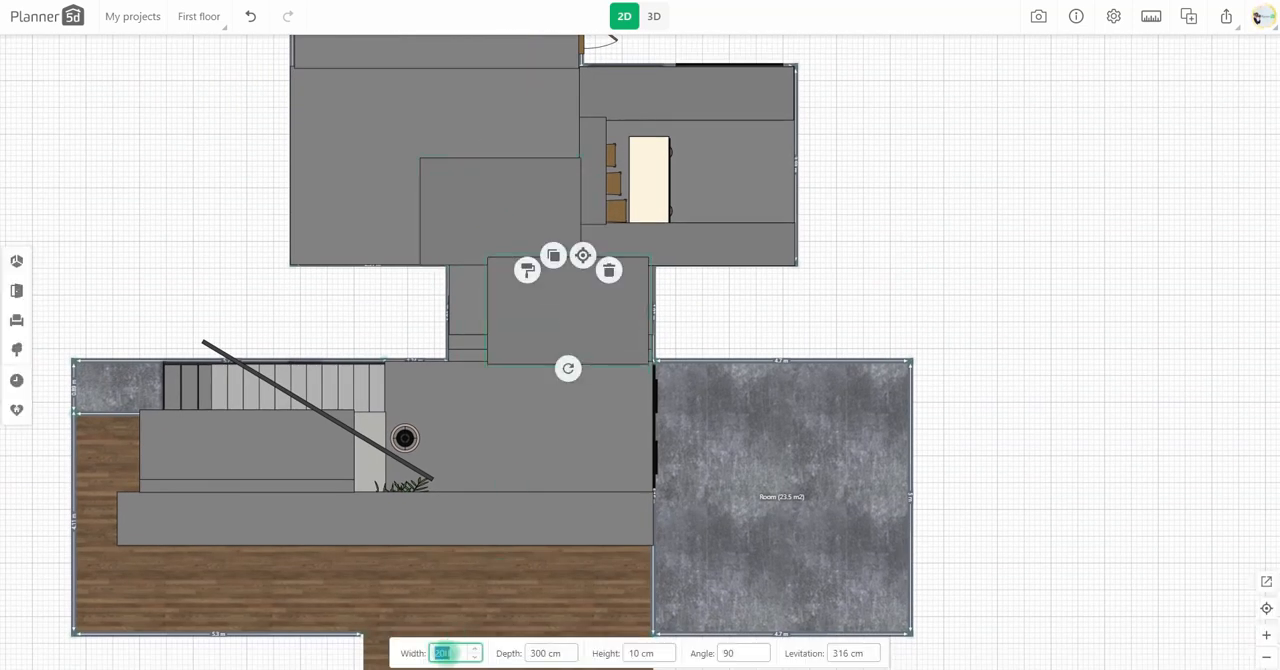
{"action": "left_click", "coordinate": [539, 652]}
{"action": "type", "text": "380"}
{"action": "left_click_drag", "start_coordinate": [611, 320], "coordinate": [594, 328]}
{"action": "left_click", "coordinate": [655, 18]}
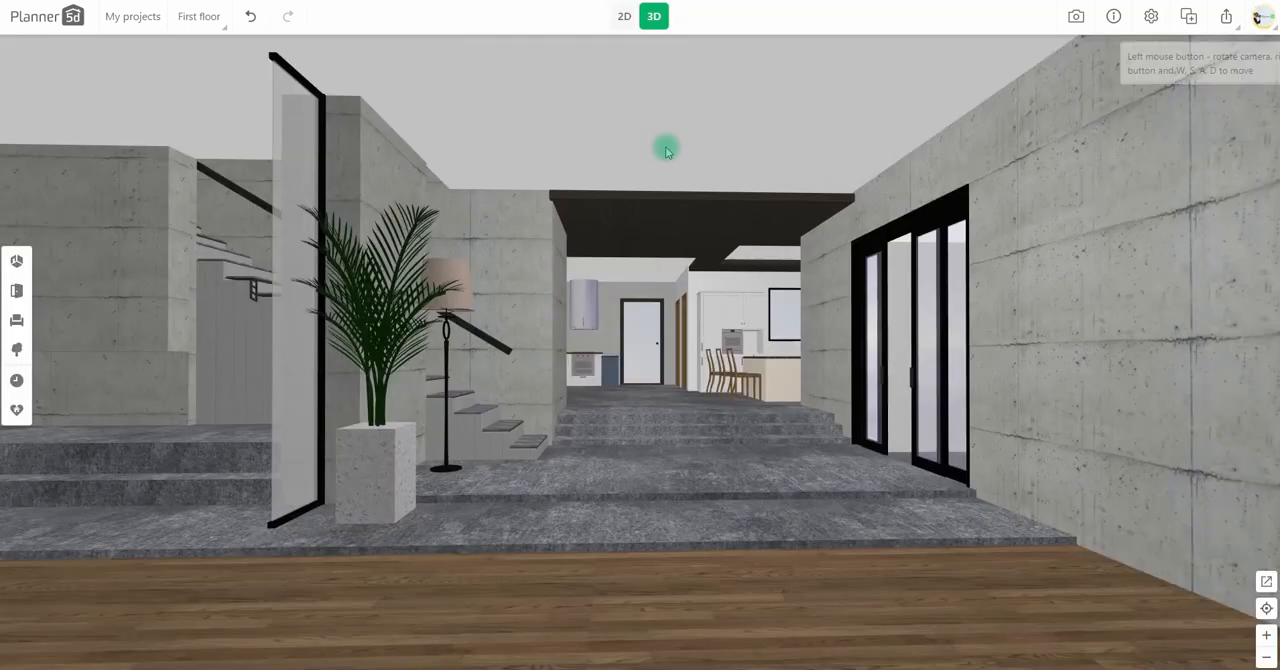
Step: Align the passage panel with the passage walls and place a copy of it over the stair hall
{"action": "left_click", "coordinate": [625, 18]}
{"action": "left_click_drag", "start_coordinate": [816, 208], "coordinate": [832, 150]}
{"action": "left_click", "coordinate": [602, 192]}
{"action": "left_click", "coordinate": [568, 153]}
{"action": "left_click", "coordinate": [541, 351]}
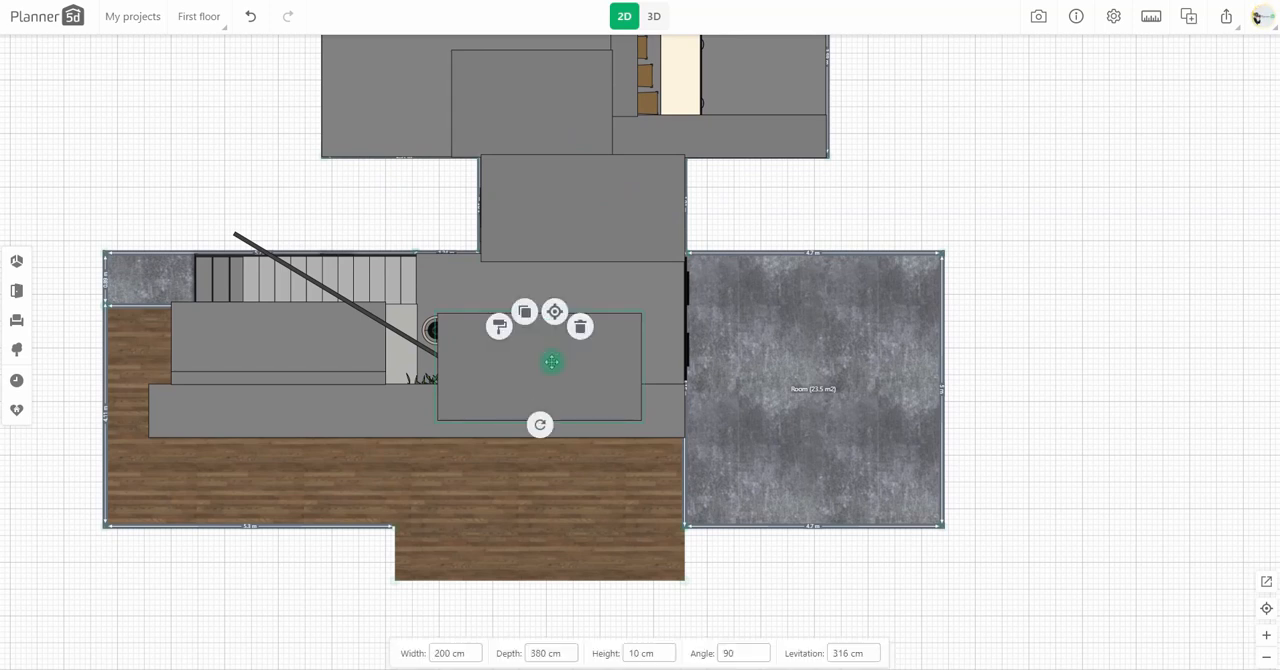
{"action": "left_click_drag", "start_coordinate": [626, 372], "coordinate": [363, 442]}
Step: Set the stair hall panel's depth to 500 cm and width to 400 cm
{"action": "left_click", "coordinate": [541, 652]}
{"action": "type", "text": "500"}
{"action": "left_click", "coordinate": [540, 652]}
{"action": "left_click", "coordinate": [449, 651]}
{"action": "type", "text": "400"}
Step: Place another copy of the stair hall panel beside it over the lower floor area and check the ceiling in 3D
{"action": "left_click", "coordinate": [534, 307]}
{"action": "left_click", "coordinate": [374, 195]}
{"action": "left_click", "coordinate": [658, 18]}
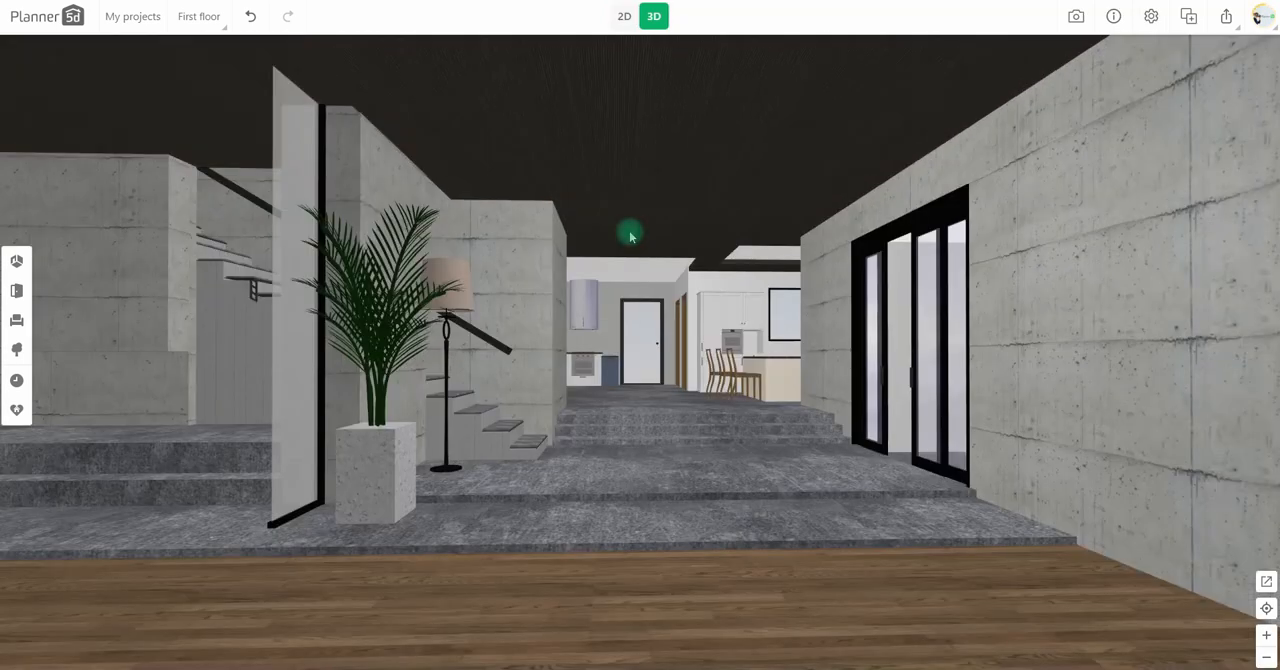
Step: Add a glass-topped coffee table from the coffee tables to the wooden floor area in the plan
{"action": "left_click", "coordinate": [624, 16]}
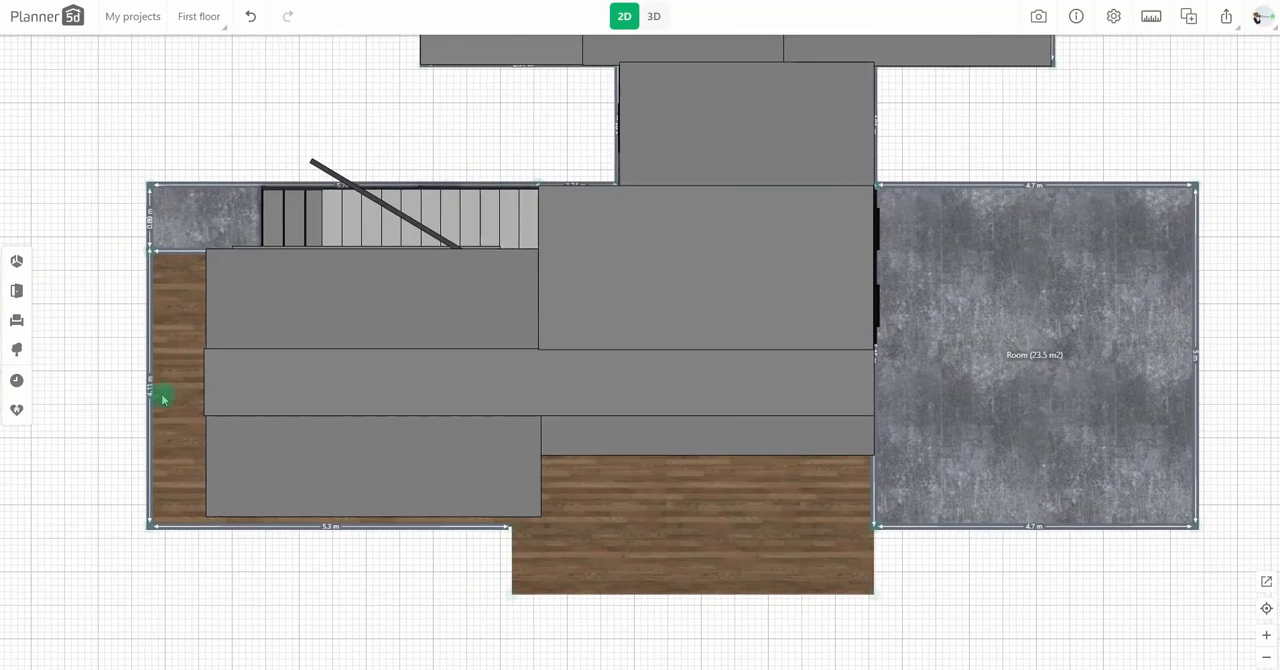
{"action": "left_click", "coordinate": [16, 290]}
{"action": "left_click", "coordinate": [16, 320]}
{"action": "left_click", "coordinate": [95, 239]}
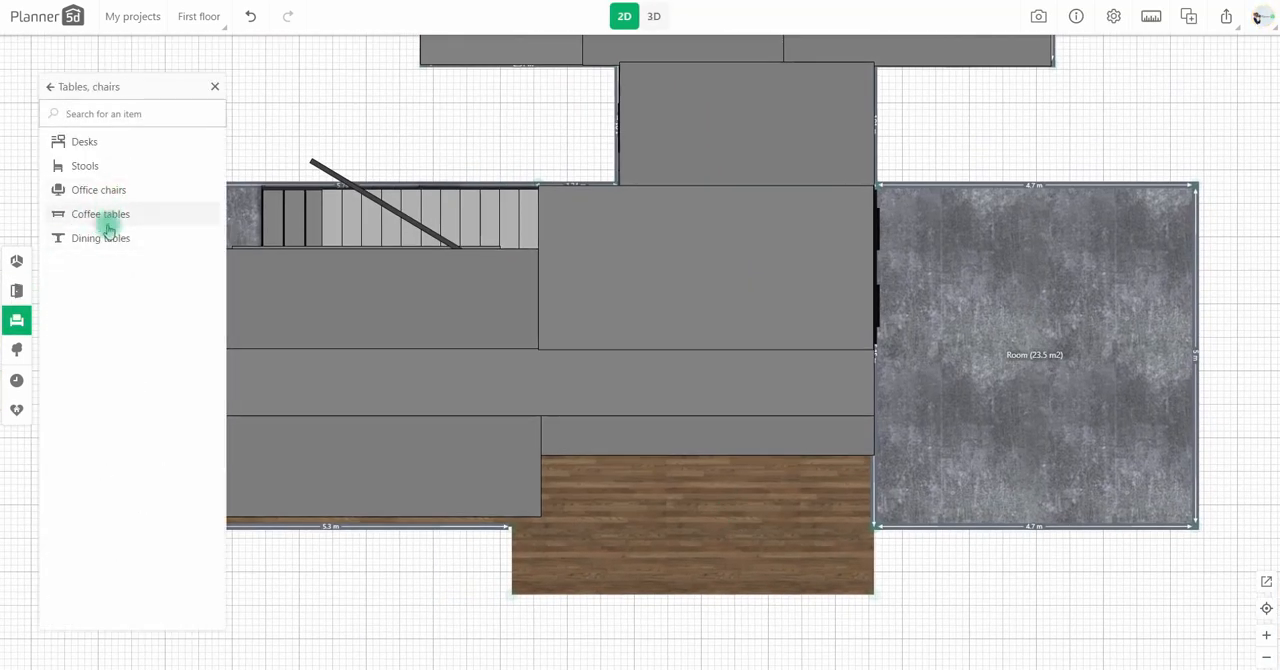
{"action": "left_click", "coordinate": [106, 211]}
{"action": "scroll", "coordinate": [127, 345], "scroll_direction": "down", "scroll_amount": 7}
{"action": "left_click_drag", "start_coordinate": [108, 534], "coordinate": [695, 504]}
{"action": "left_click_drag", "start_coordinate": [974, 574], "coordinate": [894, 525]}
{"action": "left_click", "coordinate": [648, 346]}
{"action": "left_click", "coordinate": [617, 463]}
Step: Set the glass table to 1000 cm wide, 100 cm deep and 3 cm high, and move it onto the long concrete step
{"action": "left_click", "coordinate": [443, 653]}
{"action": "type", "text": "1000"}
{"action": "left_click", "coordinate": [510, 653]}
{"action": "type", "text": "100"}
{"action": "left_click", "coordinate": [634, 653]}
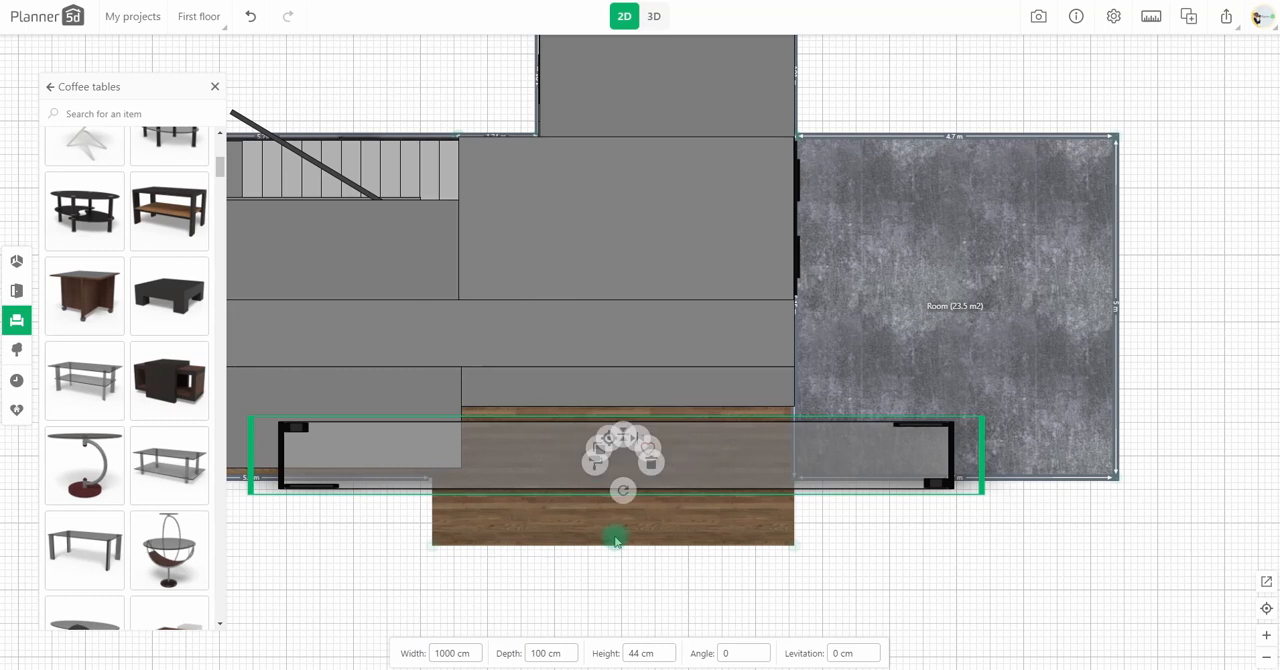
{"action": "left_click_drag", "start_coordinate": [785, 445], "coordinate": [634, 370]}
Step: Set the flattened glass table's levitation to 2 cm, fit it over the step and check it in 3D
{"action": "left_click", "coordinate": [654, 16]}
{"action": "left_click", "coordinate": [636, 519]}
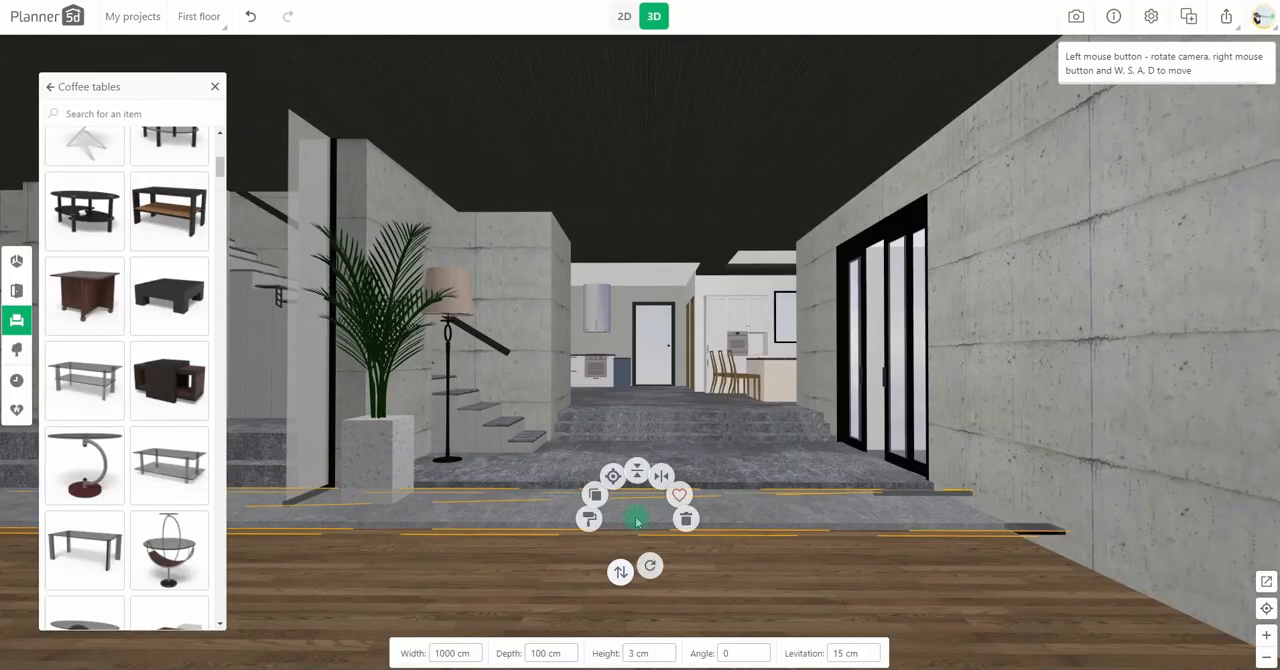
{"action": "left_click", "coordinate": [837, 653]}
{"action": "type", "text": "0"}
{"action": "left_click", "coordinate": [621, 15]}
{"action": "left_click_drag", "start_coordinate": [588, 400], "coordinate": [601, 341]}
{"action": "left_click", "coordinate": [654, 16]}
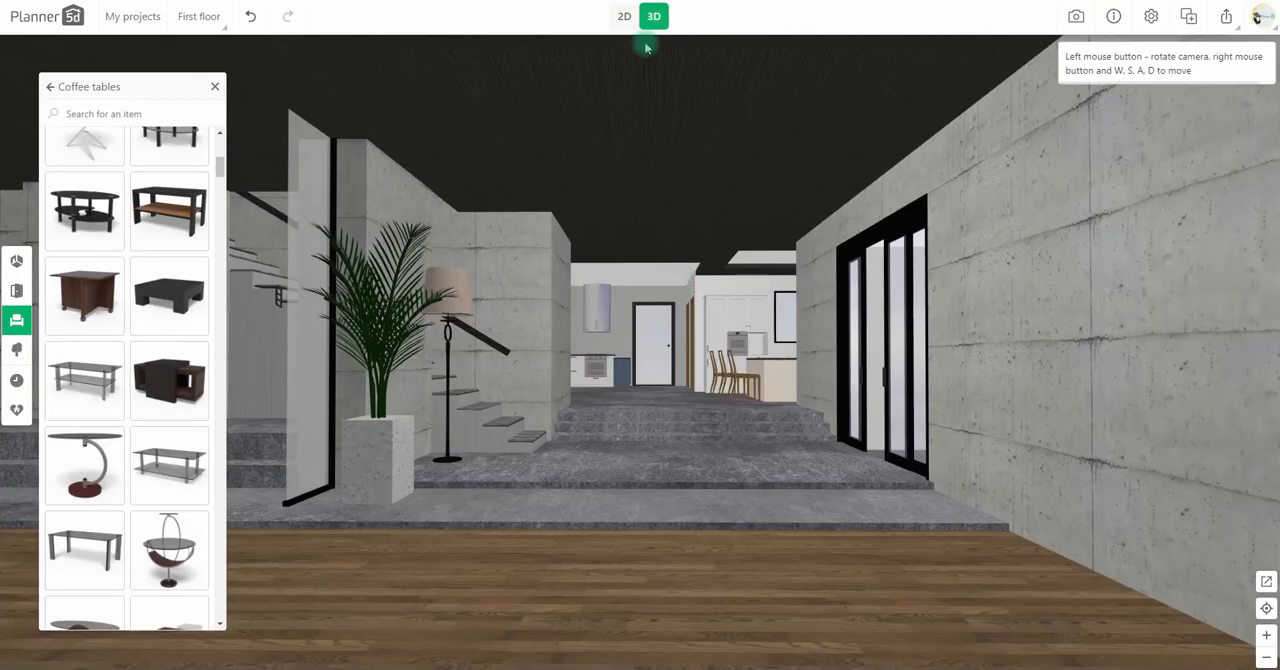
Step: Copy the flattened glass table and place the copy over the upper landing of the stair hall
{"action": "left_click", "coordinate": [624, 16]}
{"action": "left_click", "coordinate": [686, 277]}
{"action": "left_click", "coordinate": [571, 400]}
{"action": "left_click_drag", "start_coordinate": [500, 397], "coordinate": [548, 331]}
Step: Set the copied glass table to 500 cm wide and 245 cm deep, fit it over the landing, and check it in 3D
{"action": "left_click", "coordinate": [450, 653]}
{"action": "type", "text": "500"}
{"action": "left_click", "coordinate": [527, 652]}
{"action": "type", "text": "245"}
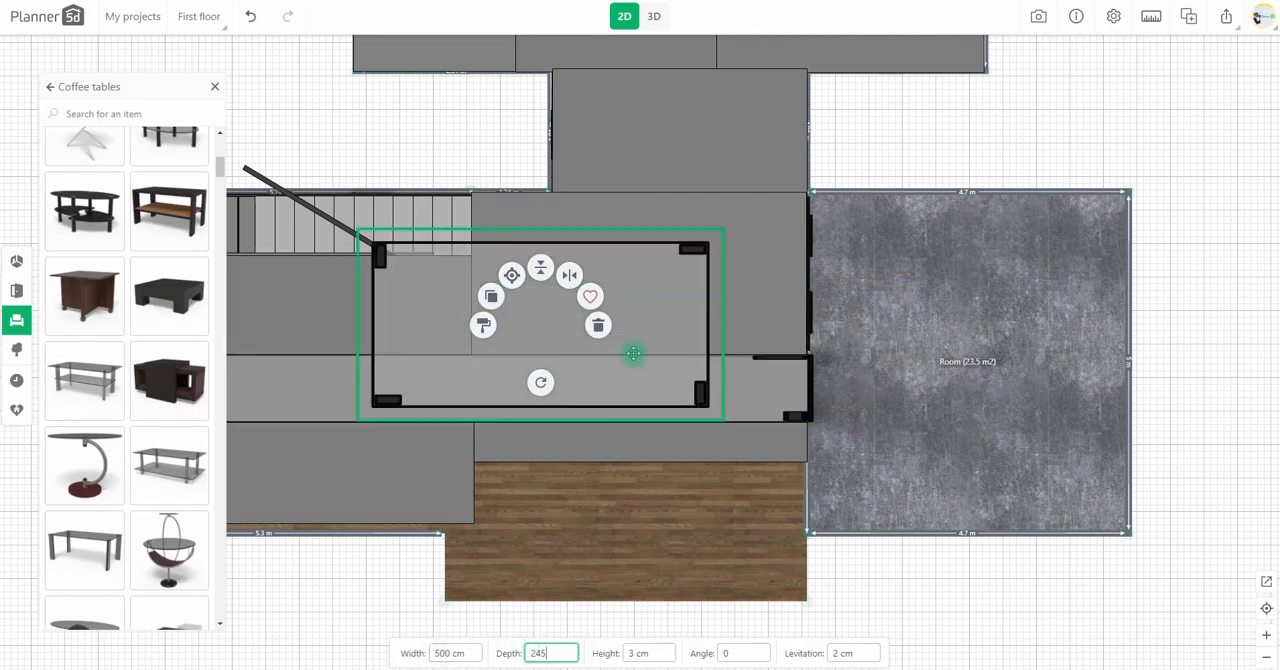
{"action": "left_click", "coordinate": [836, 653]}
{"action": "left_click_drag", "start_coordinate": [646, 411], "coordinate": [748, 330]}
{"action": "left_click", "coordinate": [653, 16]}
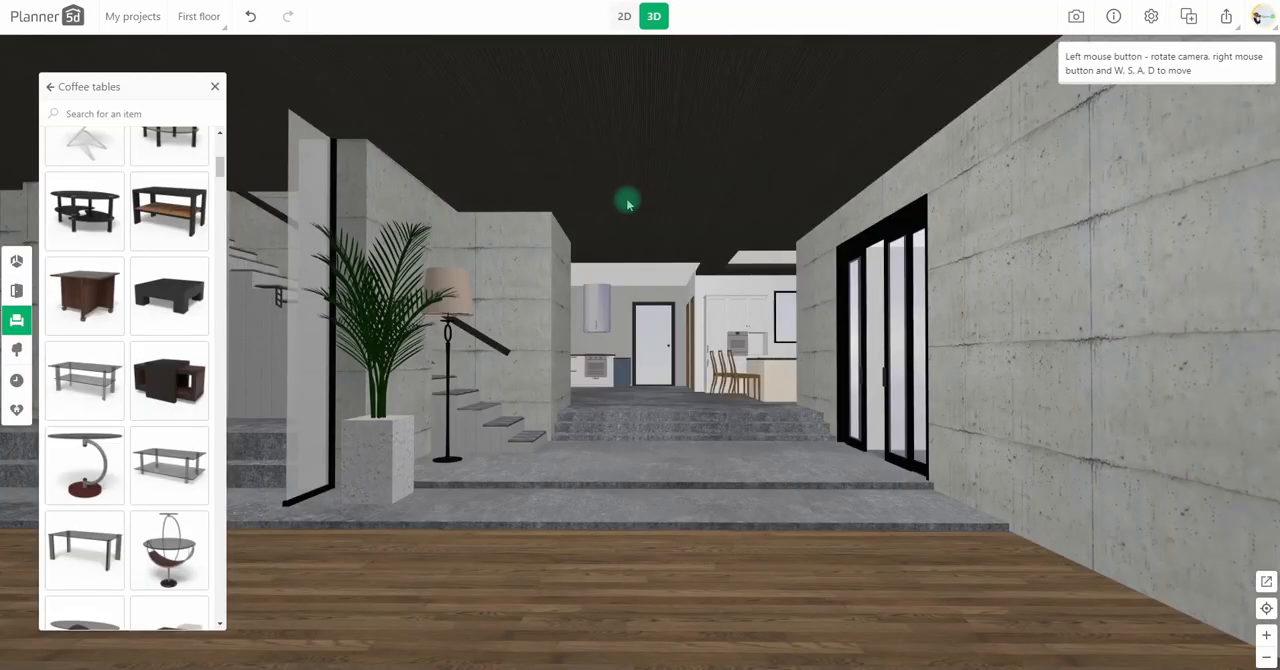
Step: Mount a black exterior wall lamp from the outdoor lighting on the passage's concrete wall and check it in 3D
{"action": "left_click", "coordinate": [624, 16]}
{"action": "left_click_drag", "start_coordinate": [914, 123], "coordinate": [703, 289]}
{"action": "left_click", "coordinate": [16, 354]}
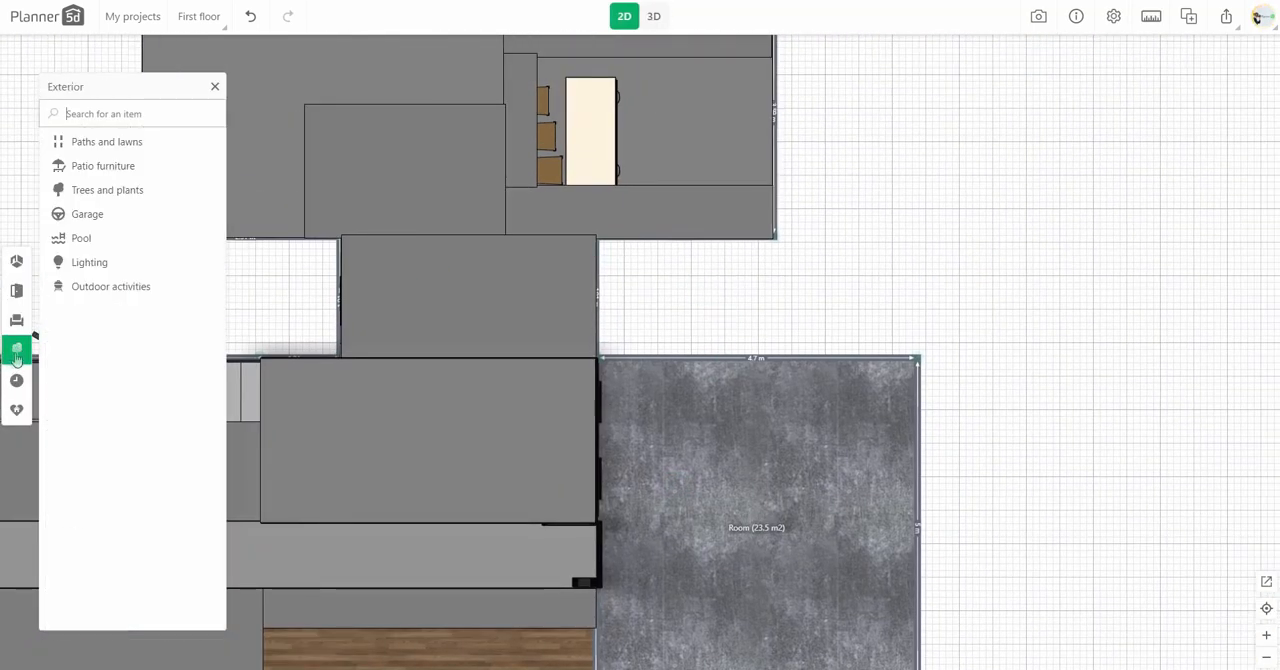
{"action": "left_click", "coordinate": [89, 262]}
{"action": "scroll", "coordinate": [160, 305], "scroll_direction": "down", "scroll_amount": 5}
{"action": "left_click_drag", "start_coordinate": [165, 295], "coordinate": [588, 282]}
{"action": "left_click", "coordinate": [654, 16]}
{"action": "left_click", "coordinate": [811, 330]}
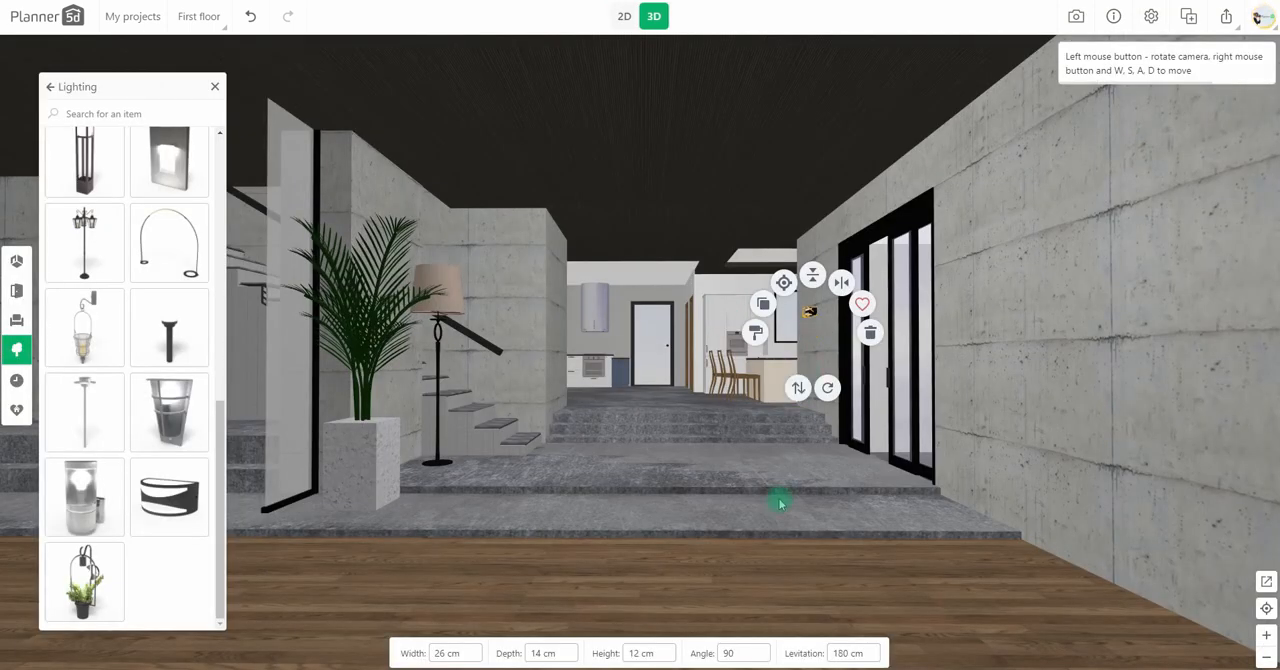
Step: Give the kitchen island's wood body a grey metallic texture and set the texture scale to 340%
{"action": "left_click", "coordinate": [714, 378]}
{"action": "left_click", "coordinate": [194, 189]}
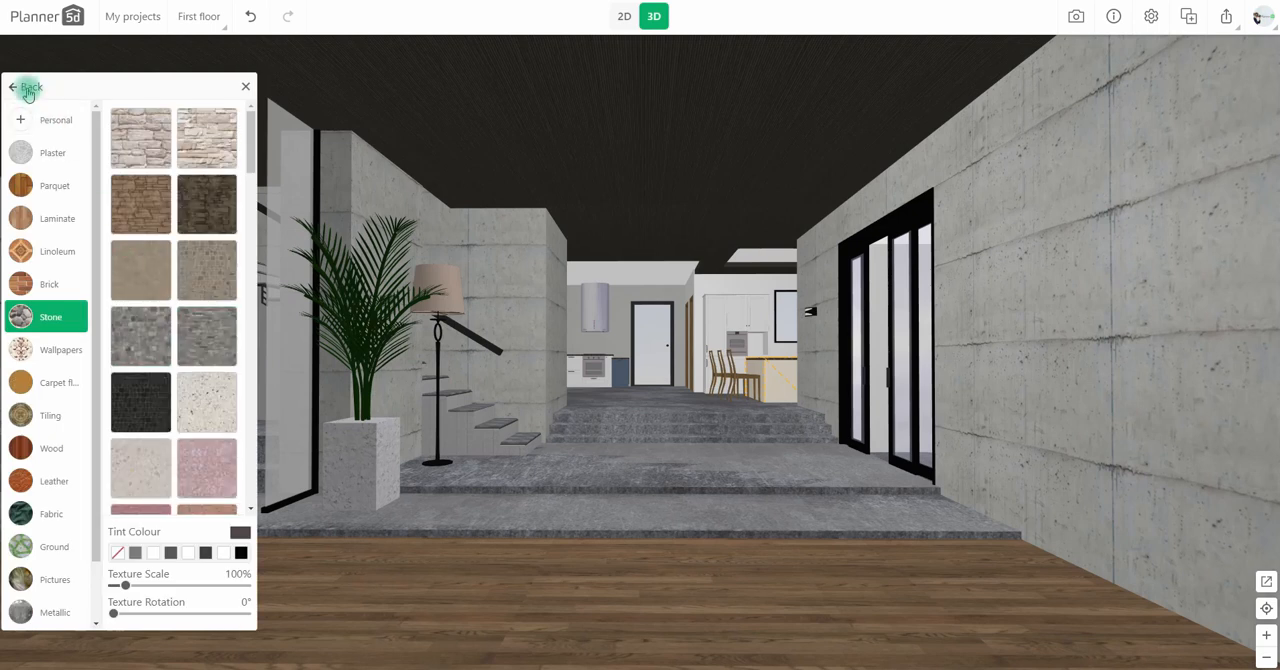
{"action": "left_click", "coordinate": [52, 612]}
{"action": "left_click_drag", "start_coordinate": [149, 589], "coordinate": [158, 589]}
{"action": "scroll", "coordinate": [186, 364], "scroll_direction": "up", "scroll_amount": 5}
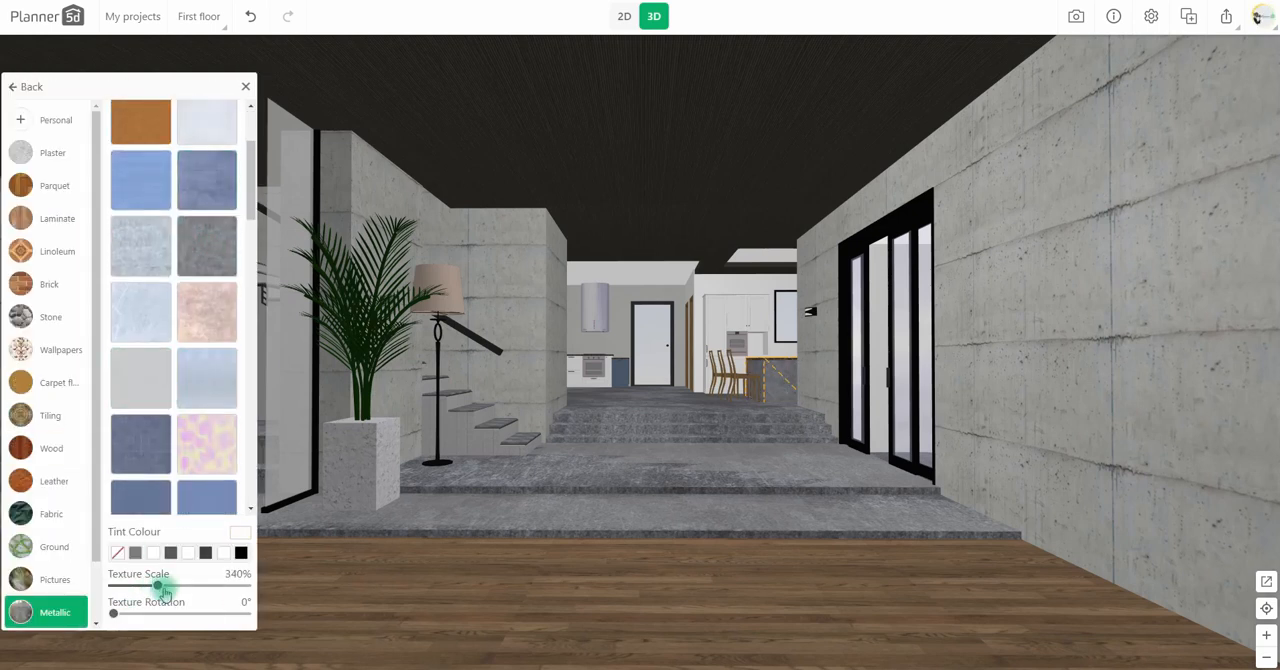
{"action": "left_click", "coordinate": [28, 87]}
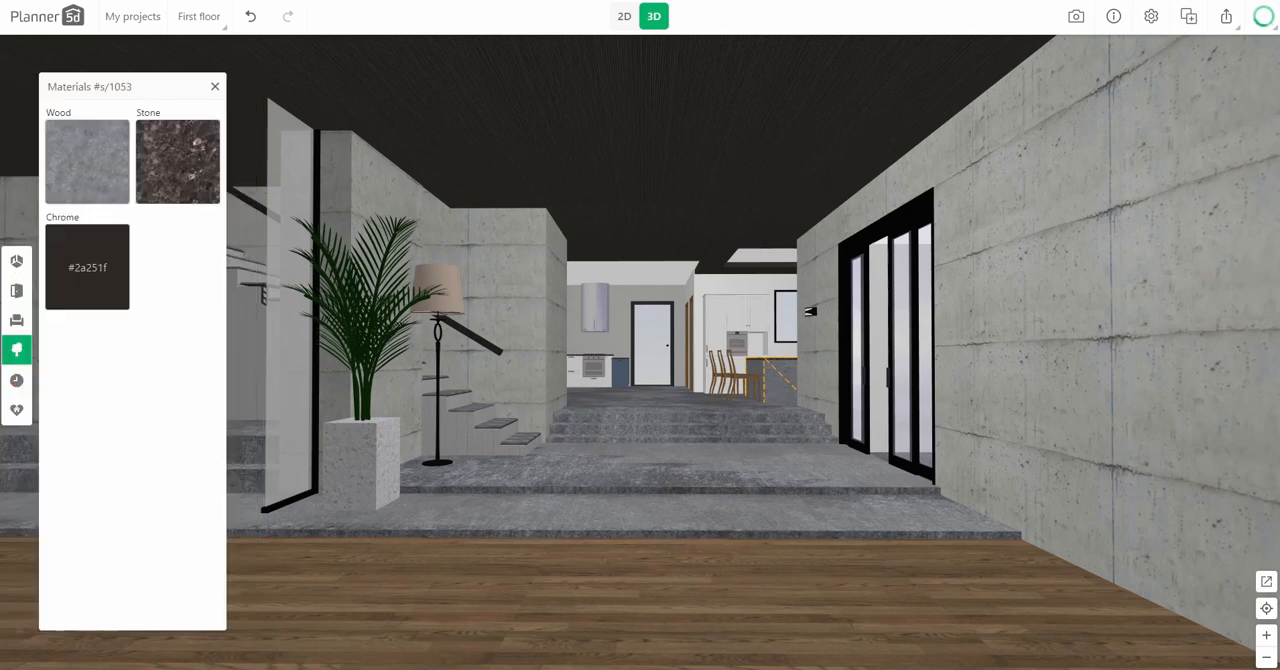
Step: Hang a rectangular box chandelier lengthwise over the kitchen island at 213 cm levitation and check it in 3D
{"action": "left_click", "coordinate": [621, 19]}
{"action": "left_click_drag", "start_coordinate": [749, 289], "coordinate": [698, 477]}
{"action": "left_click", "coordinate": [532, 316]}
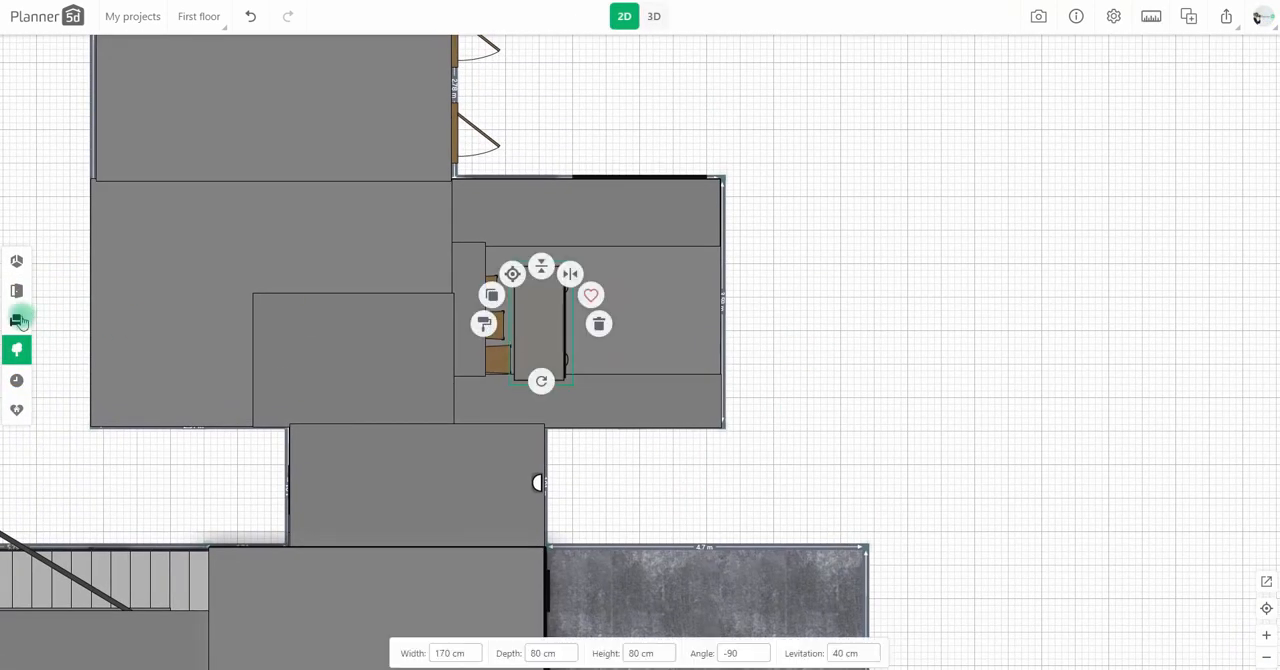
{"action": "left_click", "coordinate": [18, 320]}
{"action": "left_click", "coordinate": [121, 241]}
{"action": "left_click", "coordinate": [118, 218]}
{"action": "scroll", "coordinate": [171, 323], "scroll_direction": "down", "scroll_amount": 5}
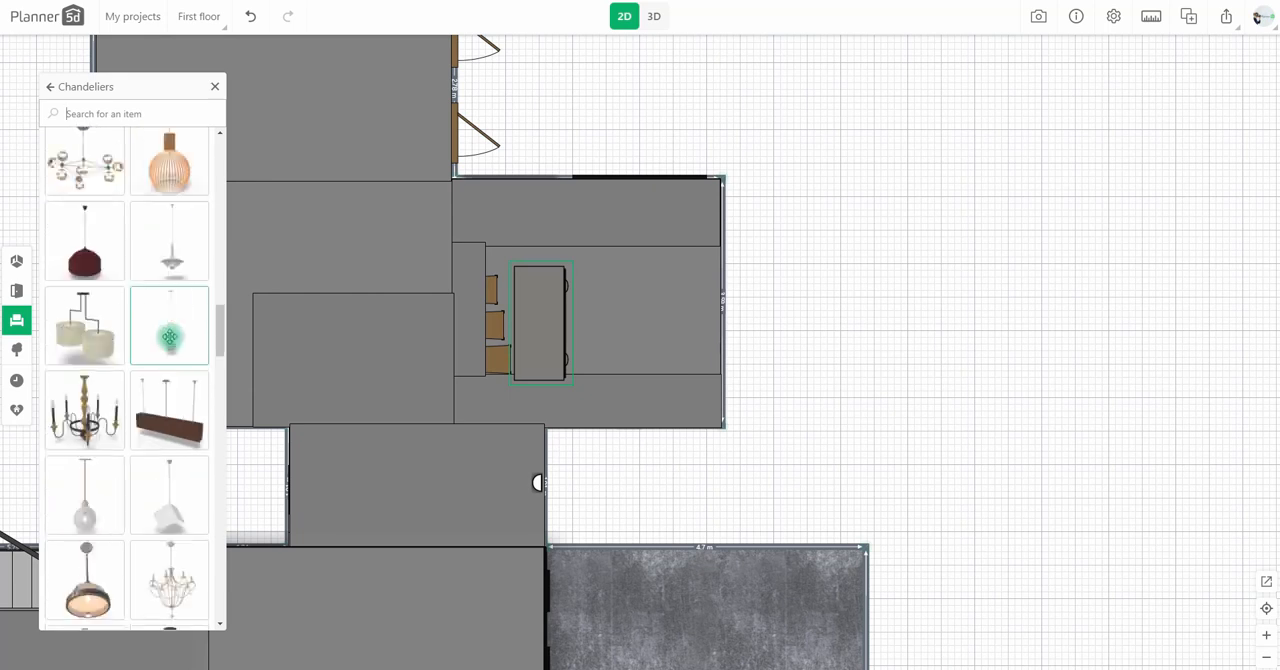
{"action": "left_click_drag", "start_coordinate": [170, 318], "coordinate": [526, 349]}
{"action": "left_click_drag", "start_coordinate": [439, 322], "coordinate": [537, 318]}
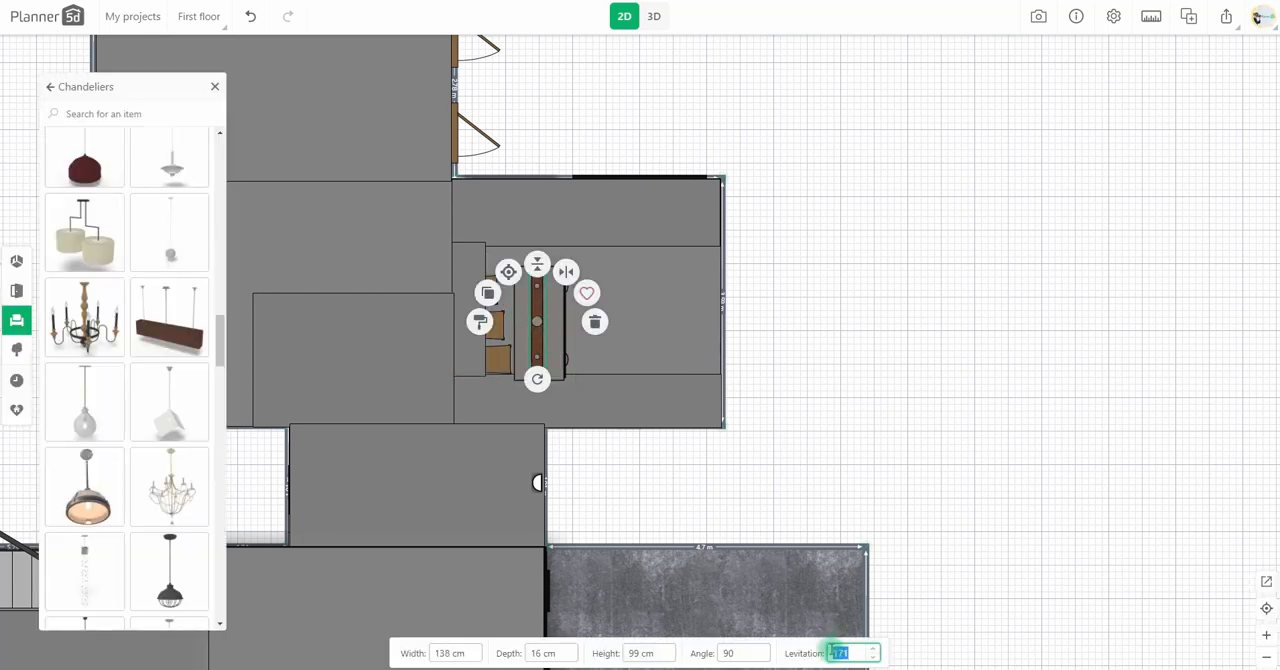
{"action": "left_click", "coordinate": [653, 16]}
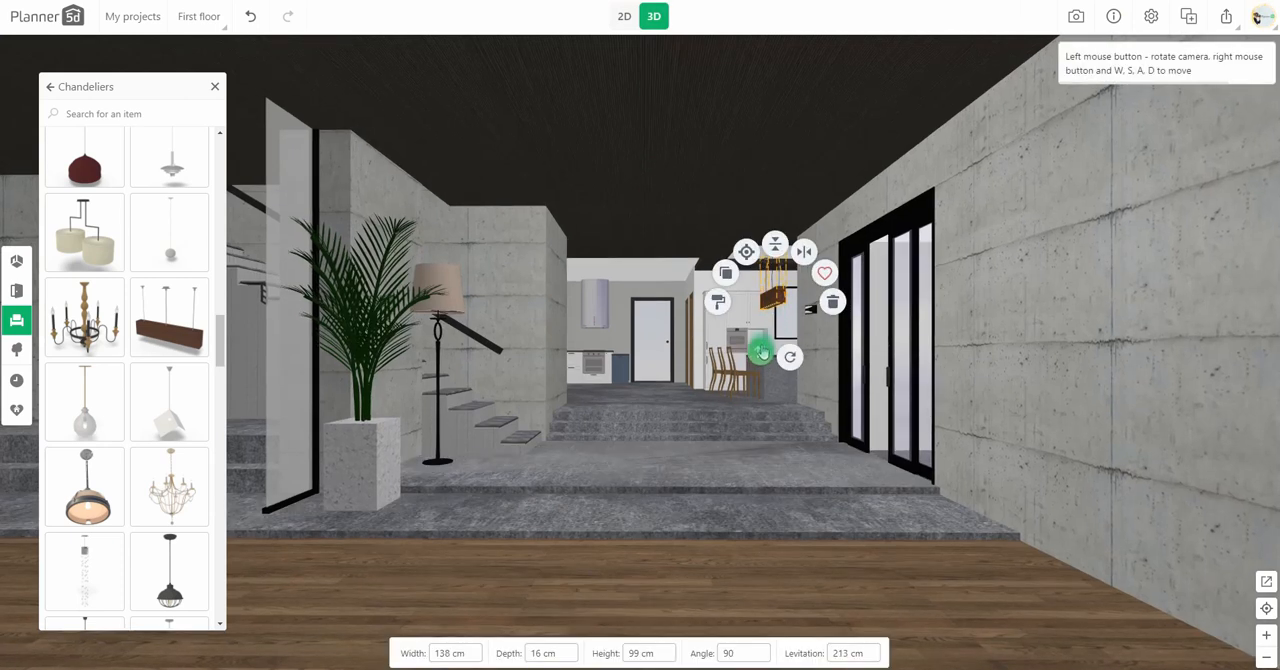
Step: Change the chandelier's wood material to white and raise the chandelier to 224 cm levitation
{"action": "left_click", "coordinate": [718, 301]}
{"action": "left_click", "coordinate": [178, 268]}
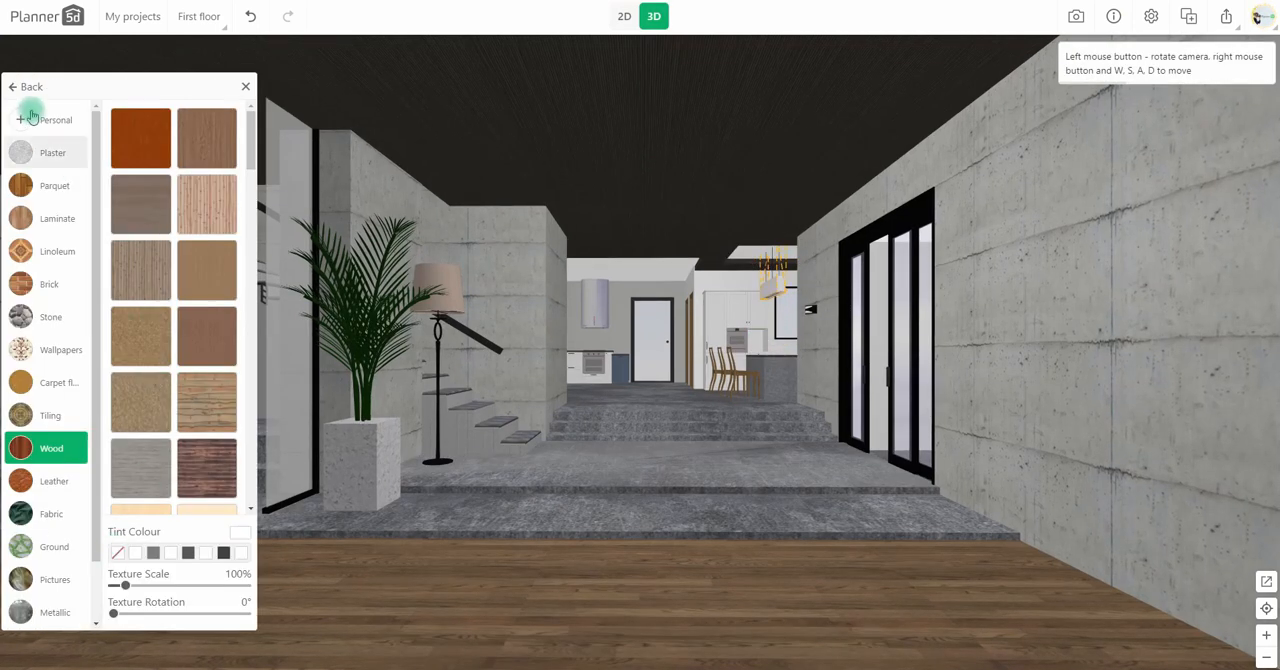
{"action": "left_click", "coordinate": [30, 88]}
{"action": "left_click", "coordinate": [775, 290]}
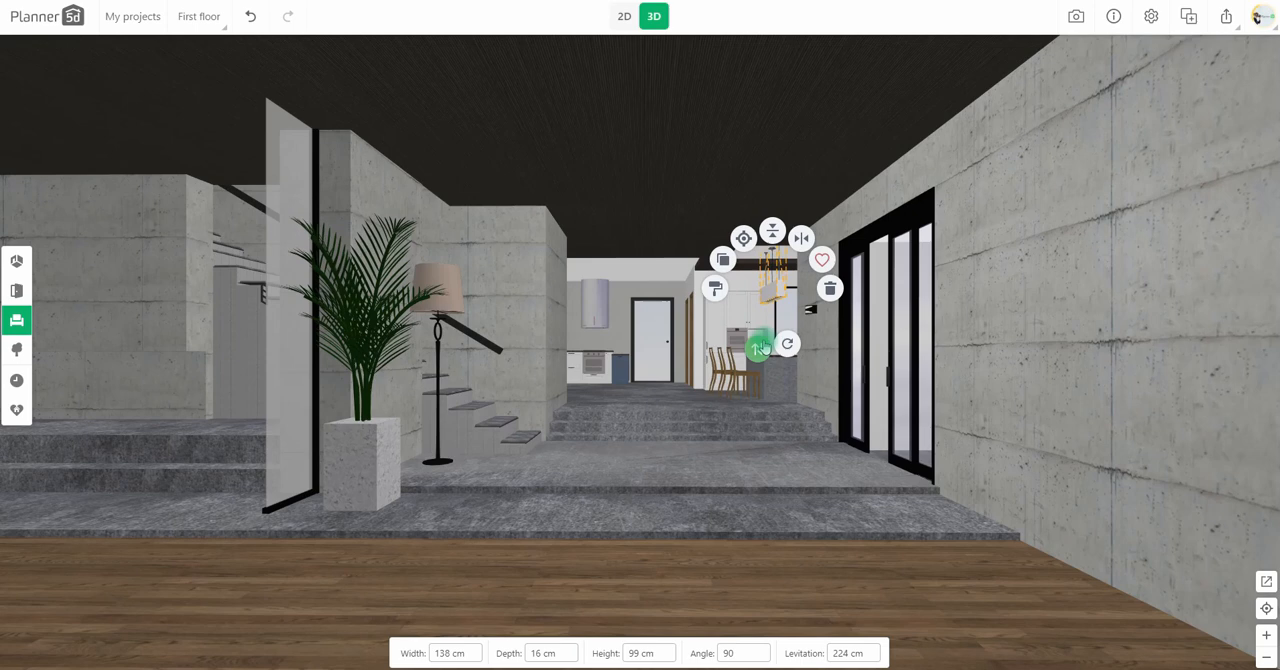
Step: Copy the white chandelier and move the copy to the concrete wall beside the stairs
{"action": "left_click", "coordinate": [624, 16]}
{"action": "left_click", "coordinate": [706, 173]}
{"action": "left_click", "coordinate": [656, 119]}
{"action": "left_click_drag", "start_coordinate": [726, 158], "coordinate": [267, 463]}
{"action": "right_click_drag", "start_coordinate": [279, 479], "coordinate": [414, 366]}
{"action": "left_click_drag", "start_coordinate": [403, 361], "coordinate": [325, 204]}
Step: Turn the copied chandelier into a 5 cm high light strip along the stair-side wall at 180 degrees, and adjust its levitation
{"action": "left_click", "coordinate": [260, 318]}
{"action": "left_click", "coordinate": [222, 319]}
{"action": "left_click", "coordinate": [327, 206]}
{"action": "left_click_drag", "start_coordinate": [326, 267], "coordinate": [322, 336]}
{"action": "left_click", "coordinate": [653, 17]}
{"action": "left_click", "coordinate": [192, 418]}
{"action": "left_click", "coordinate": [624, 16]}
{"action": "left_click", "coordinate": [445, 653]}
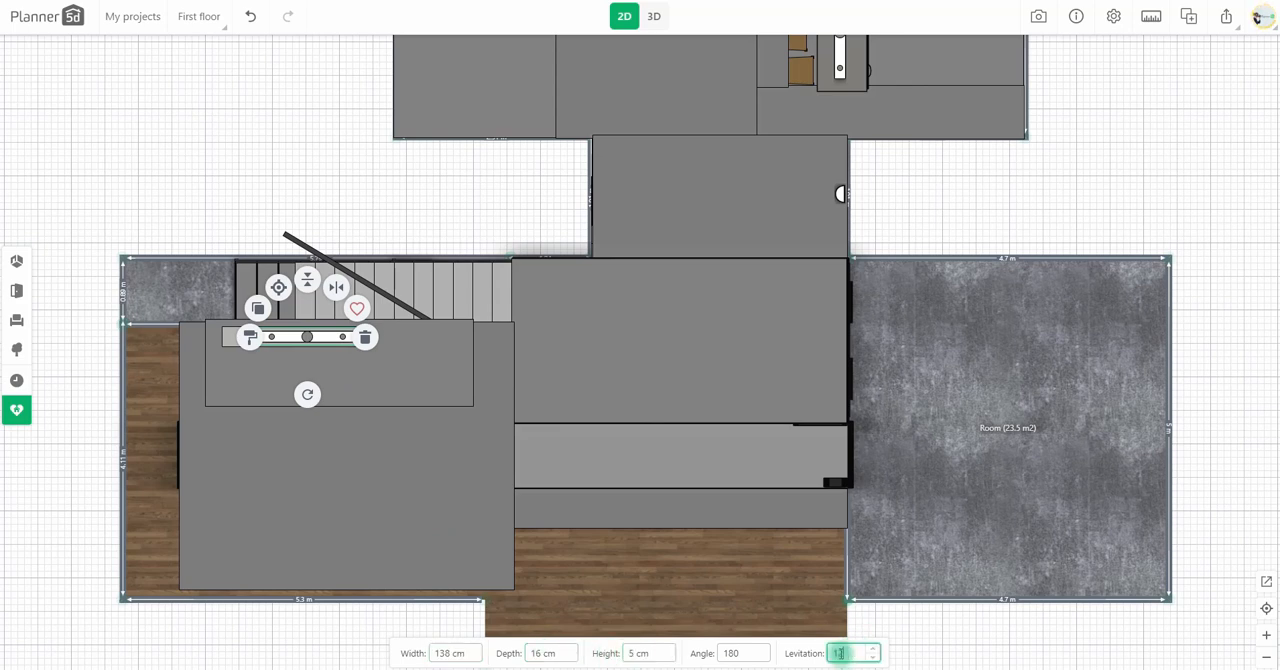
{"action": "left_click", "coordinate": [653, 20]}
{"action": "right_click_drag", "start_coordinate": [492, 310], "coordinate": [613, 437]}
Step: Recolour the light strip's #cccccc part with a yellow hue and check it in 3D
{"action": "left_click", "coordinate": [250, 337]}
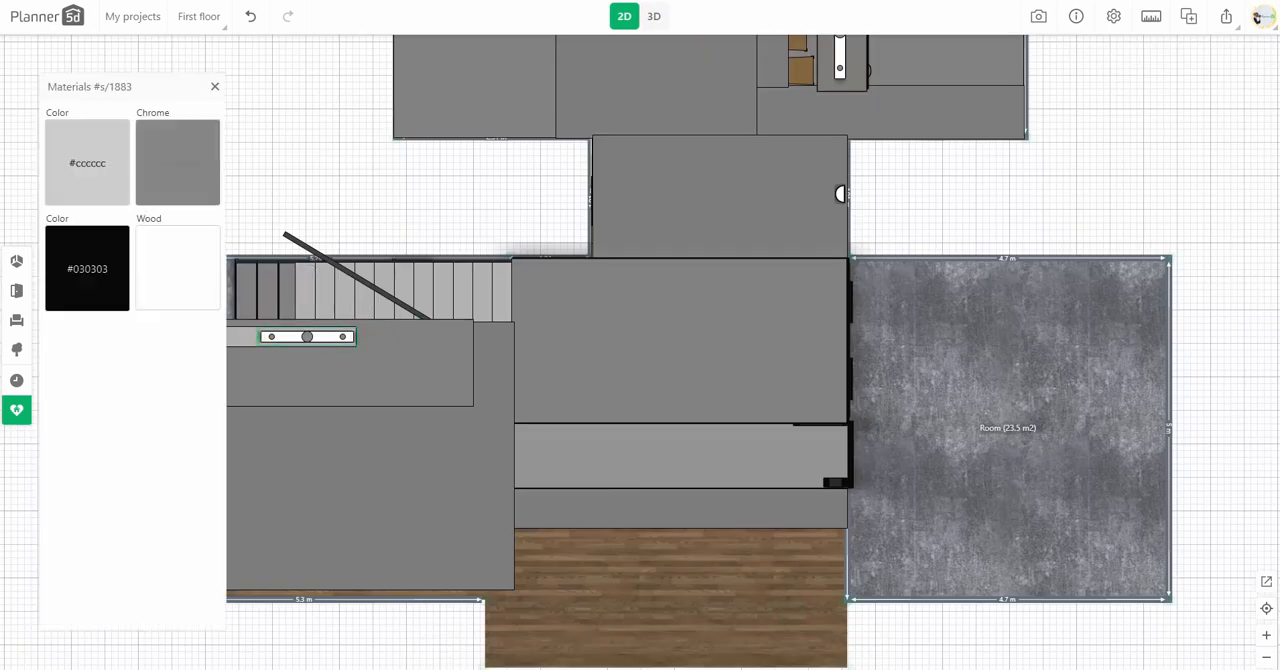
{"action": "left_click", "coordinate": [98, 185]}
{"action": "left_click", "coordinate": [180, 230]}
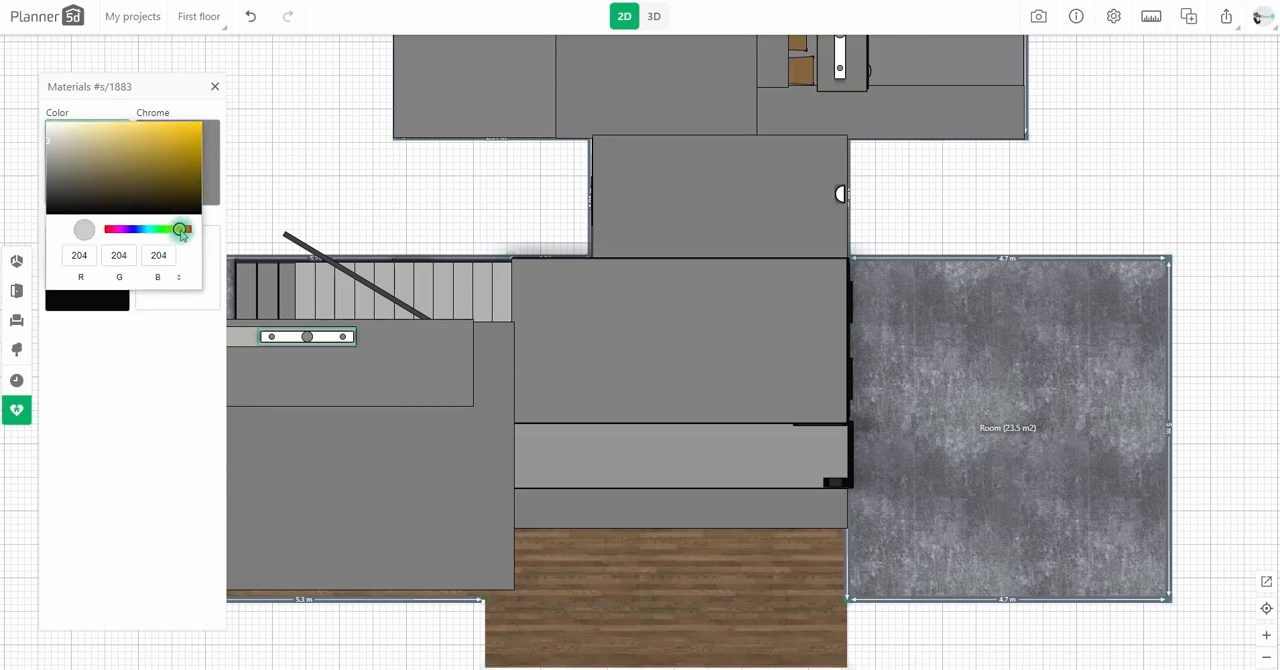
{"action": "left_click", "coordinate": [403, 197]}
{"action": "left_click", "coordinate": [654, 16]}
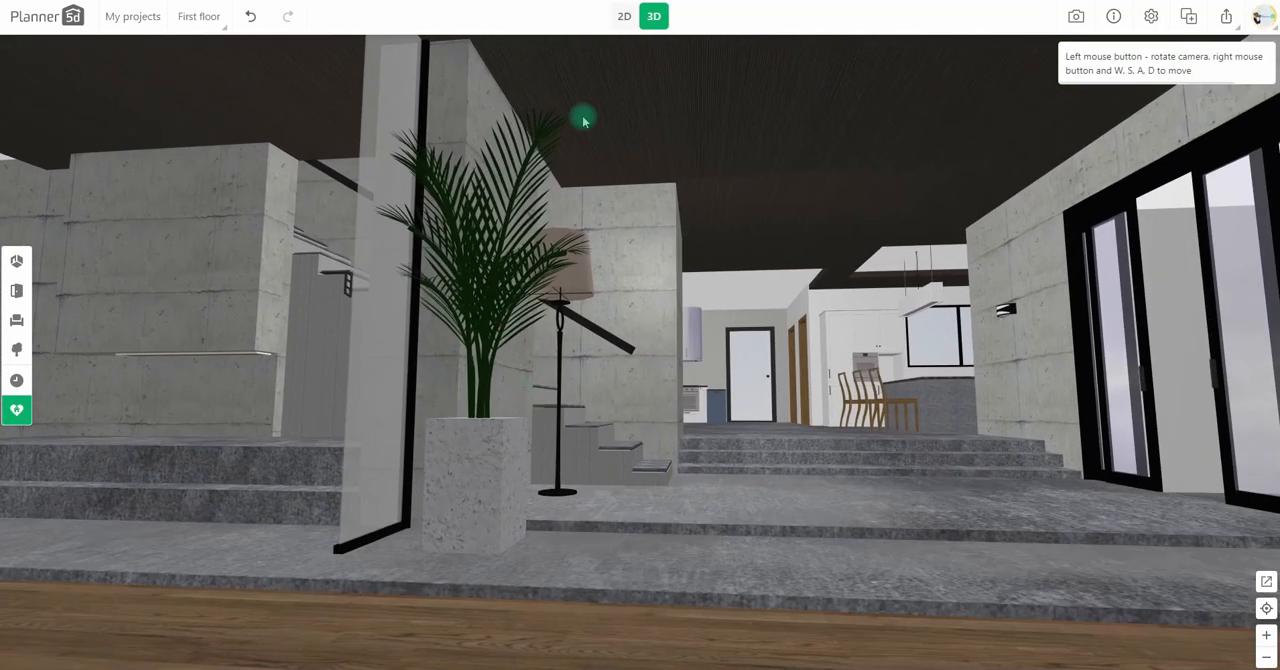
Step: Copy the light strip, move the copy onto the dining area's window-side ceiling panel, and view it in 3D
{"action": "left_click", "coordinate": [624, 16]}
{"action": "left_click", "coordinate": [297, 320]}
{"action": "left_click", "coordinate": [258, 374]}
{"action": "left_click_drag", "start_coordinate": [258, 332], "coordinate": [734, 111]}
{"action": "left_click_drag", "start_coordinate": [869, 272], "coordinate": [489, 586]}
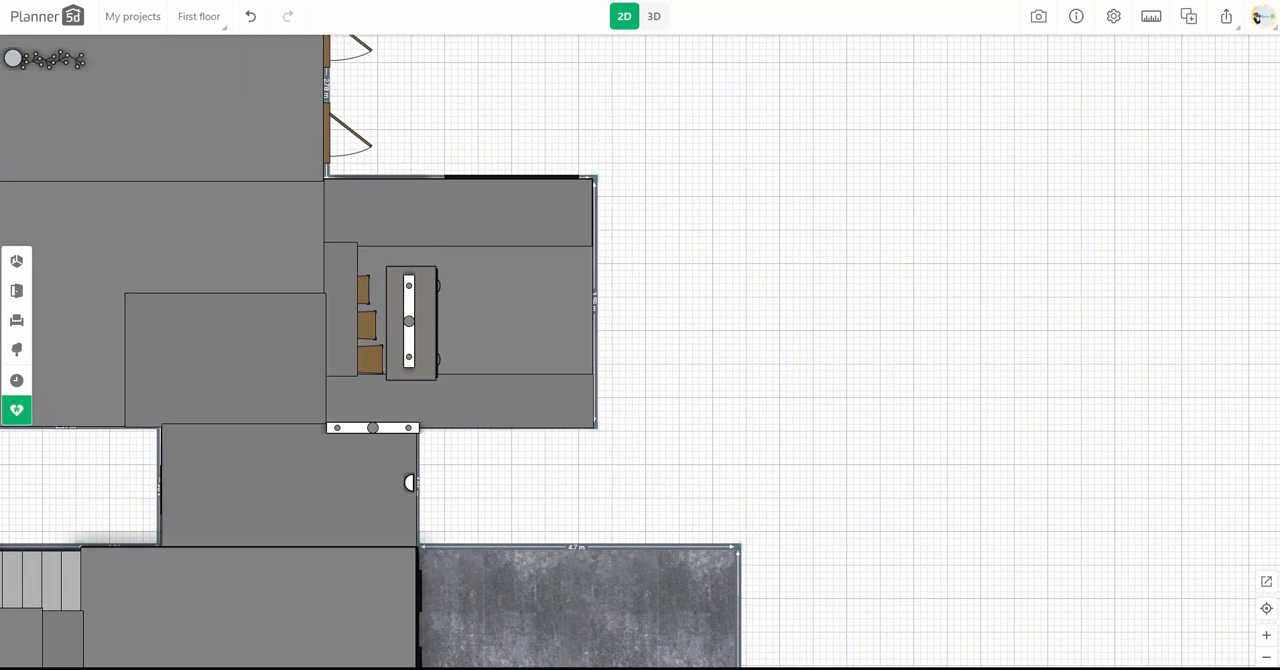
{"action": "left_click_drag", "start_coordinate": [373, 428], "coordinate": [406, 231]}
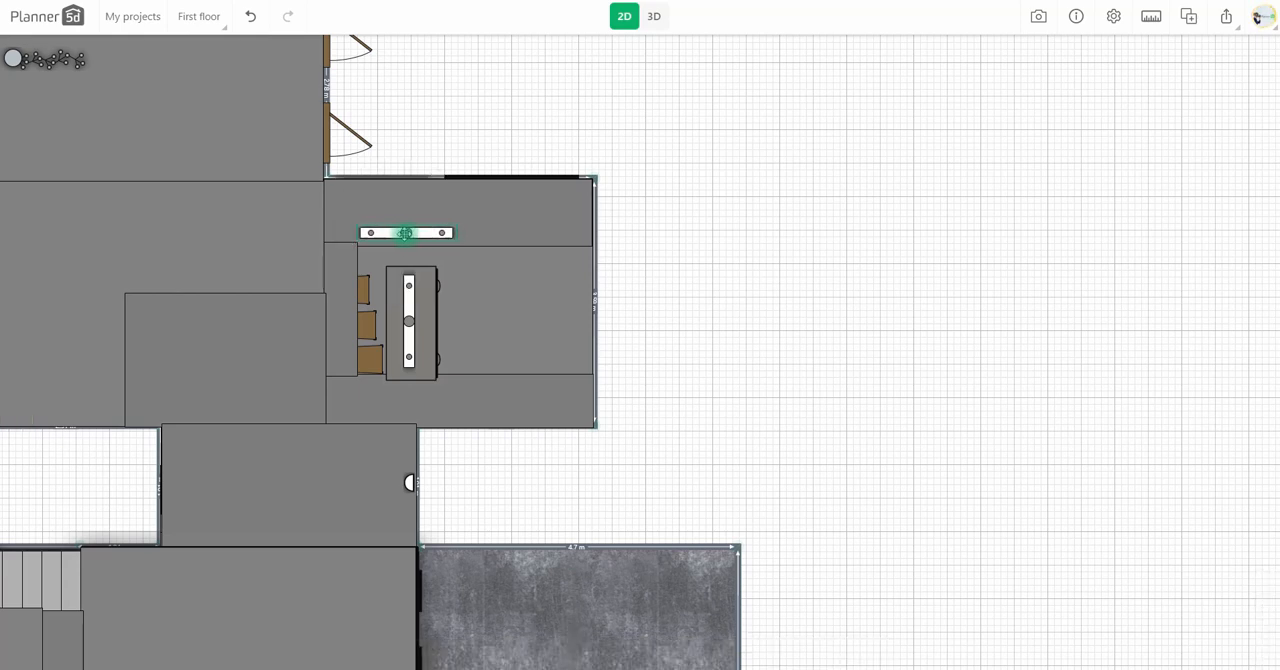
{"action": "left_click", "coordinate": [654, 16]}
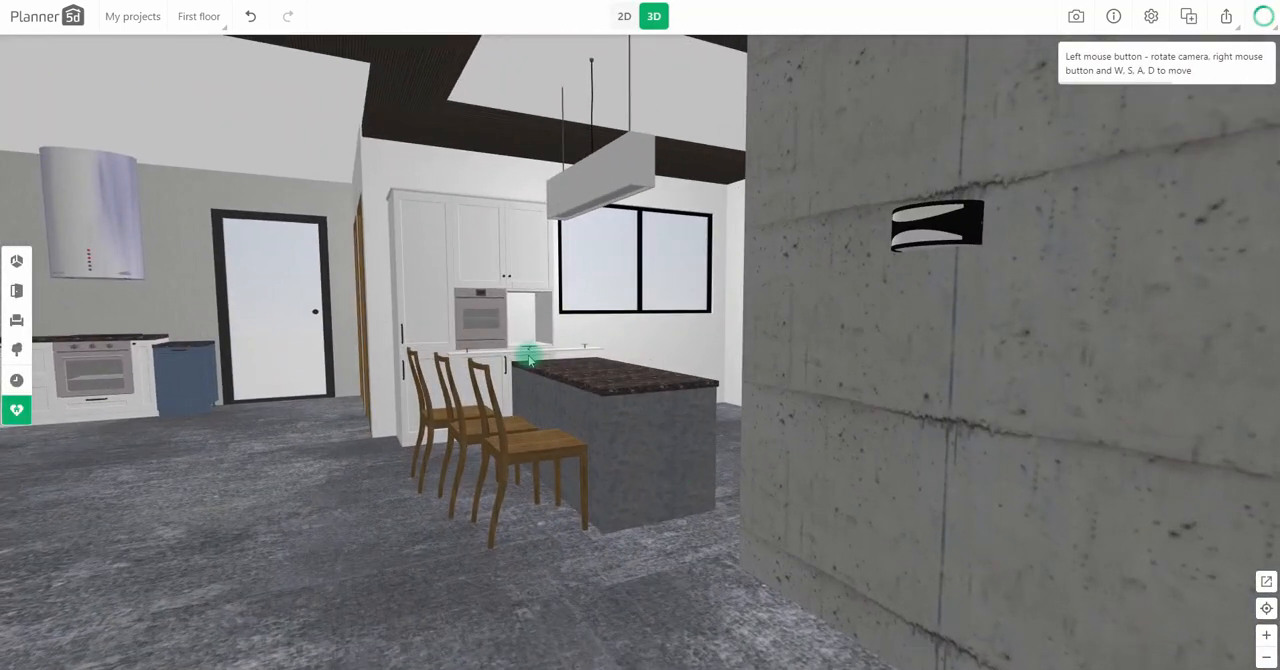
Step: Raise the dining area's light strip up to the ceiling panel and inspect its height from above the island
{"action": "left_click", "coordinate": [527, 352]}
{"action": "left_click_drag", "start_coordinate": [513, 408], "coordinate": [514, 284]}
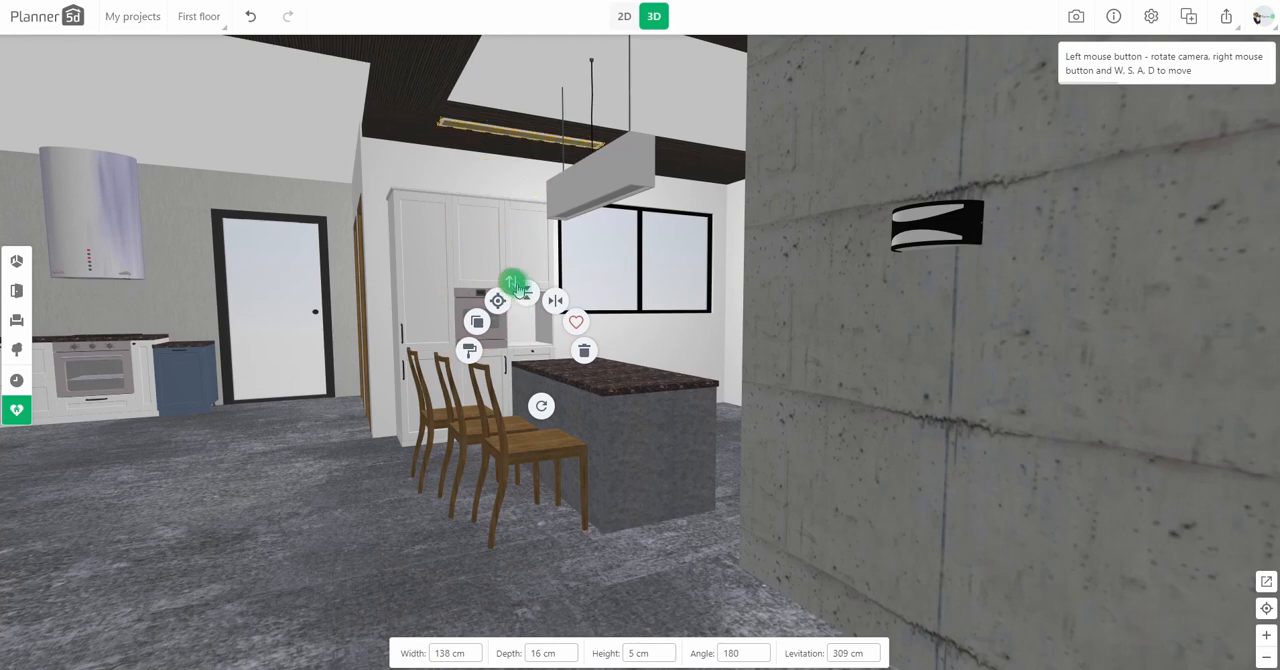
{"action": "left_click_drag", "start_coordinate": [692, 168], "coordinate": [680, 213]}
{"action": "scroll", "coordinate": [682, 220], "scroll_direction": "up", "scroll_amount": 4}
{"action": "right_click_drag", "start_coordinate": [682, 220], "coordinate": [697, 327]}
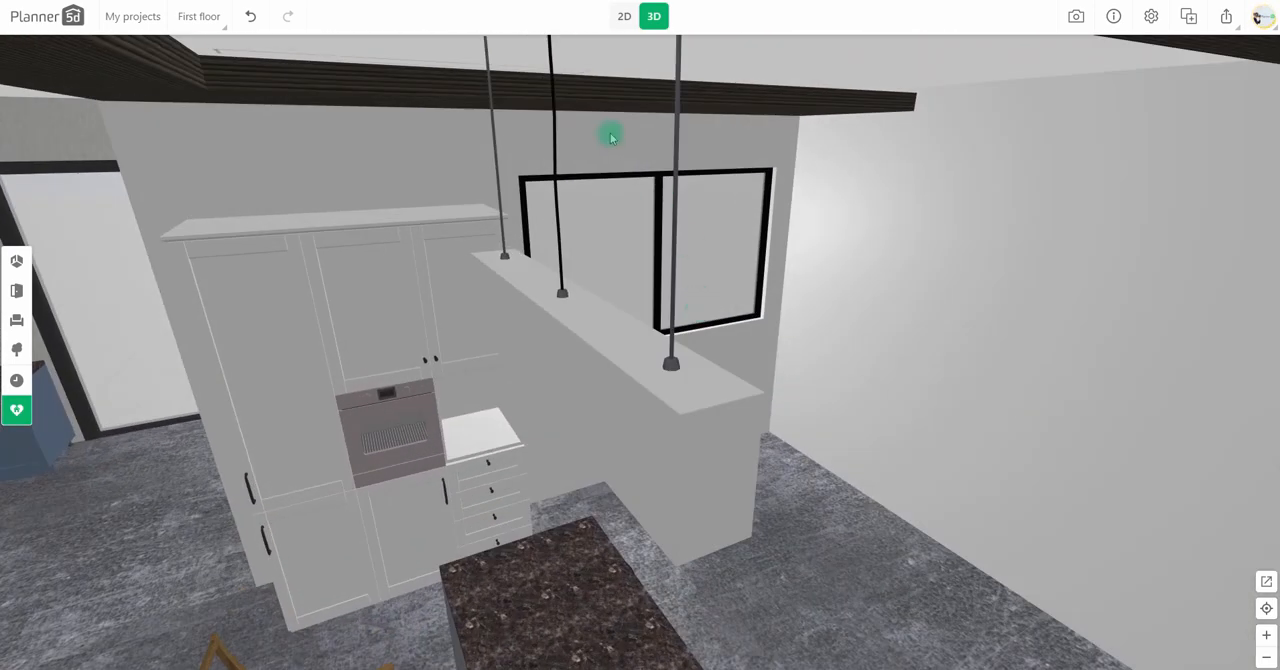
Step: Set the dining light strip's levitation to 324 cm and check it in 3D
{"action": "left_click", "coordinate": [623, 16]}
{"action": "left_click", "coordinate": [445, 234]}
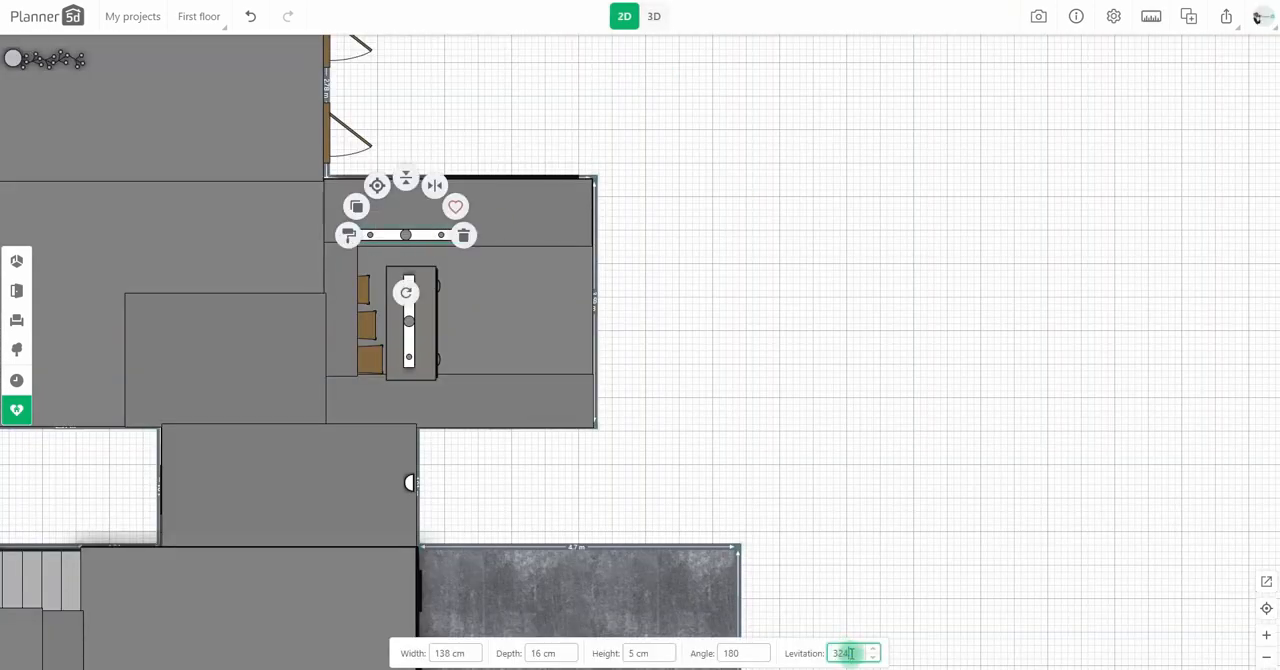
{"action": "left_click", "coordinate": [653, 16]}
{"action": "left_click_drag", "start_coordinate": [680, 229], "coordinate": [732, 305]}
{"action": "scroll", "coordinate": [732, 305], "scroll_direction": "down", "scroll_amount": 3}
Step: Adjust the levitation of the 400 × 100 cm and 200 × 50 cm ceiling panels framing the dining area's ceiling
{"action": "left_click", "coordinate": [523, 114]}
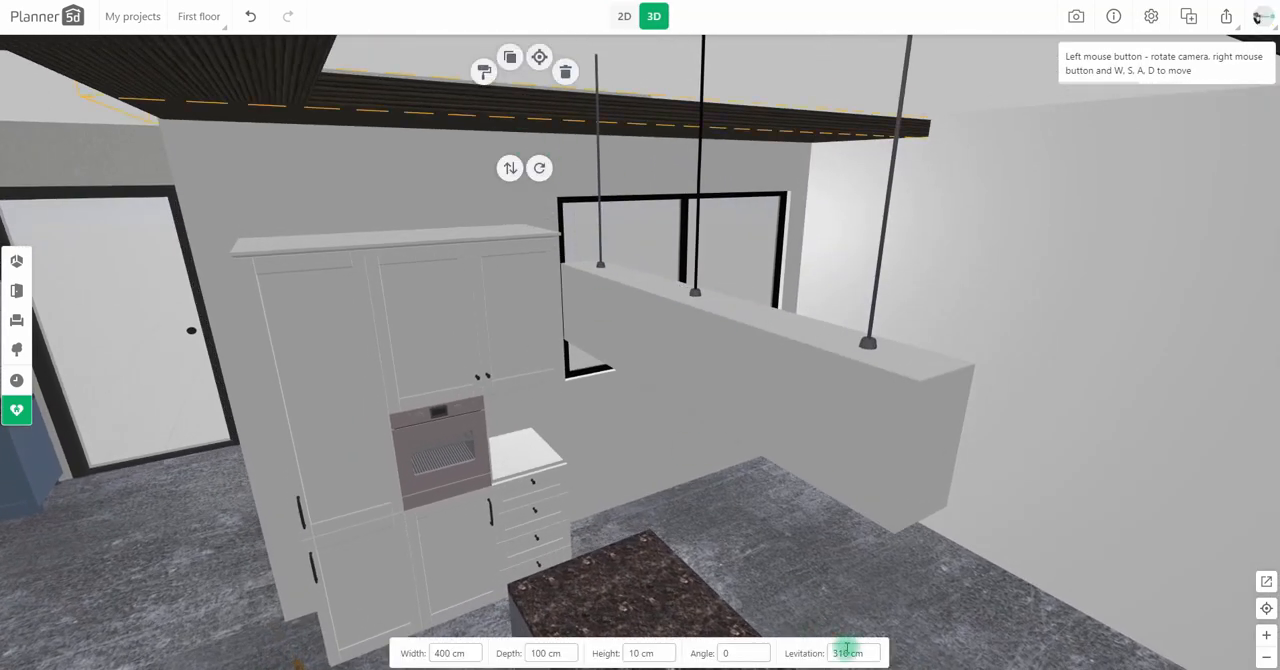
{"action": "key", "text": "Return"}
{"action": "left_click", "coordinate": [310, 100]}
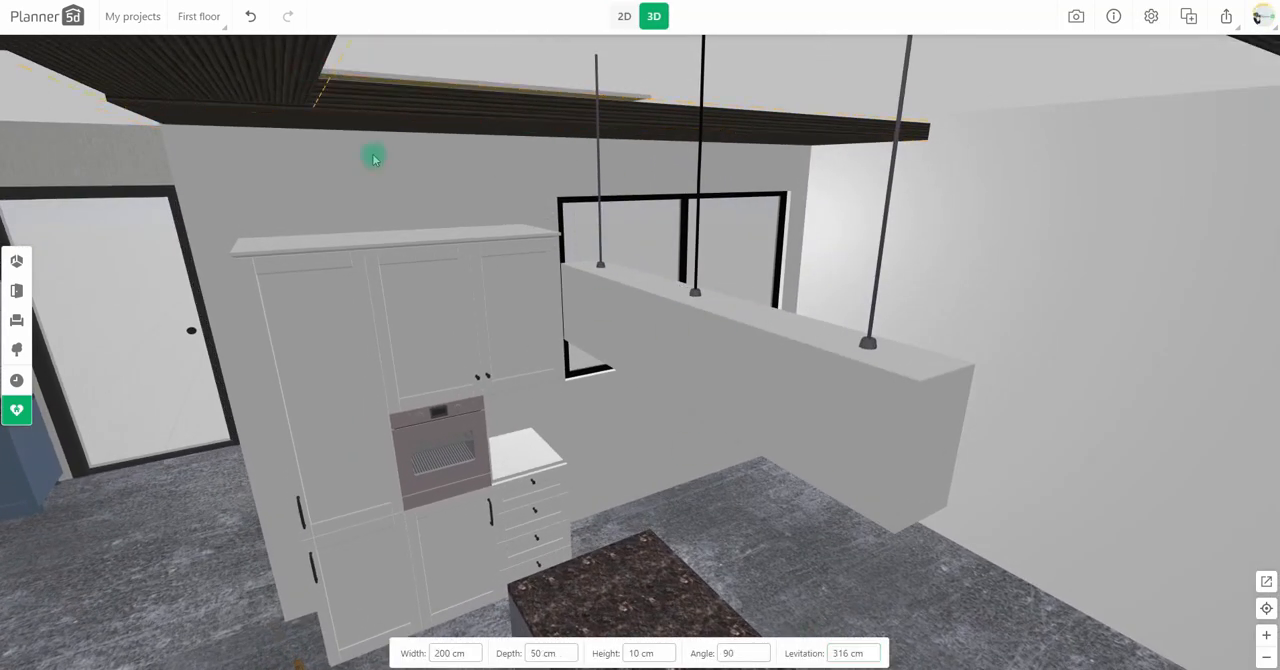
{"action": "double_click", "coordinate": [849, 654]}
{"action": "left_click", "coordinate": [571, 94]}
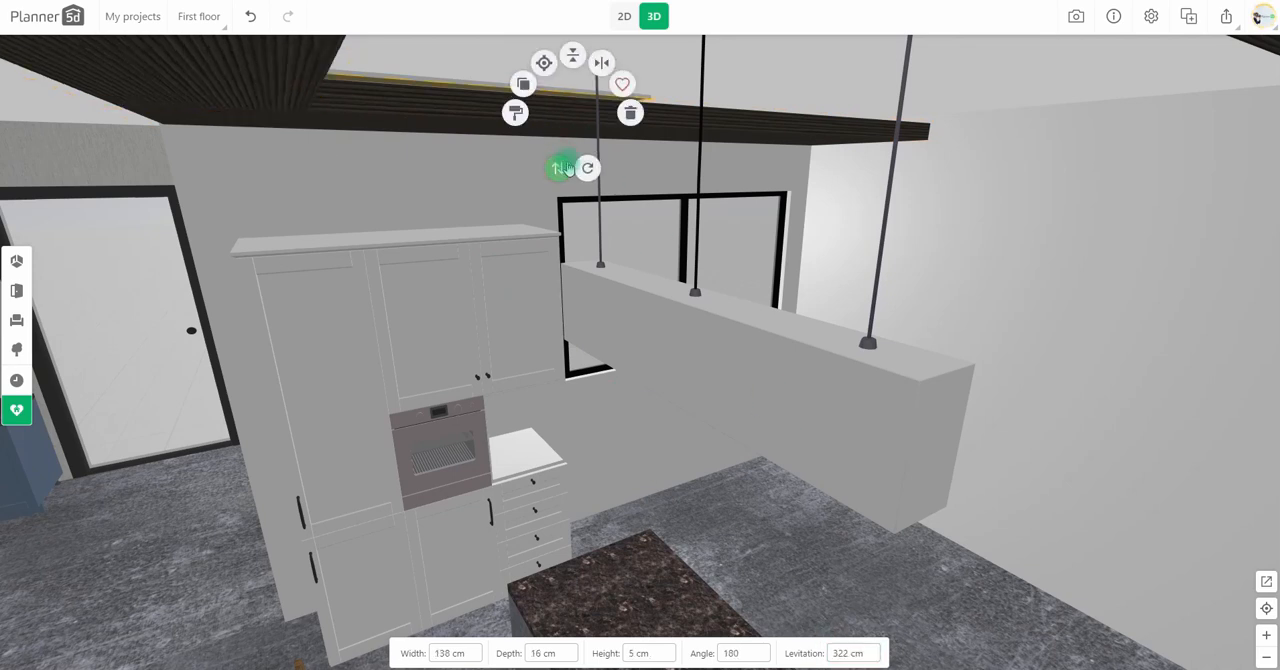
Step: Remove the tint colour from the wood texture of the two ceiling panels beside the dining light strip and check them in 3D
{"action": "left_click", "coordinate": [463, 109]}
{"action": "left_click", "coordinate": [434, 86]}
{"action": "left_click", "coordinate": [111, 171]}
{"action": "left_click", "coordinate": [117, 553]}
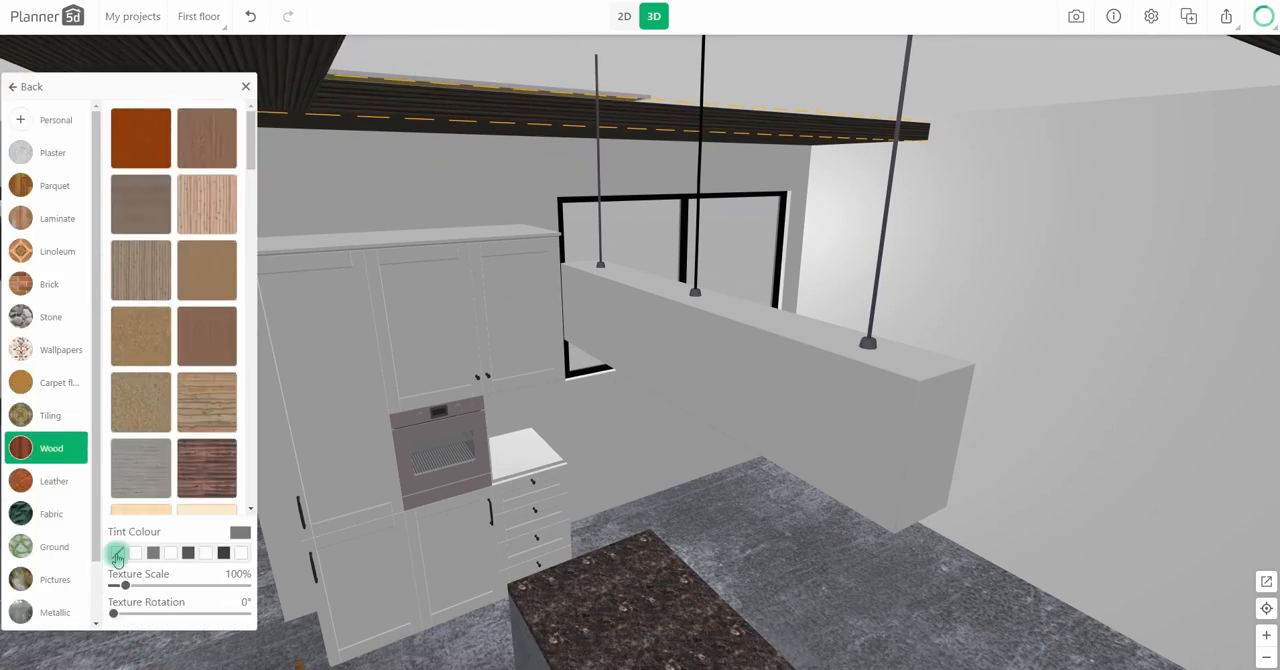
{"action": "left_click", "coordinate": [295, 76]}
{"action": "left_click", "coordinate": [229, 76]}
{"action": "left_click", "coordinate": [111, 171]}
{"action": "left_click", "coordinate": [119, 552]}
{"action": "scroll", "coordinate": [514, 377], "scroll_direction": "down", "scroll_amount": 8}
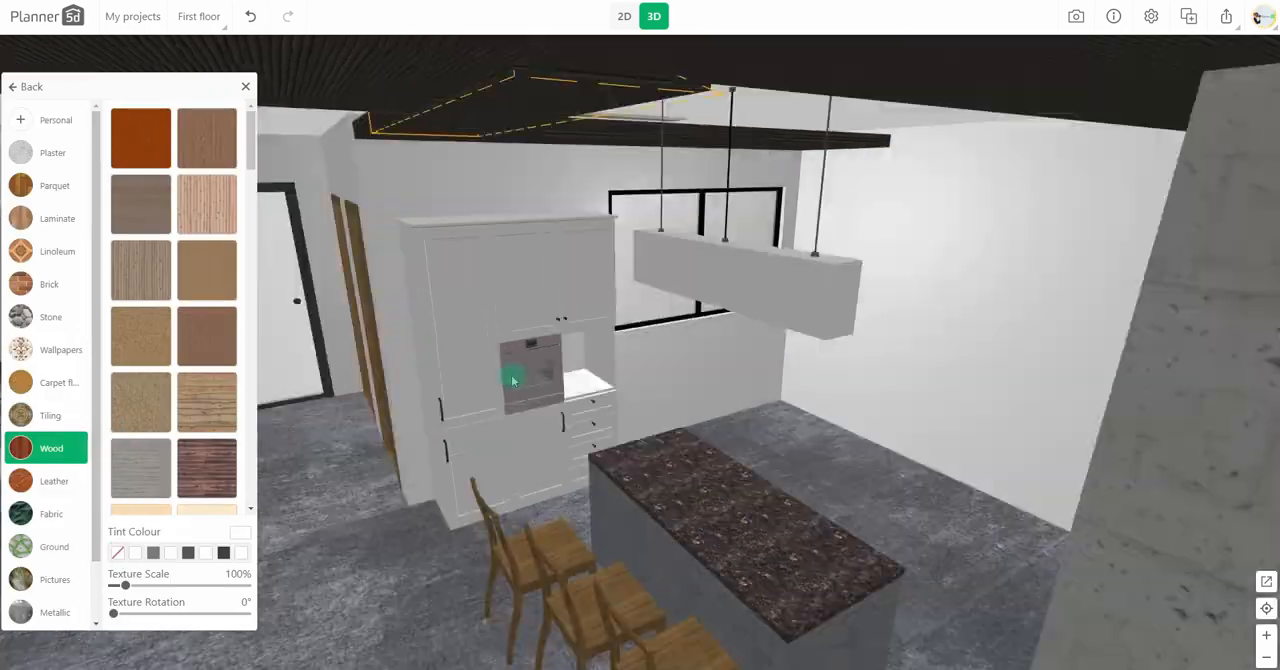
{"action": "left_click", "coordinate": [574, 421]}
{"action": "left_click_drag", "start_coordinate": [574, 421], "coordinate": [769, 447]}
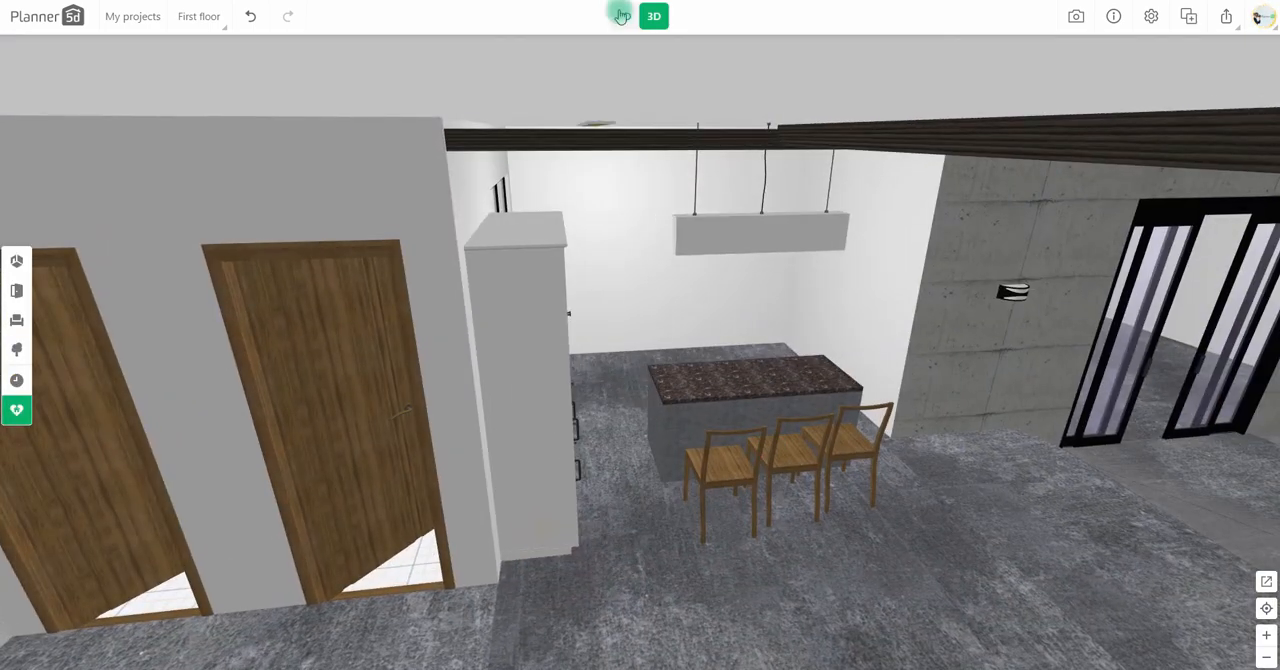
Step: Copy the dining light strip, rotate the copy upright in plan, place it on the narrow panel at the kitchen side, and view it in 3D
{"action": "left_click", "coordinate": [623, 15]}
{"action": "left_click", "coordinate": [441, 231]}
{"action": "left_click", "coordinate": [359, 207]}
{"action": "left_click_drag", "start_coordinate": [449, 257], "coordinate": [436, 258]}
{"action": "left_click_drag", "start_coordinate": [414, 312], "coordinate": [335, 260]}
{"action": "left_click", "coordinate": [751, 400]}
{"action": "left_click", "coordinate": [654, 16]}
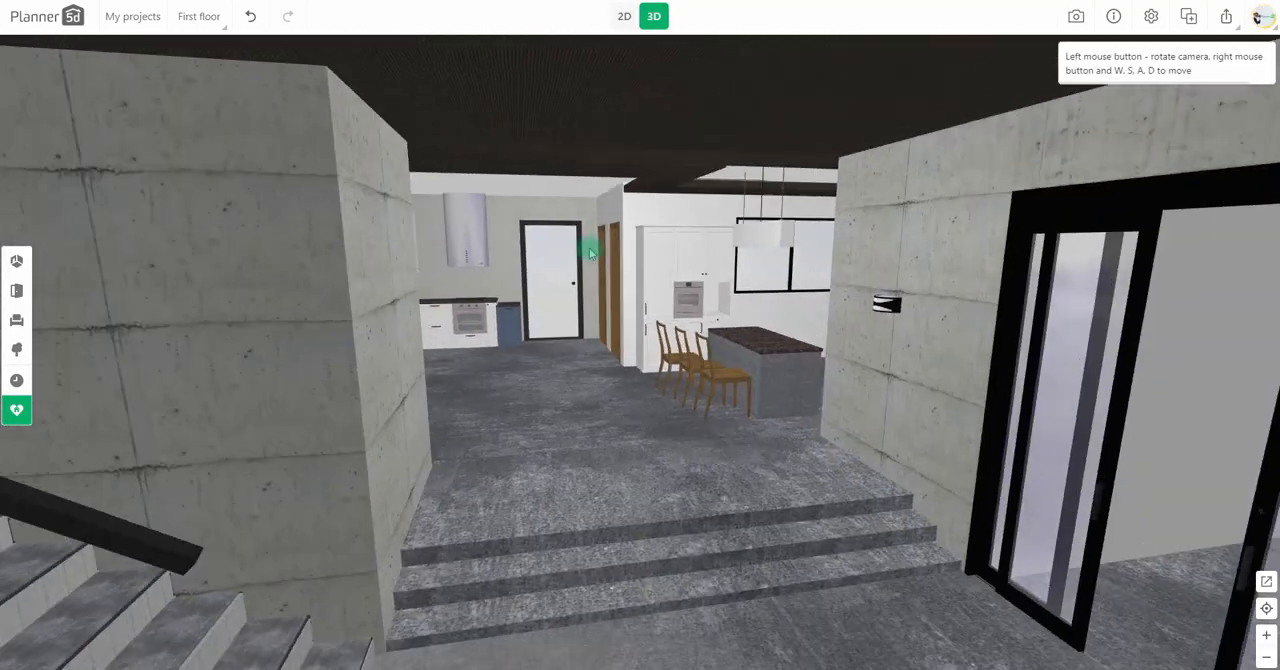
Step: Adjust the levitation of the 200 × 300 cm ceiling panel in front of the kitchen to match its neighbours
{"action": "right_click_drag", "start_coordinate": [589, 250], "coordinate": [617, 434]}
{"action": "left_click_drag", "start_coordinate": [617, 434], "coordinate": [694, 498]}
{"action": "right_click_drag", "start_coordinate": [694, 498], "coordinate": [716, 284]}
{"action": "left_click", "coordinate": [716, 284]}
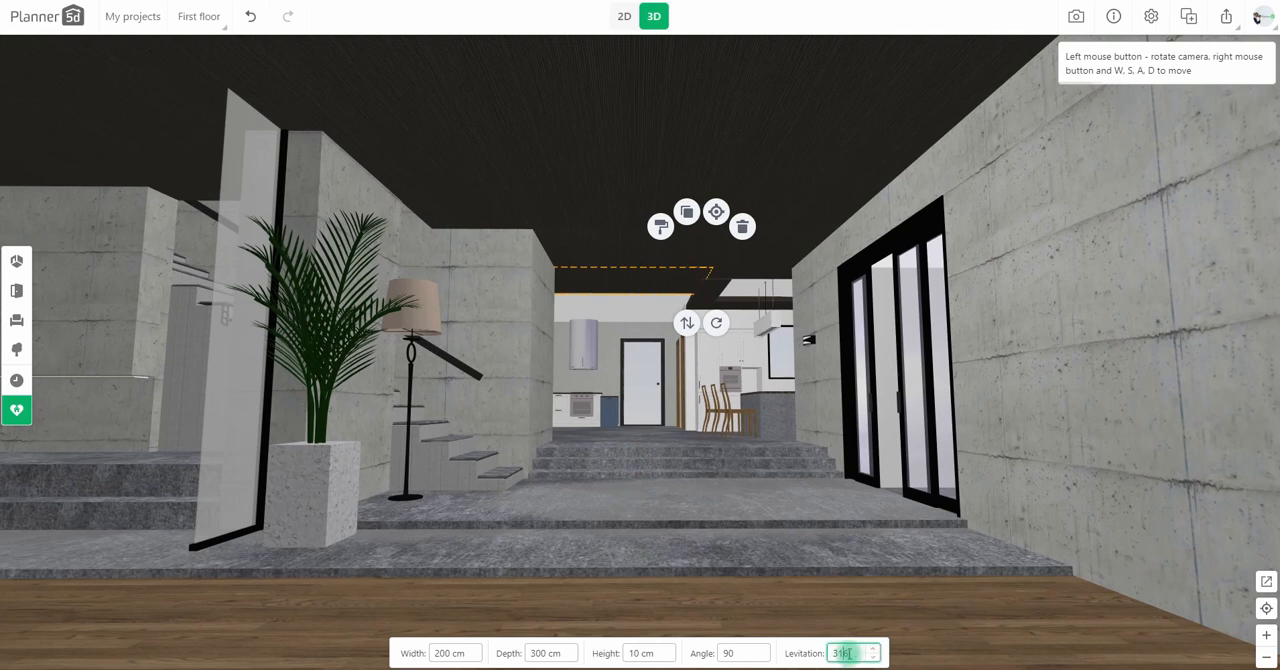
{"action": "type", "text": "8"}
Step: Adjust the levitation of the 200 × 380 cm and 400 × 500 cm ceiling panels to level the ceiling, and inspect it from the living room
{"action": "left_click", "coordinate": [761, 267]}
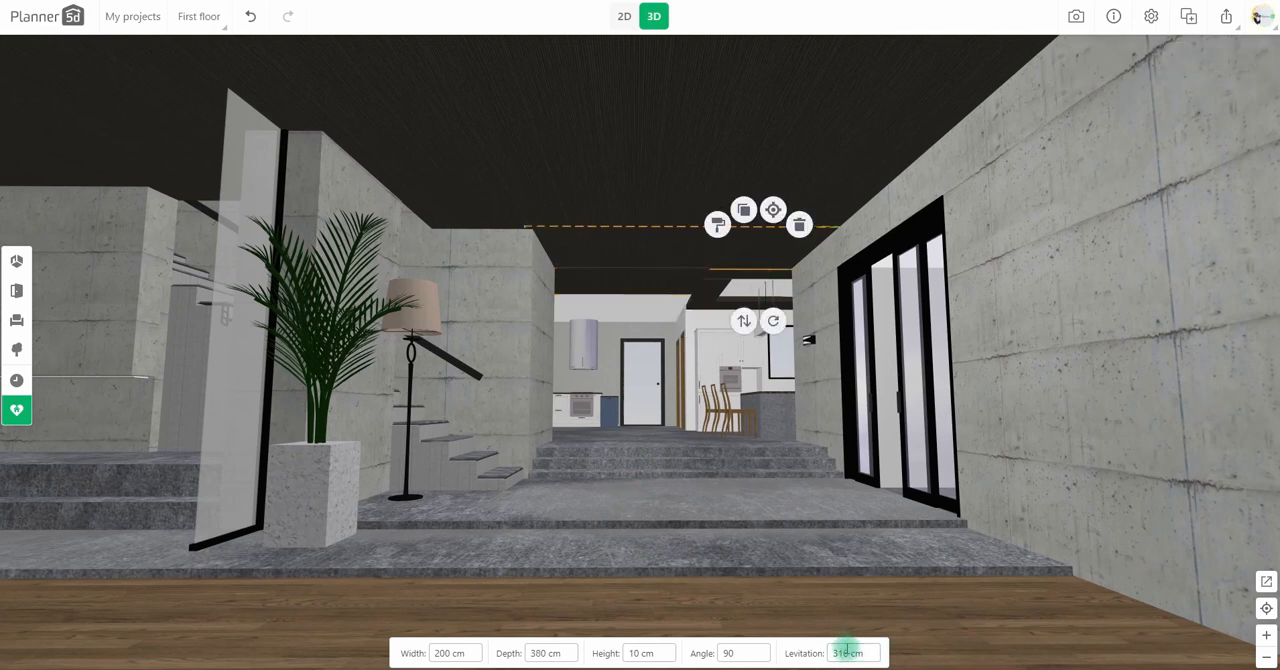
{"action": "left_click", "coordinate": [743, 284]}
{"action": "left_click", "coordinate": [840, 653]}
{"action": "left_click", "coordinate": [744, 253]}
{"action": "left_click", "coordinate": [849, 648]}
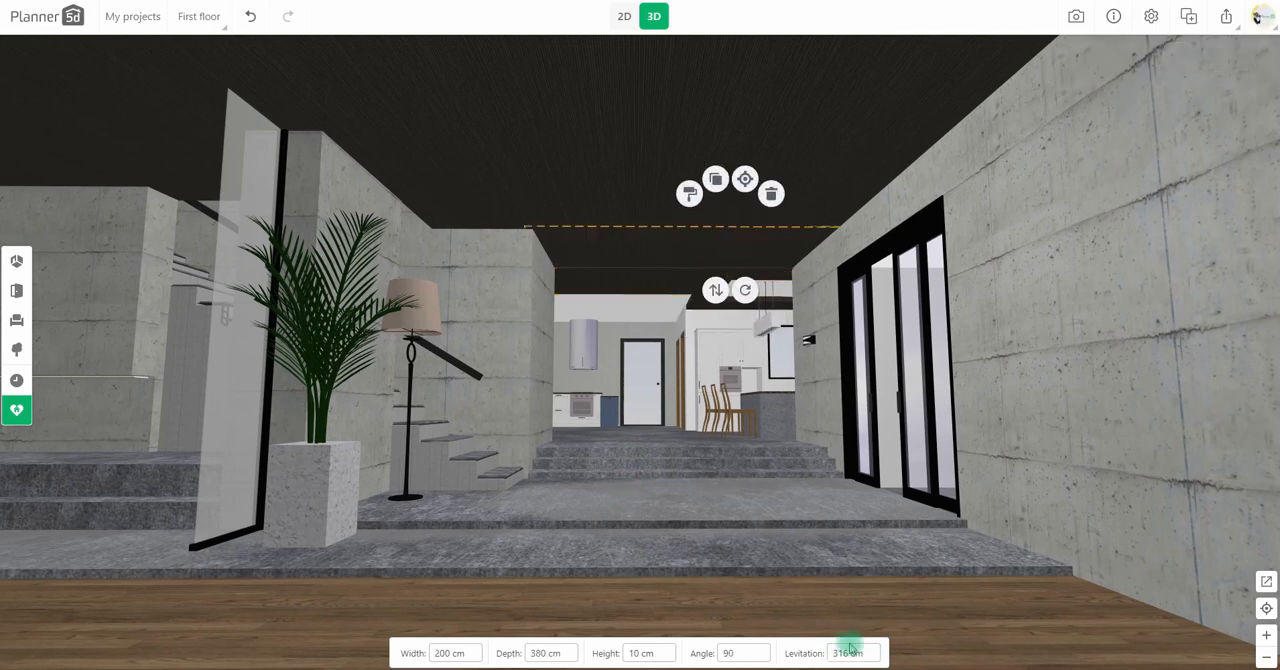
{"action": "left_click", "coordinate": [782, 296]}
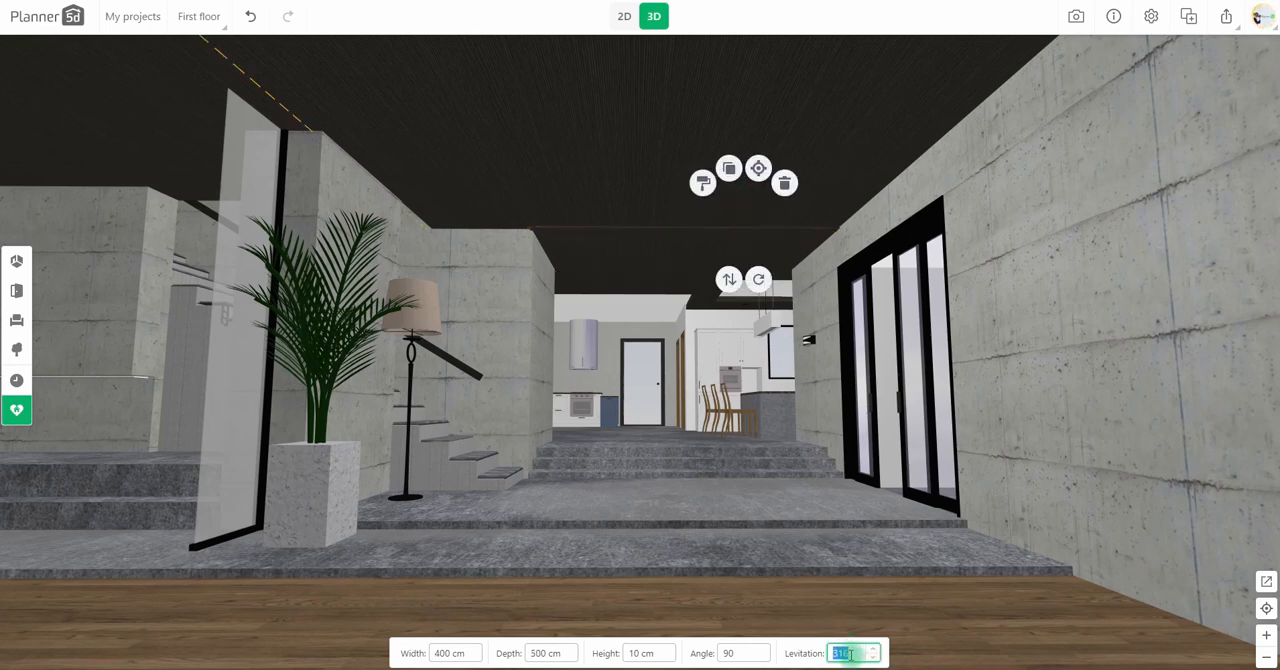
{"action": "left_click_drag", "start_coordinate": [803, 529], "coordinate": [788, 552]}
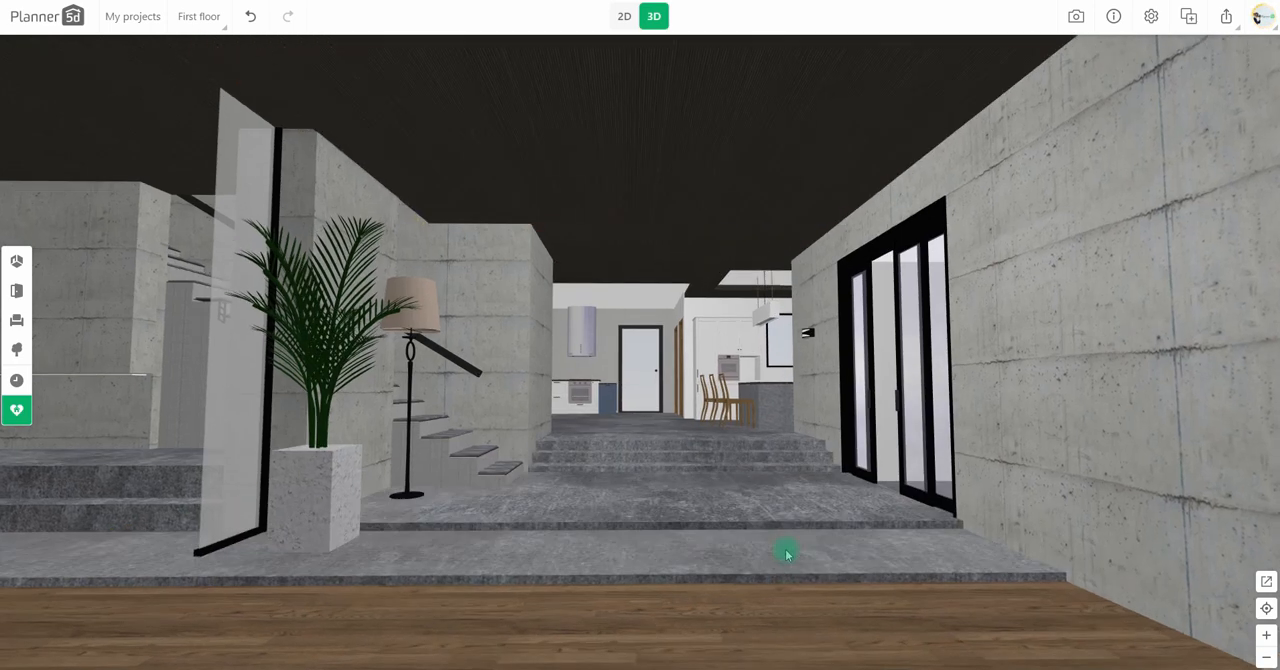
{"action": "scroll", "coordinate": [788, 552], "scroll_direction": "down", "scroll_amount": 2}
{"action": "left_click", "coordinate": [184, 377]}
{"action": "left_click_drag", "start_coordinate": [617, 467], "coordinate": [791, 420]}
{"action": "scroll", "coordinate": [793, 421], "scroll_direction": "up", "scroll_amount": 1}
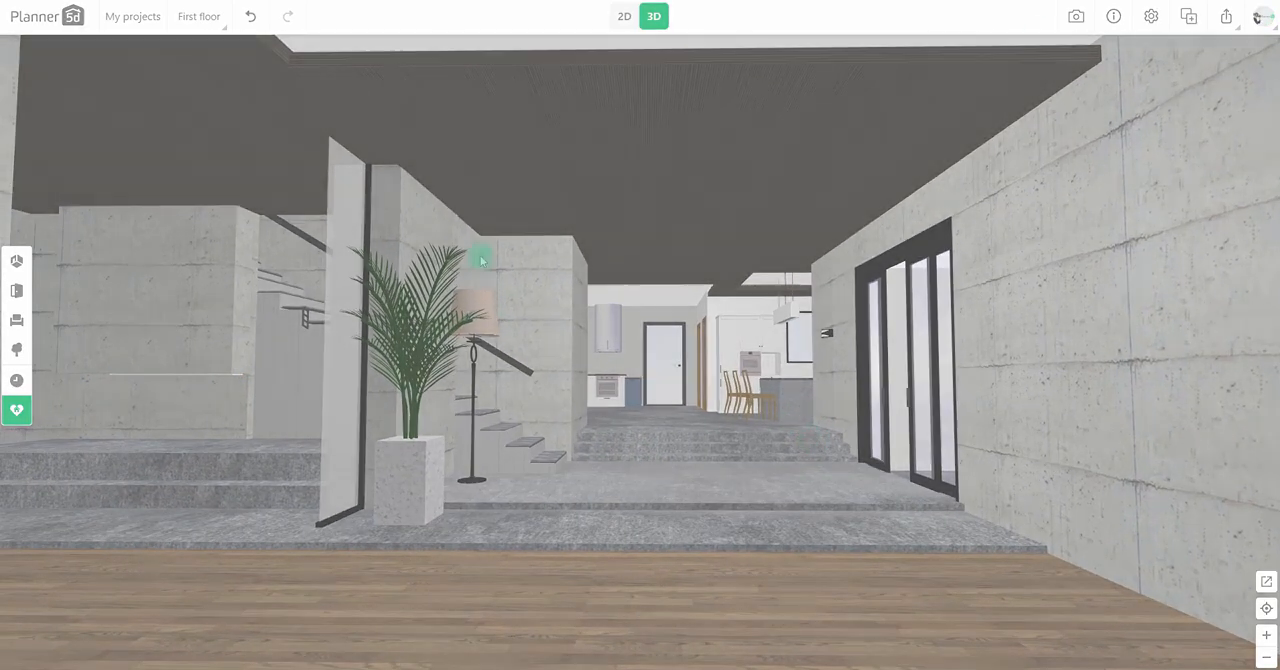